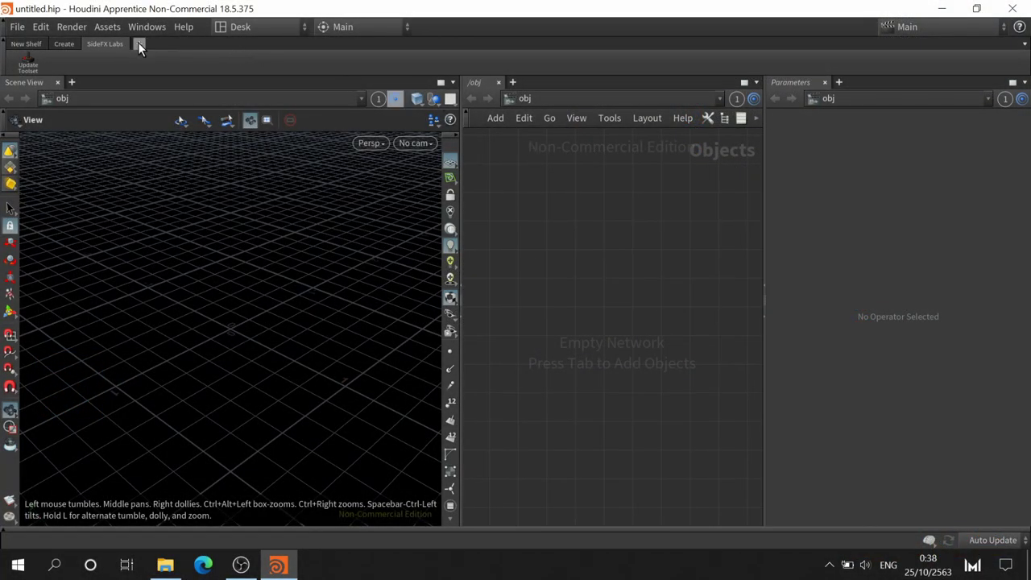
- Scroll through the list of available shelves and close it without choosing one
click(139, 44)
mouse_move(173, 101)
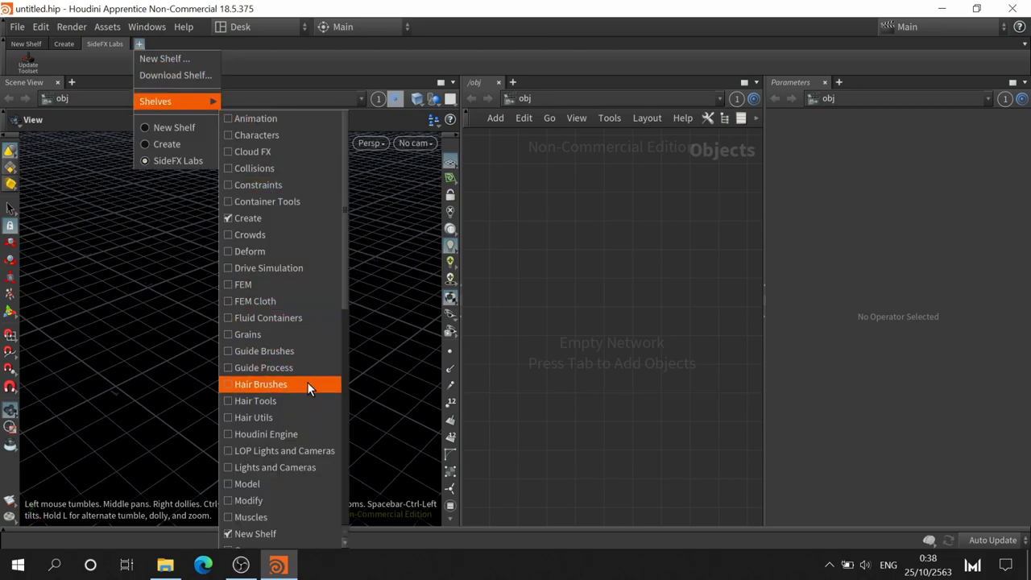
scroll(306, 383, down, 2)
scroll(307, 383, down, 3)
scroll(307, 383, down, 1)
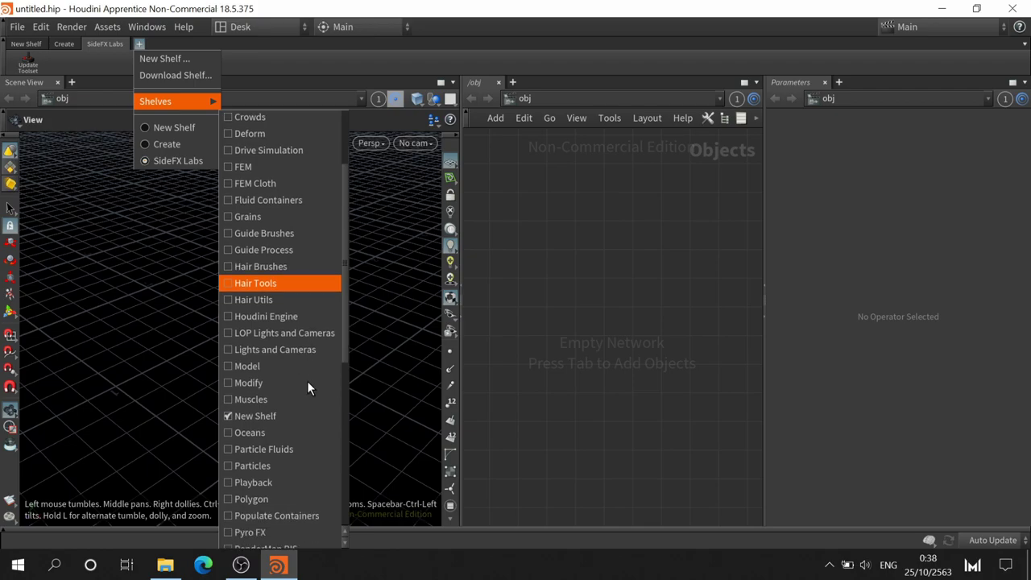
scroll(307, 381, down, 6)
scroll(307, 380, down, 2)
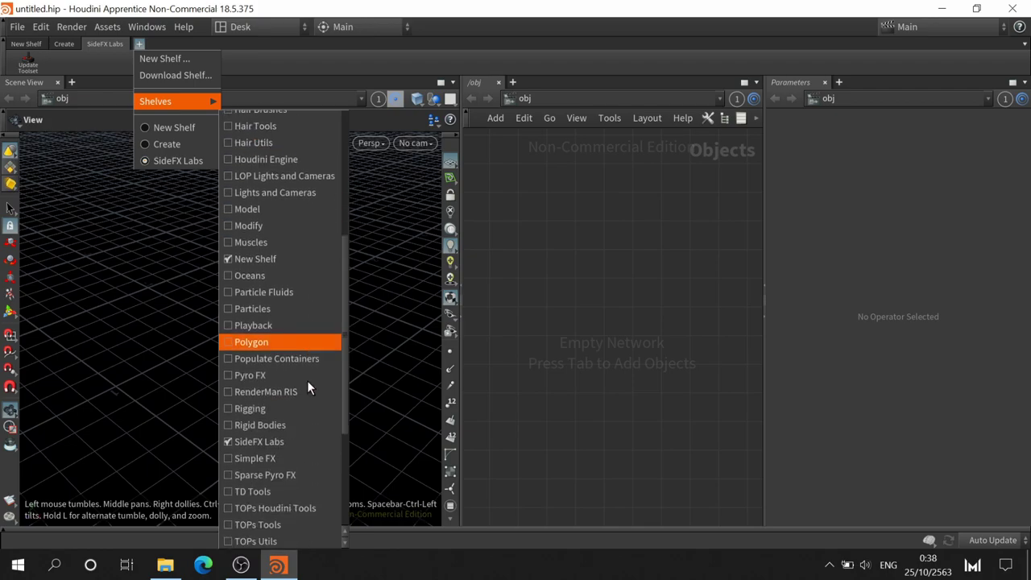
scroll(307, 380, down, 6)
scroll(307, 380, down, 2)
scroll(306, 380, down, 3)
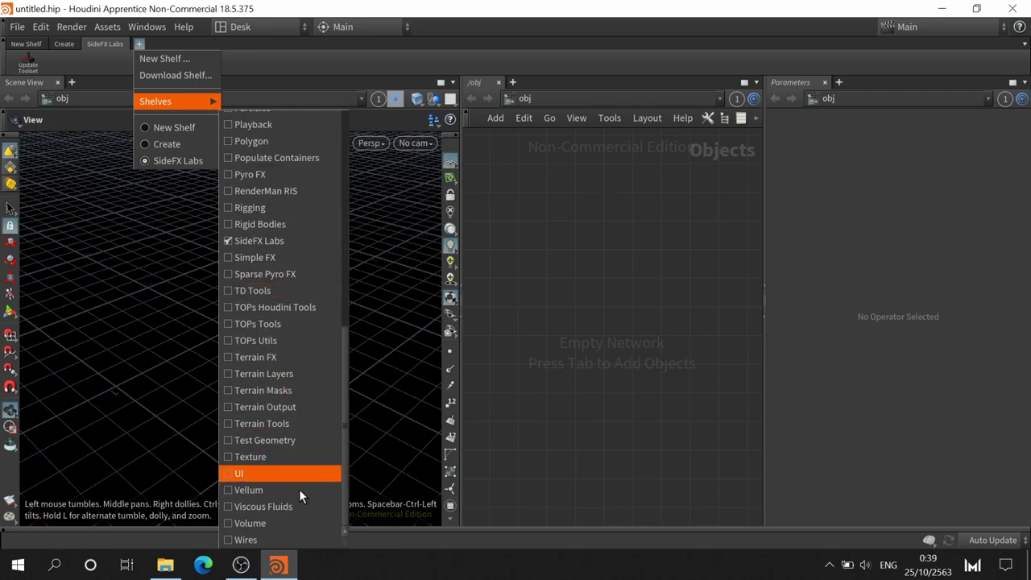
scroll(301, 467, up, 4)
scroll(302, 459, up, 6)
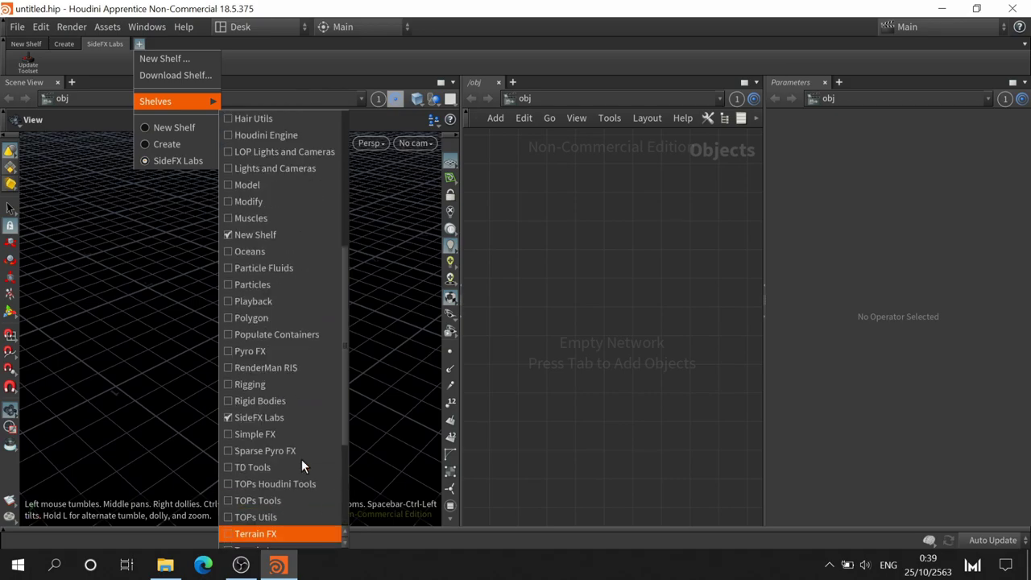
scroll(301, 459, up, 5)
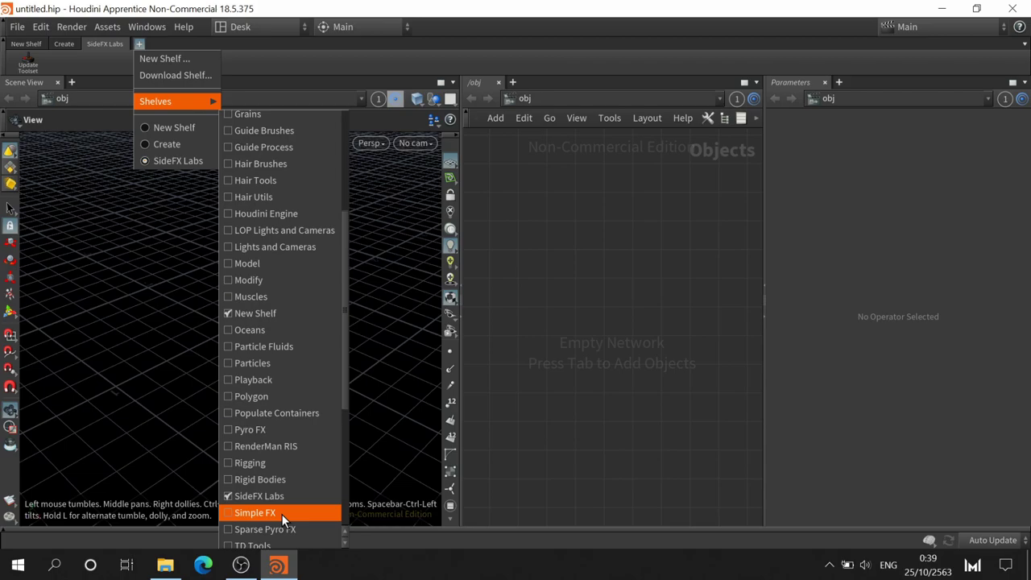
scroll(280, 496, up, 3)
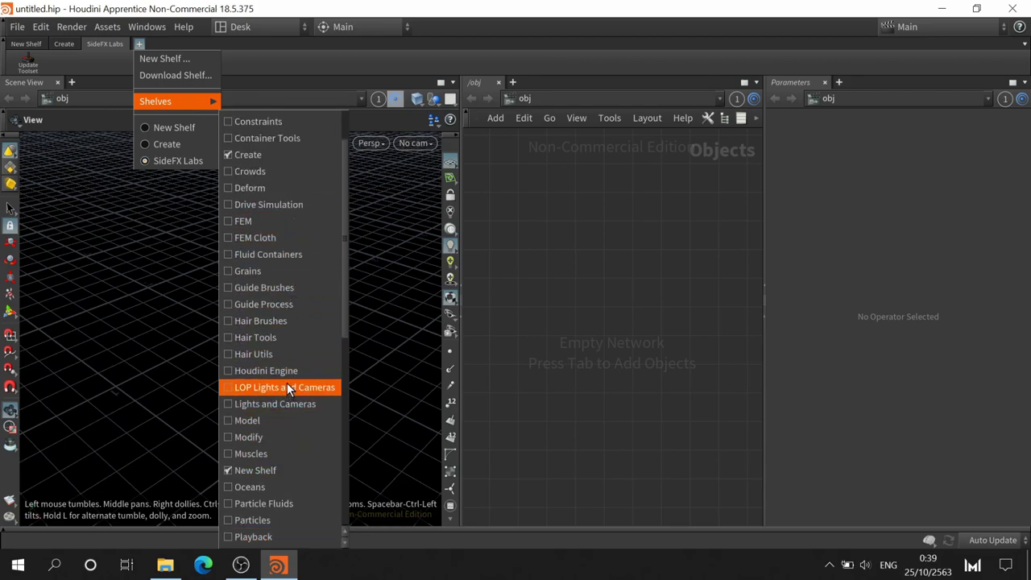
scroll(288, 364, up, 2)
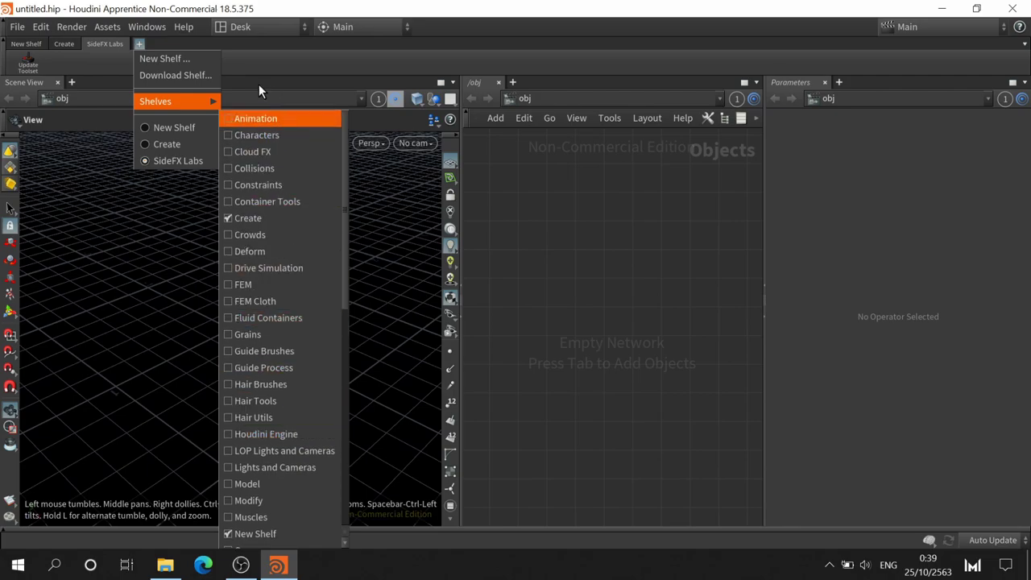
click(351, 58)
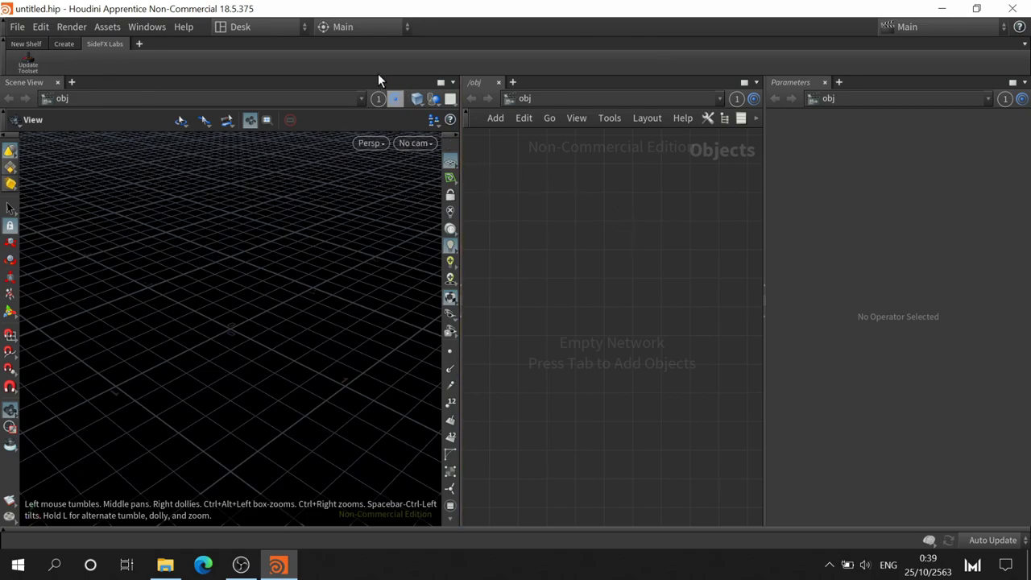
- Install SideFX Labs release 375-embedded and acknowledge the success message
click(18, 69)
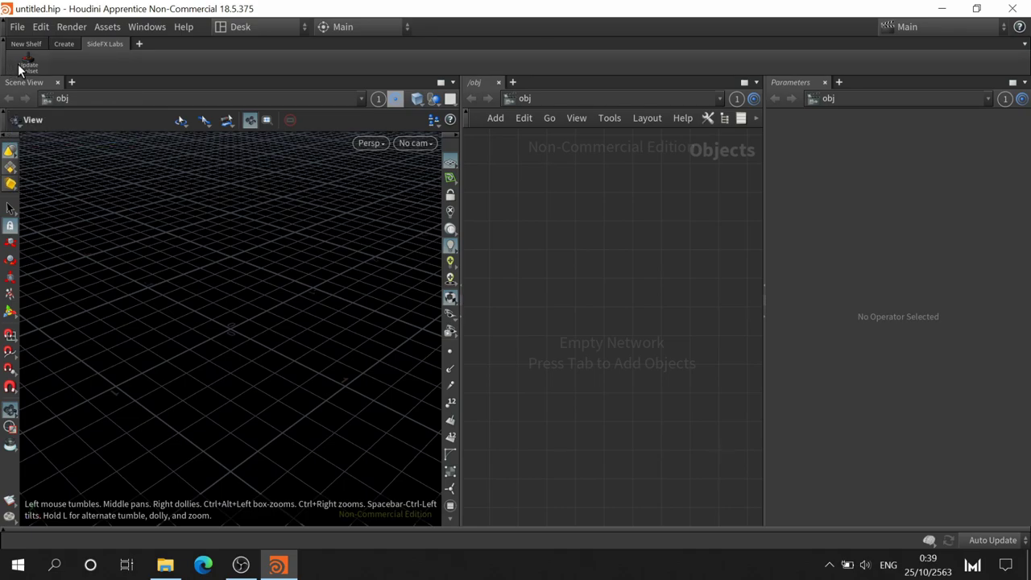
click(139, 43)
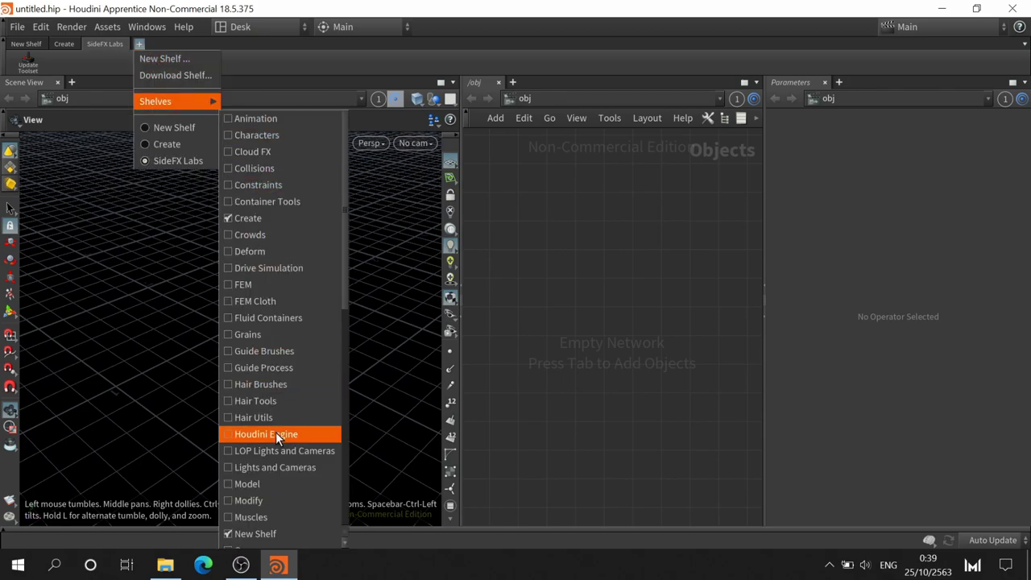
scroll(270, 476, down, 5)
scroll(269, 452, down, 9)
scroll(269, 443, down, 1)
scroll(269, 437, down, 4)
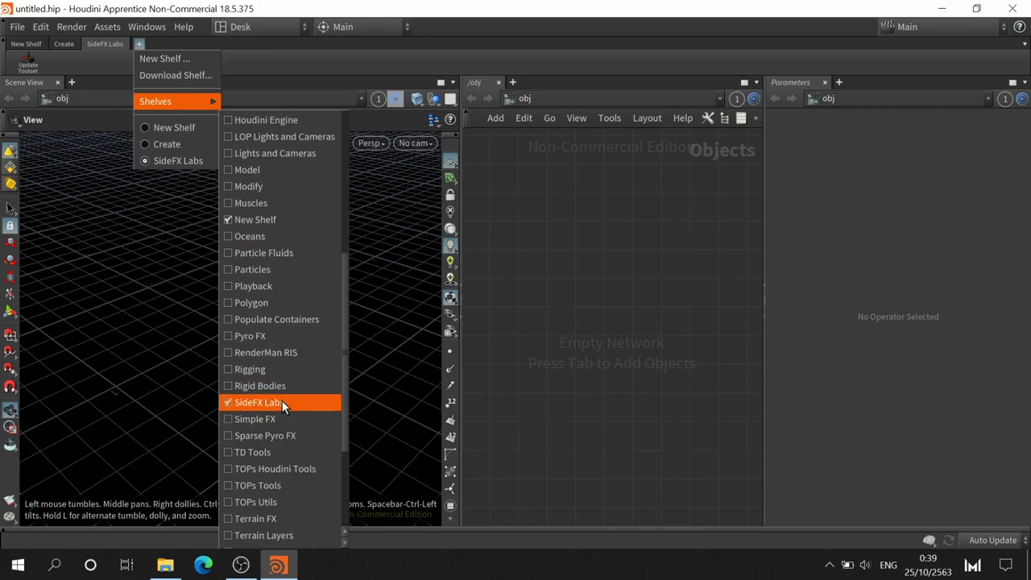
click(335, 61)
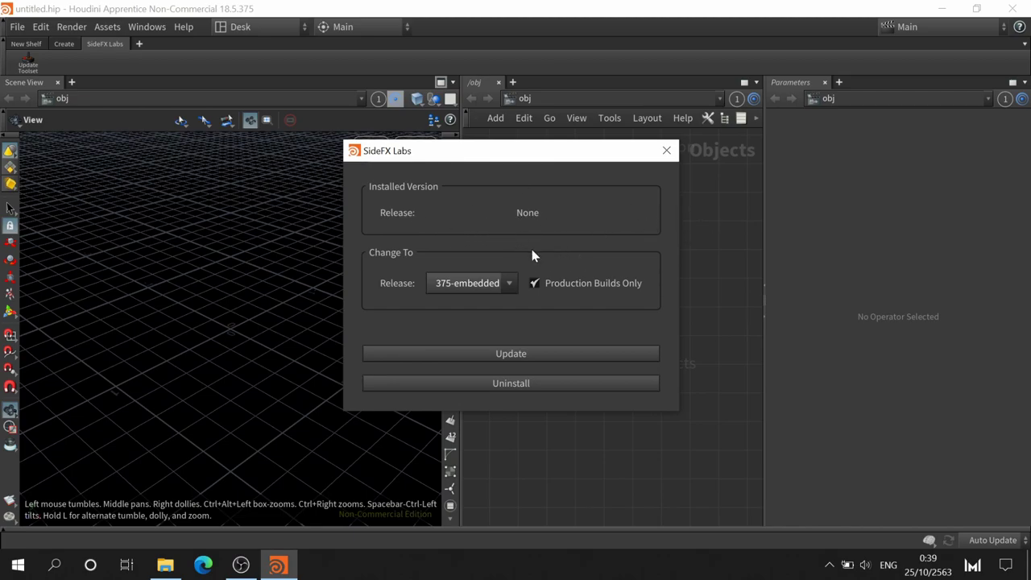
click(534, 355)
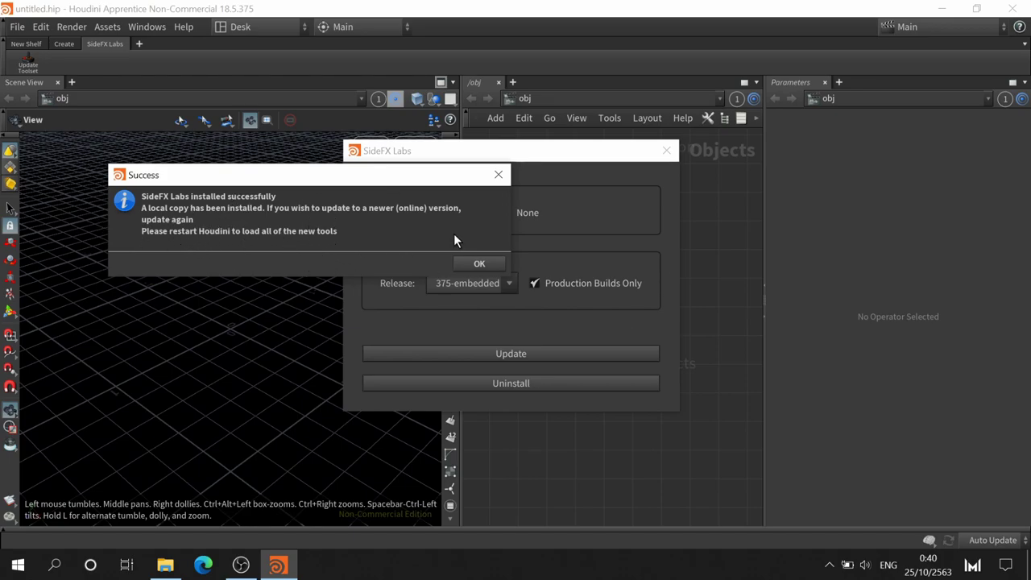
click(493, 265)
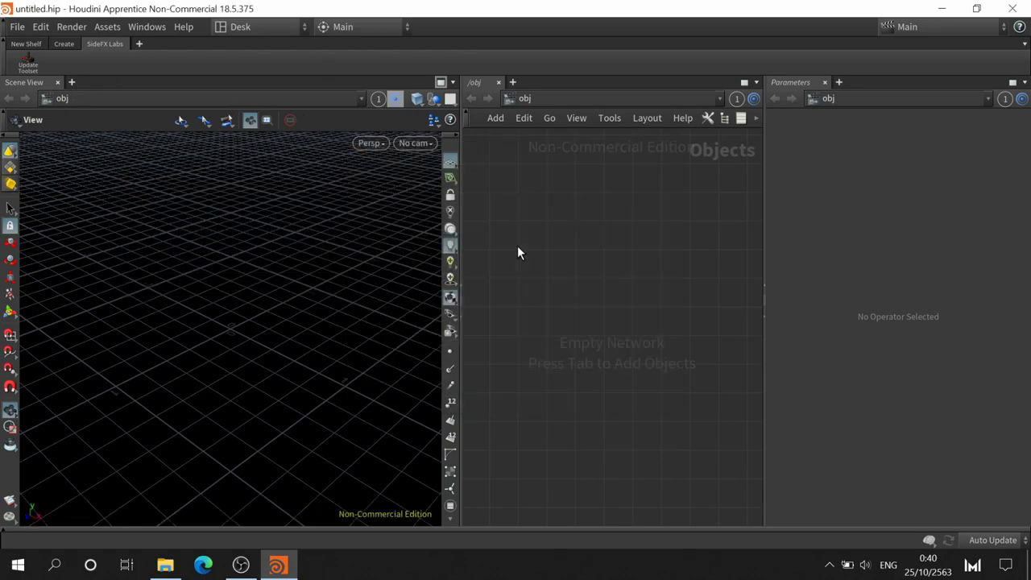
- Save the current desktop layout and dismiss the confirmation
click(156, 28)
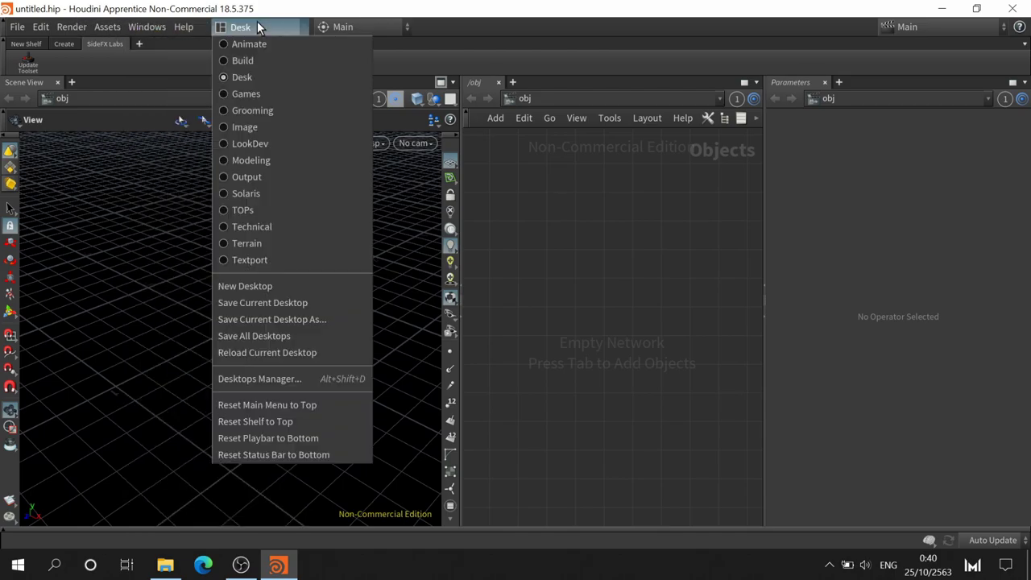
click(299, 302)
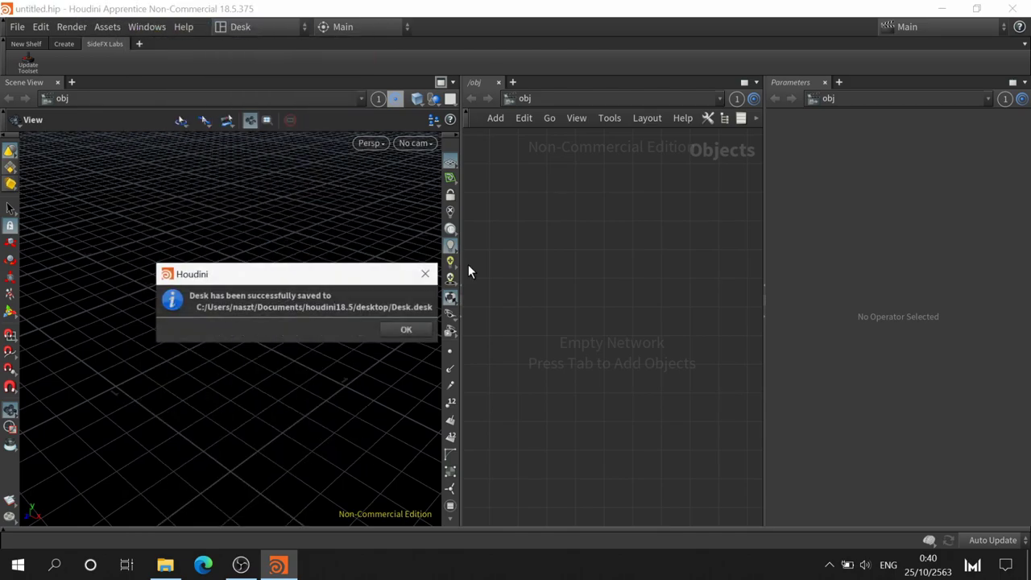
click(398, 328)
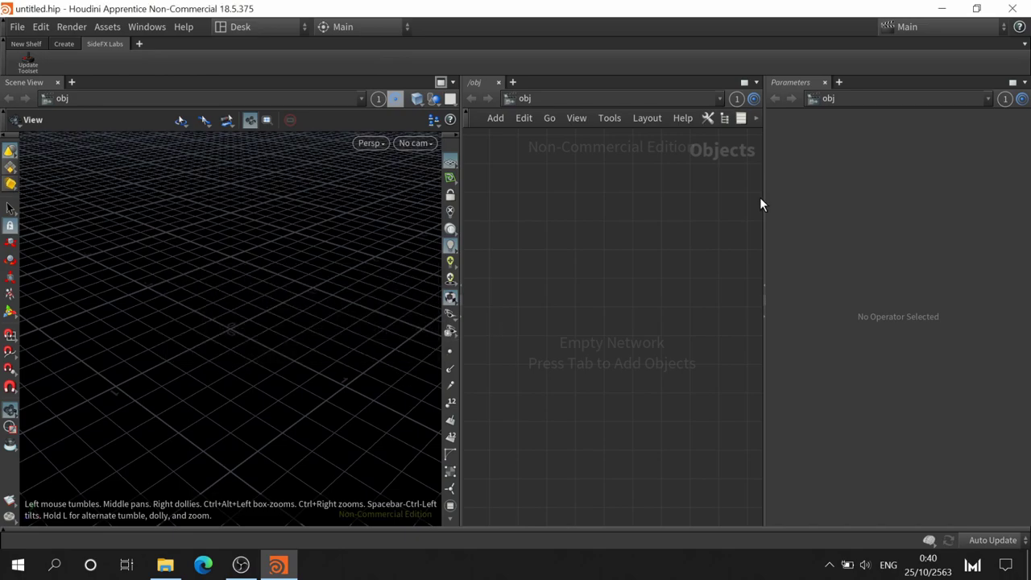
- Restart Houdini from Windows search and close the Houdini Console
click(1009, 10)
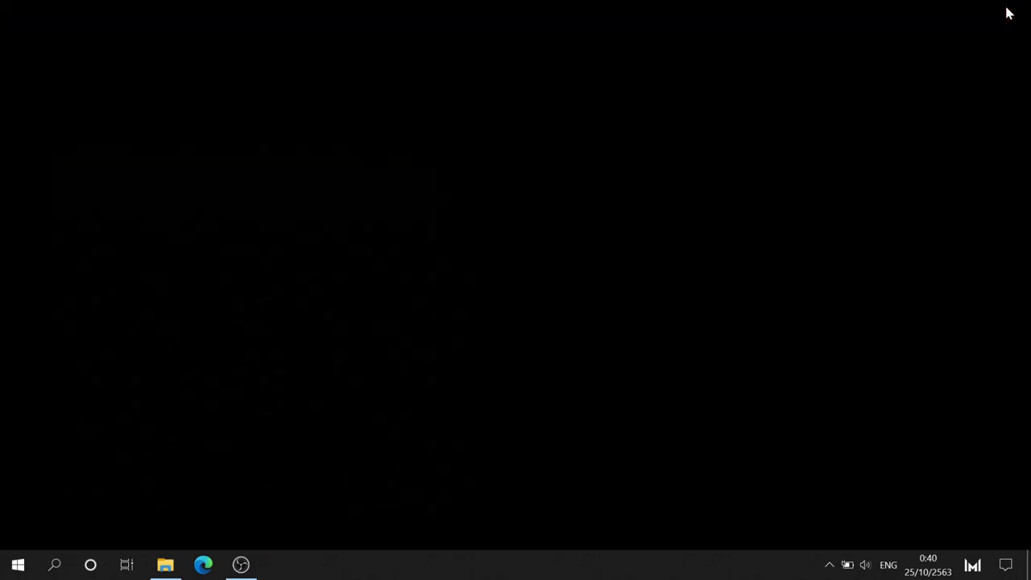
key(super)
text(h)
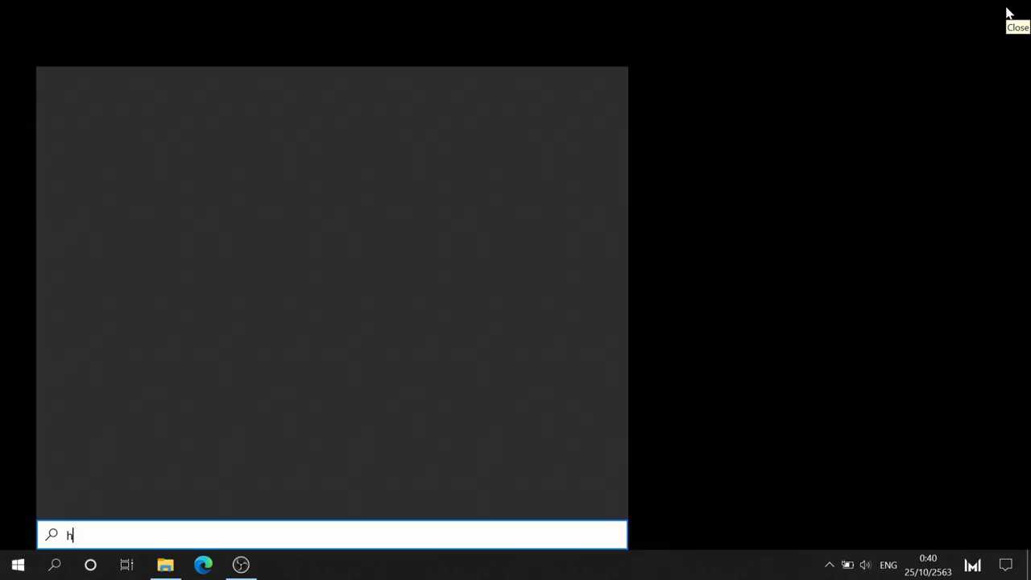
text(ou)
click(198, 163)
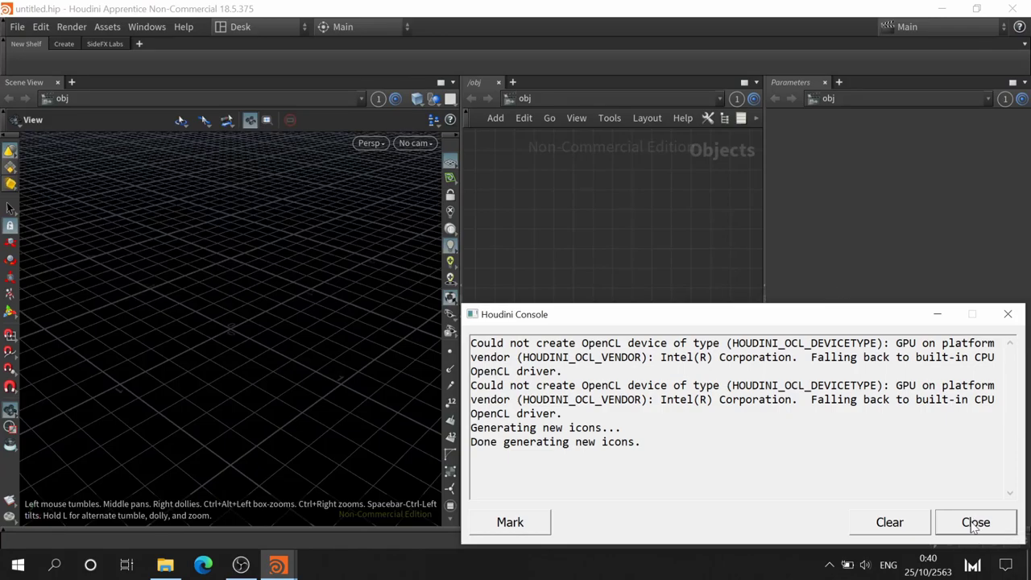
click(972, 523)
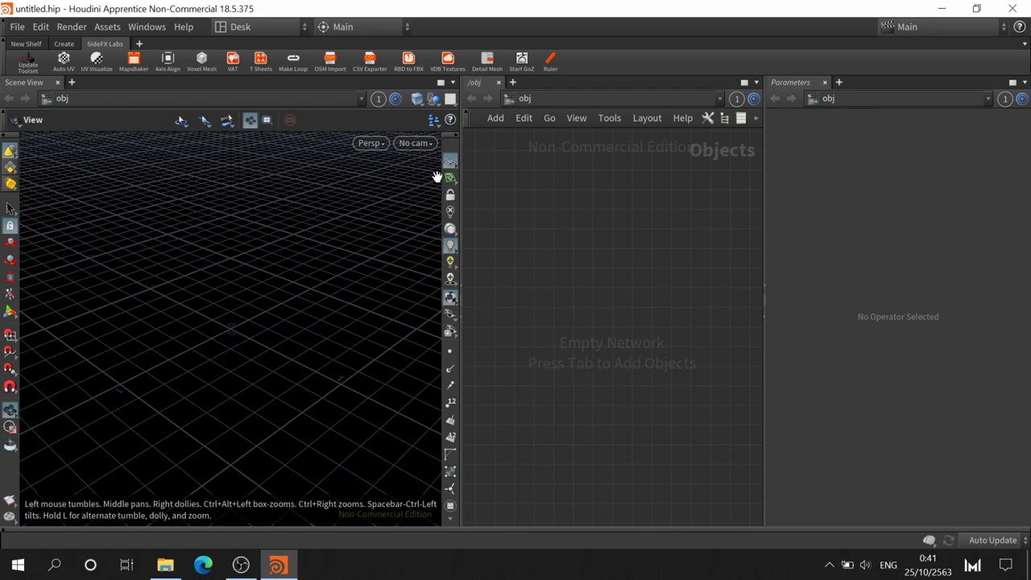
- Create a sphere1 node and set its primitive type to Polygon Mesh
key(Tab)
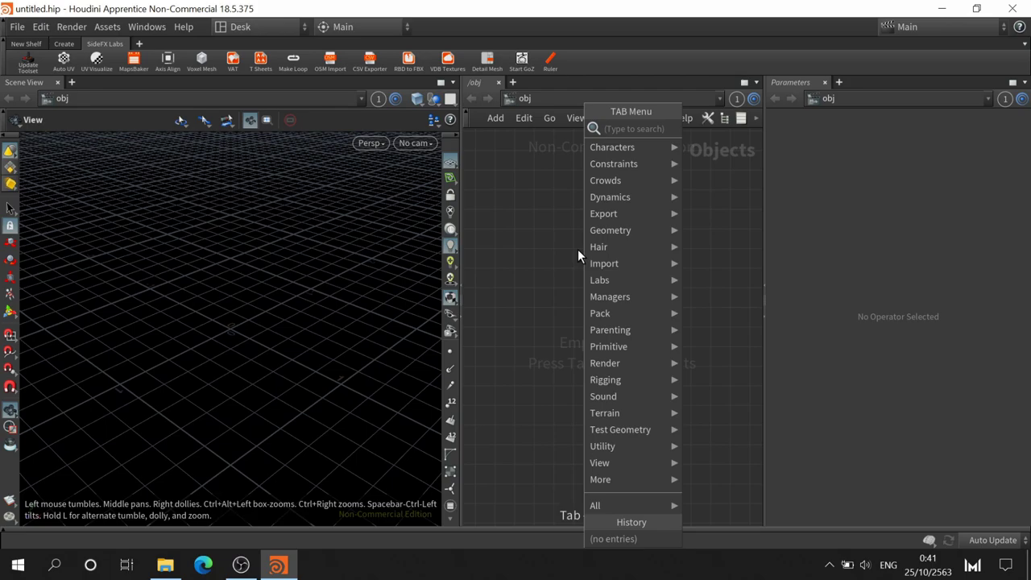
text(spher)
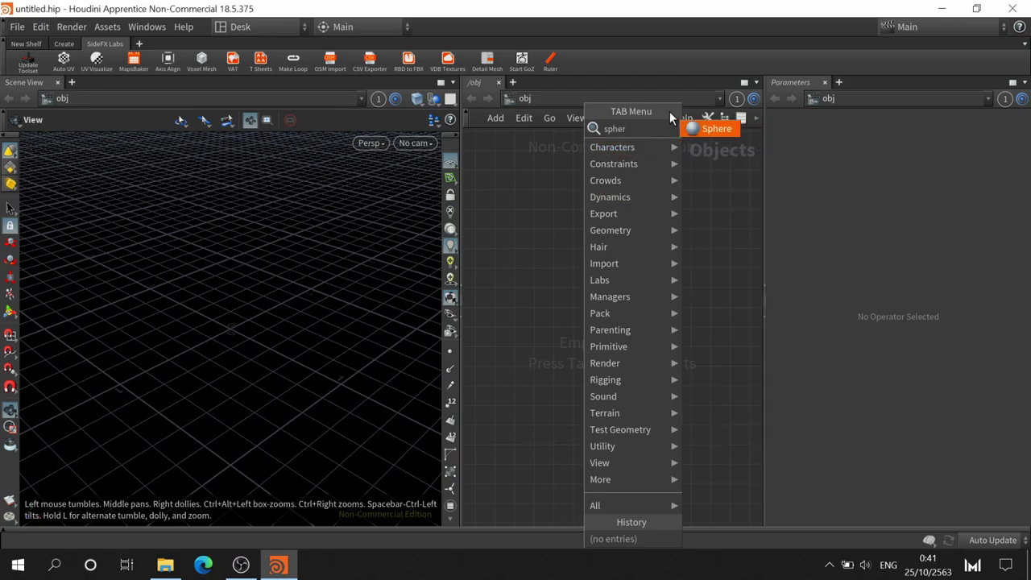
click(721, 134)
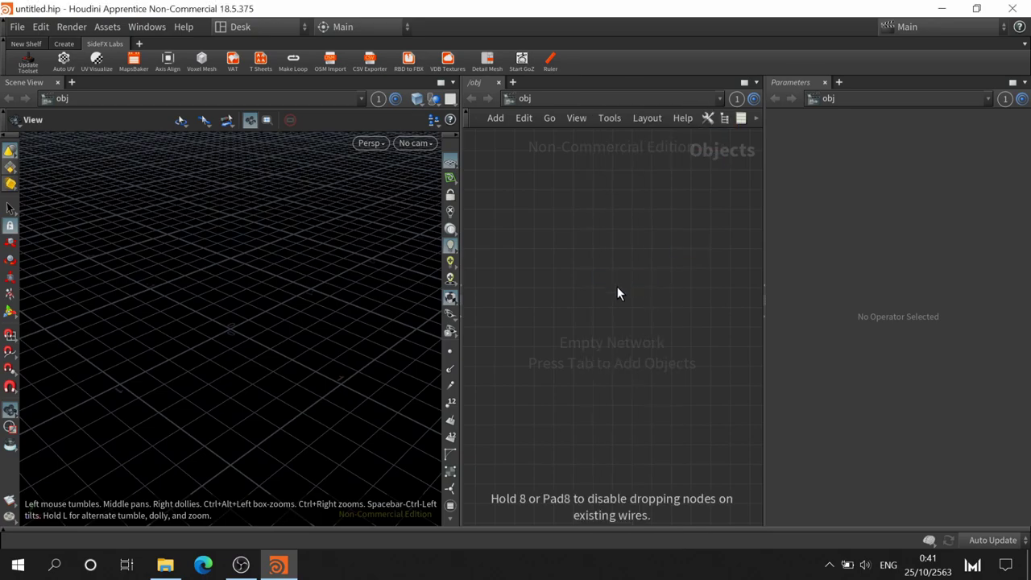
click(617, 290)
double_click(620, 256)
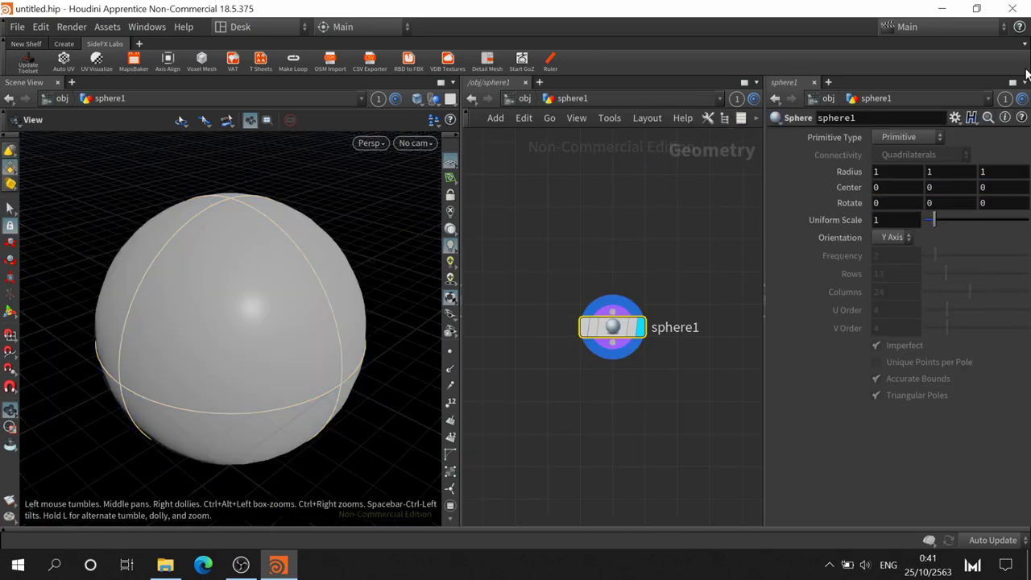
click(914, 139)
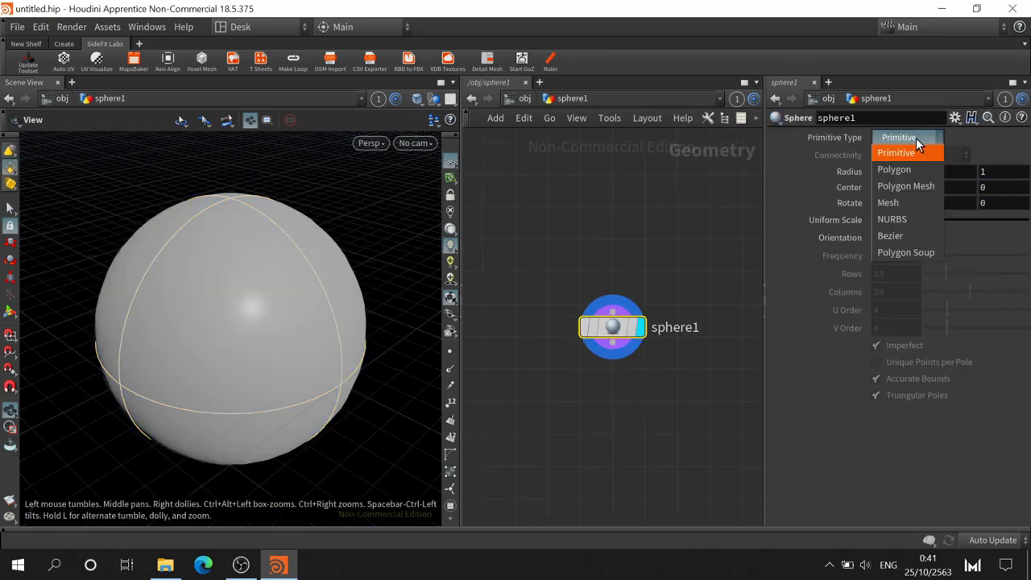
click(926, 187)
- Add a Subdivide node below sphere1 with Depth 3
middle_drag(613, 269, 602, 305)
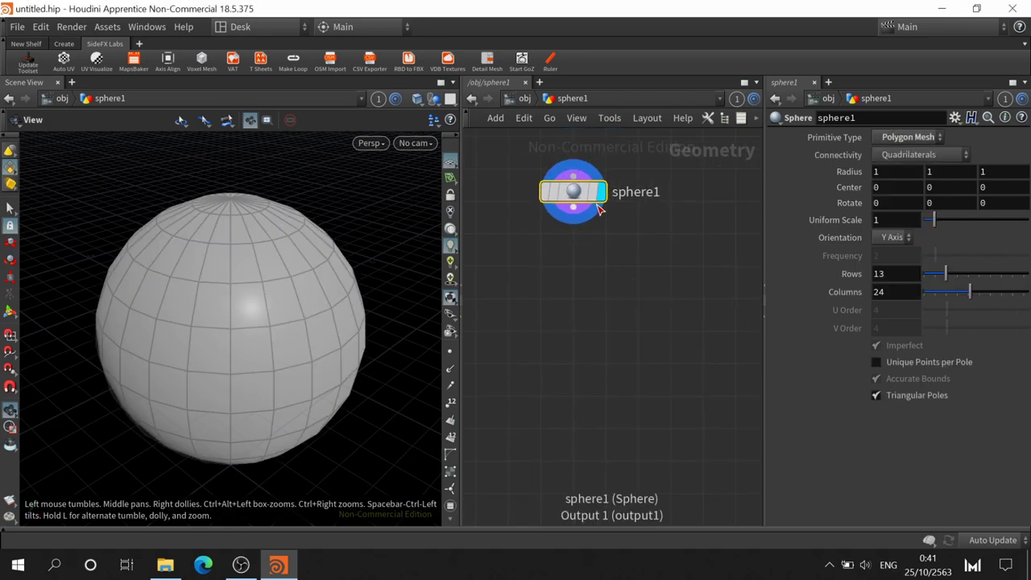
key(Tab)
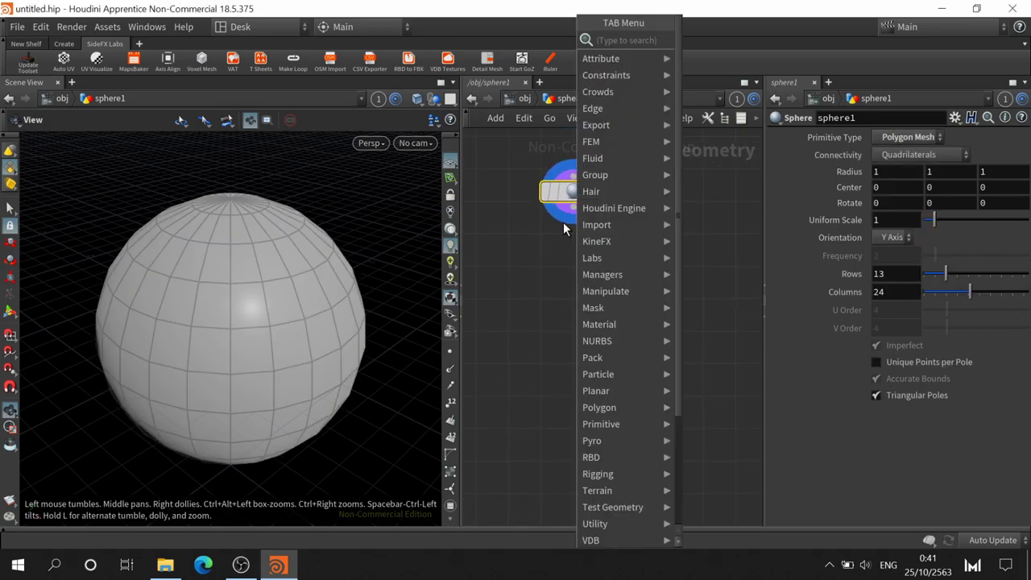
text(sub)
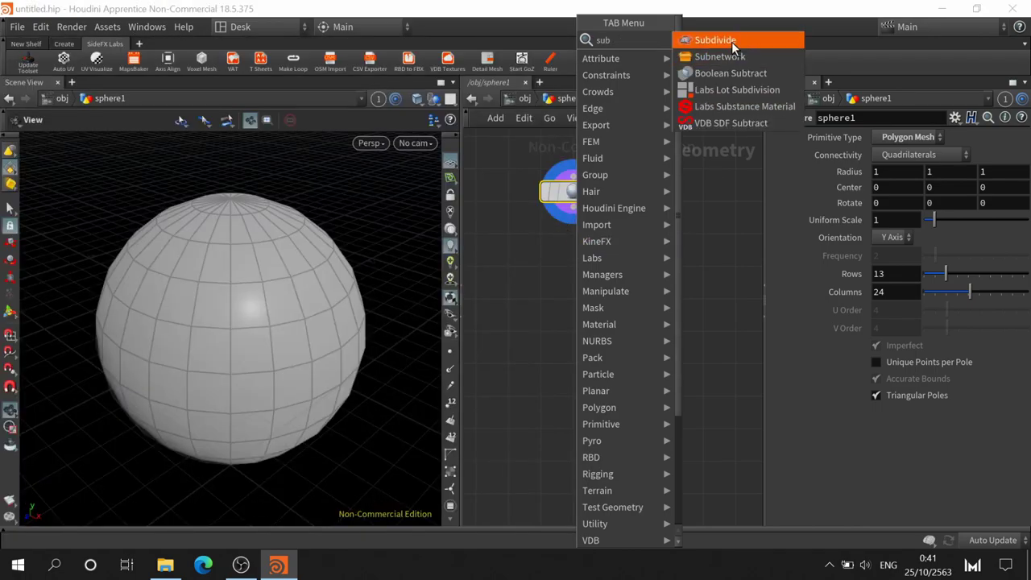
click(732, 45)
click(572, 306)
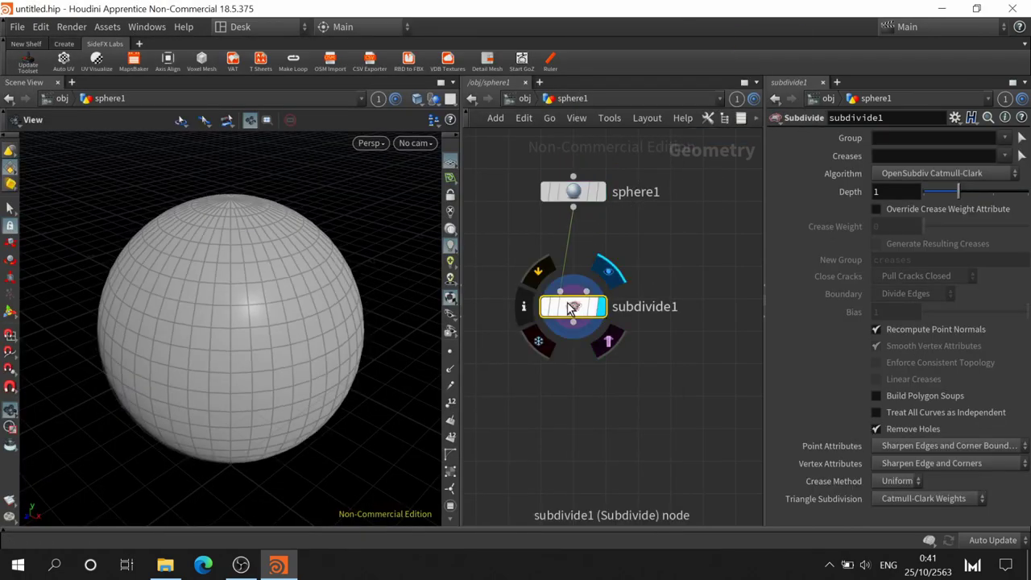
click(1012, 191)
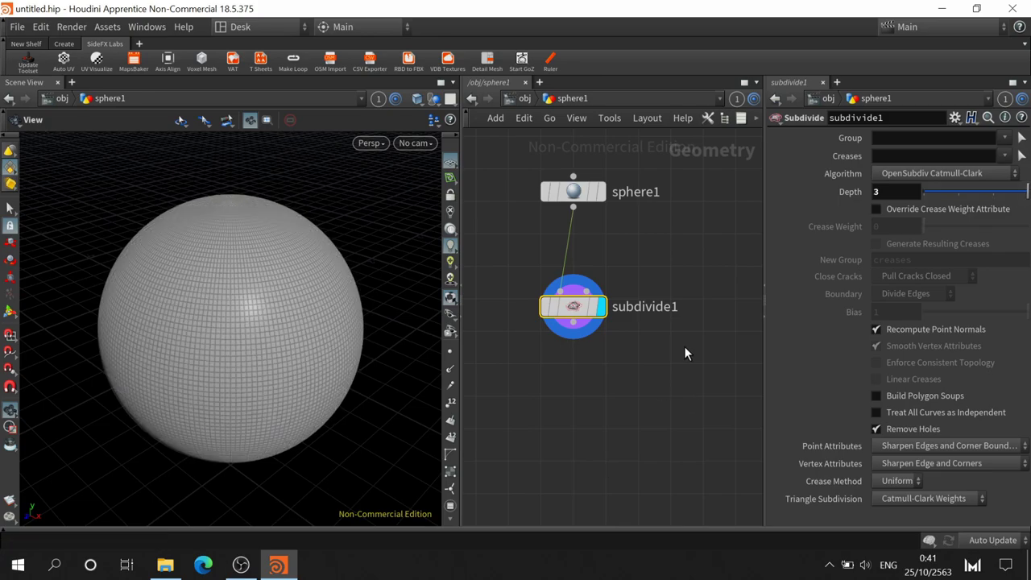
- Search for and pick the Mountain node to add after subdivide1
key(Tab)
text(mno)
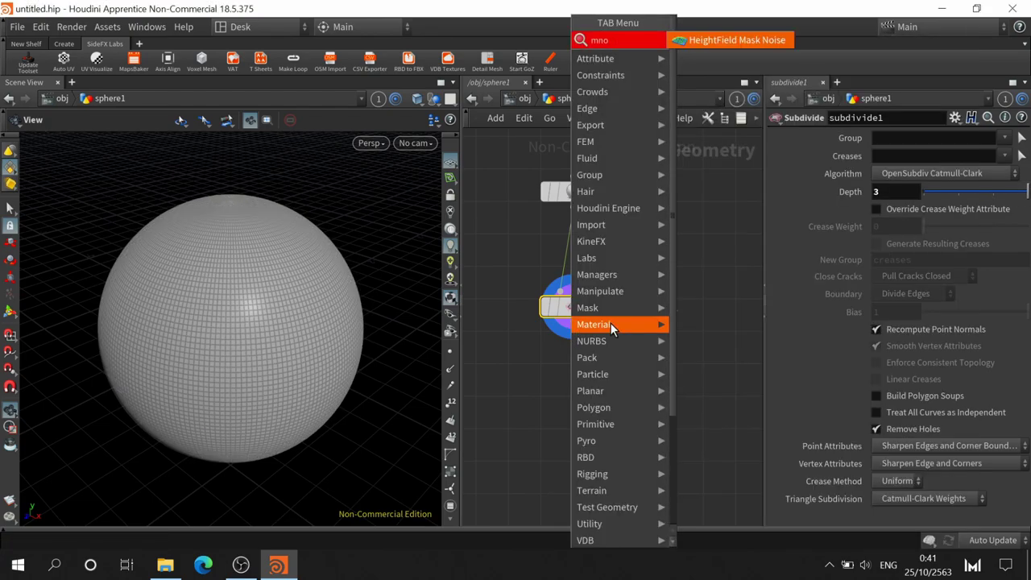
key(BackSpace)
key(BackSpace)
text(ou)
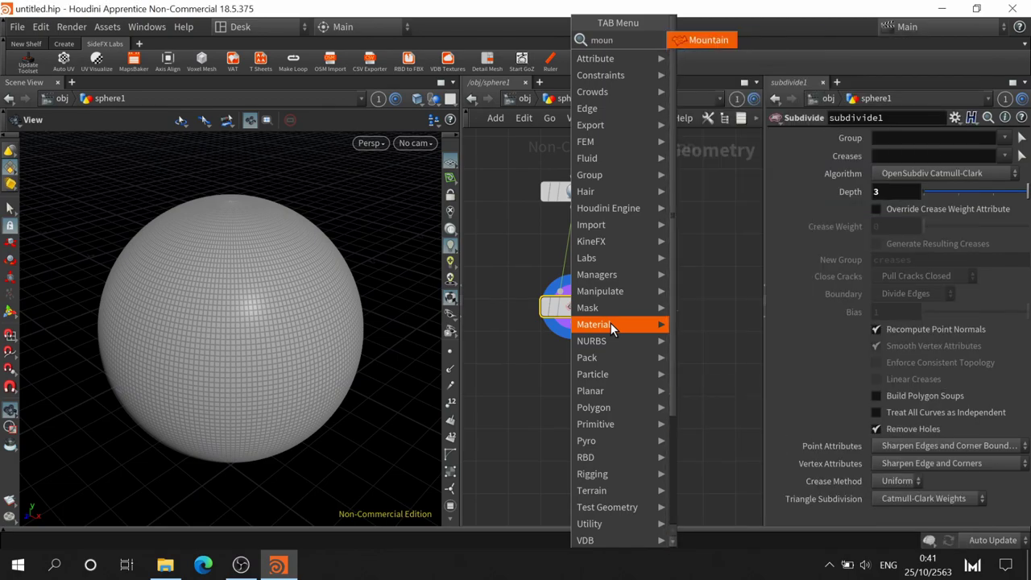
click(707, 42)
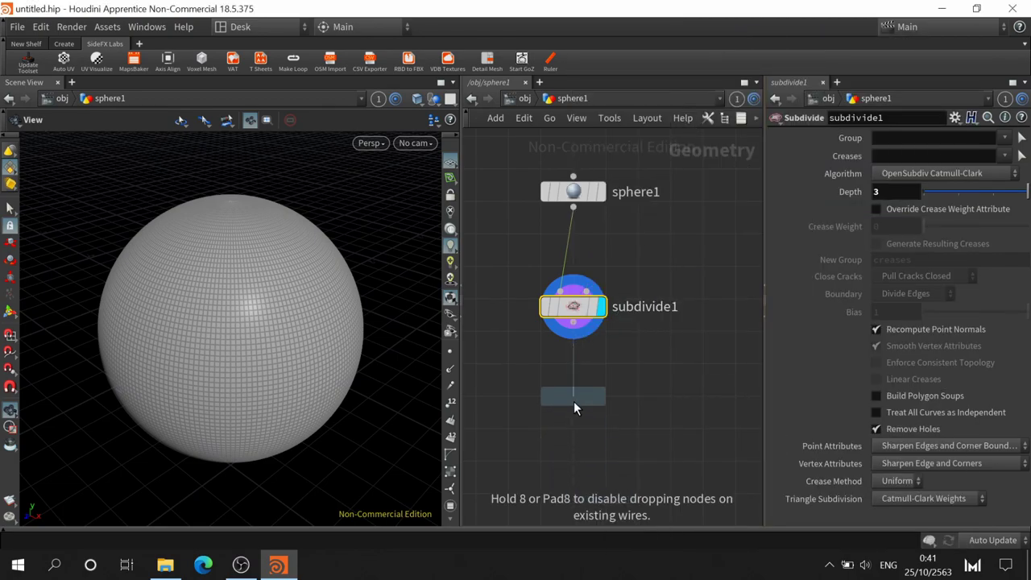
- Place the Mountain node below subdivide1 and a Normal node below mountain1
click(574, 401)
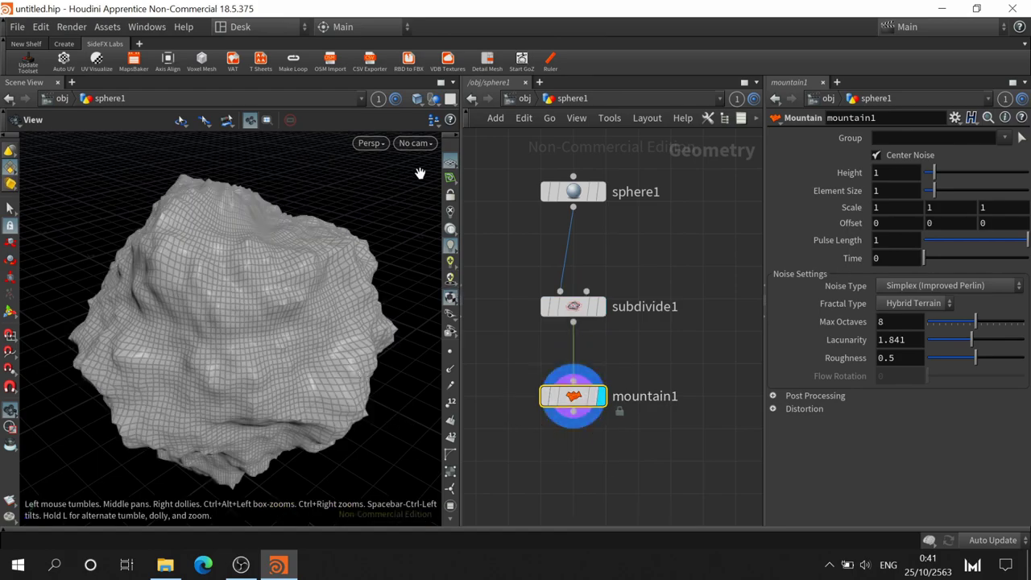
mouse_move(248, 328)
mouse_down()
mouse_move(249, 290)
mouse_move(188, 290)
mouse_move(193, 218)
mouse_move(193, 258)
mouse_move(271, 317)
mouse_up()
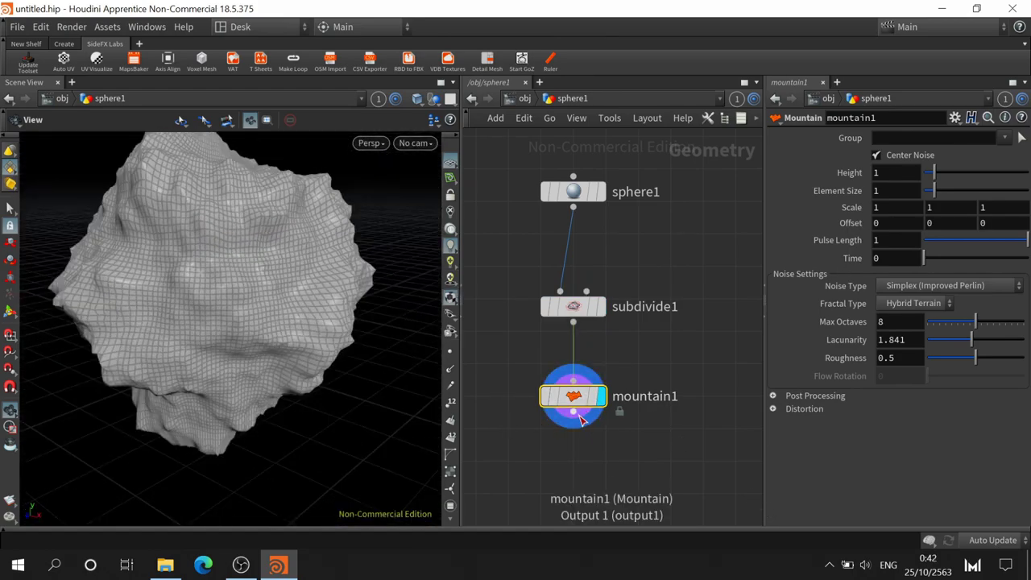
key(Tab)
text(no)
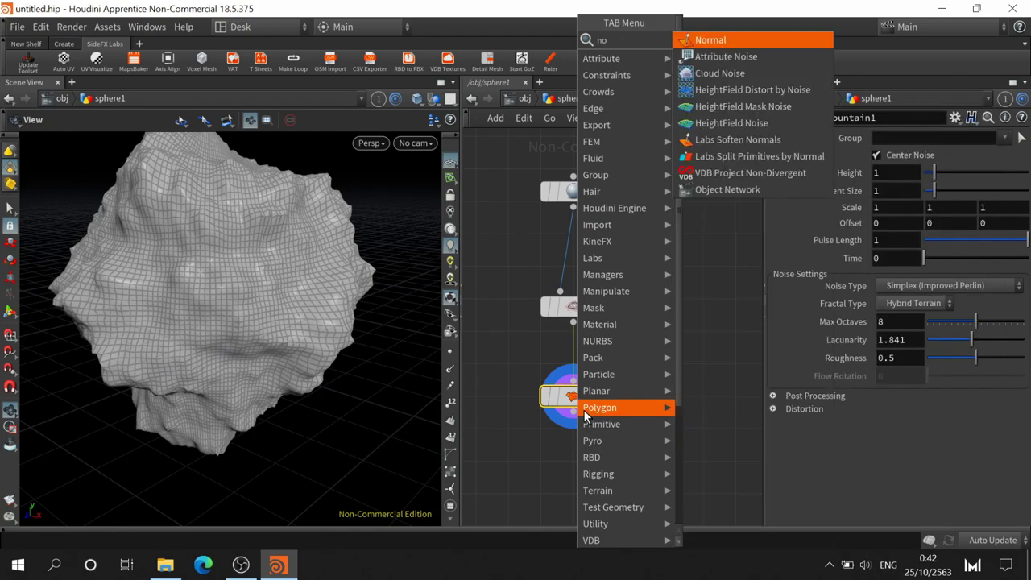
text(rm)
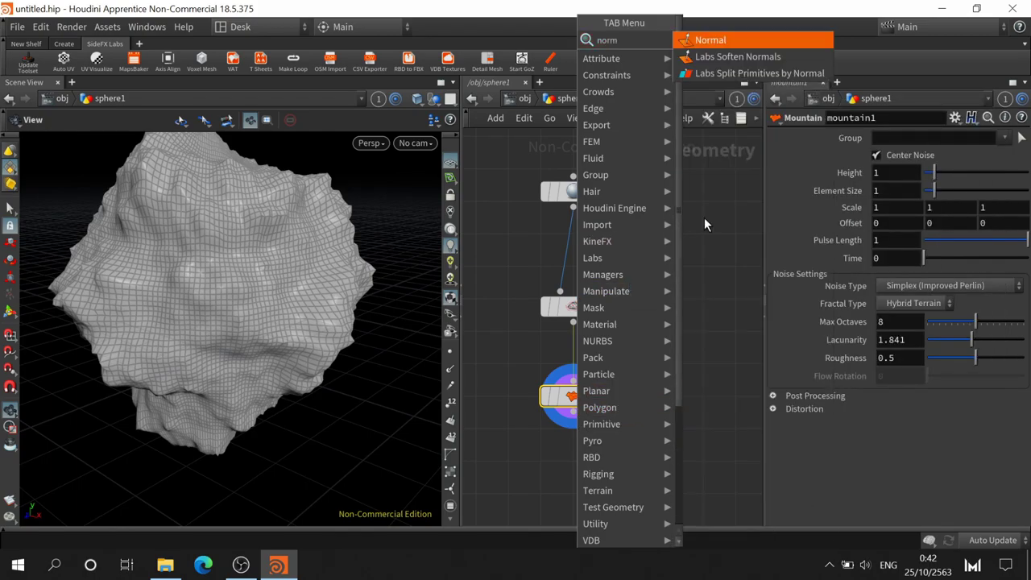
click(746, 43)
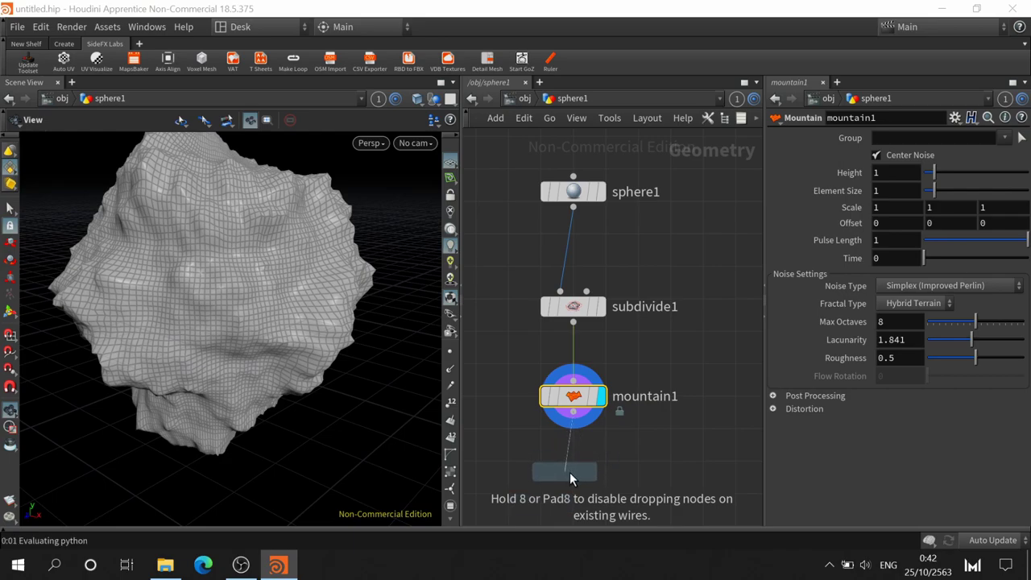
click(571, 471)
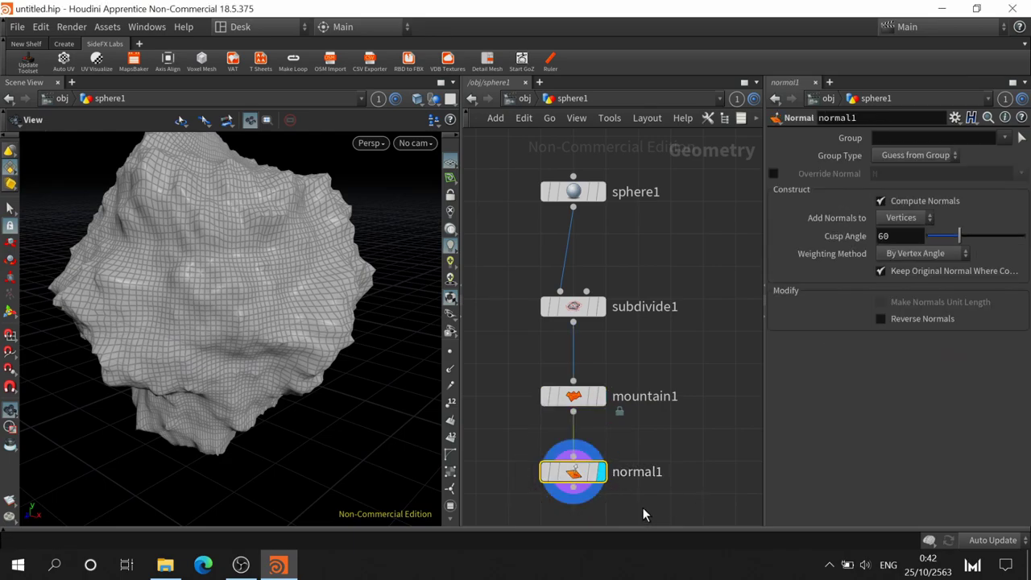
scroll(294, 276, down, 2)
scroll(293, 260, down, 2)
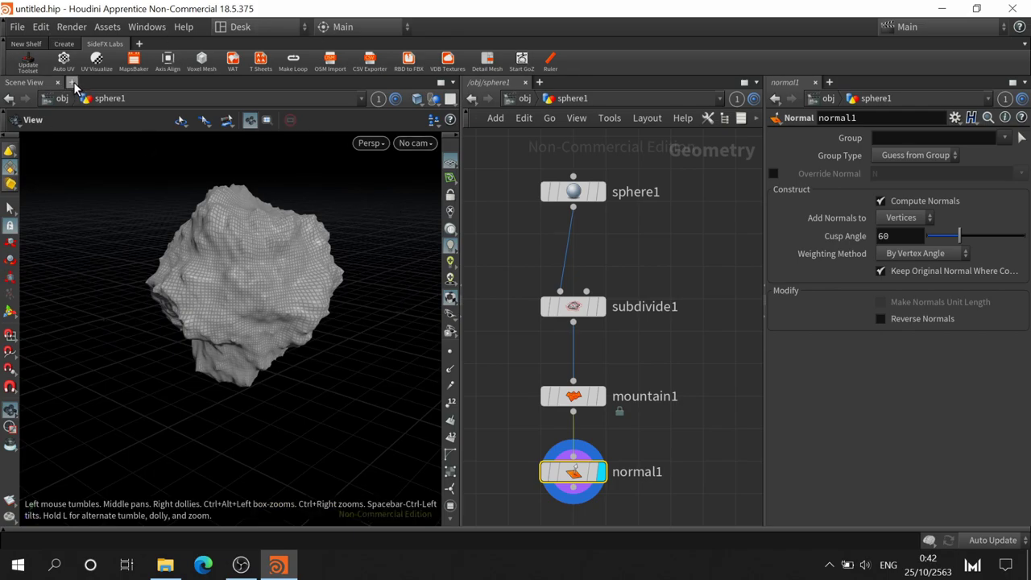
- Add a second Scene View tab showing the UV viewport, then return to the 3D view
click(364, 143)
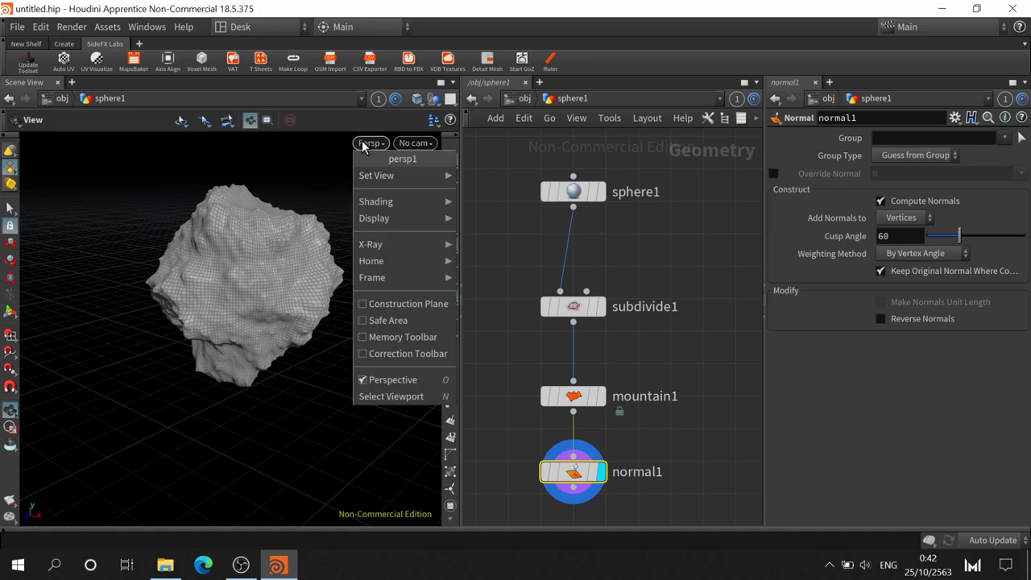
mouse_move(376, 176)
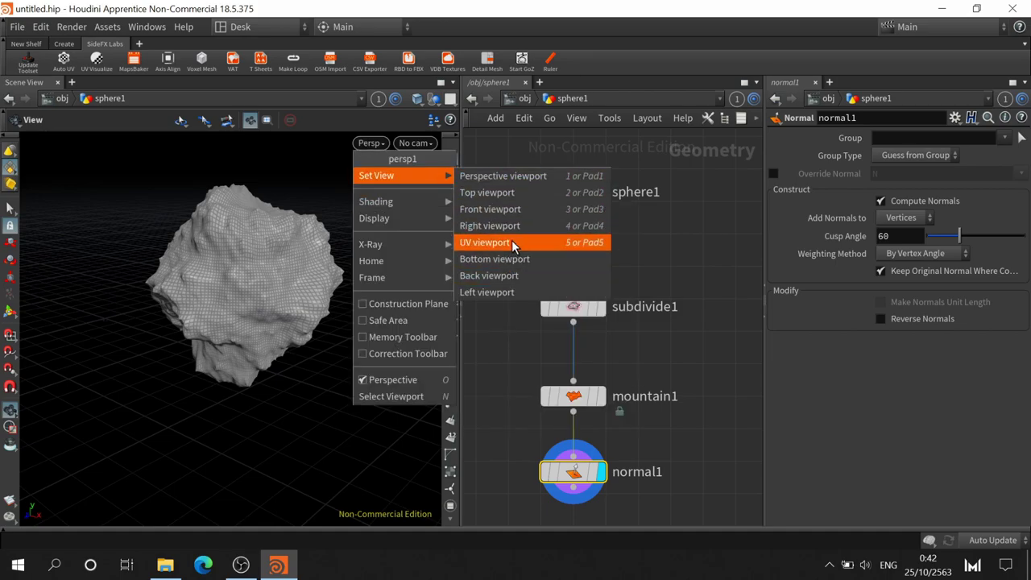
click(74, 83)
click(71, 84)
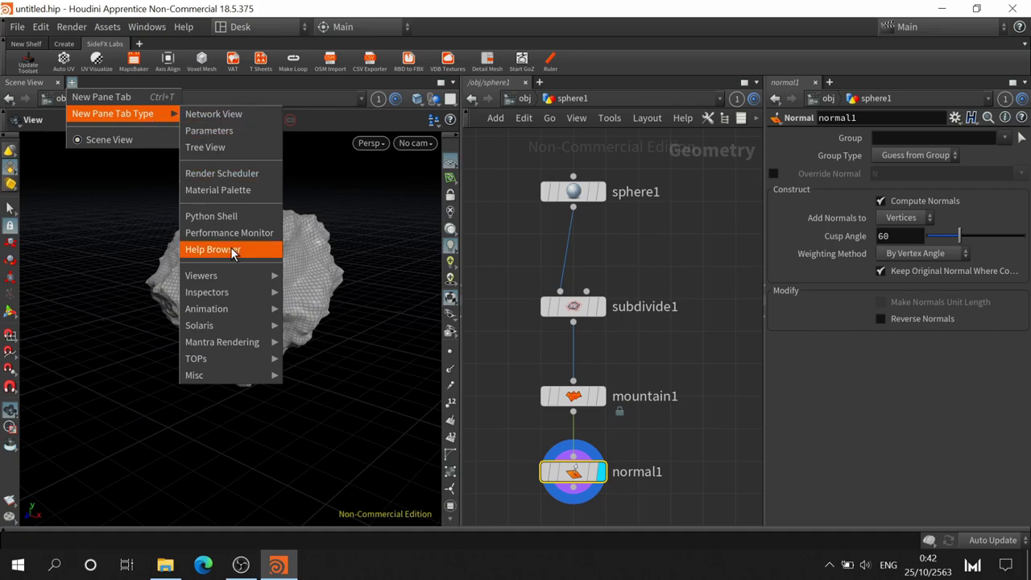
mouse_move(202, 275)
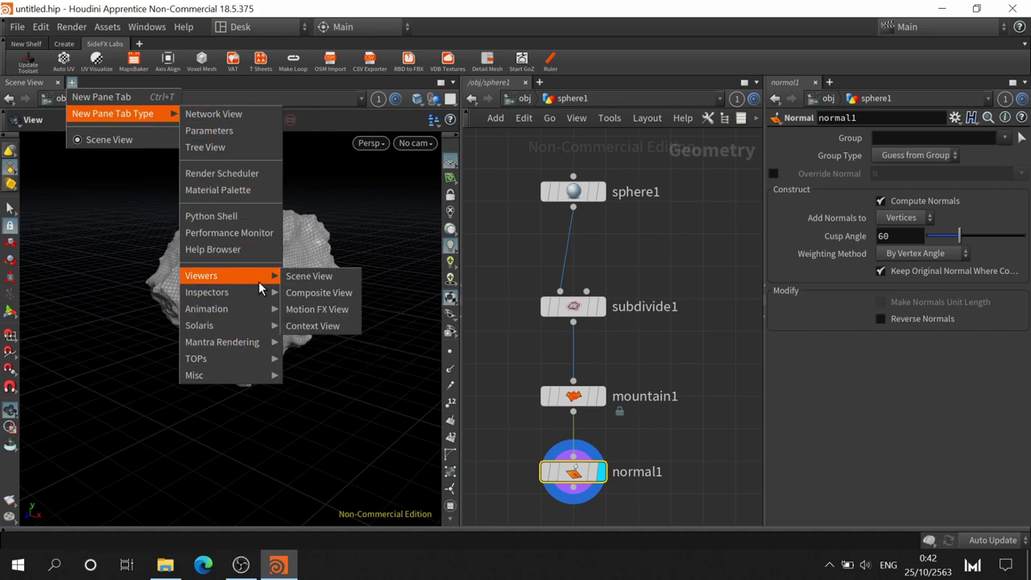
click(301, 277)
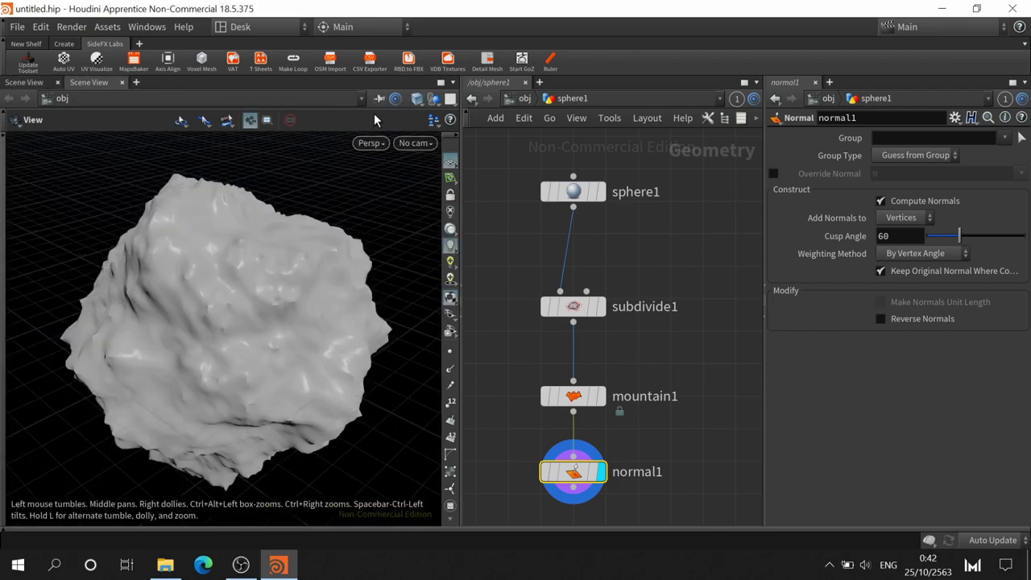
click(372, 143)
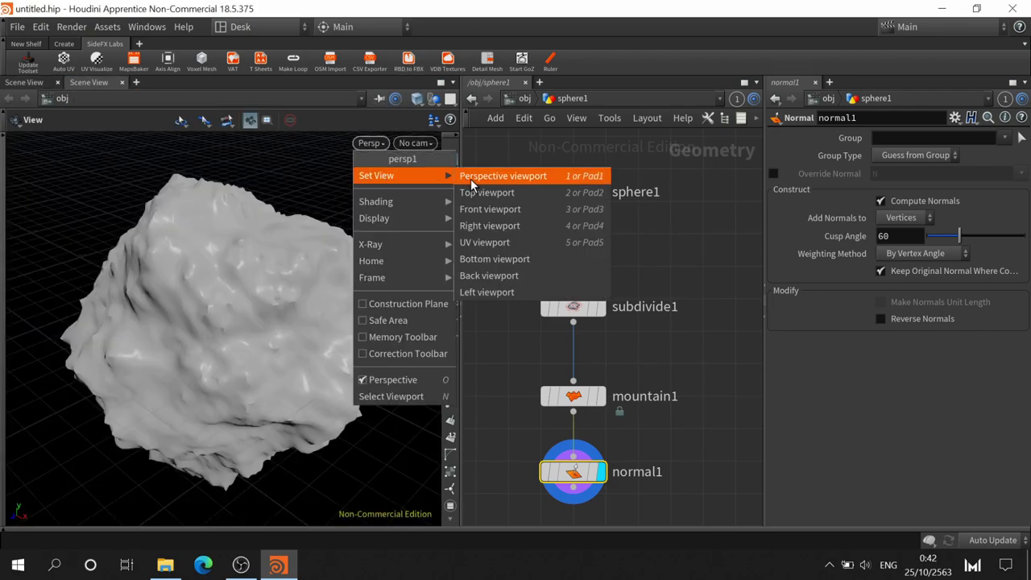
click(439, 229)
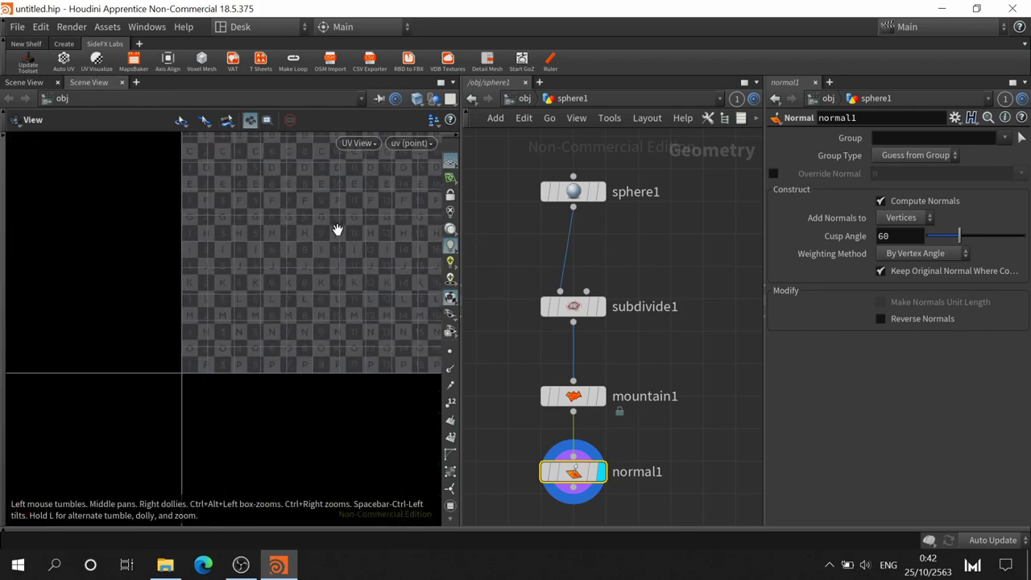
key(h)
click(24, 83)
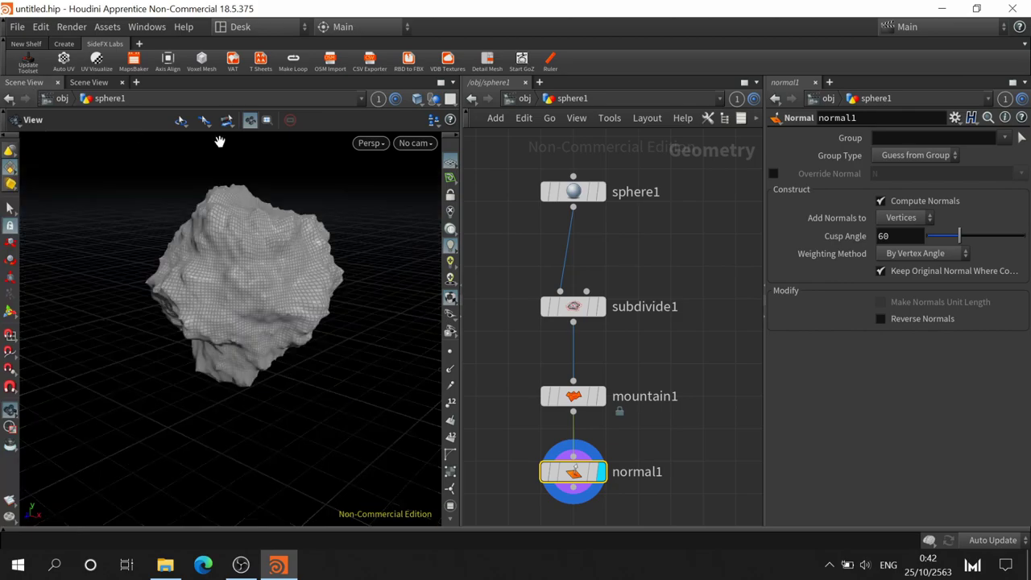
middle_drag(708, 413, 644, 183)
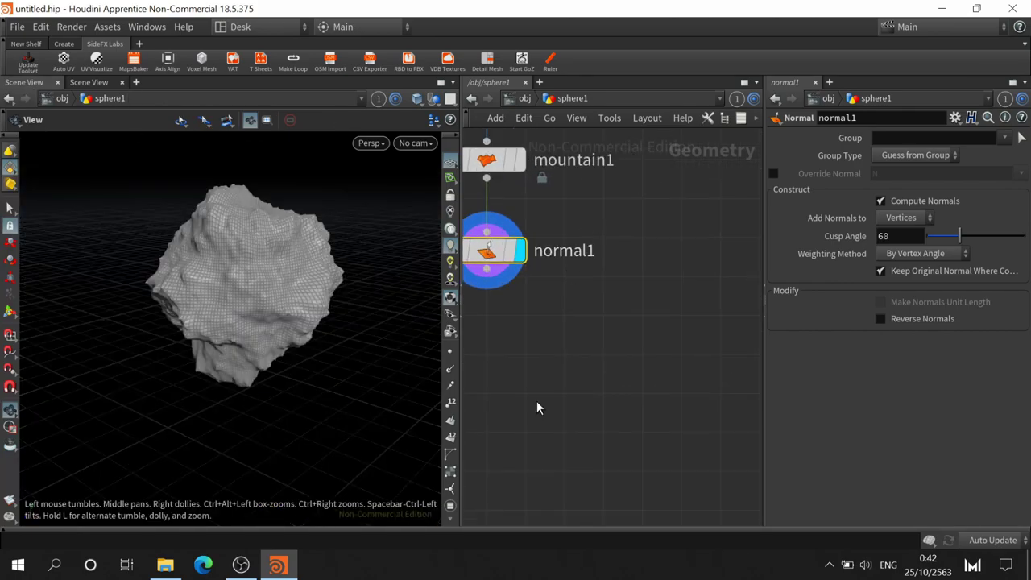
- Add a Labs Auto UV node below normal1 and set its display flag
key(h)
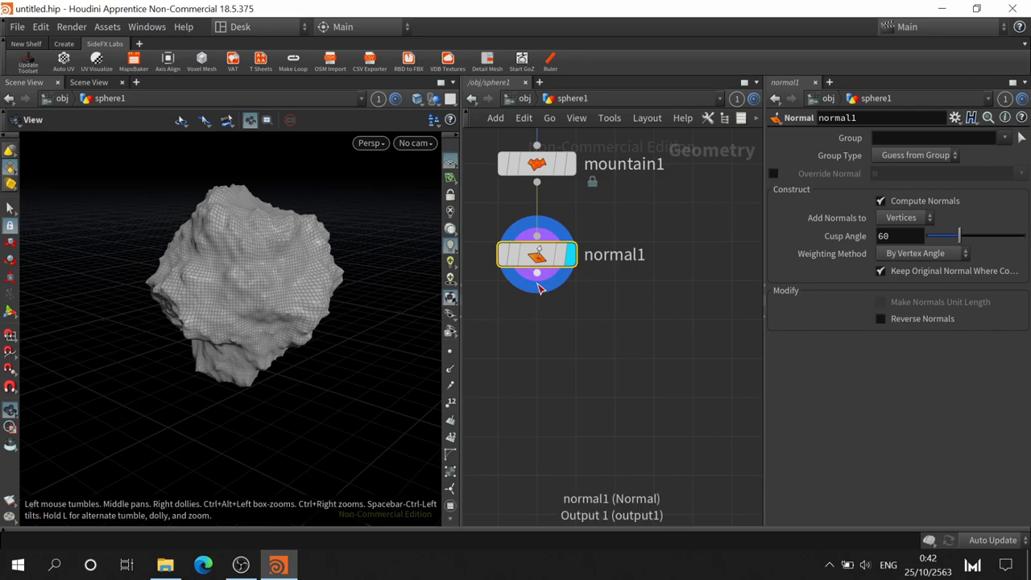
key(Tab)
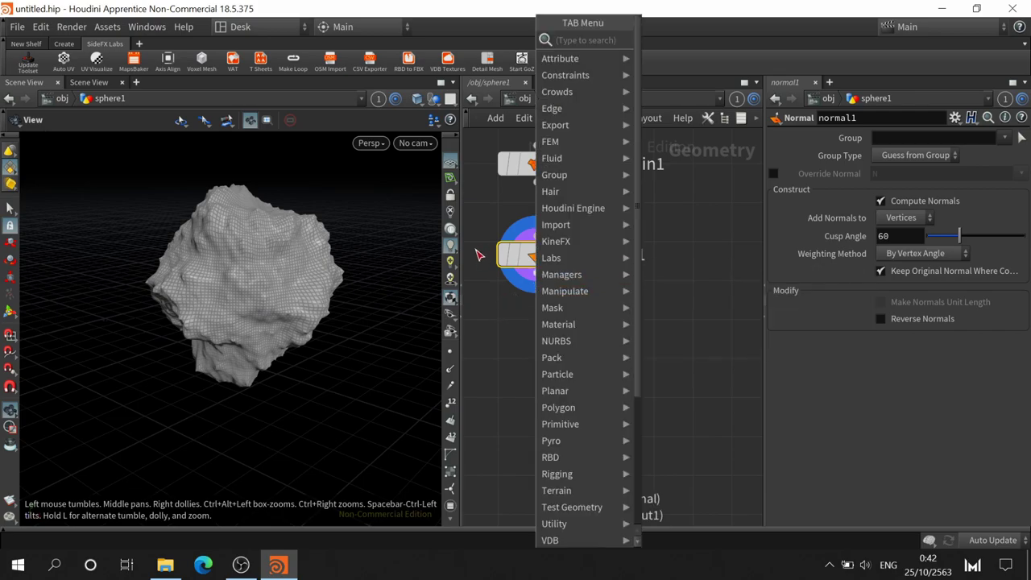
text(uv)
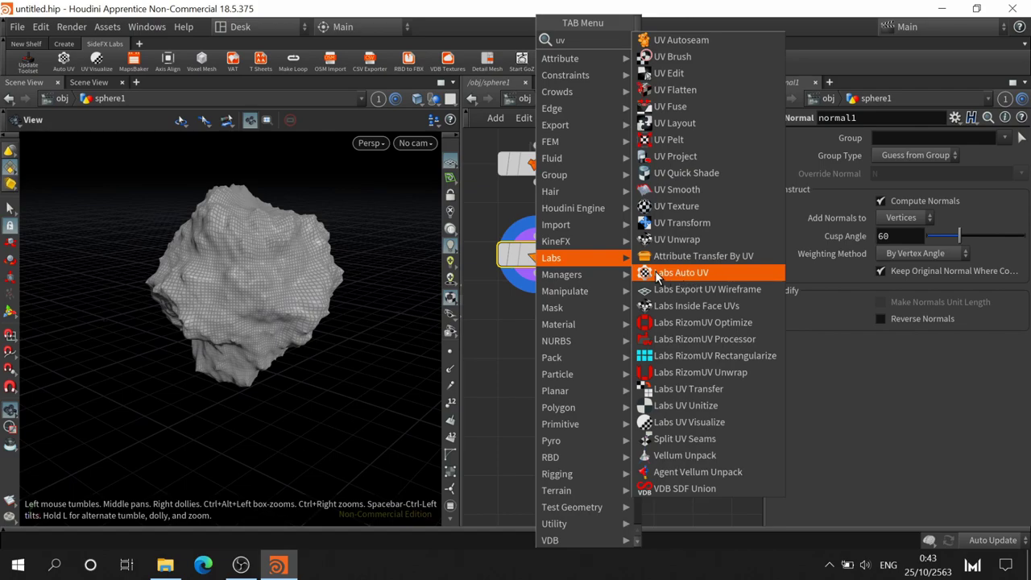
click(685, 274)
click(538, 371)
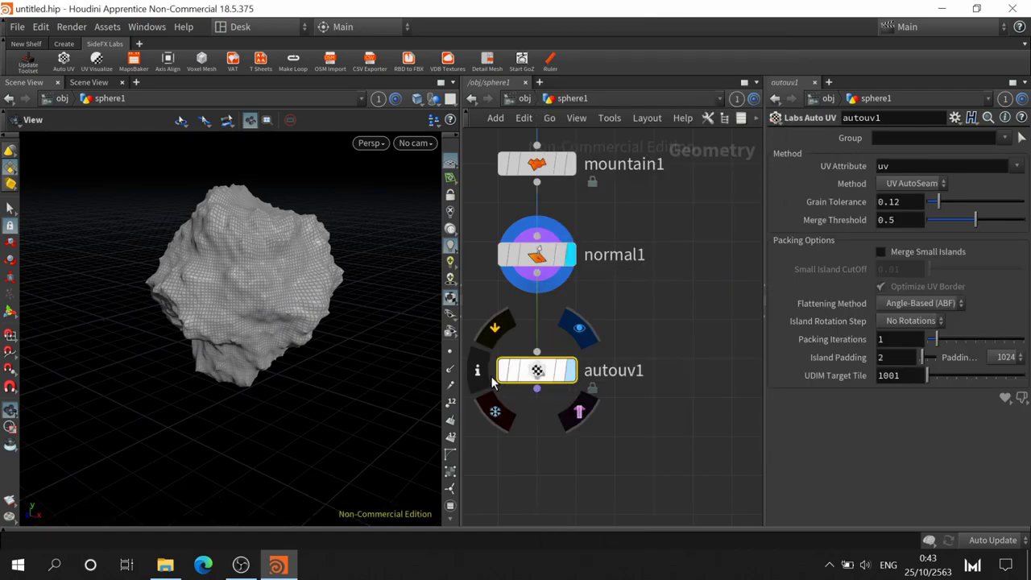
click(571, 372)
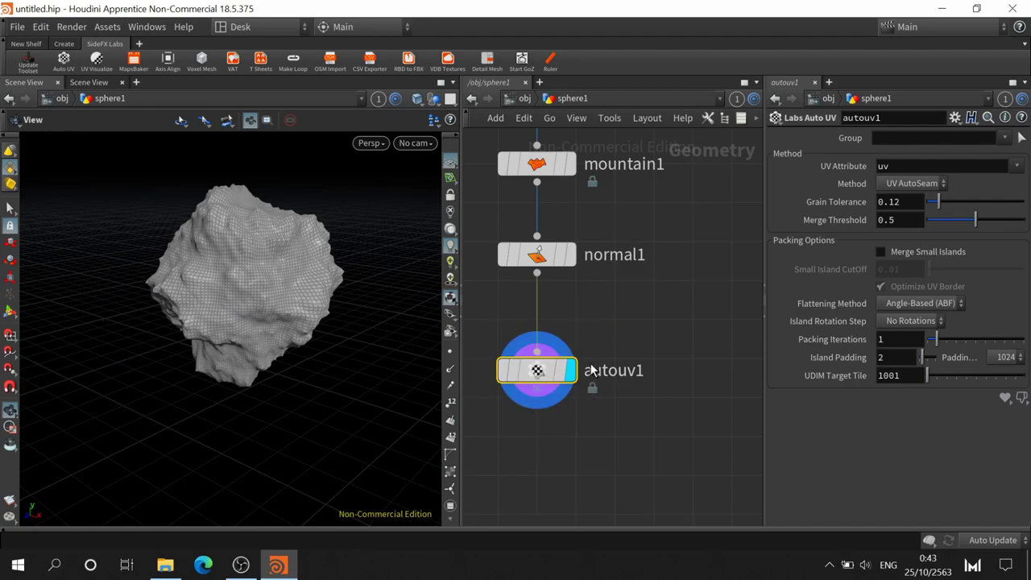
- View autouv1's UV islands in the UV viewer, then browse and close the Labs node list
click(85, 83)
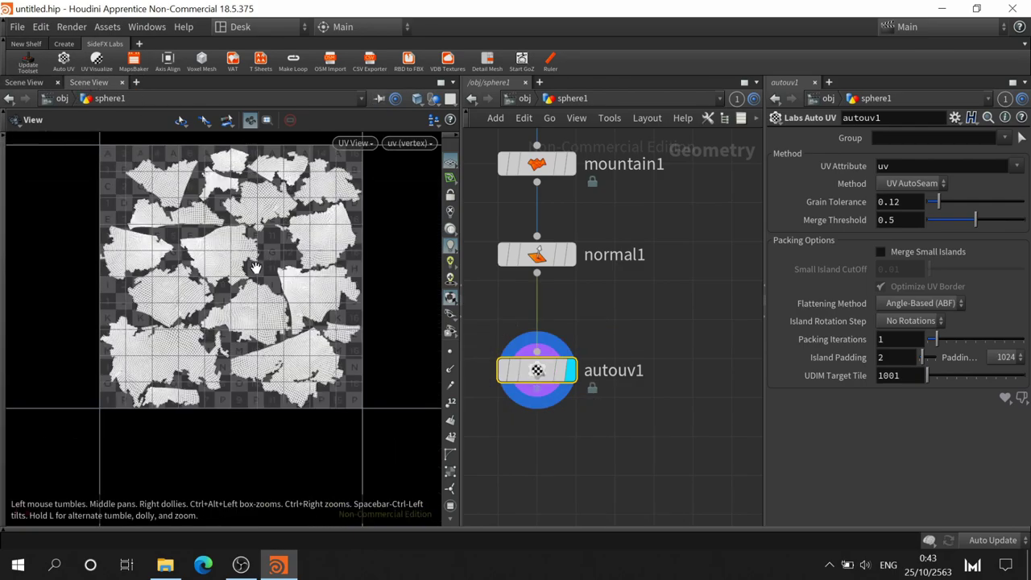
scroll(254, 267, up, 3)
scroll(254, 267, down, 3)
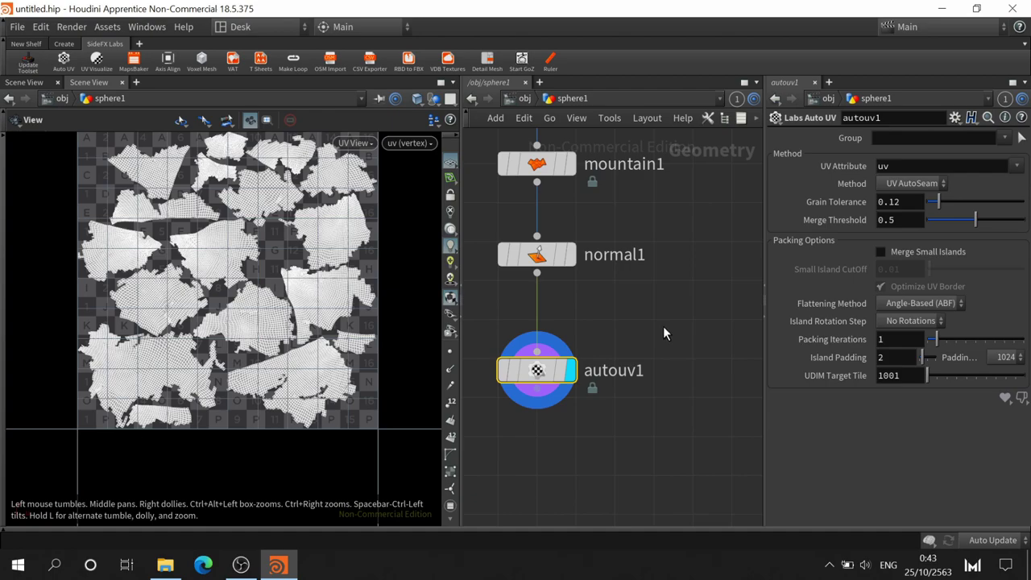
key(Tab)
text(lab)
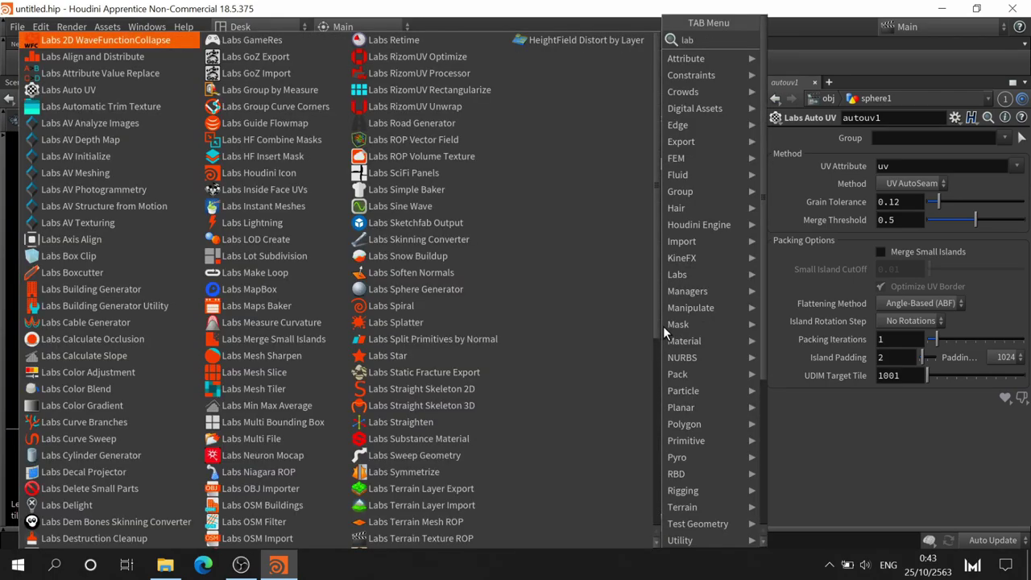
scroll(525, 114, down, 1)
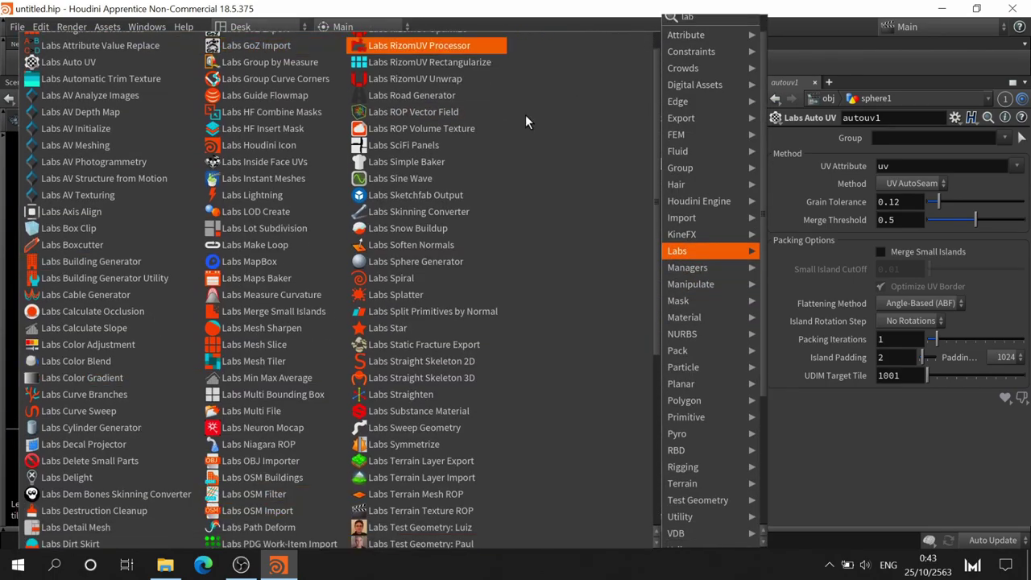
scroll(512, 92, down, 1)
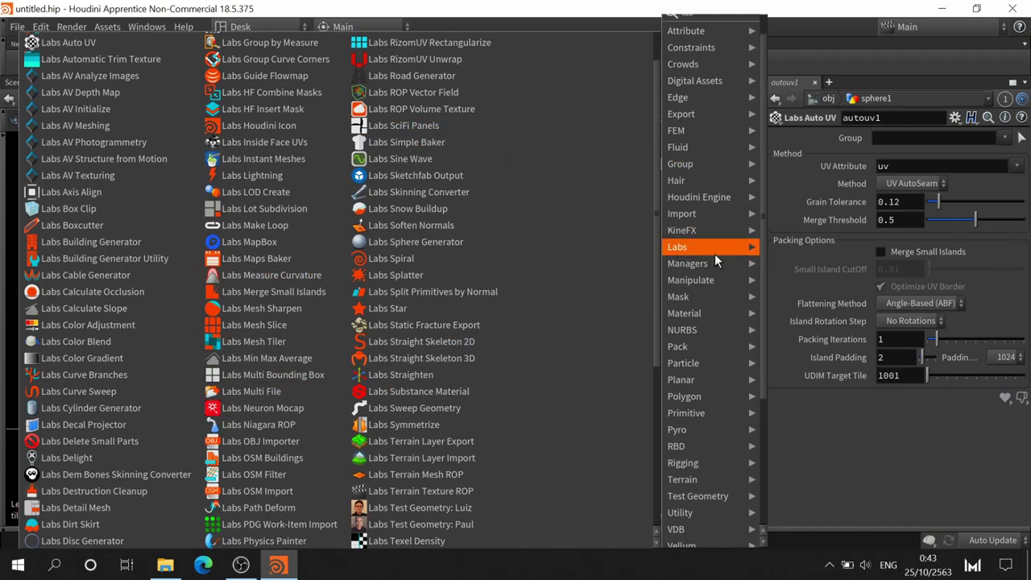
click(844, 461)
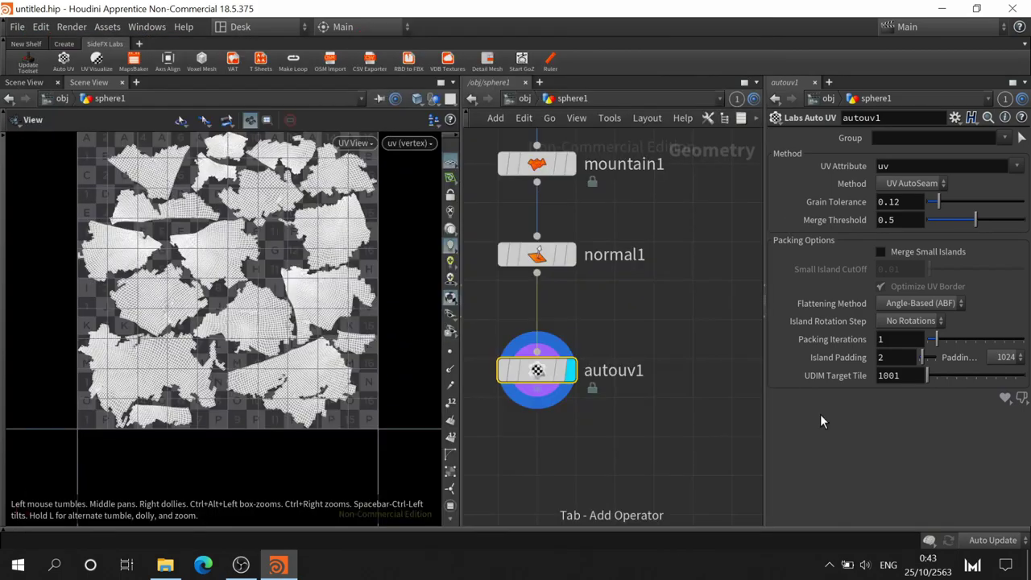
- Set autouv1's Grain Tolerance to 0.262 and Merge Threshold to 0.576, then view the rock in 3D
mouse_move(537, 370)
middle_drag(654, 343, 649, 293)
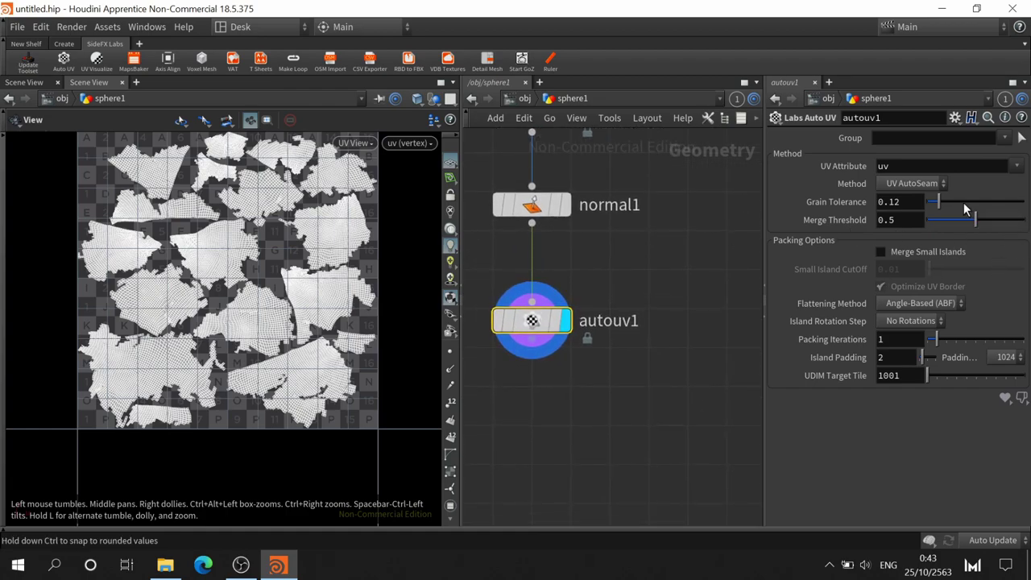
drag(941, 202, 953, 209)
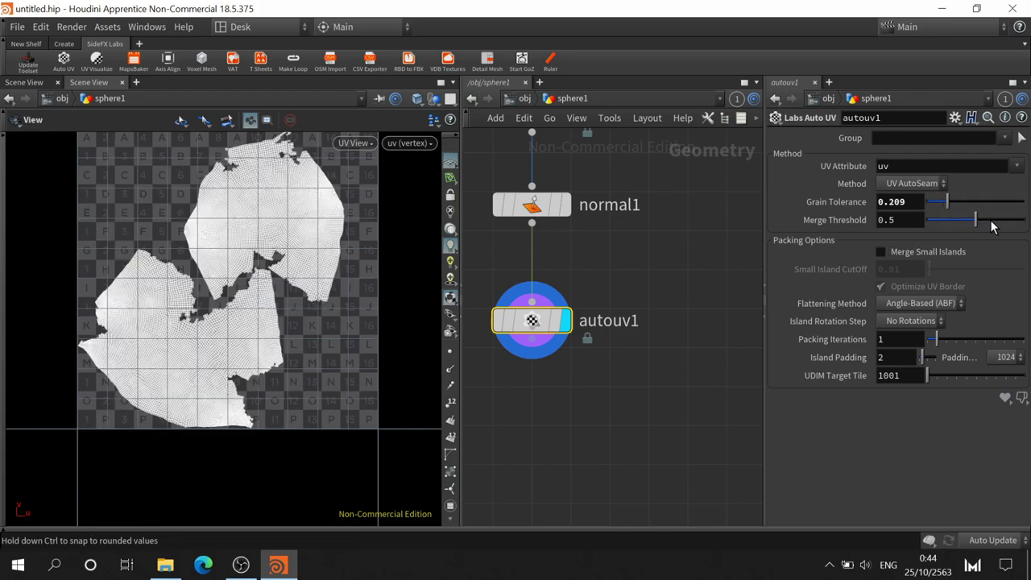
drag(942, 206, 956, 214)
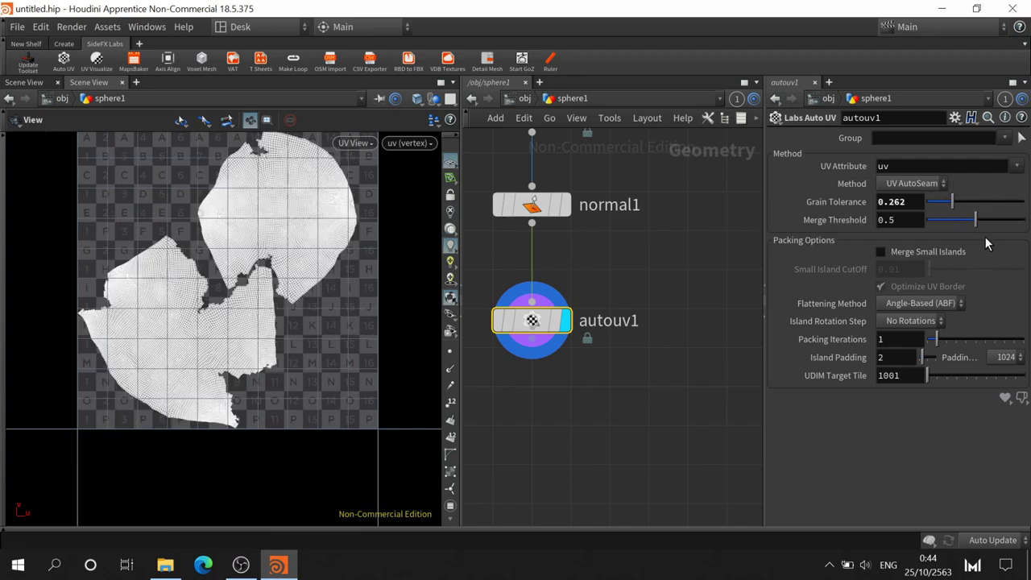
drag(984, 222, 988, 221)
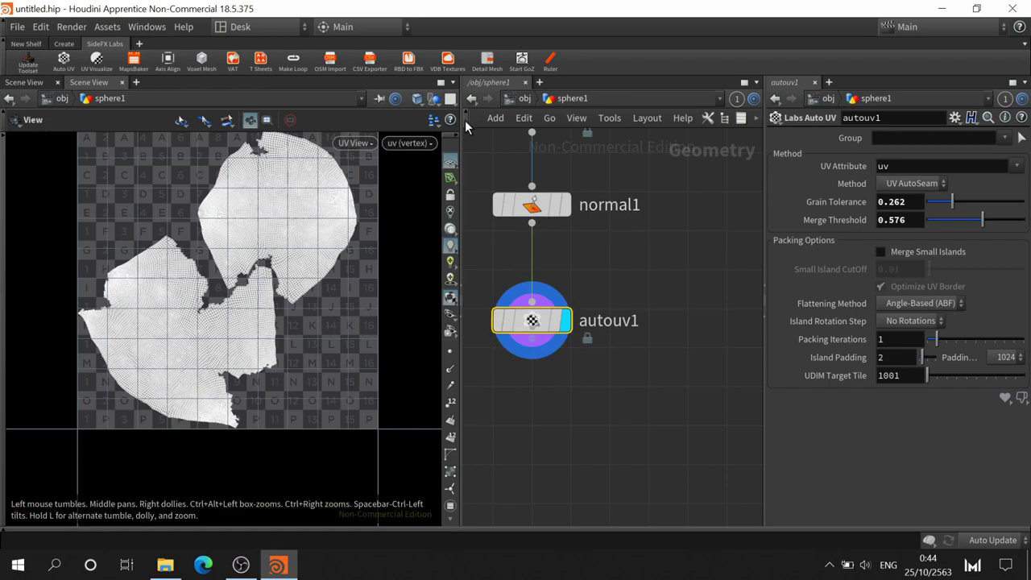
click(34, 82)
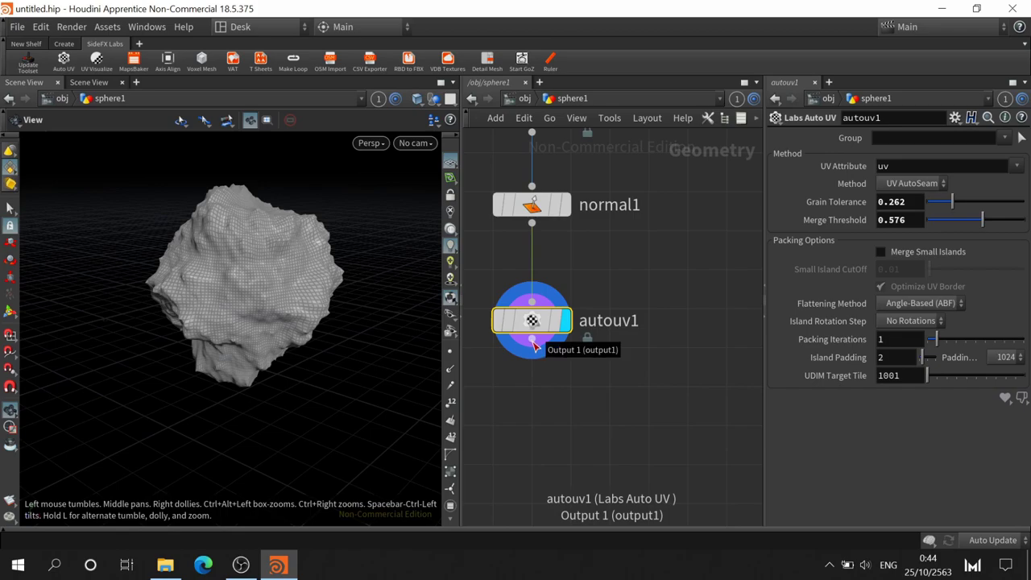
- Add a Labs UV Visualize node wired from autouv1 and display it
click(532, 343)
text(lab)
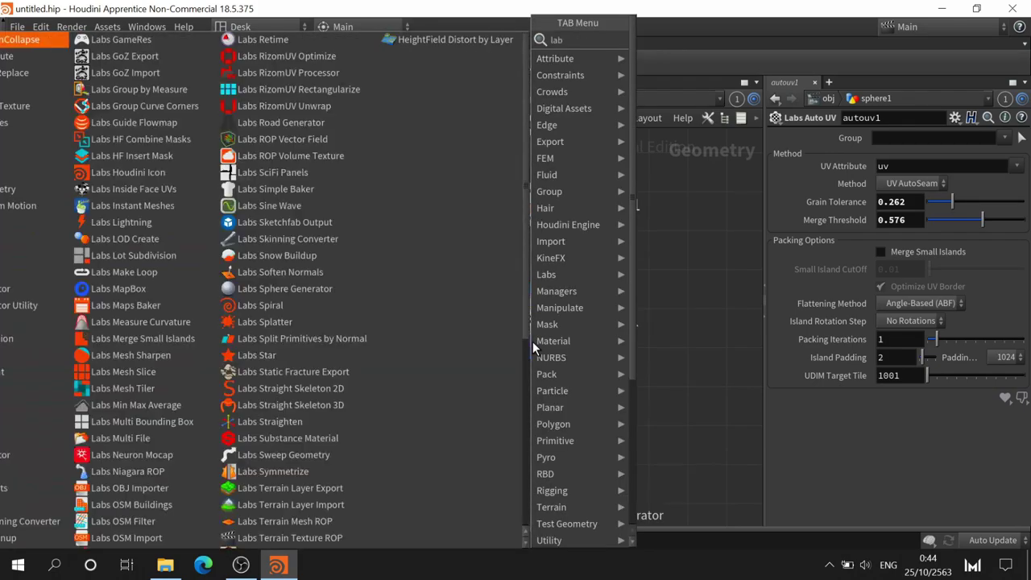
text(s)
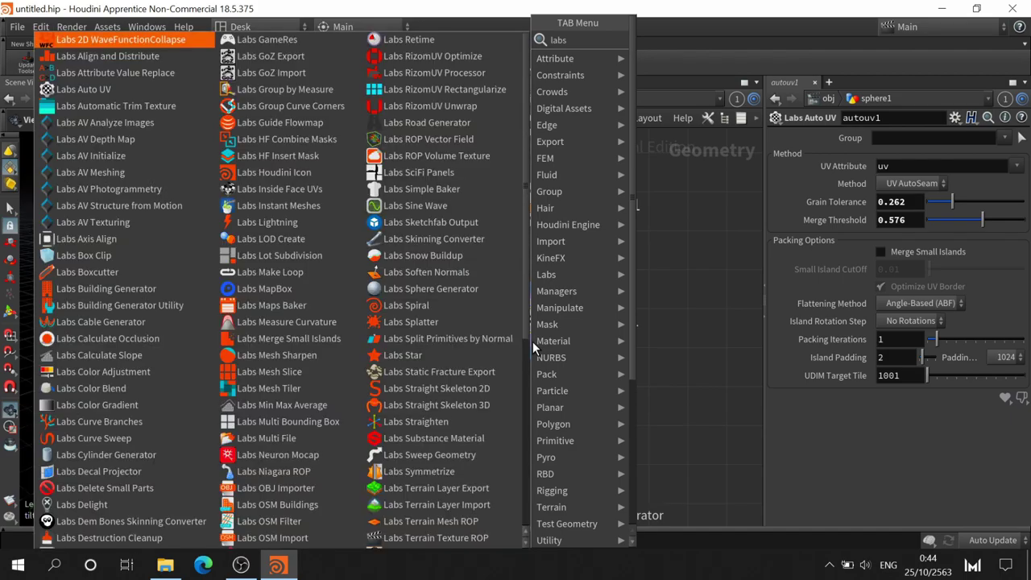
text( uv)
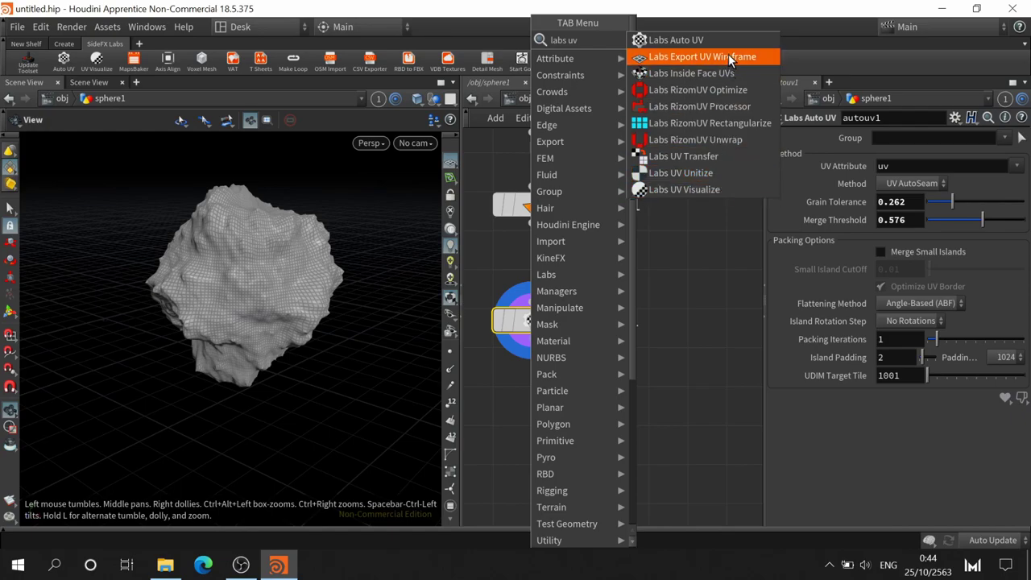
click(684, 191)
click(543, 437)
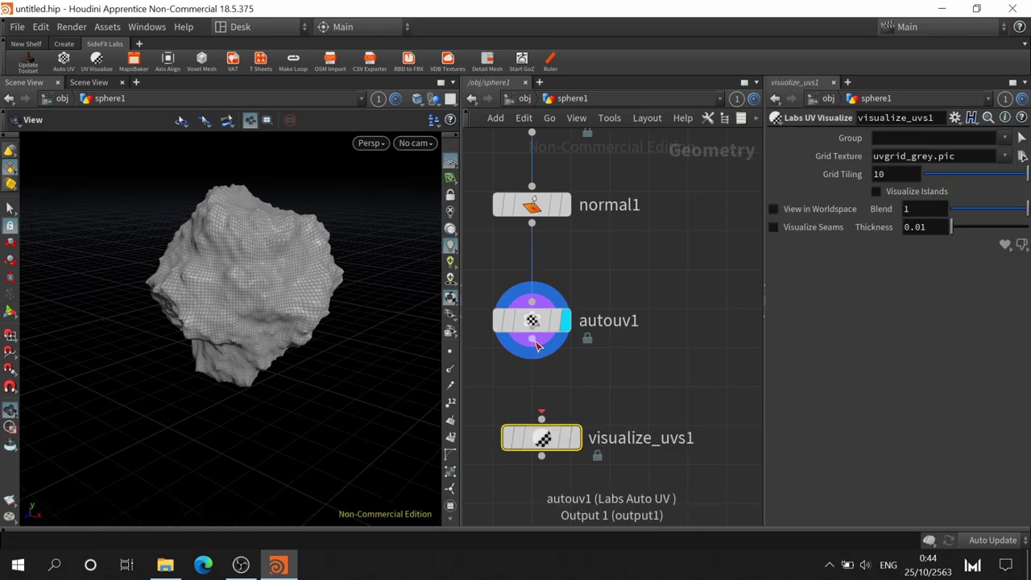
click(537, 345)
click(541, 418)
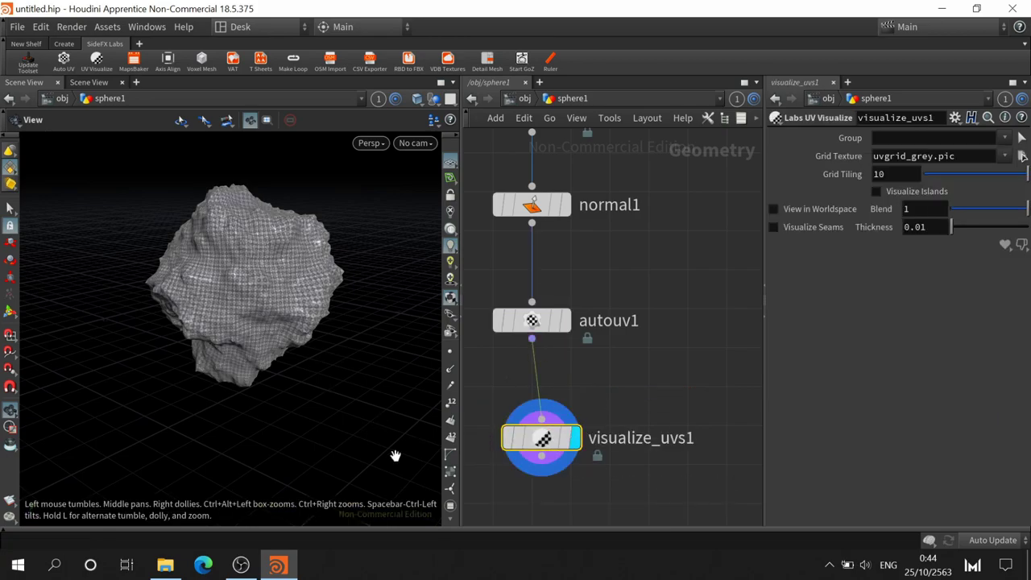
- Zoom and orbit around the rock to inspect the checker texture
scroll(281, 332, up, 3)
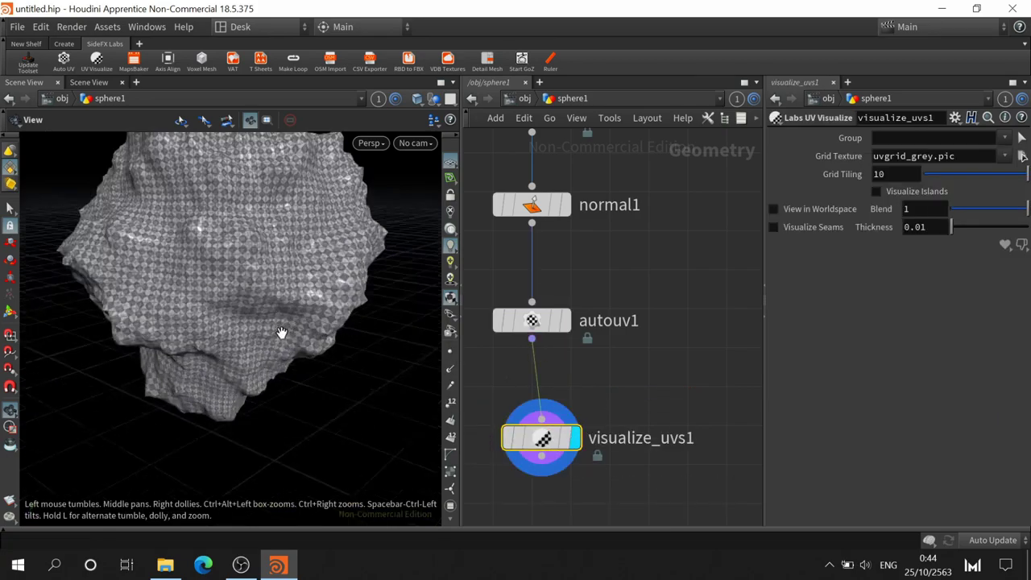
scroll(281, 333, up, 3)
scroll(281, 333, up, 2)
mouse_move(281, 332)
mouse_down()
mouse_move(232, 351)
mouse_move(206, 290)
mouse_up()
mouse_move(266, 361)
mouse_down()
mouse_move(355, 467)
mouse_move(293, 378)
mouse_up()
middle_drag(235, 353, 294, 451)
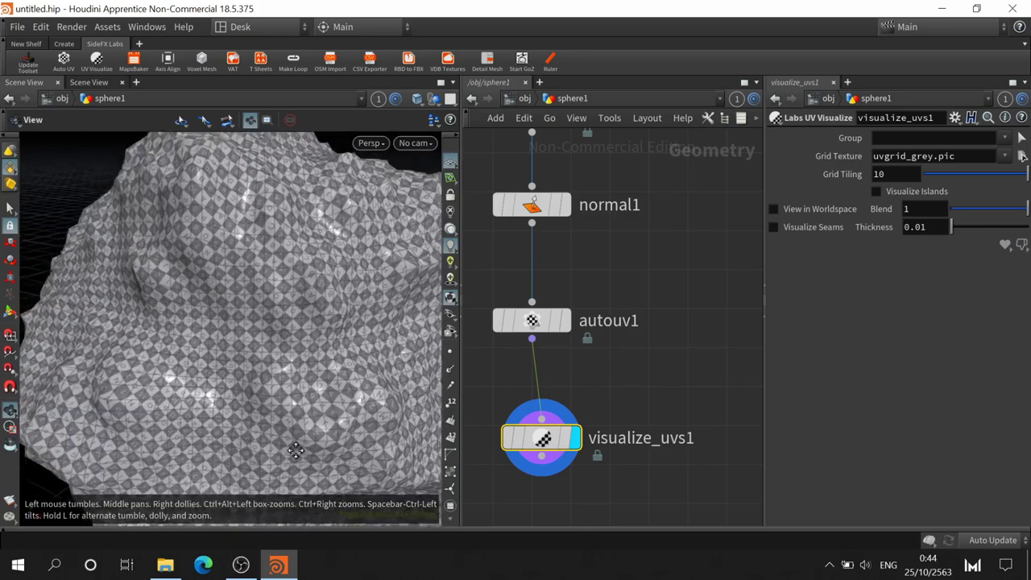
mouse_move(294, 451)
mouse_down()
mouse_move(269, 293)
mouse_move(267, 306)
mouse_move(278, 275)
mouse_up()
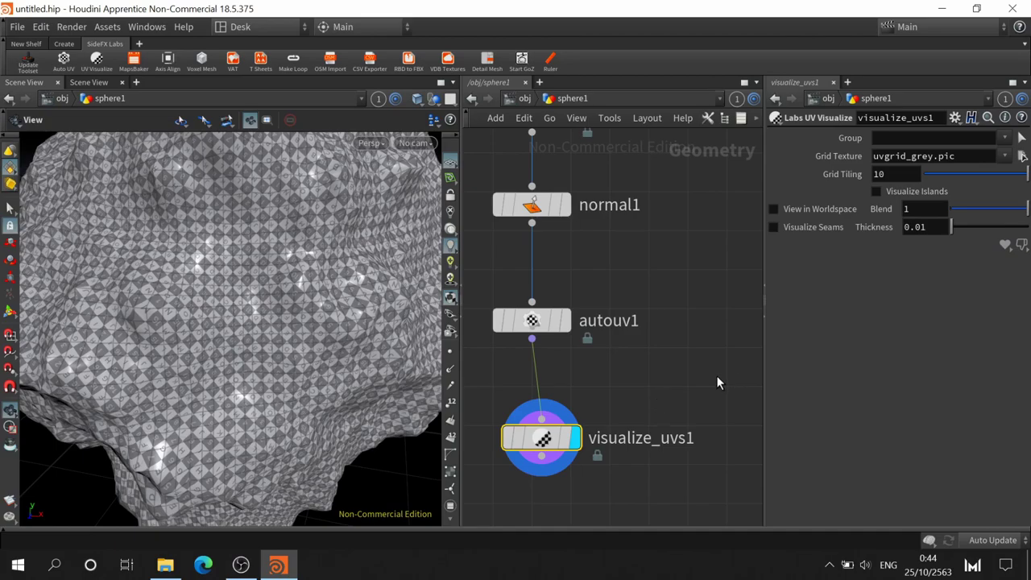
- Add a UV Quick Shade node fed from autouv1 and display its texture
key(Tab)
text(v)
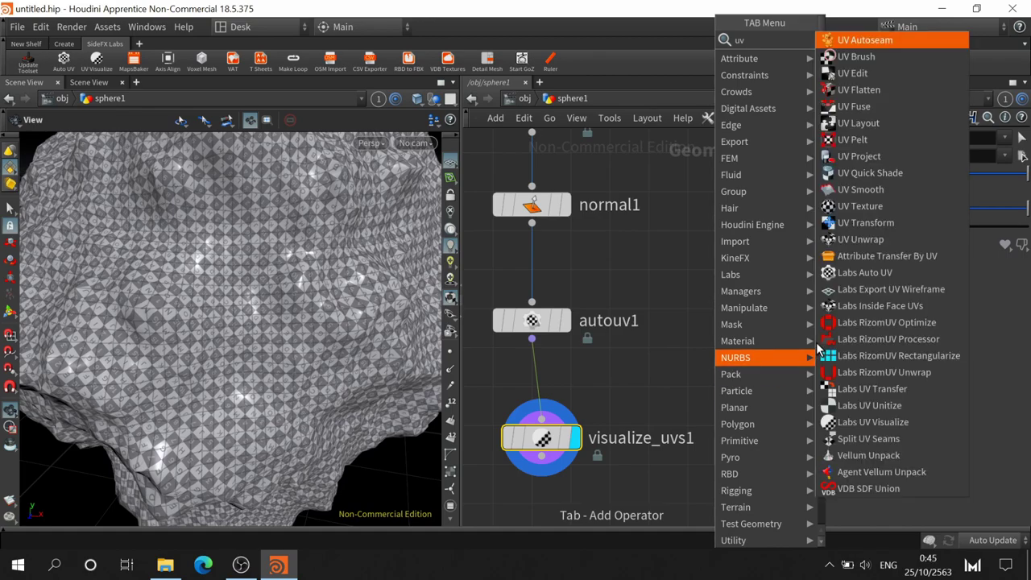
text( qui)
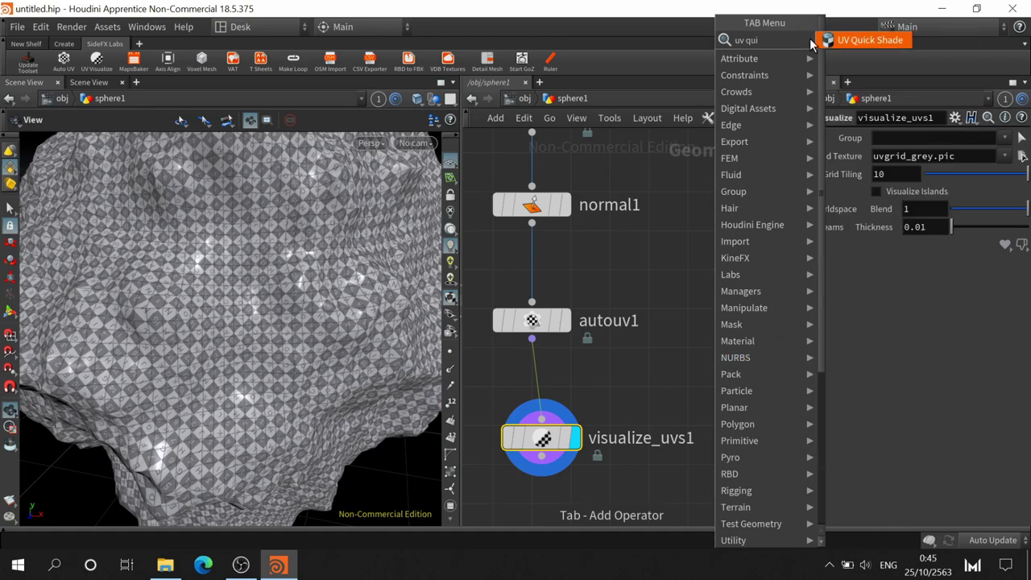
click(865, 41)
click(708, 401)
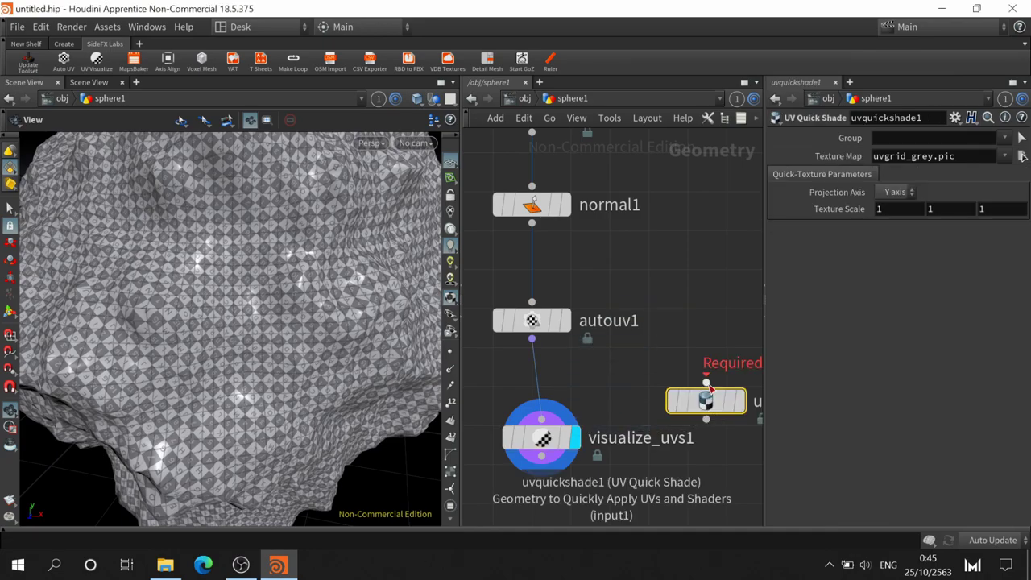
click(705, 376)
click(532, 339)
click(737, 401)
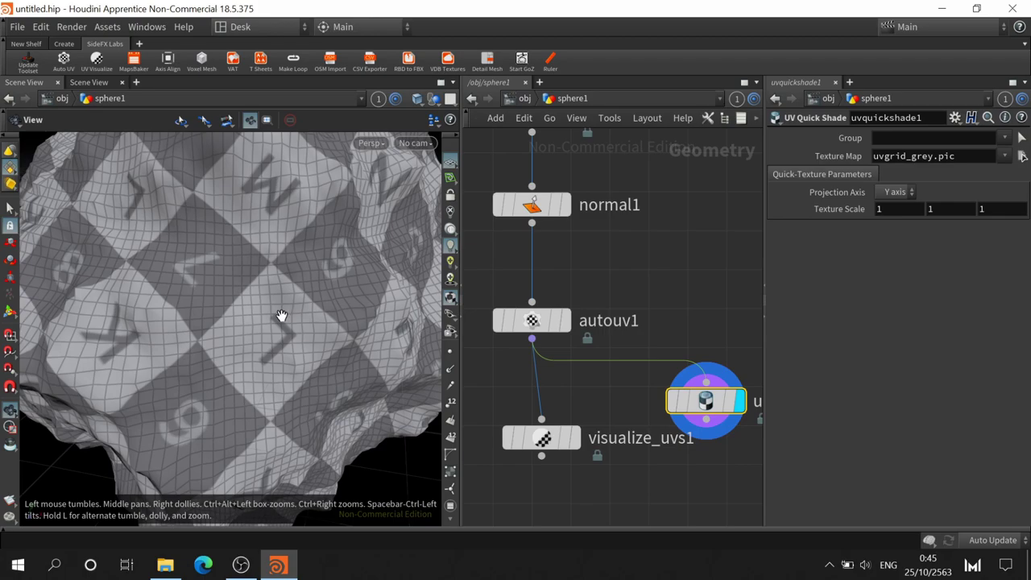
scroll(281, 315, down, 3)
scroll(281, 317, down, 2)
mouse_move(281, 318)
mouse_down()
mouse_move(198, 276)
mouse_move(286, 253)
mouse_move(276, 345)
mouse_move(287, 281)
mouse_up()
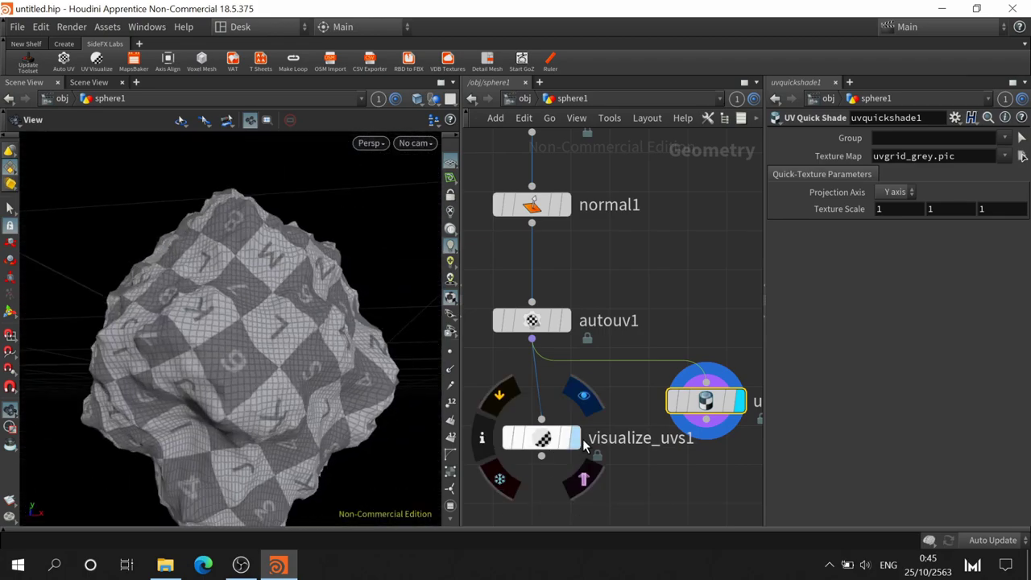
- Restore the display flag on visualize_uvs1 and set uvquickshade1's projection axis to Y
click(578, 439)
scroll(276, 339, up, 3)
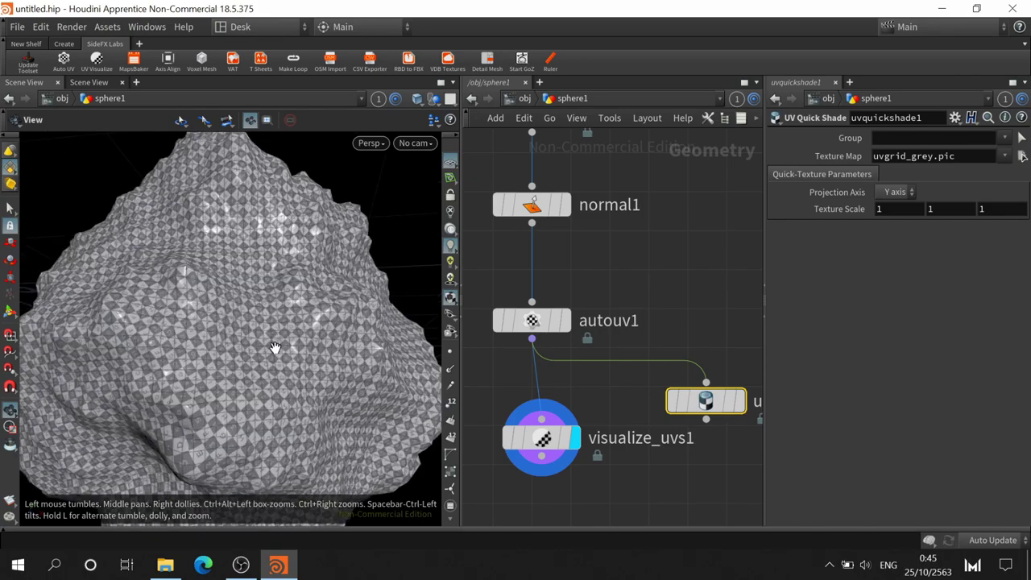
drag(274, 347, 313, 301)
drag(239, 351, 233, 359)
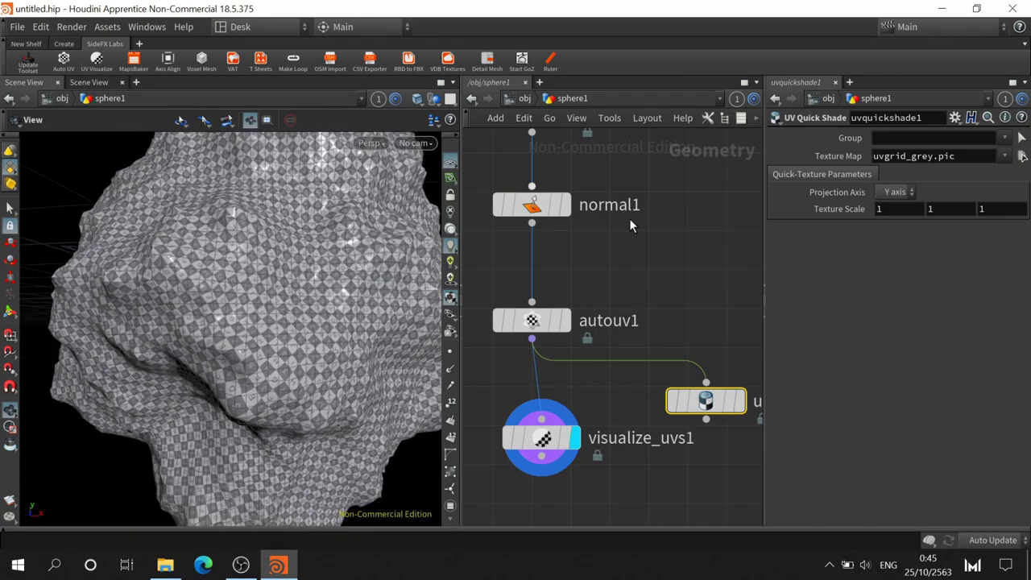
click(905, 191)
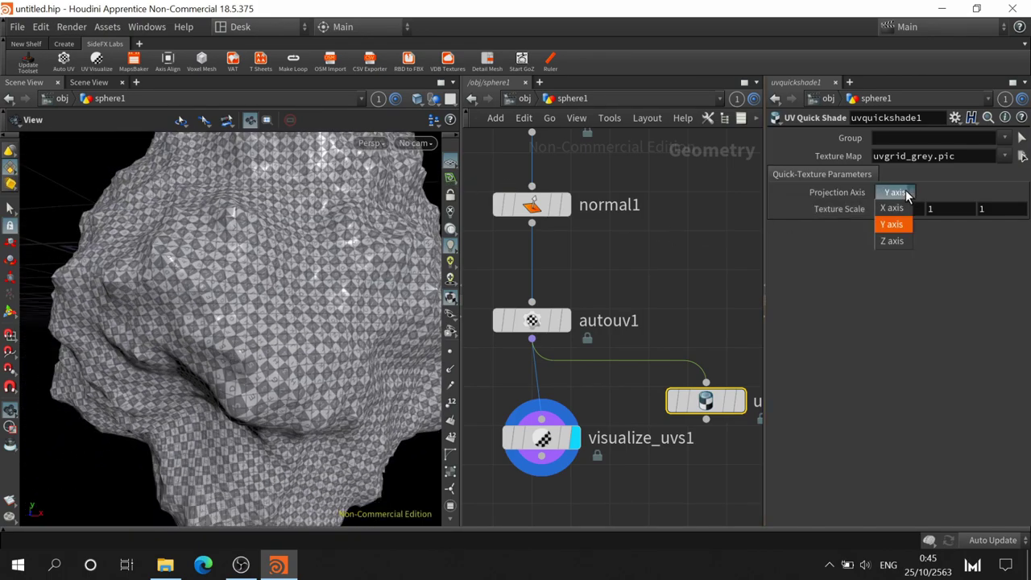
click(905, 207)
click(905, 194)
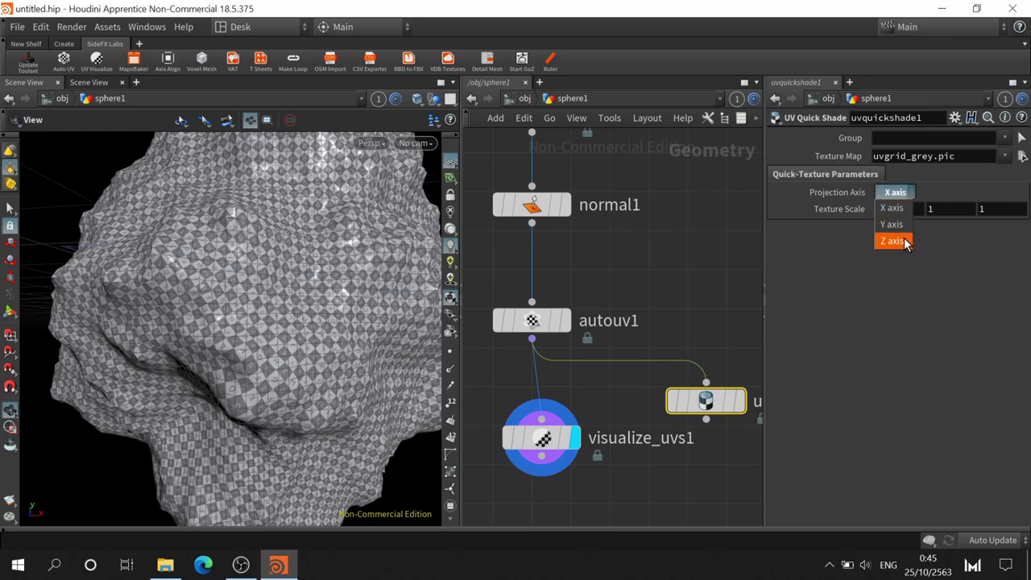
click(893, 221)
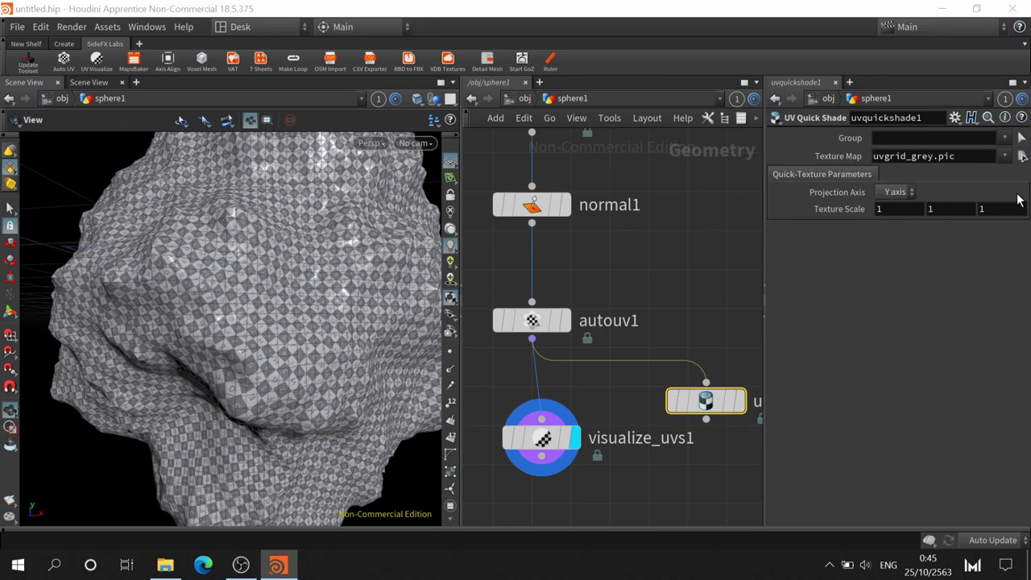
- Set visualize_uvs1 Grid Tiling to 5.27 and turn on Visualize Islands, colouring the islands pink and grey
click(538, 437)
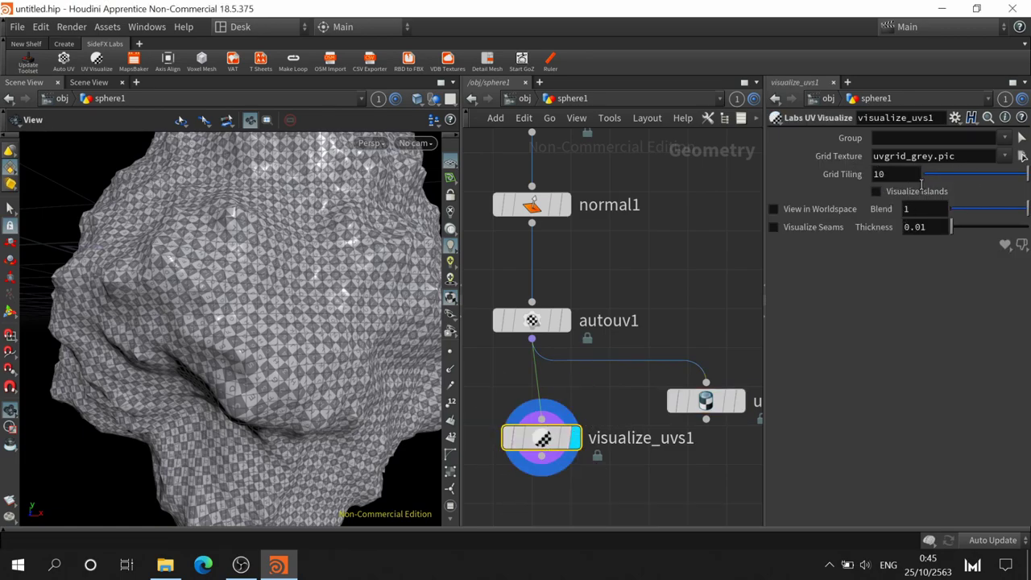
drag(987, 182, 948, 179)
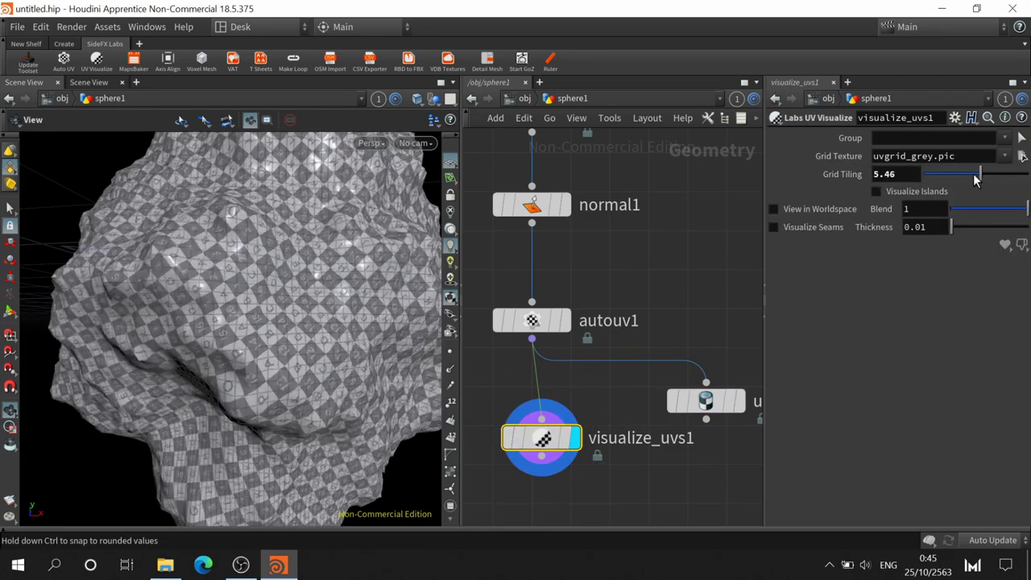
click(706, 401)
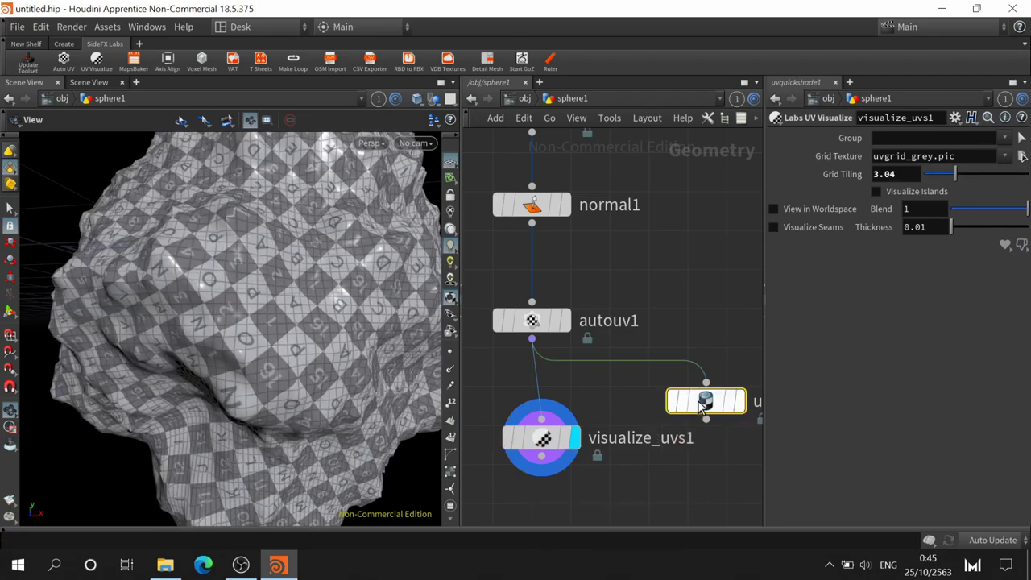
click(541, 438)
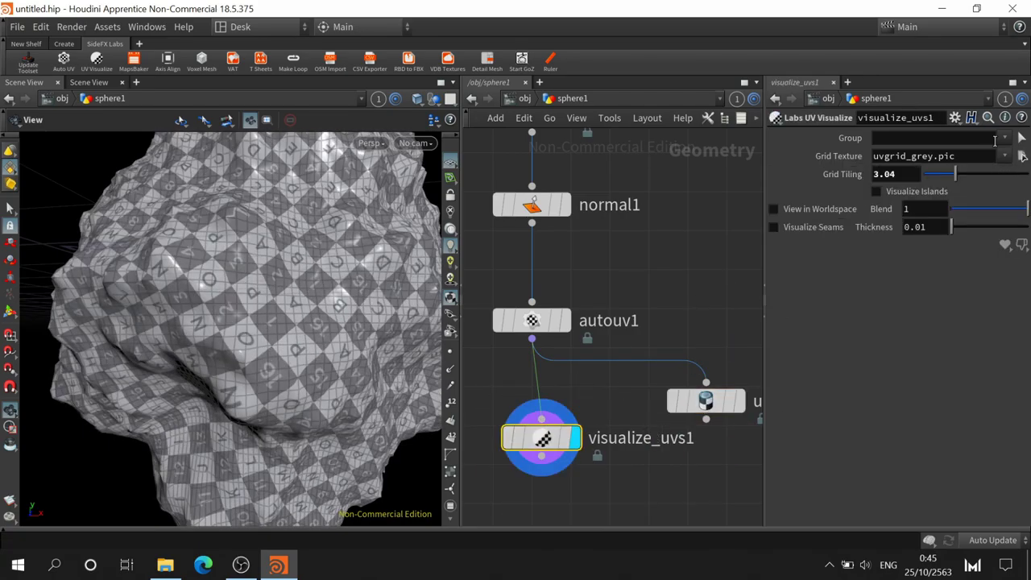
mouse_move(966, 176)
mouse_down()
mouse_move(998, 177)
mouse_move(952, 177)
mouse_move(989, 178)
mouse_move(978, 179)
mouse_up()
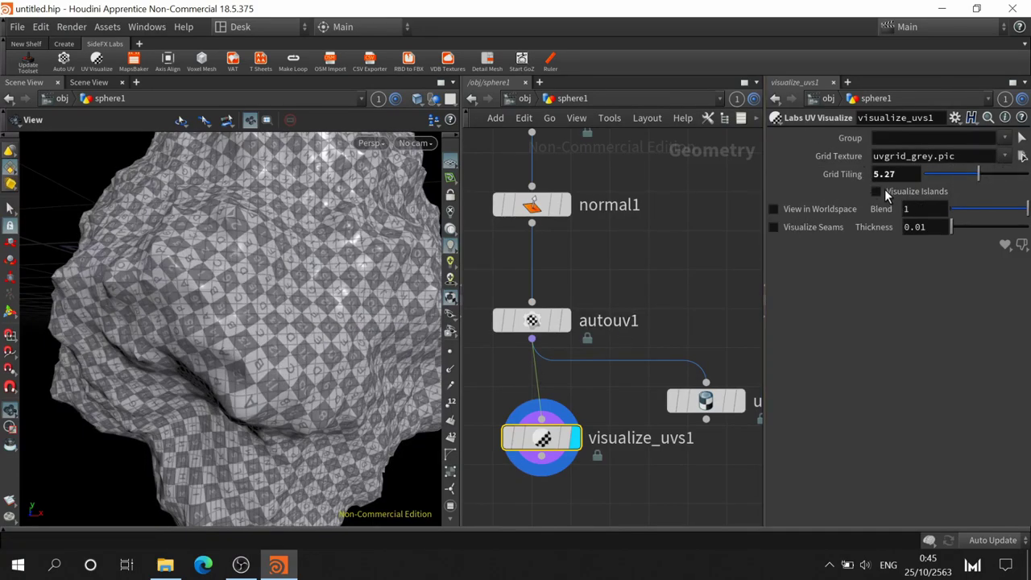
mouse_move(343, 251)
mouse_down()
mouse_move(256, 318)
mouse_move(291, 316)
mouse_move(295, 301)
mouse_move(163, 322)
mouse_move(309, 325)
mouse_move(371, 306)
mouse_move(346, 289)
mouse_move(407, 306)
mouse_move(338, 301)
mouse_move(387, 274)
mouse_move(278, 290)
mouse_move(402, 294)
mouse_move(345, 338)
mouse_up()
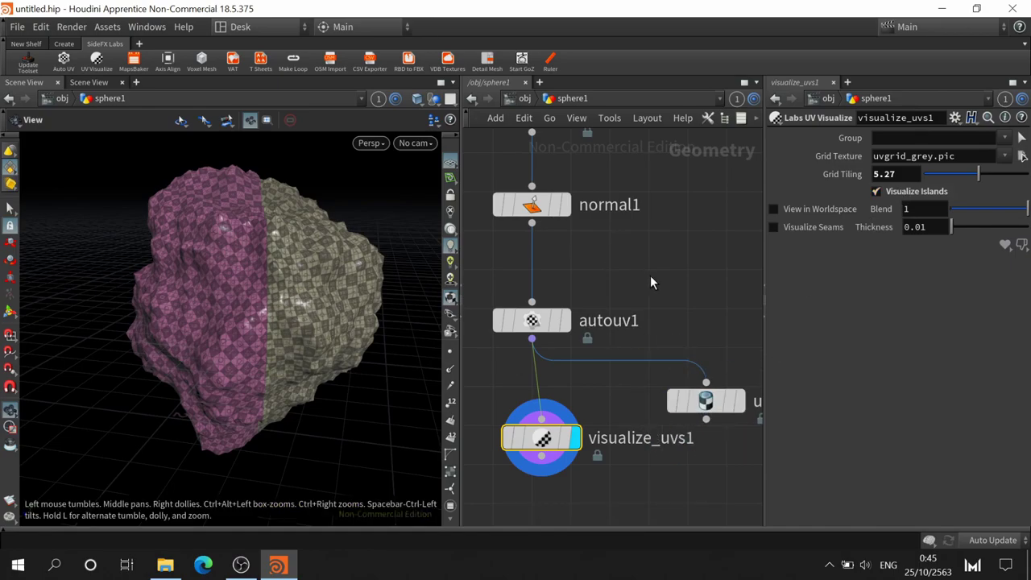
middle_drag(673, 305, 698, 173)
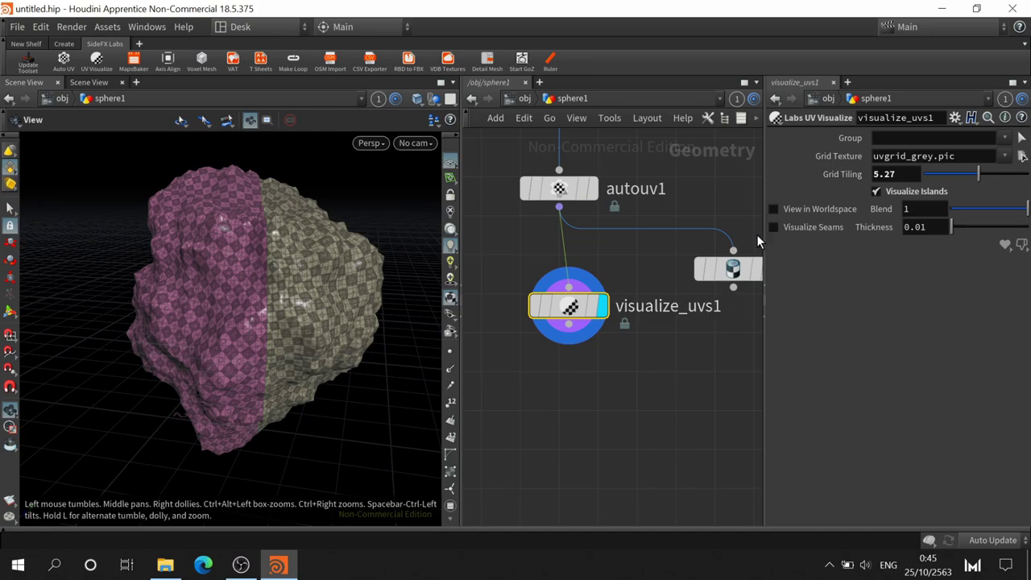
- Cancel the loose wire, delete uvquickshade1, and move visualize_uvs1 to the left
mouse_move(733, 250)
mouse_down()
mouse_move(519, 352)
mouse_move(681, 296)
mouse_up()
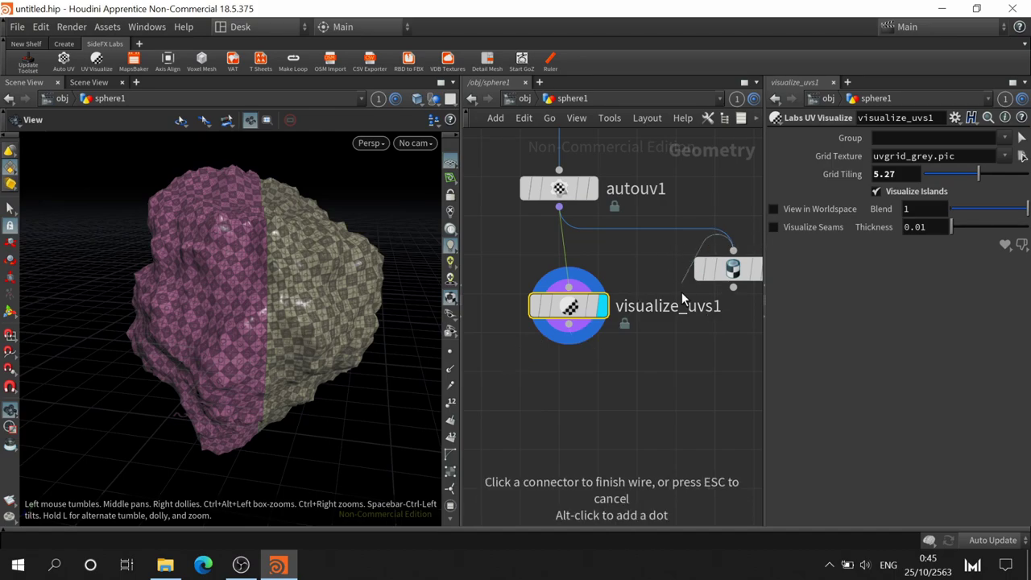
key(Escape)
middle_drag(687, 364, 639, 375)
scroll(640, 362, down, 4)
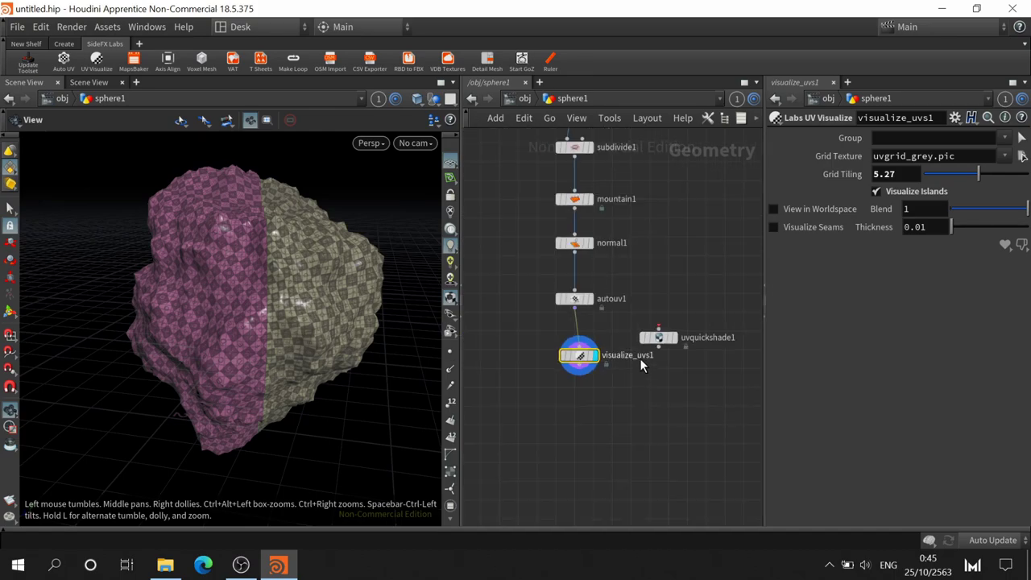
drag(707, 325, 574, 384)
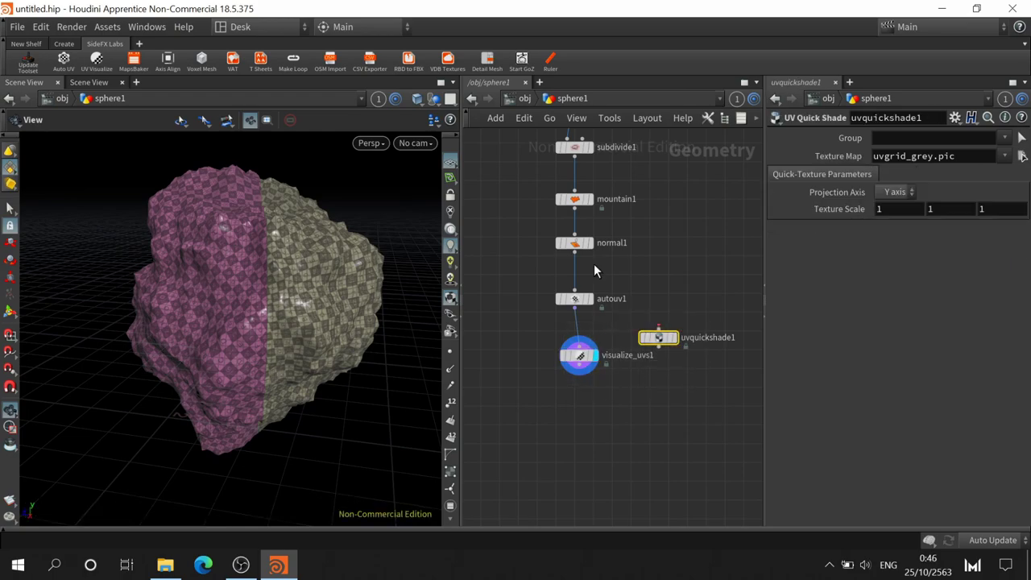
key(Delete)
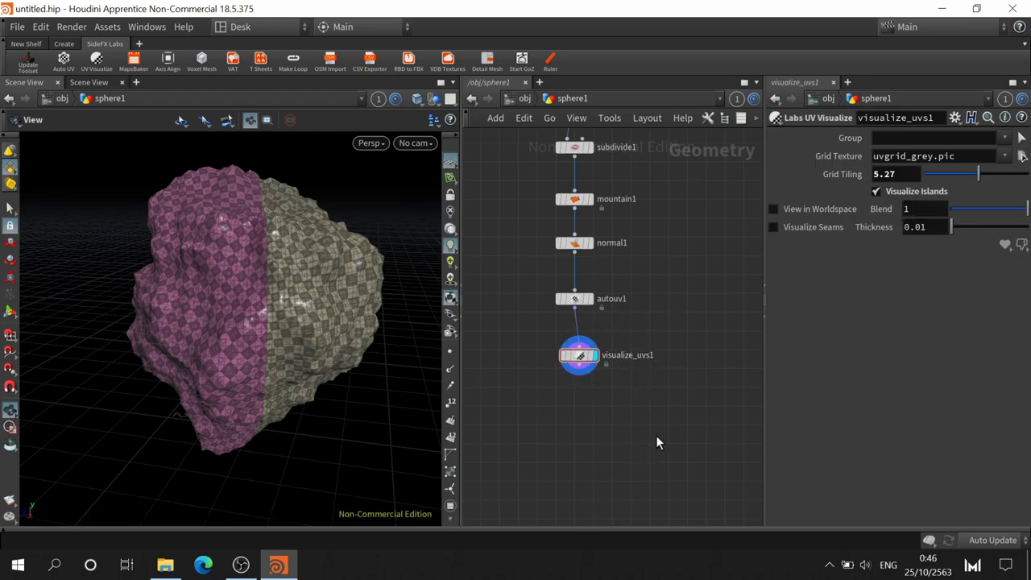
drag(590, 367, 511, 357)
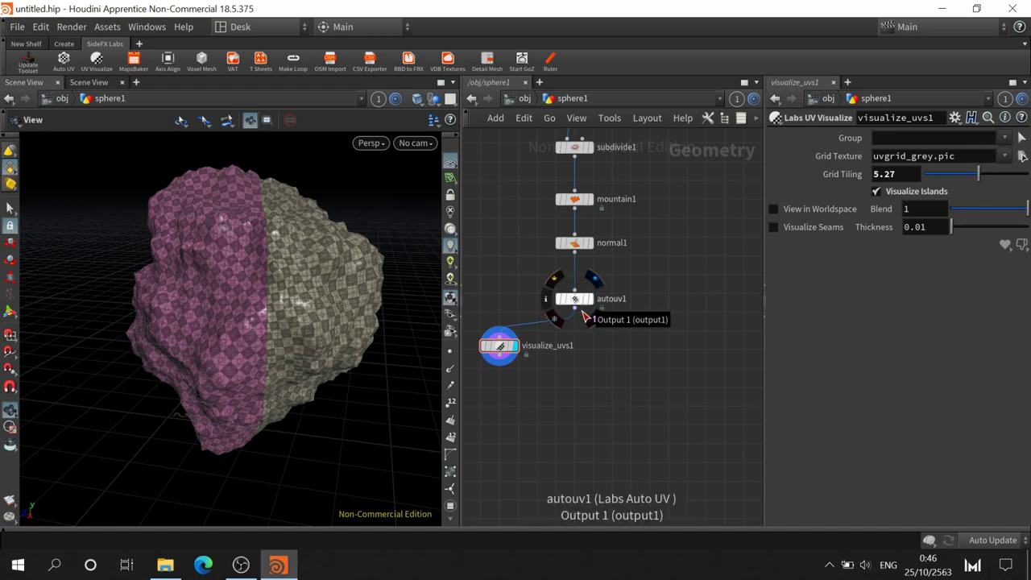
- Add a Labs Instant Meshes node below autouv1 and display its roughly 1000-polygon quad remesh
key(Tab)
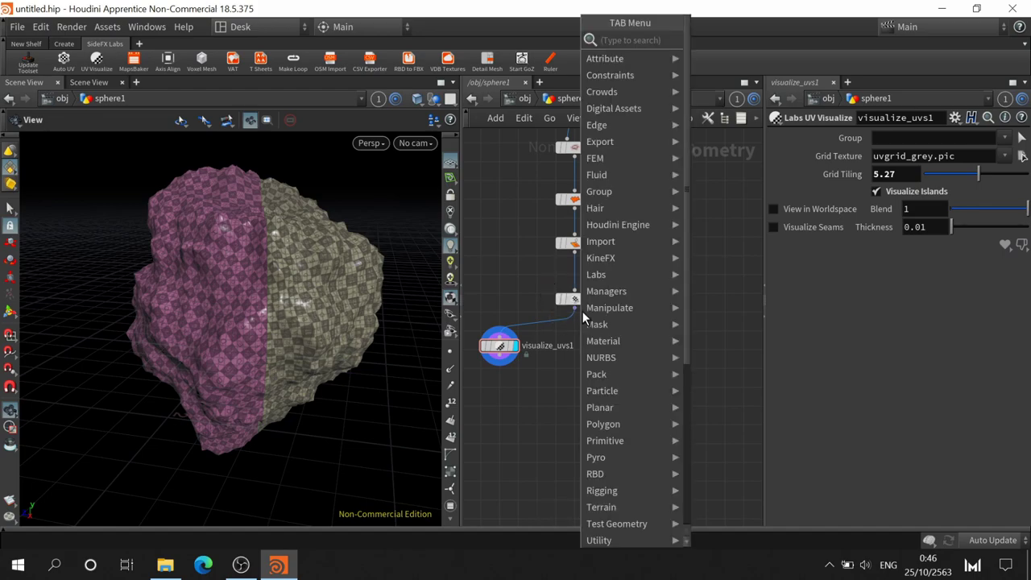
text(lab)
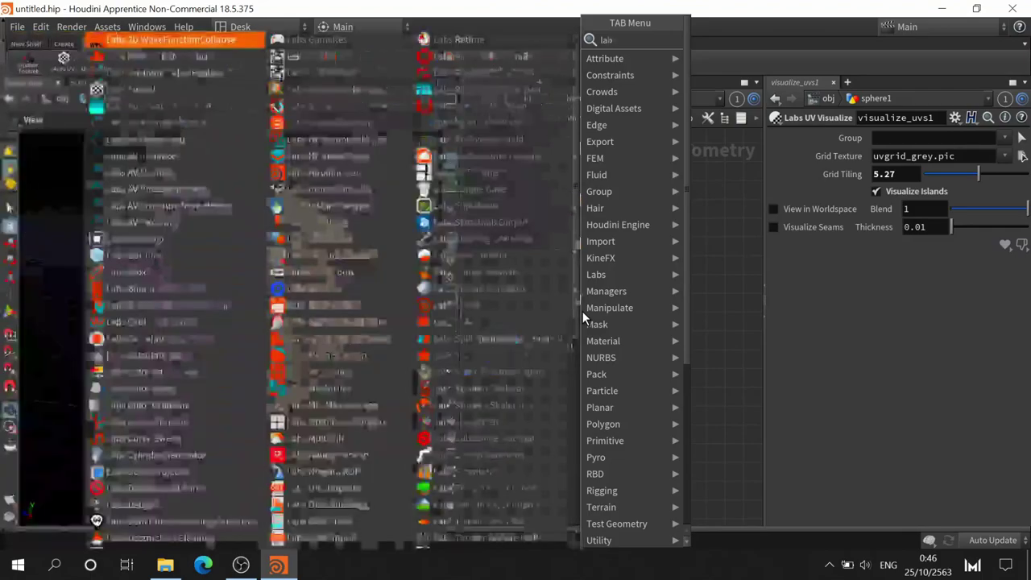
text(s ins)
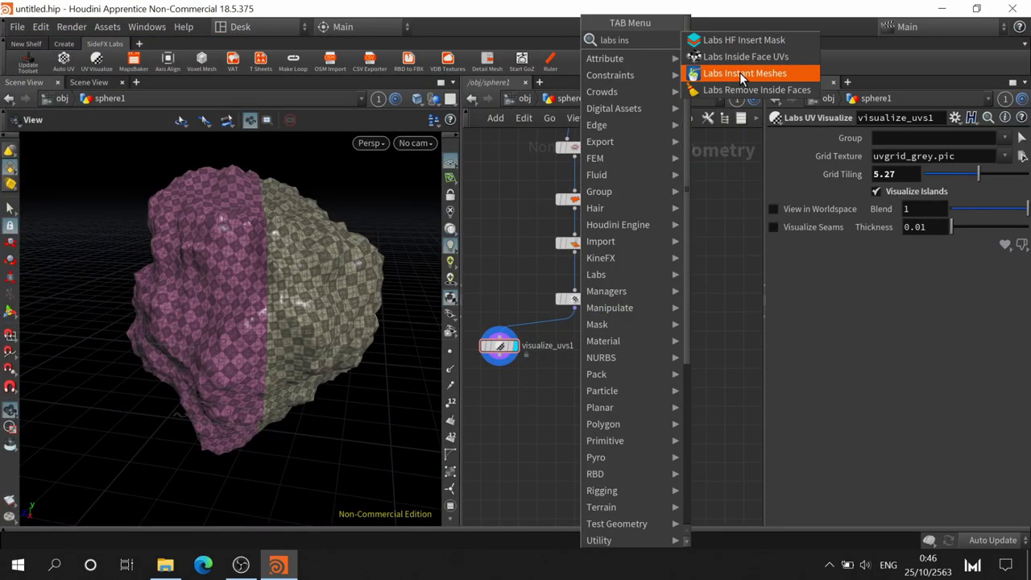
key(Escape)
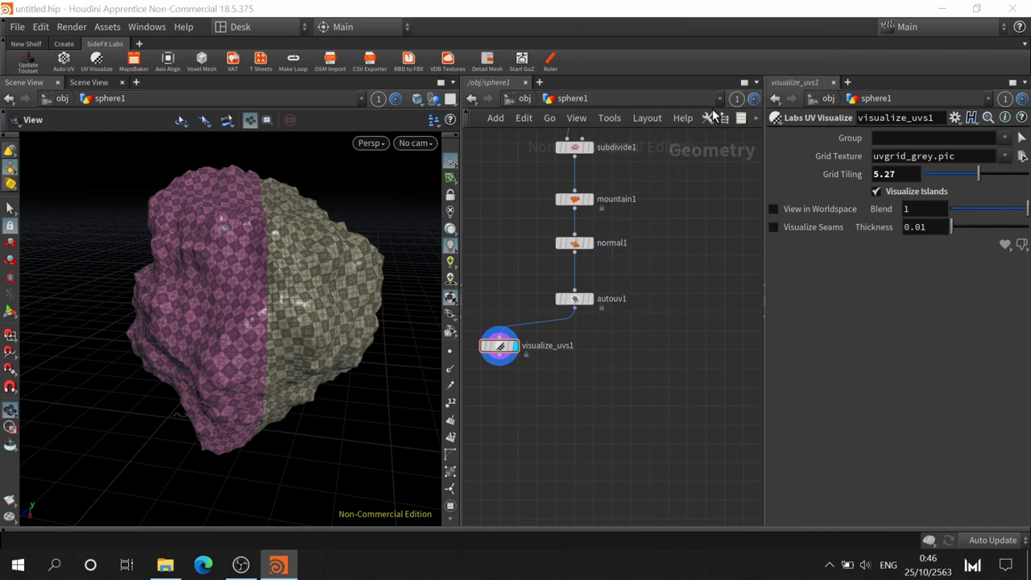
click(585, 352)
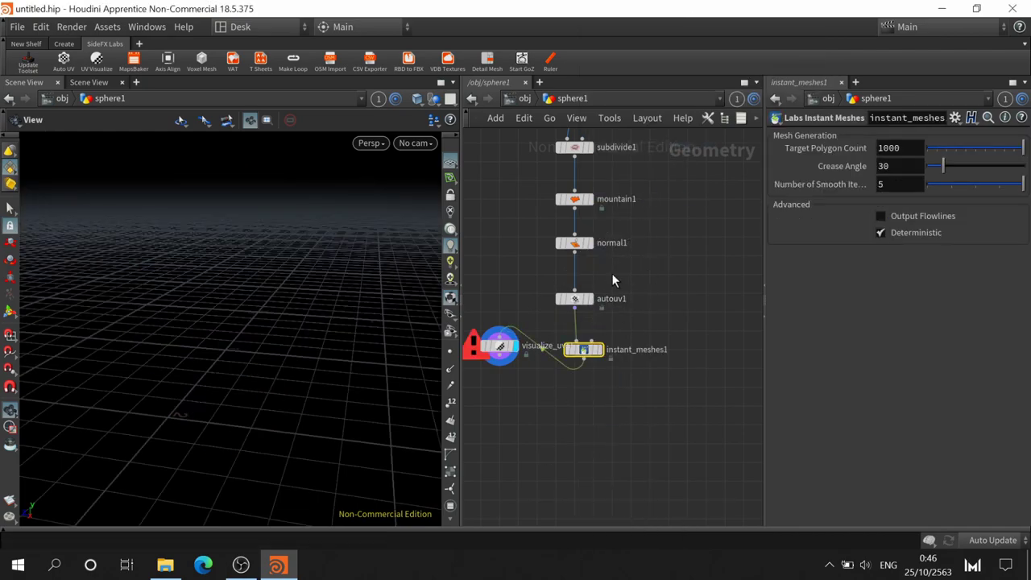
mouse_move(584, 350)
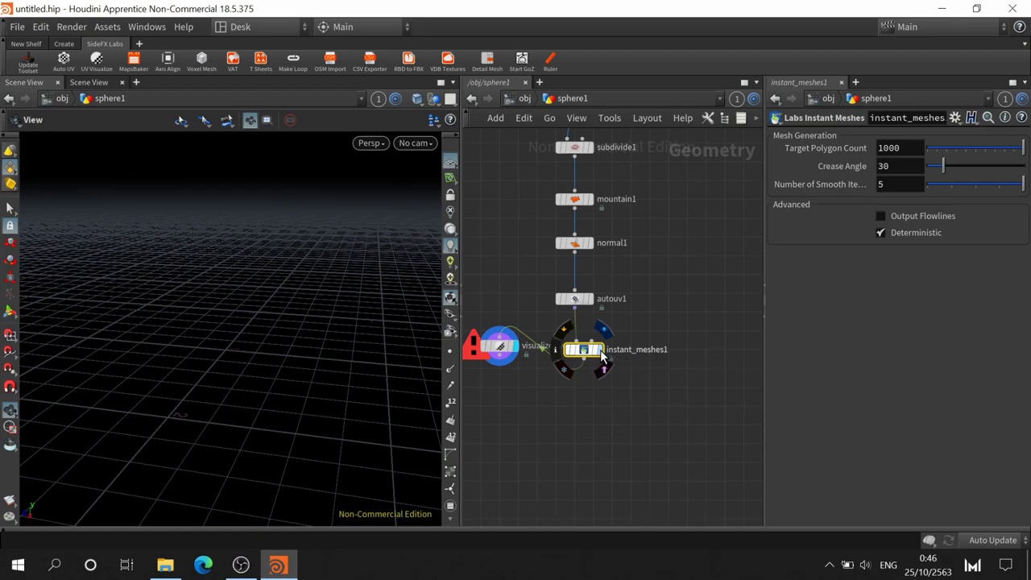
click(601, 355)
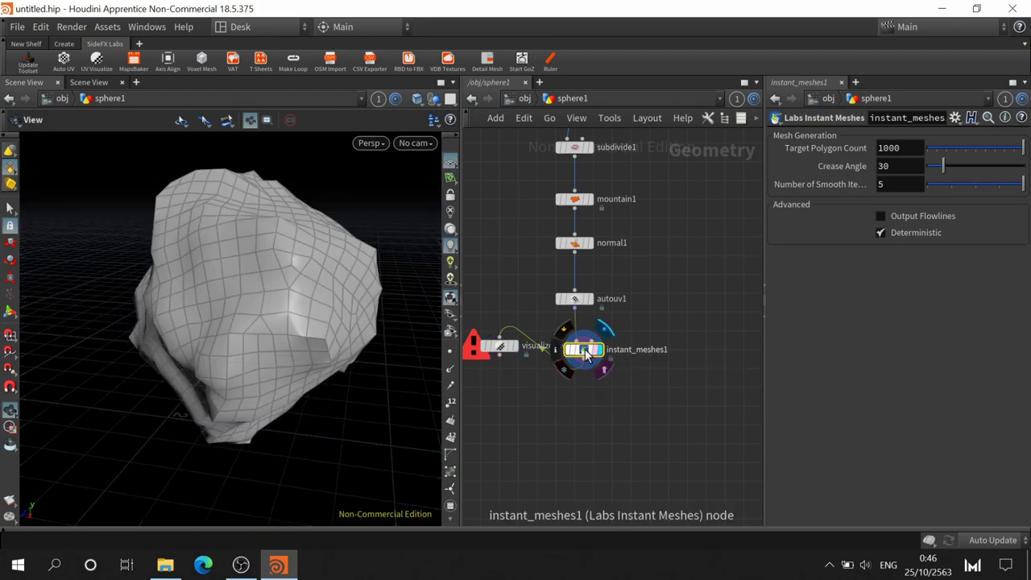
scroll(595, 402, up, 5)
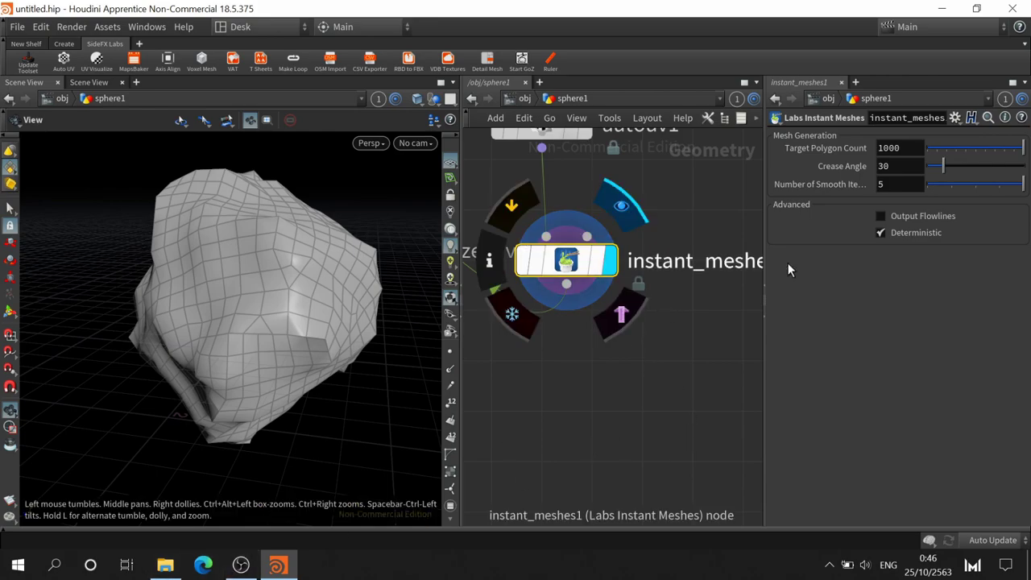
mouse_move(655, 395)
middle_down()
mouse_move(568, 417)
mouse_move(636, 408)
middle_up()
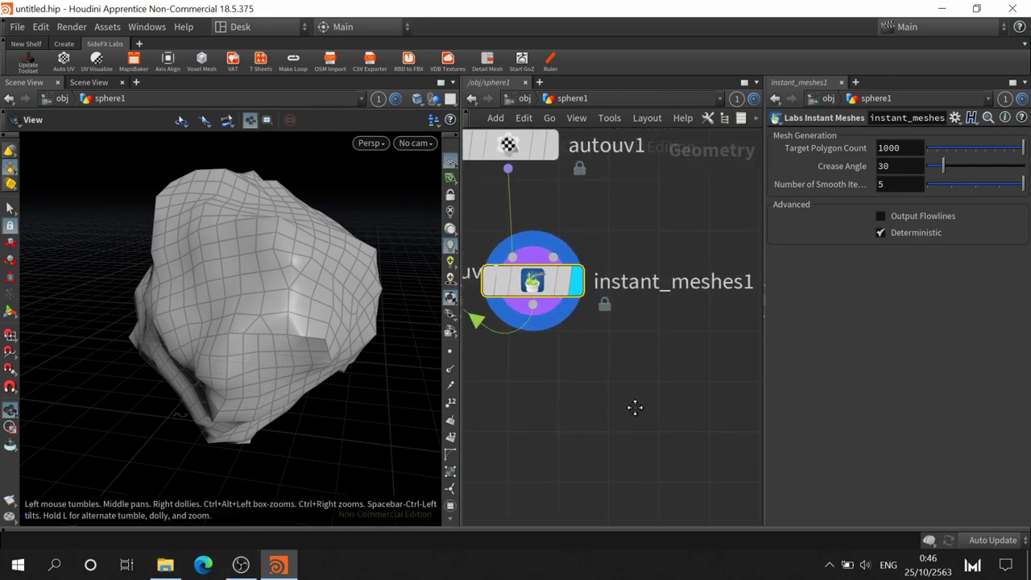
- In Edge, run a web search for 'instant meshes'
click(203, 564)
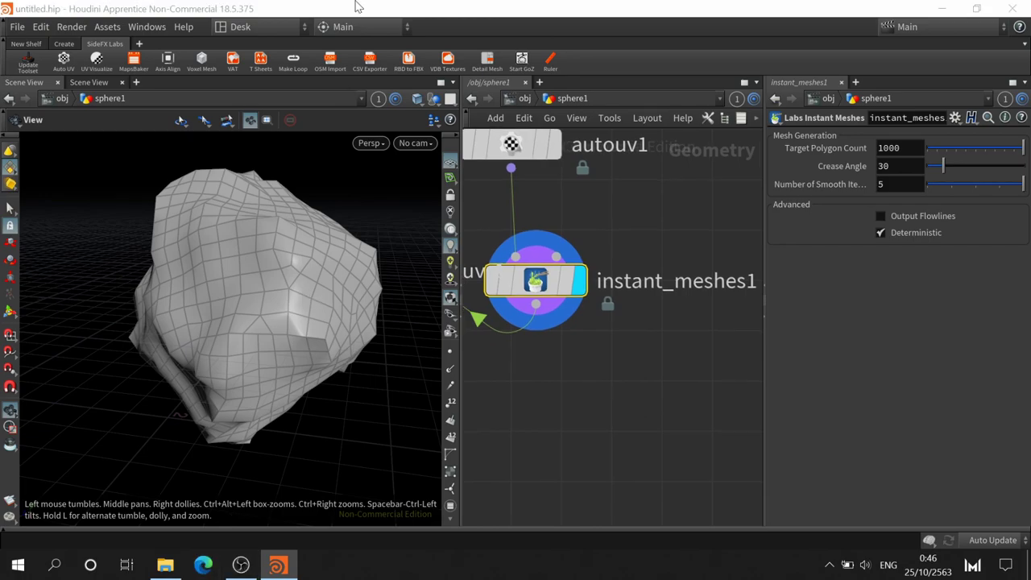
click(287, 42)
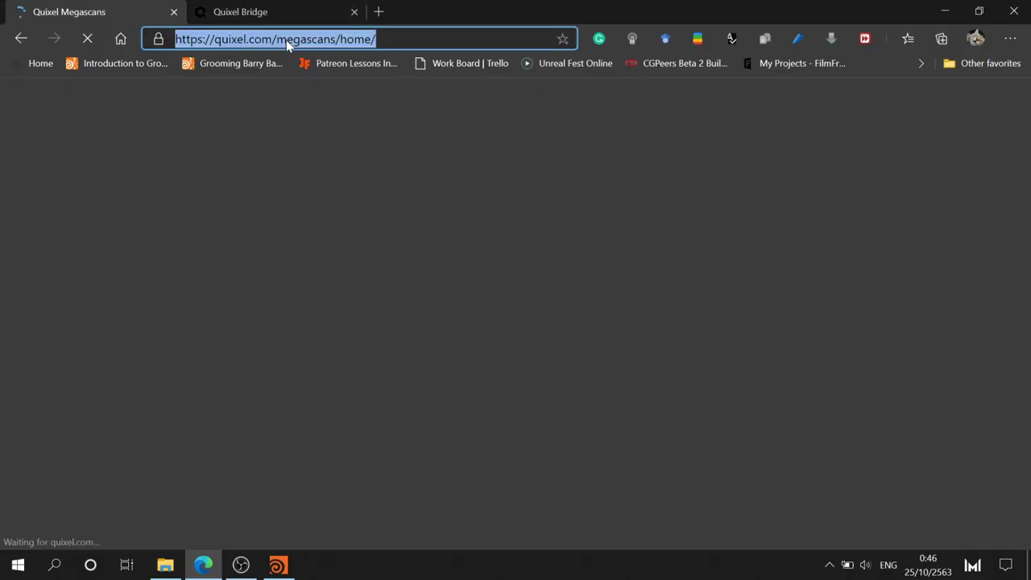
text(instan)
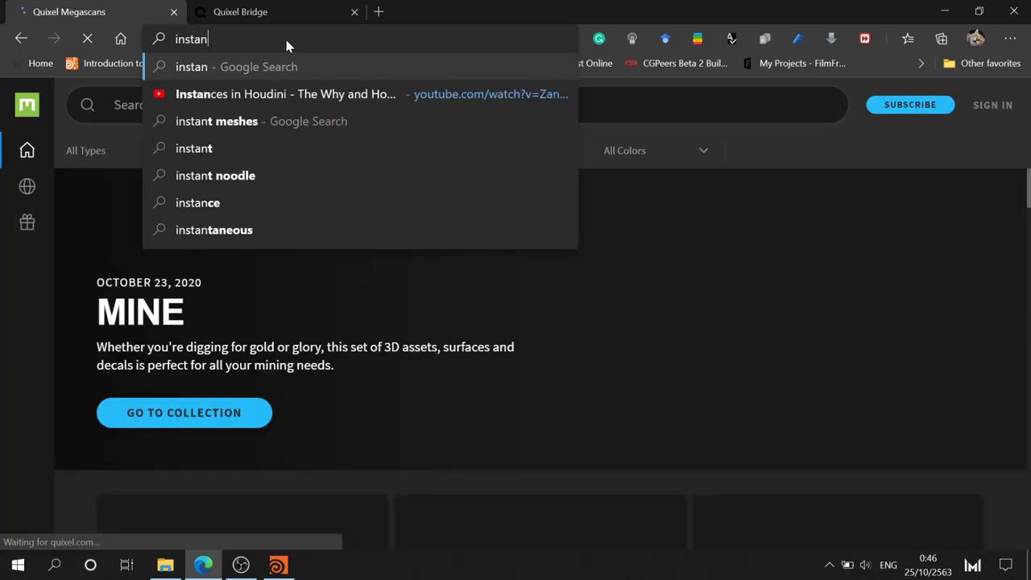
text(t meshe)
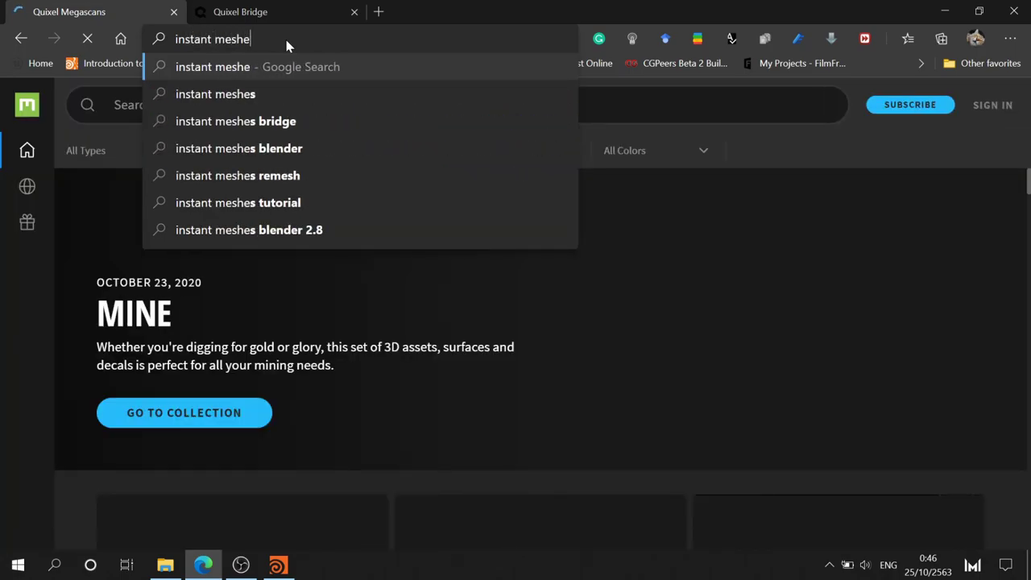
text(s)
key(Return)
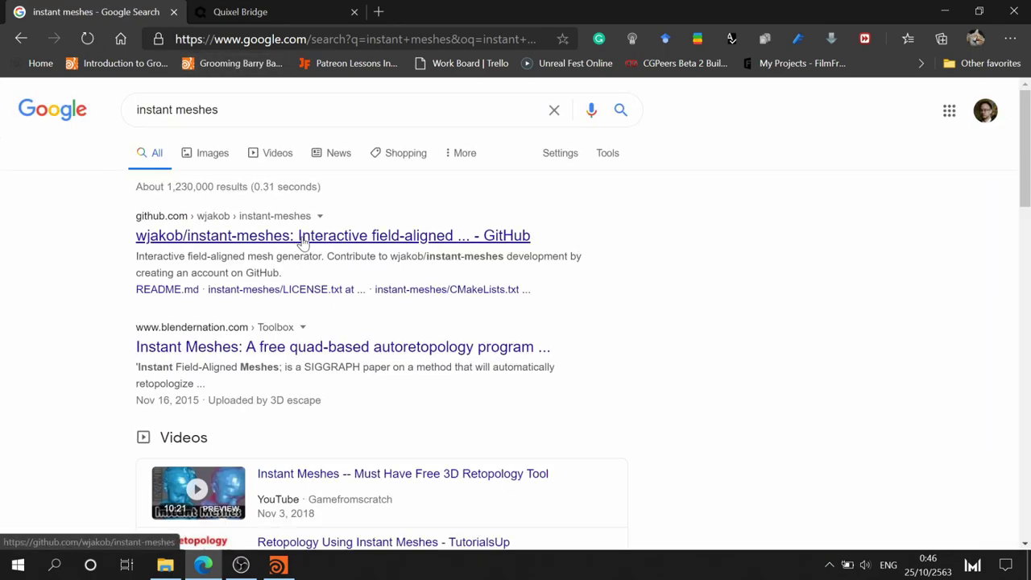
- Read through the BlenderNation Instant Meshes article, dismissing the notification request
click(331, 351)
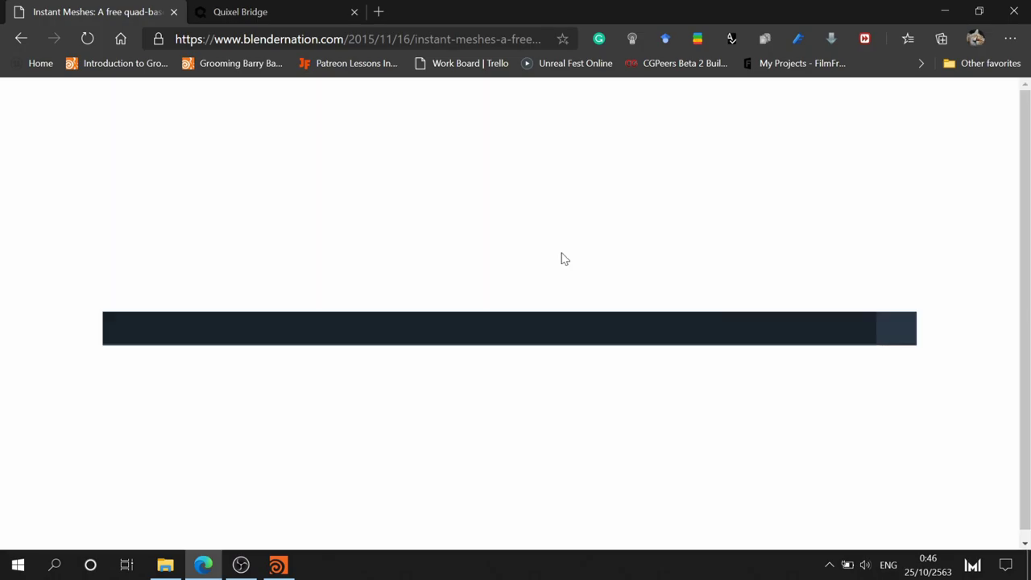
scroll(515, 361, down, 1)
scroll(488, 368, down, 2)
scroll(488, 368, down, 5)
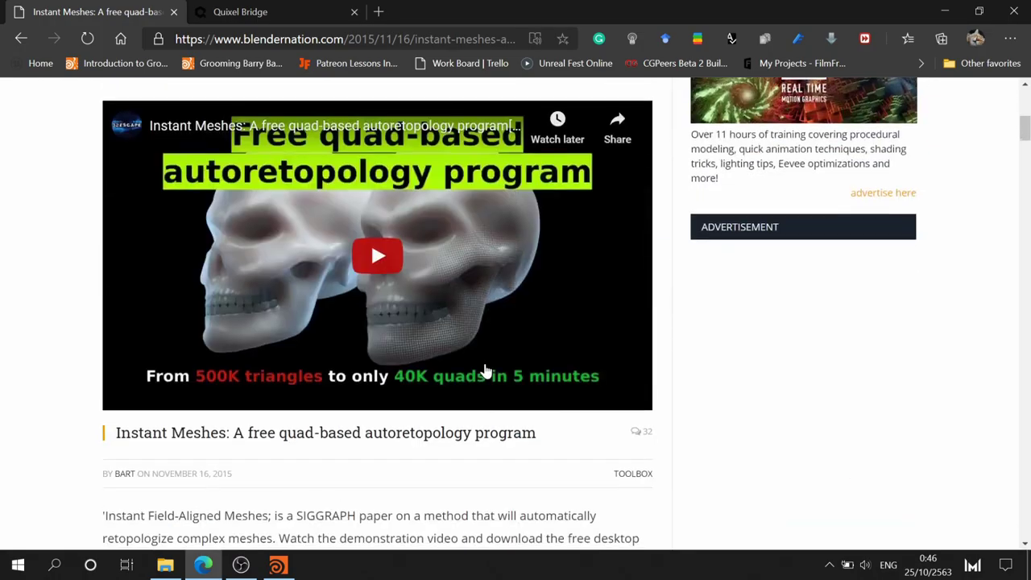
scroll(485, 368, down, 4)
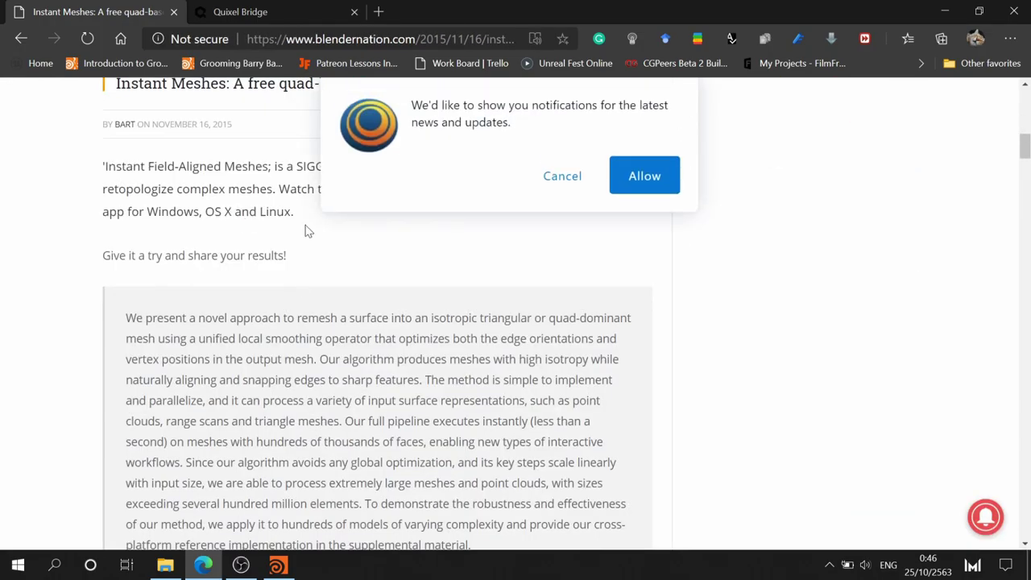
click(559, 184)
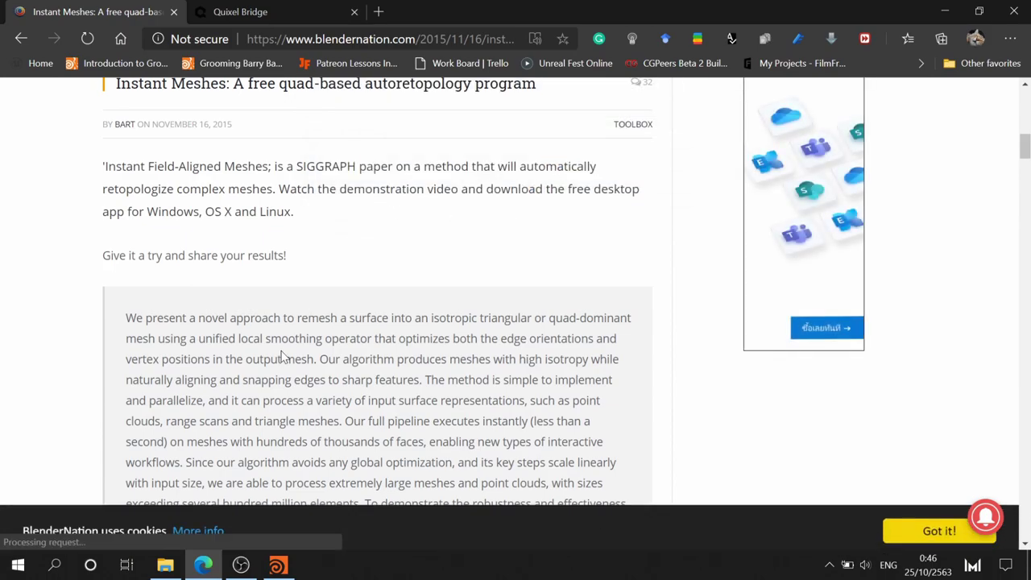
scroll(360, 259, up, 1)
scroll(360, 261, up, 1)
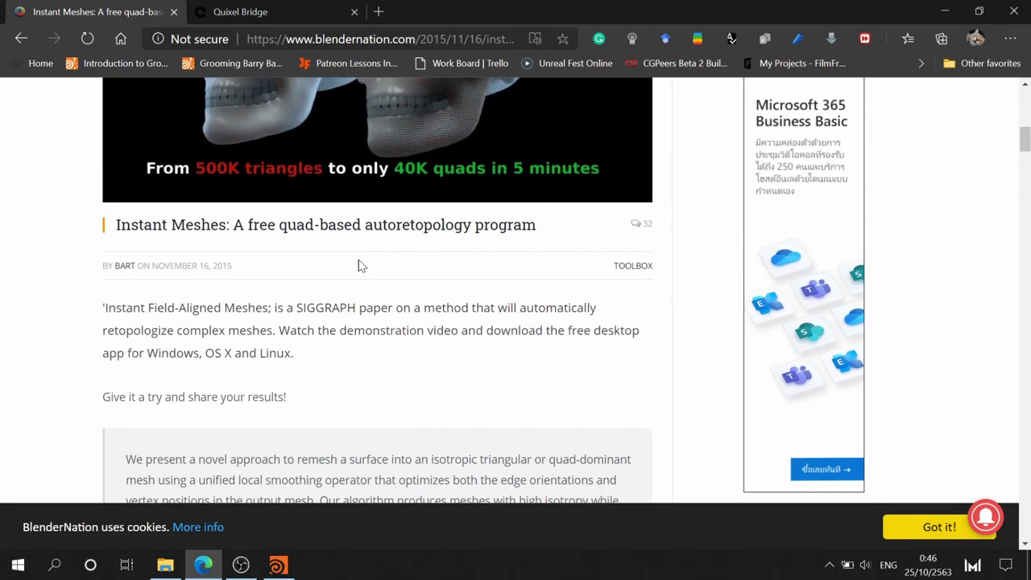
scroll(359, 274, down, 6)
scroll(360, 274, down, 2)
scroll(360, 274, up, 3)
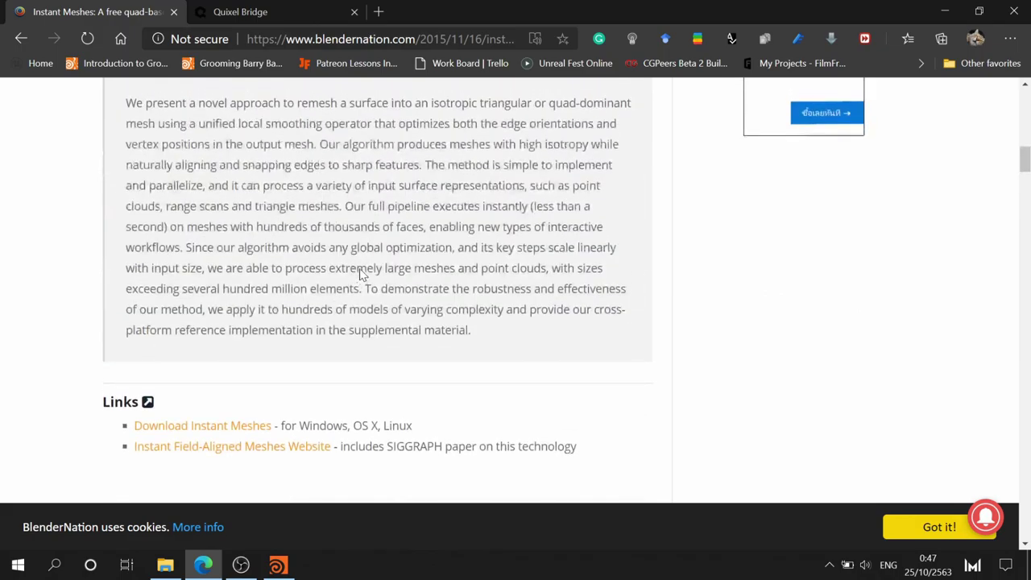
scroll(360, 274, down, 6)
scroll(360, 274, down, 3)
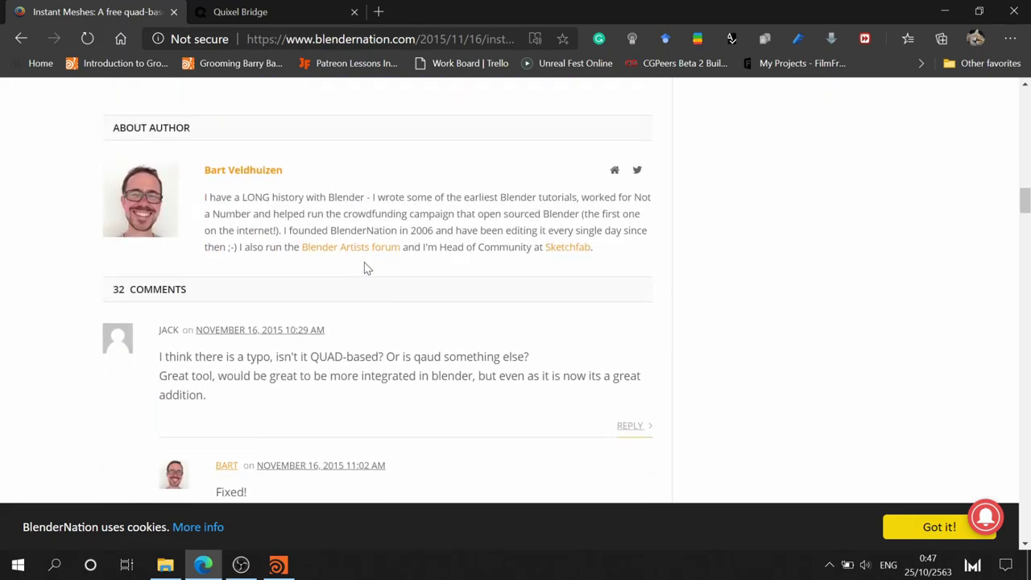
scroll(364, 268, up, 6)
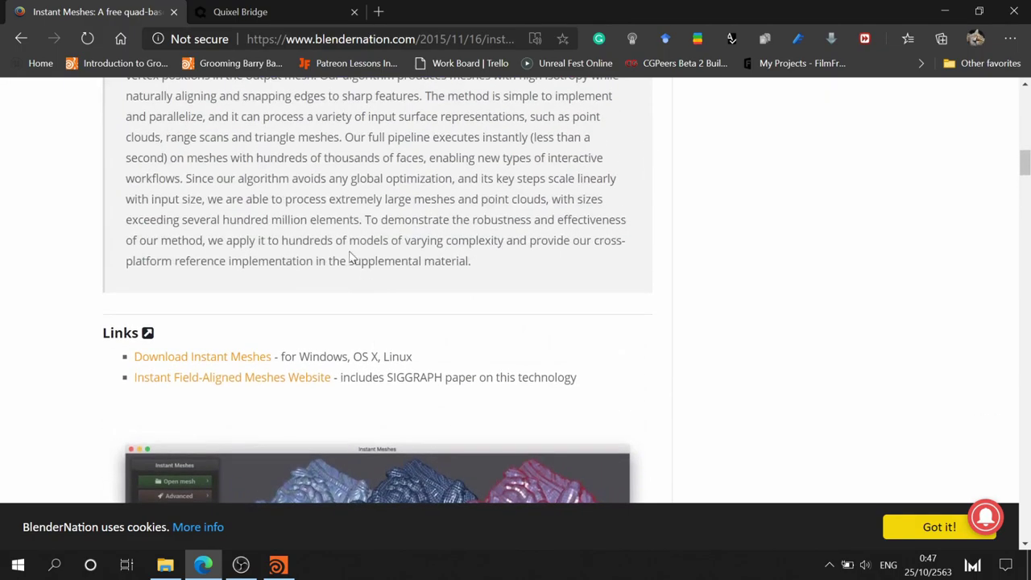
- Open the Instant Field-Aligned Meshes project website, browse it, then return to Houdini
click(275, 389)
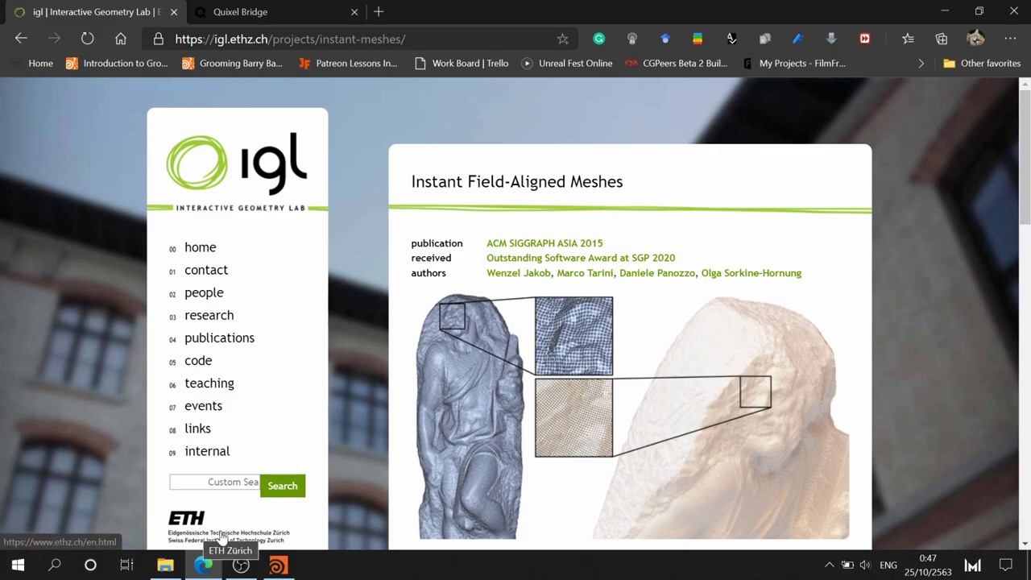
scroll(564, 347, down, 3)
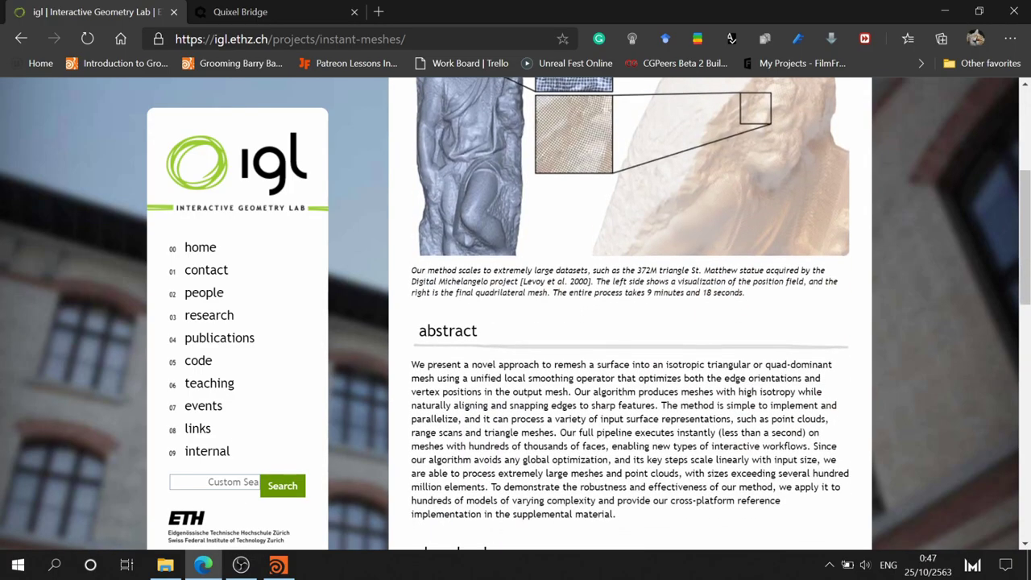
scroll(564, 348, down, 4)
scroll(547, 290, down, 4)
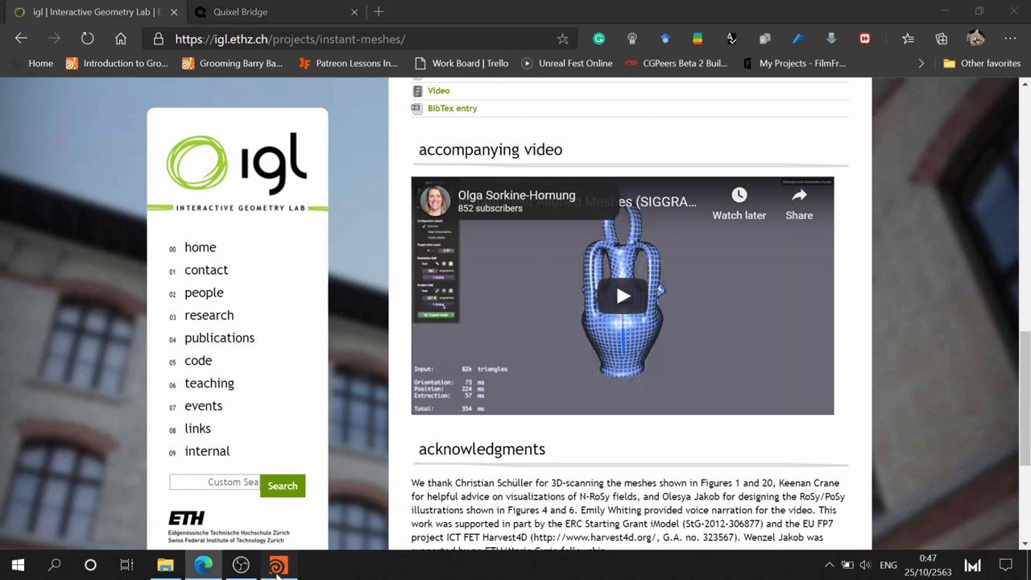
key(alt+Tab)
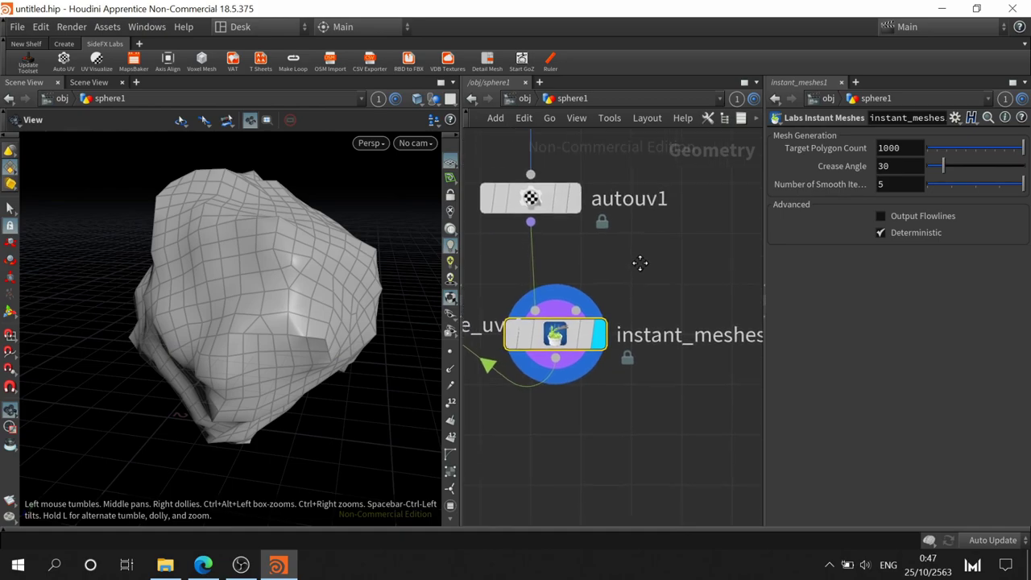
- Place visualize_uvs1 below instant_meshes1 and nudge instant_meshes1 slightly left
middle_drag(615, 215, 640, 314)
scroll(601, 458, down, 3)
middle_drag(602, 457, 637, 400)
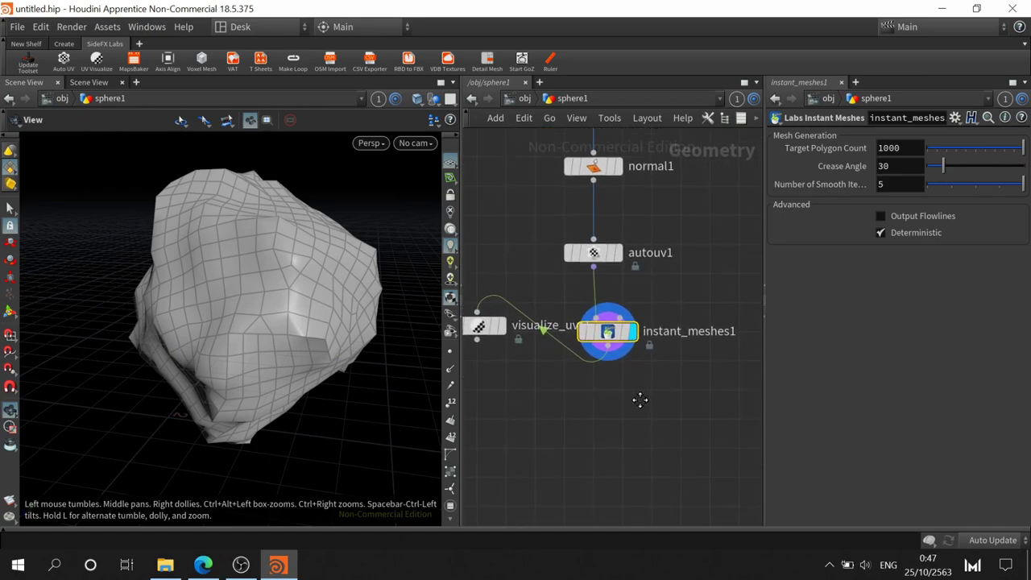
mouse_move(483, 322)
mouse_down()
mouse_move(516, 475)
mouse_move(624, 480)
mouse_up()
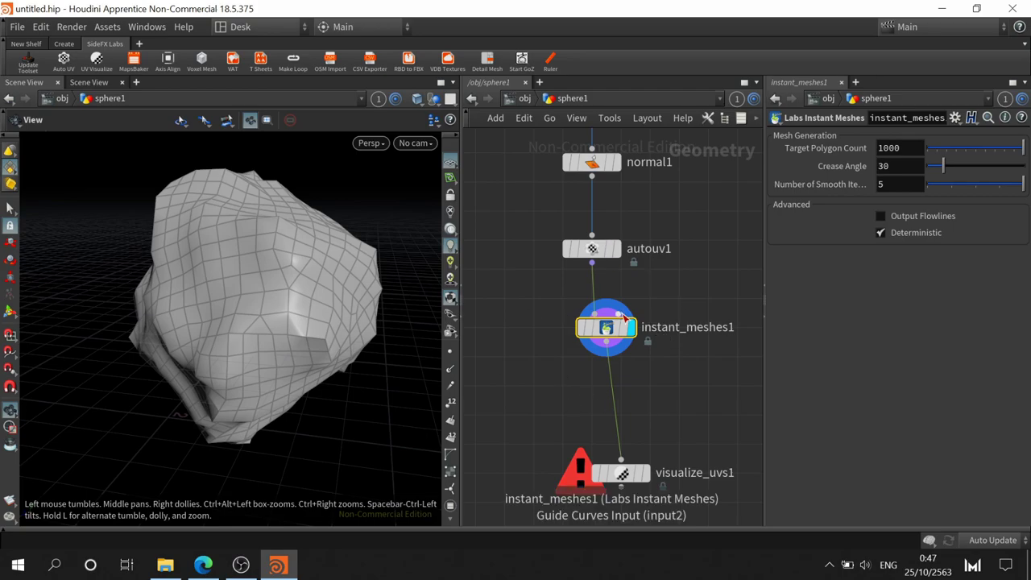
drag(583, 332, 568, 332)
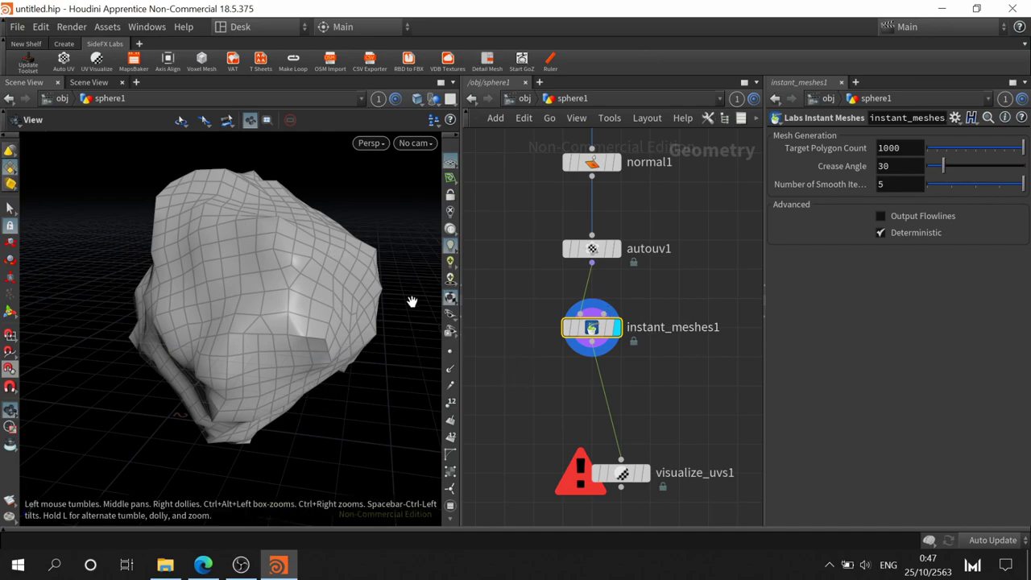
- Display the dense autouv1 rock and orbit to view it from different sides
click(618, 251)
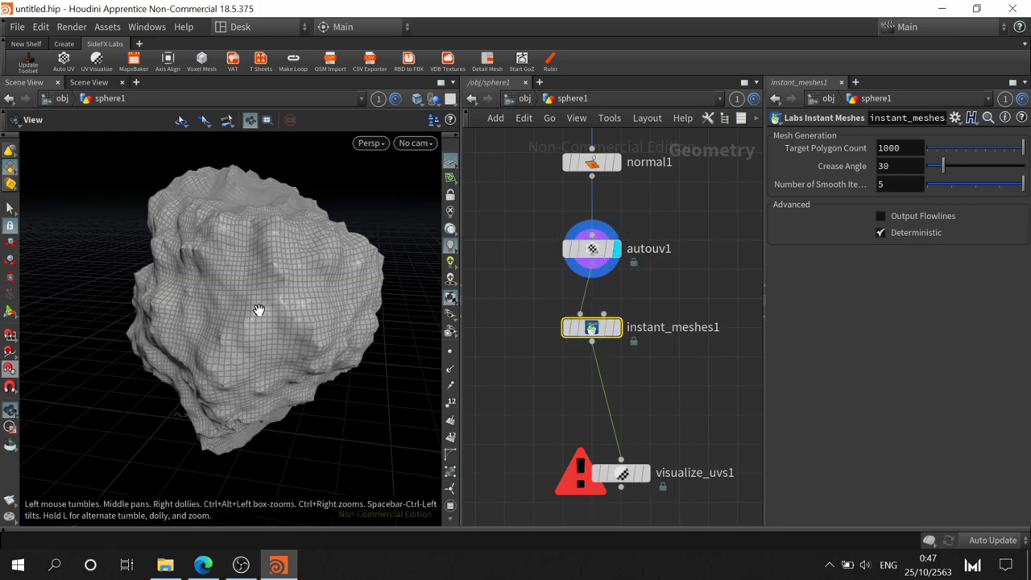
mouse_move(258, 310)
mouse_down()
mouse_move(207, 354)
mouse_move(315, 290)
mouse_move(244, 317)
mouse_move(261, 315)
mouse_move(312, 185)
mouse_up()
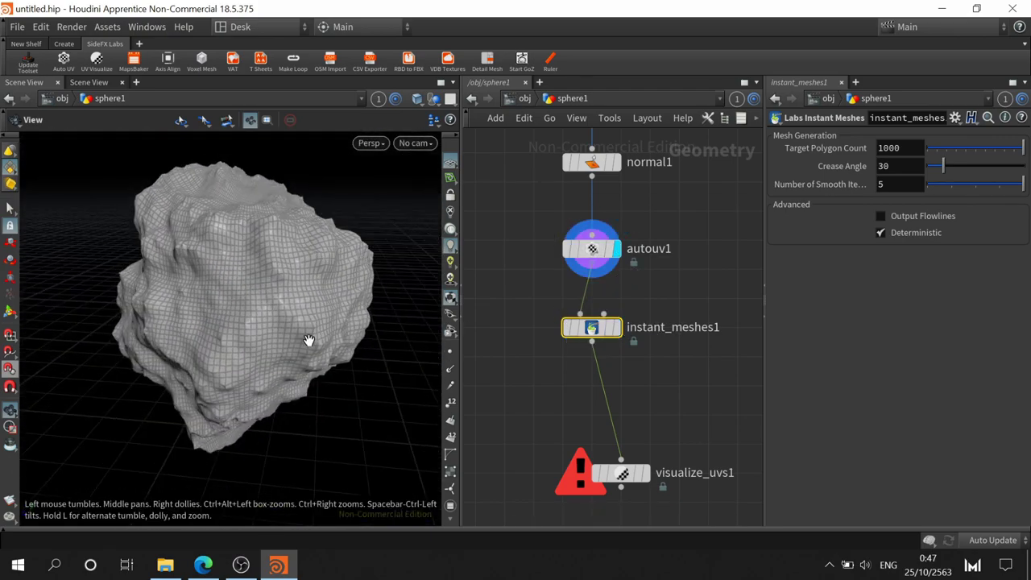
mouse_move(308, 339)
mouse_down()
mouse_move(314, 294)
mouse_move(260, 306)
mouse_move(322, 333)
mouse_move(273, 297)
mouse_move(253, 329)
mouse_move(261, 292)
mouse_up()
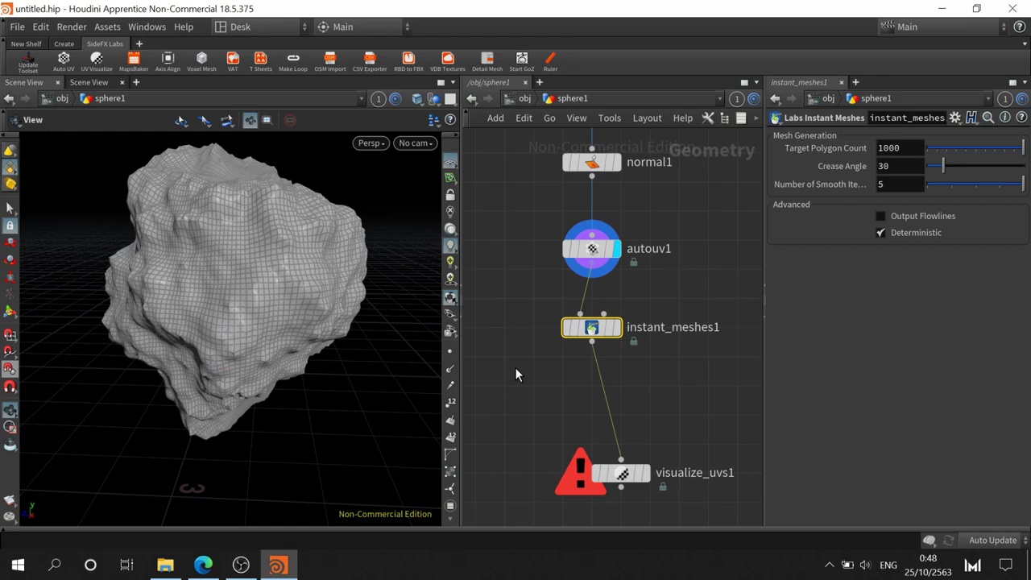
- Display instant_meshes1 and try Target Polygon Count values of 30 and 150
click(621, 335)
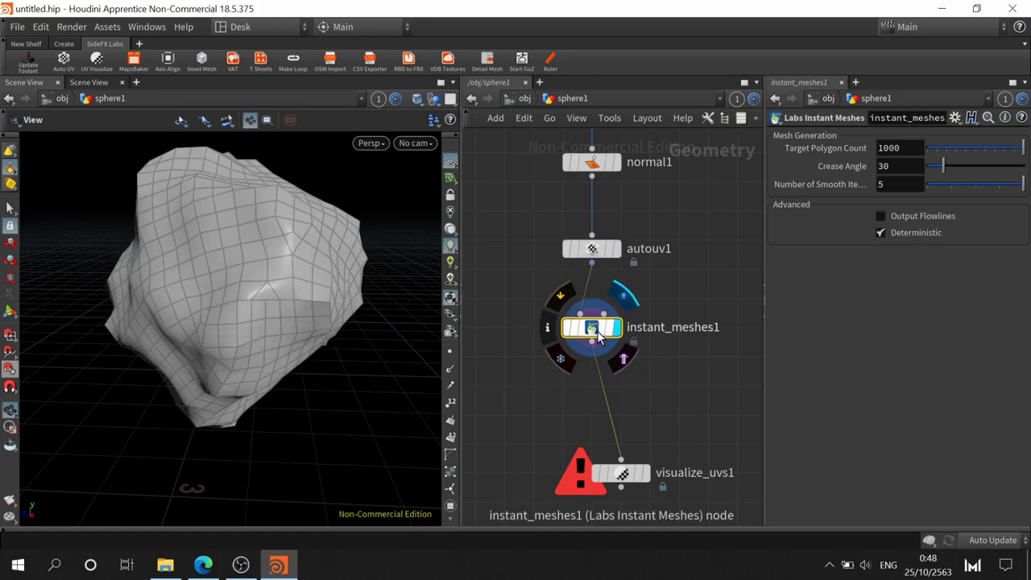
mouse_move(338, 223)
mouse_down()
mouse_move(216, 214)
mouse_move(313, 247)
mouse_move(322, 300)
mouse_move(224, 259)
mouse_move(274, 328)
mouse_move(269, 269)
mouse_up()
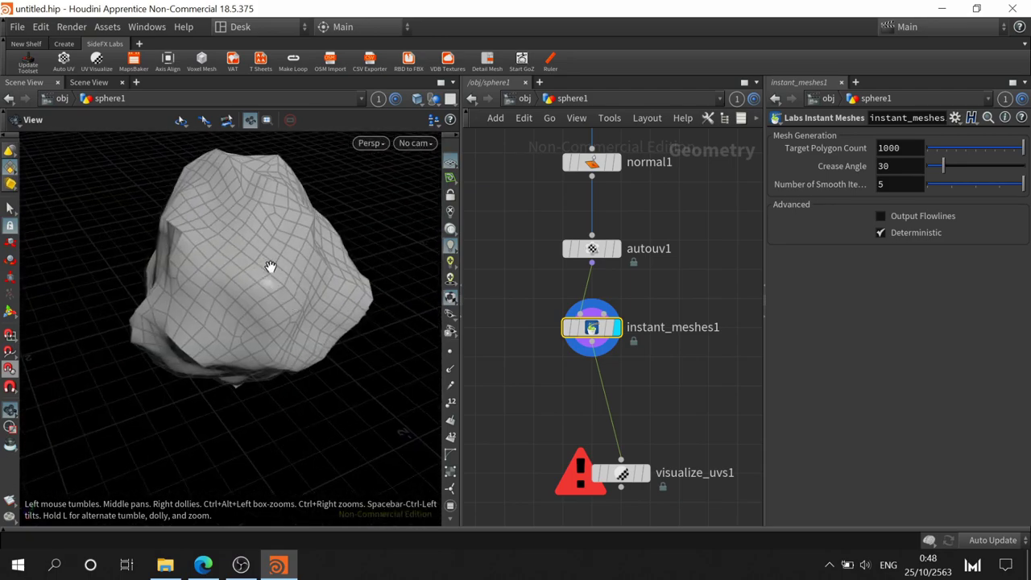
click(910, 150)
text(30)
key(Return)
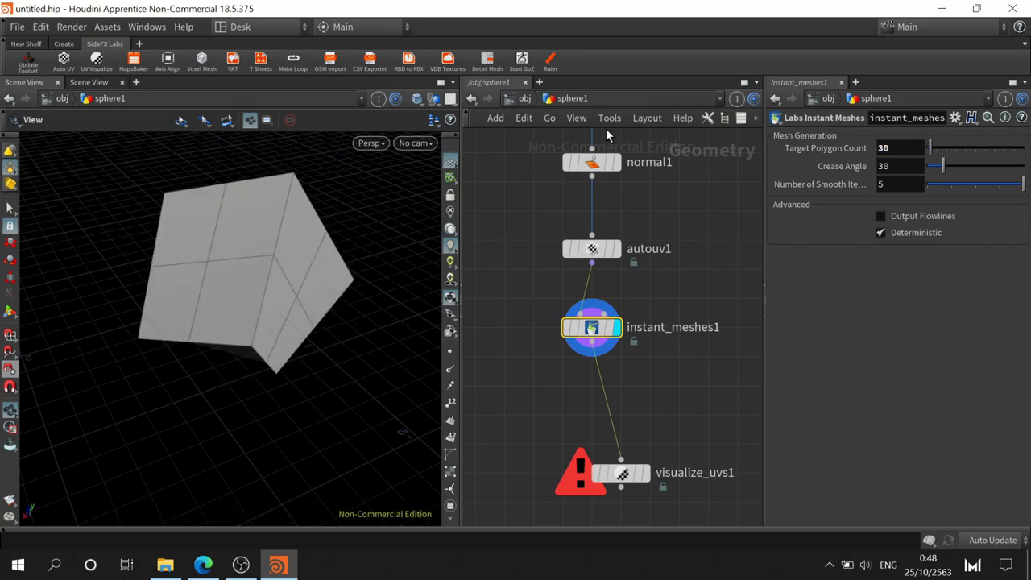
drag(278, 298, 333, 212)
text(150)
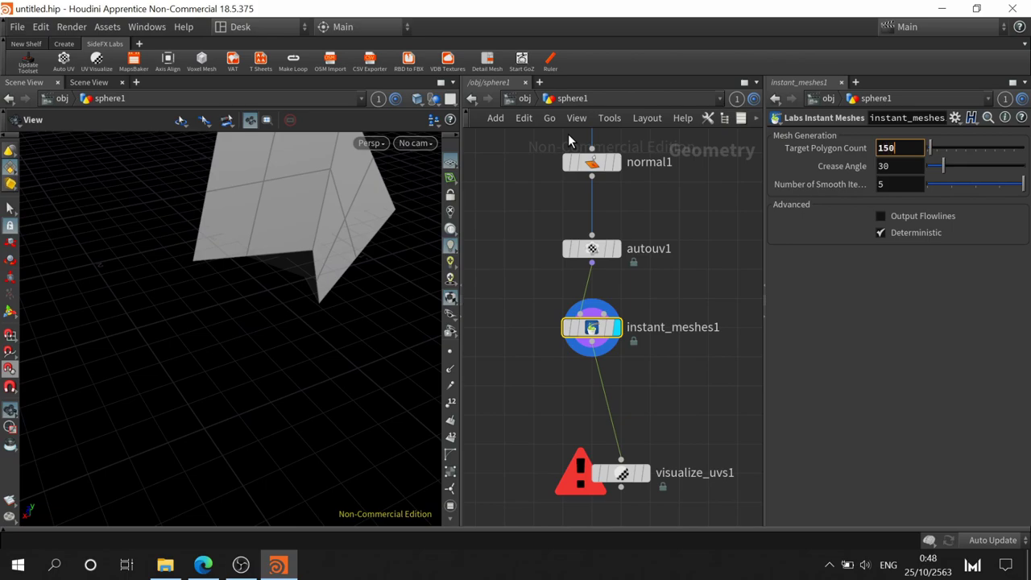
key(Return)
mouse_move(314, 327)
mouse_down()
mouse_move(262, 405)
mouse_move(290, 277)
mouse_move(359, 292)
mouse_move(185, 336)
mouse_move(252, 306)
mouse_move(253, 346)
mouse_move(287, 290)
mouse_up()
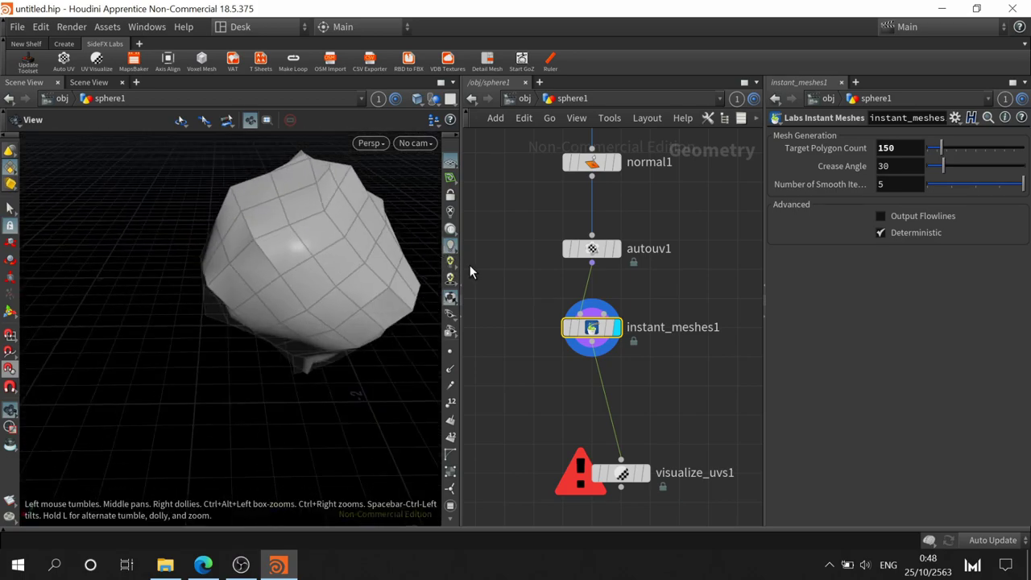
- Set Target Polygon Count to 300 and check autouv1's info showing 17,664 polygons
click(898, 148)
text(300)
key(Return)
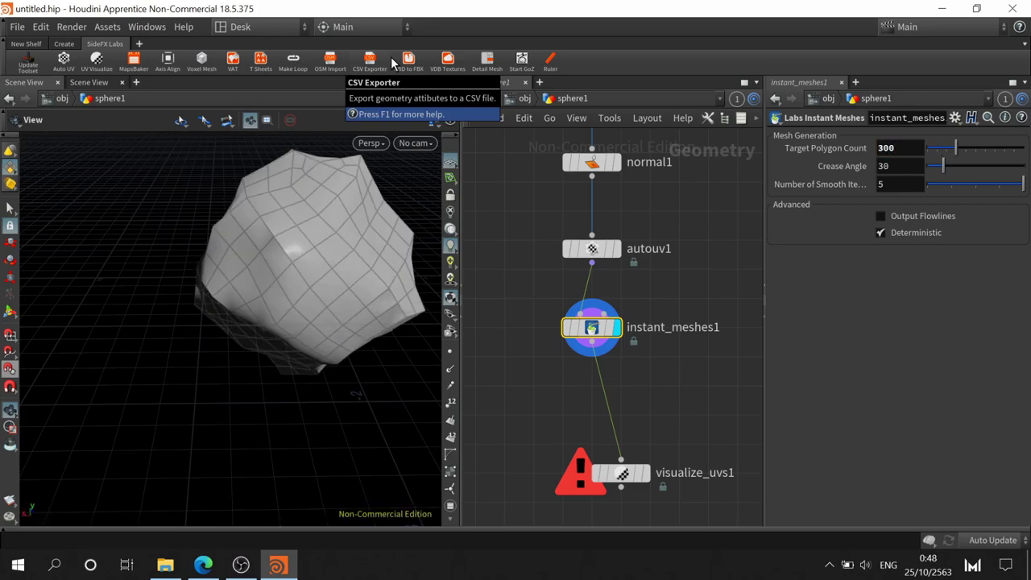
scroll(615, 256, up, 1)
click(548, 249)
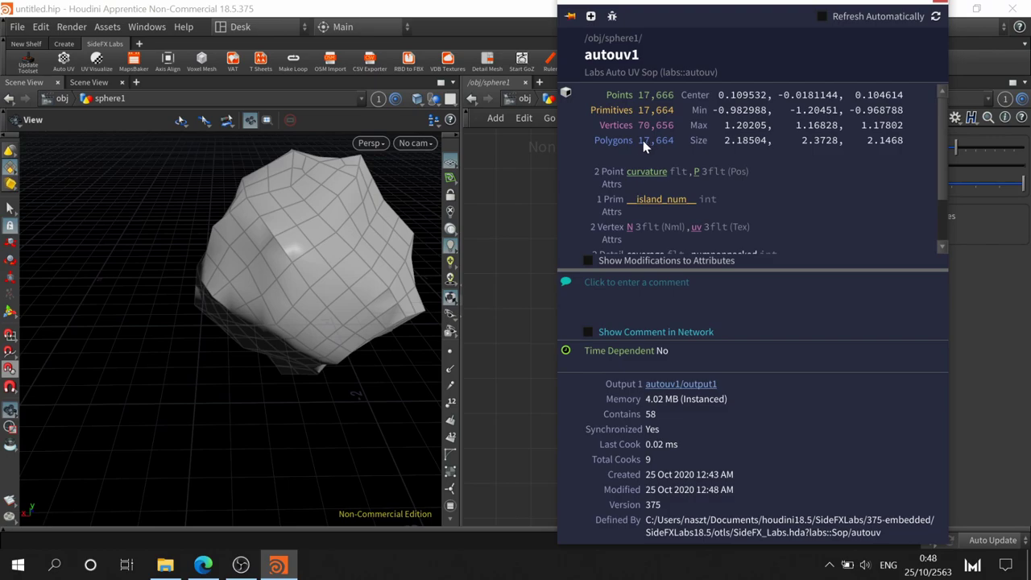
- Raise instant_meshes1's Crease Angle to 113.1, leaving Smooth Iterations at 5
click(483, 426)
mouse_move(600, 343)
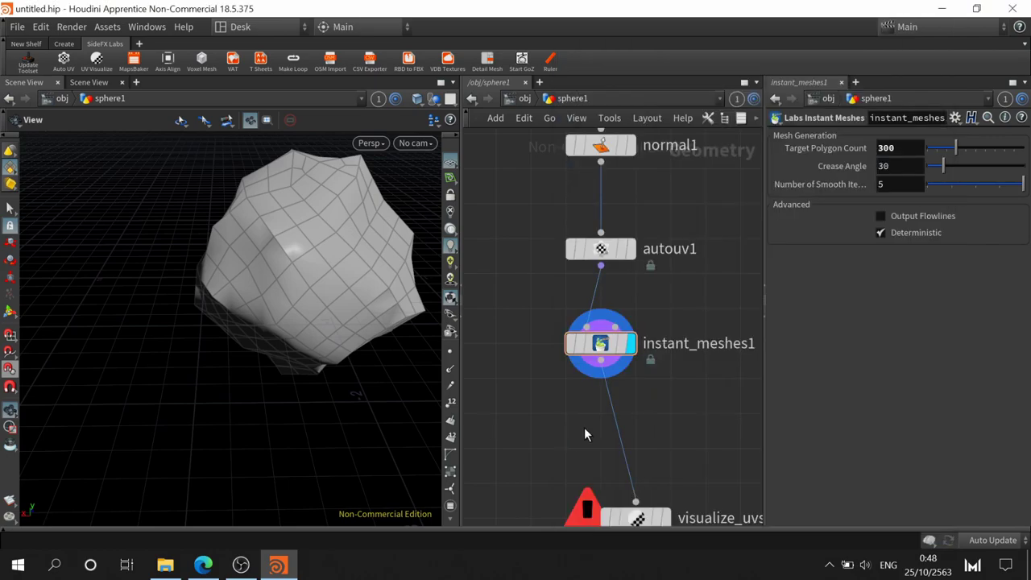
click(546, 345)
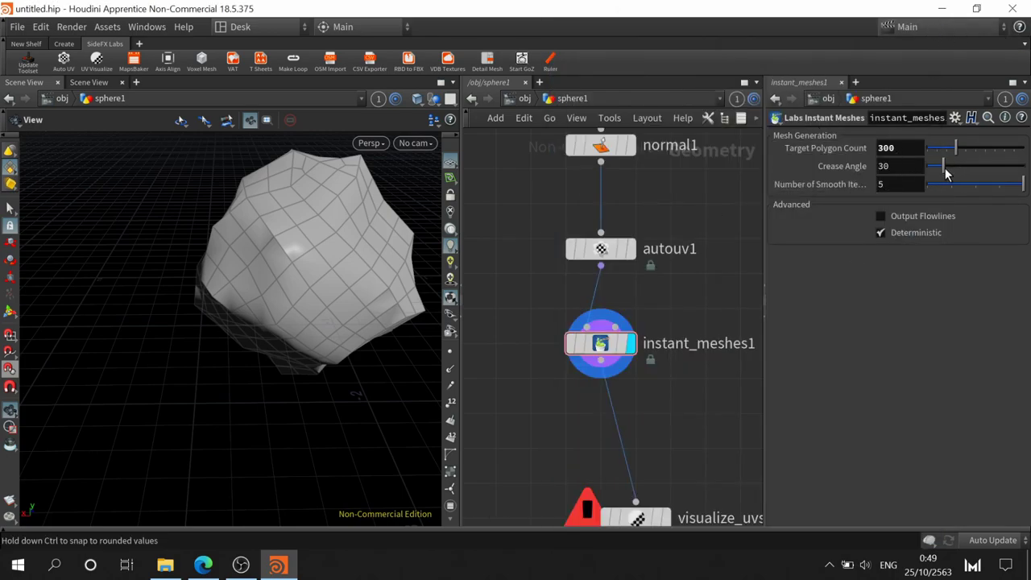
mouse_move(951, 168)
mouse_down()
mouse_move(963, 166)
mouse_move(934, 164)
mouse_move(977, 164)
mouse_up()
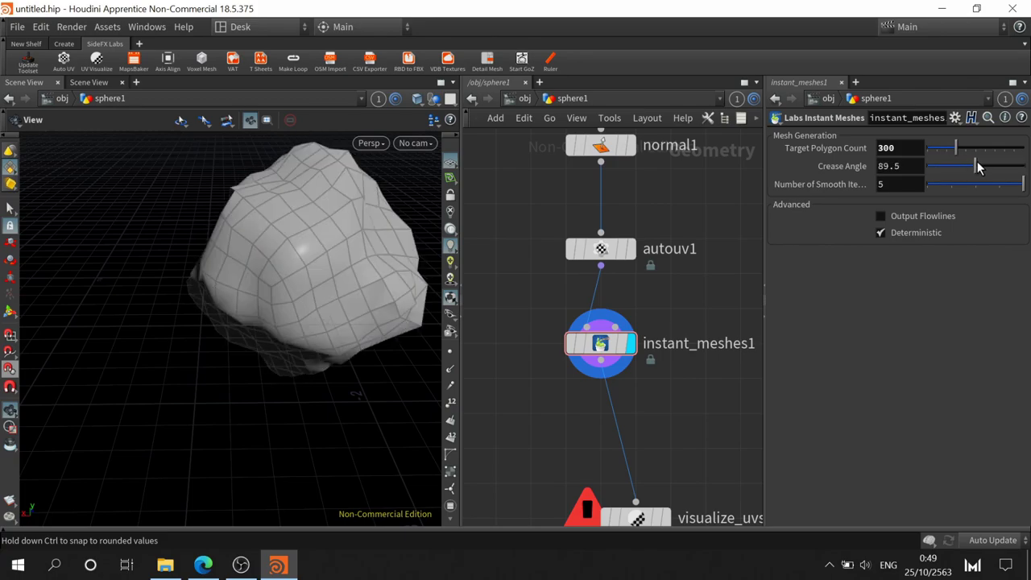
click(628, 248)
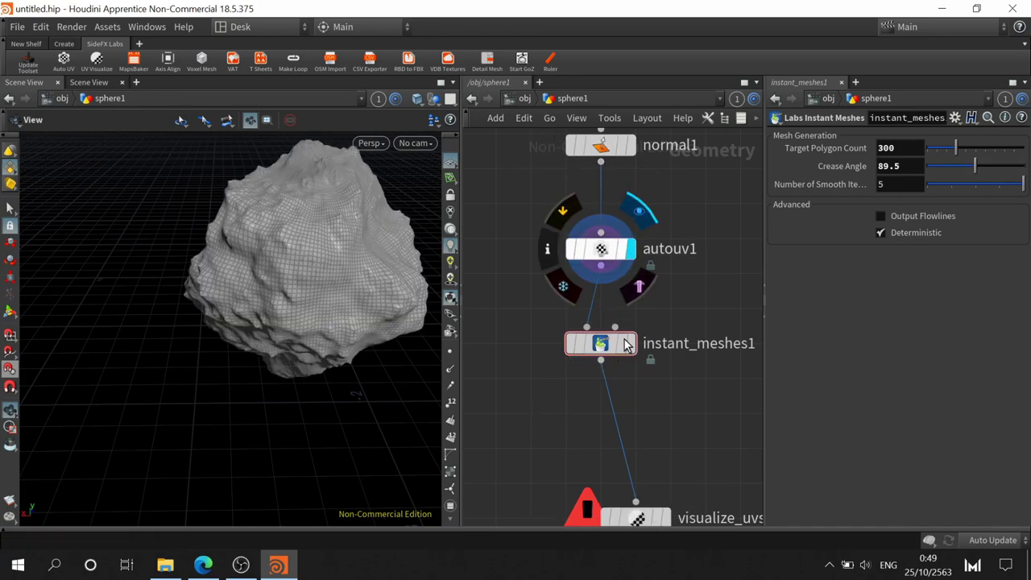
click(629, 344)
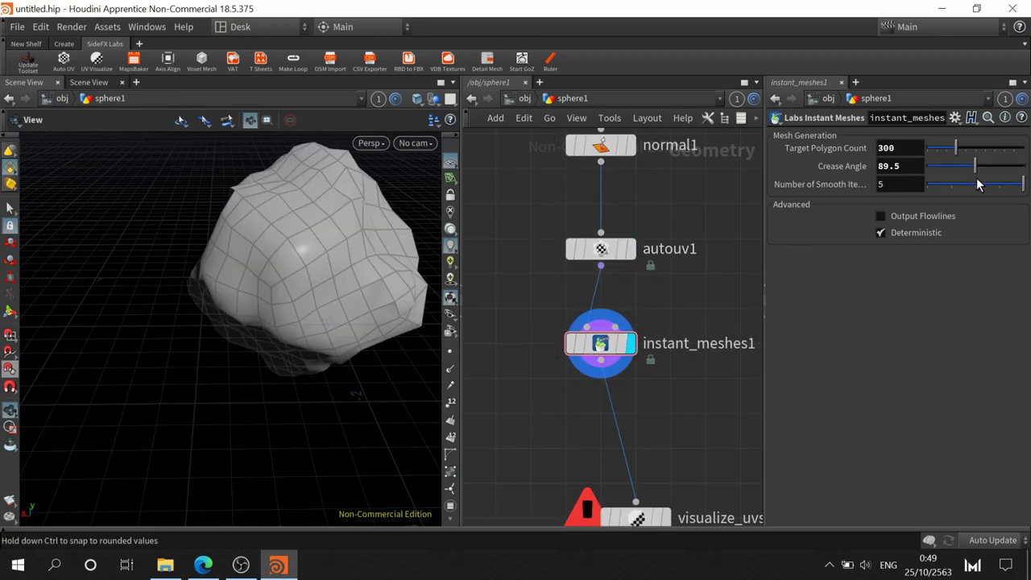
drag(992, 171, 987, 169)
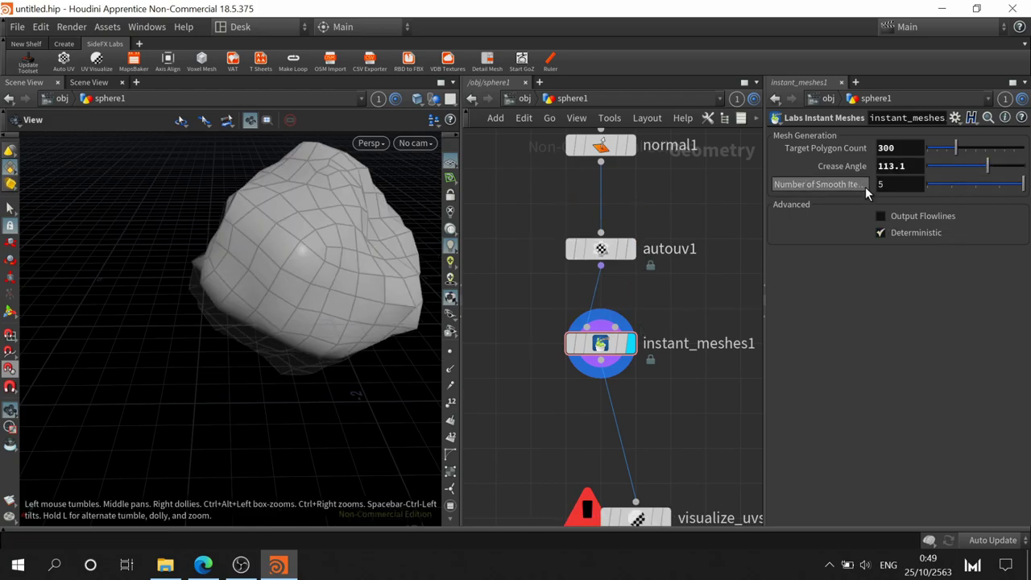
click(955, 187)
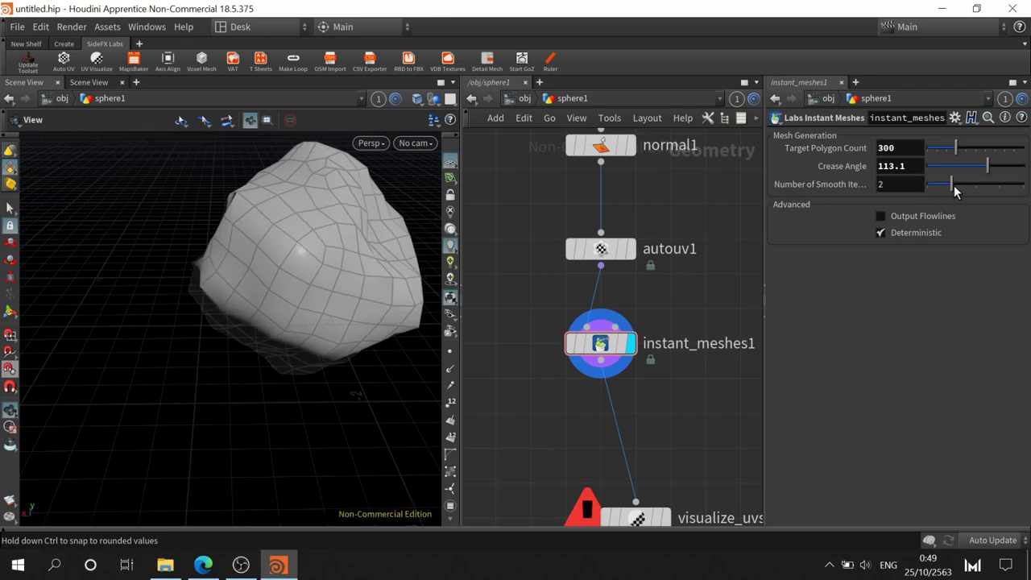
drag(953, 185, 1021, 188)
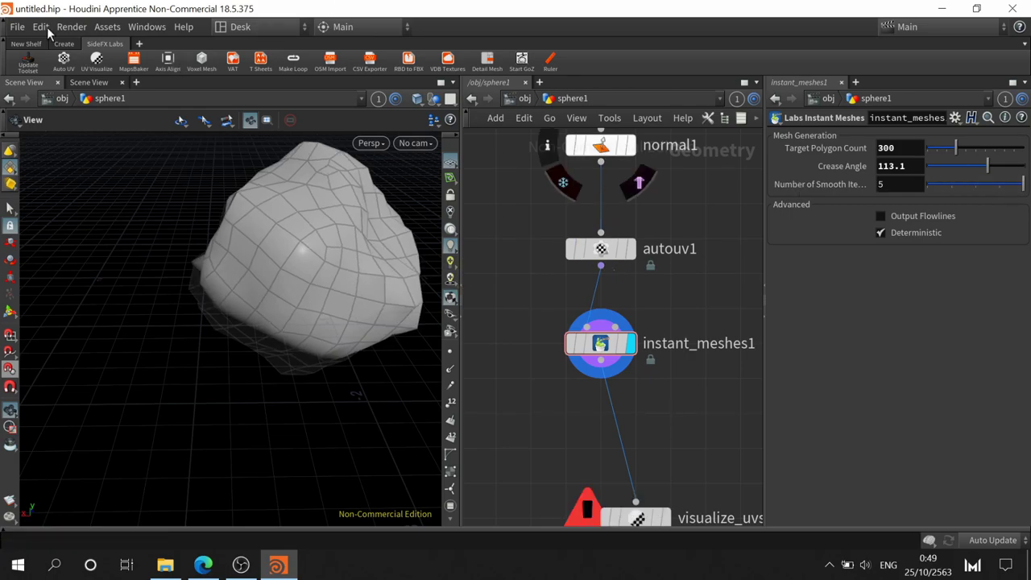
- Switch the viewer to UV View and bring the node chain into view
click(100, 84)
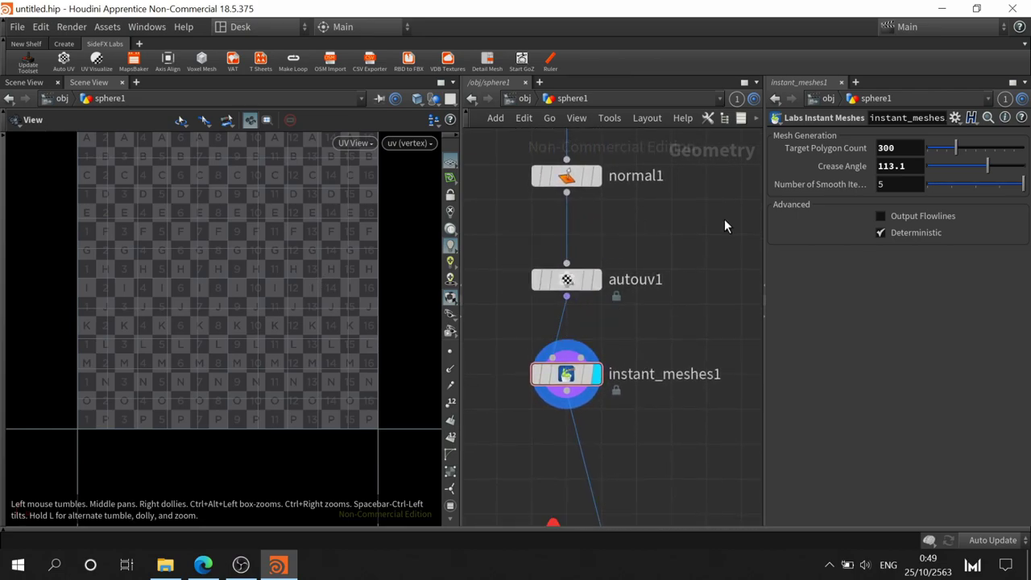
middle_drag(622, 325, 668, 287)
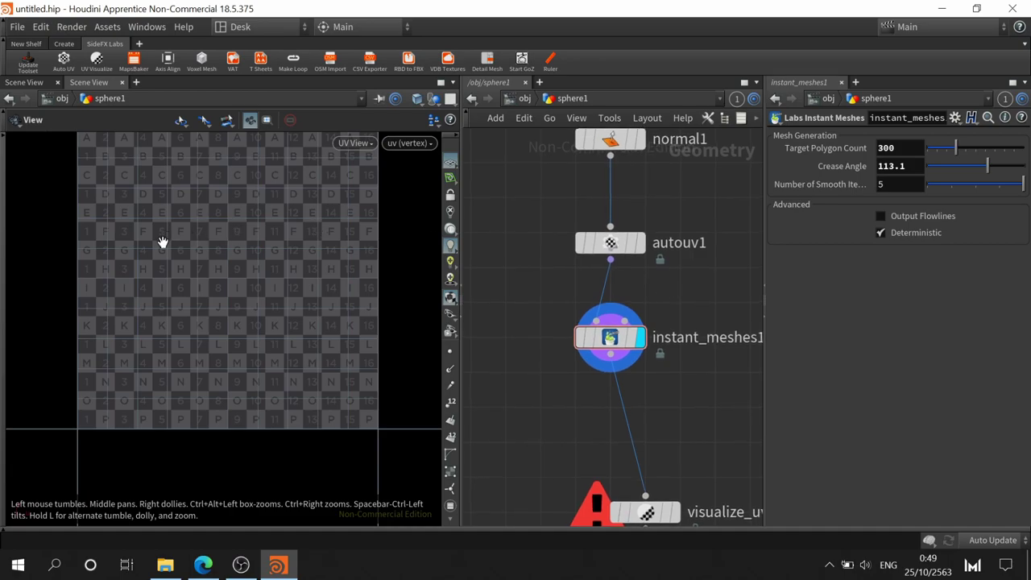
scroll(252, 278, down, 2)
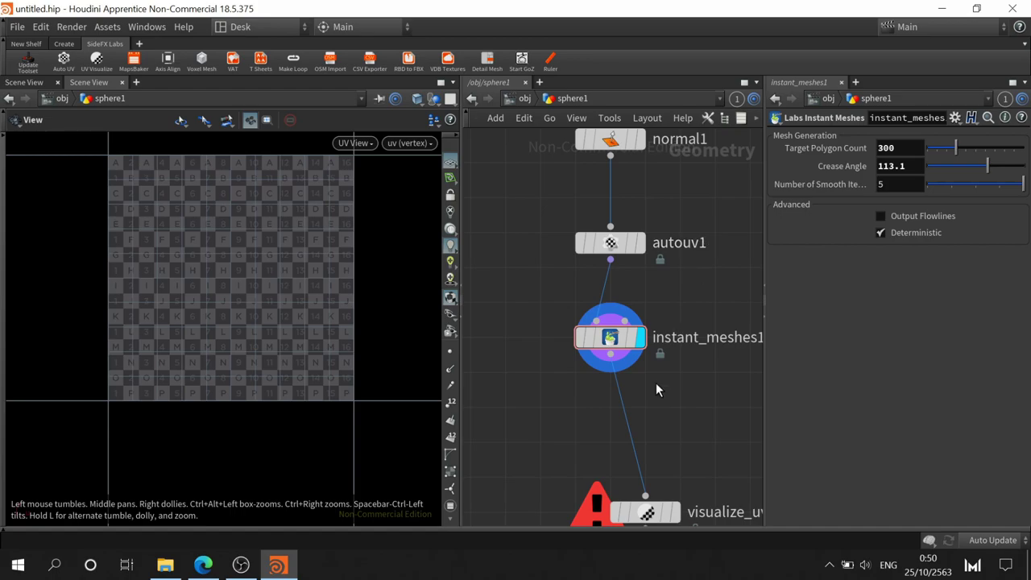
- Rewire the chain so normal1 feeds instant_meshes1, followed by autouv1
drag(610, 343, 550, 321)
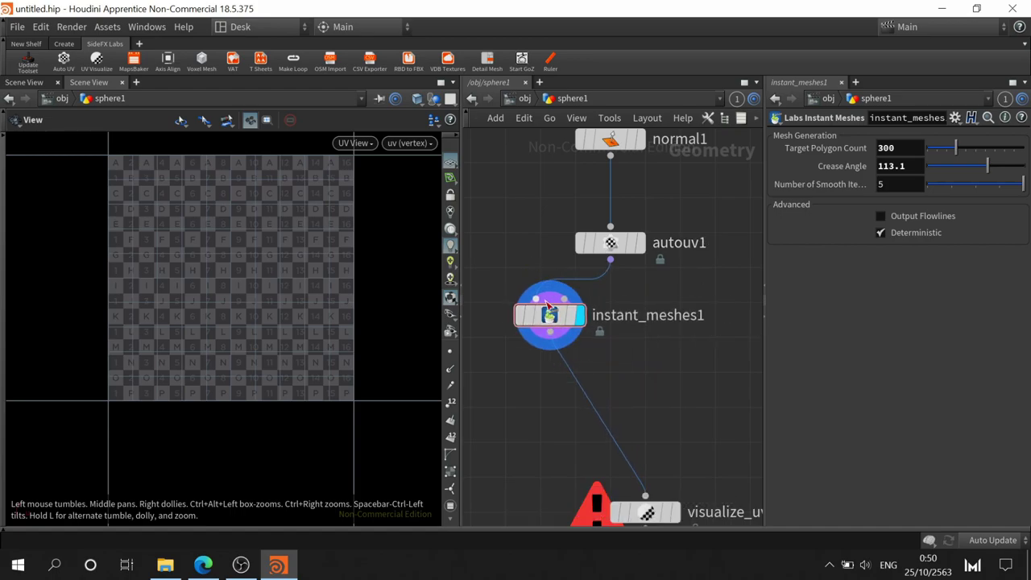
click(536, 299)
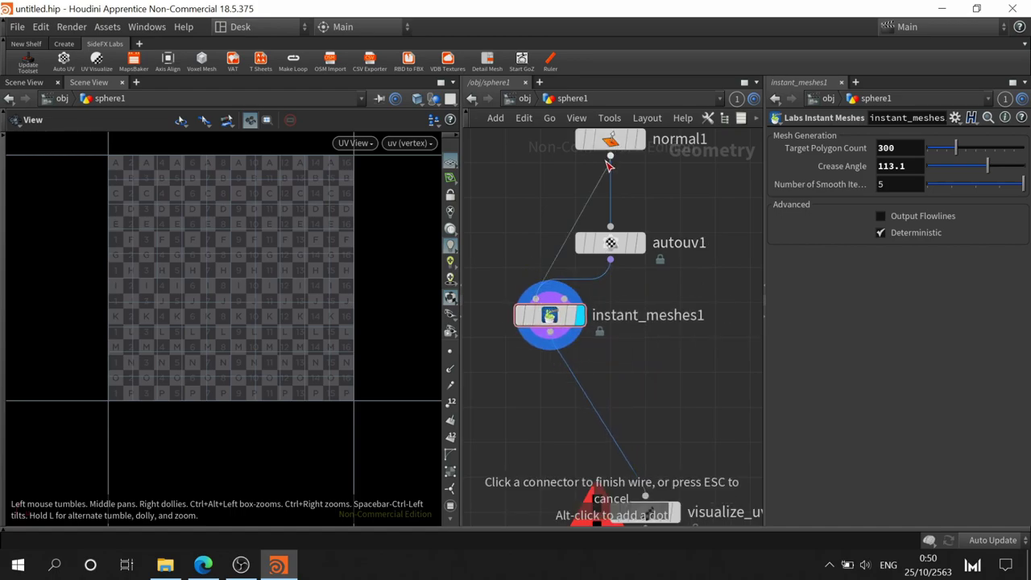
mouse_move(610, 244)
mouse_down()
mouse_move(658, 259)
mouse_move(611, 415)
mouse_up()
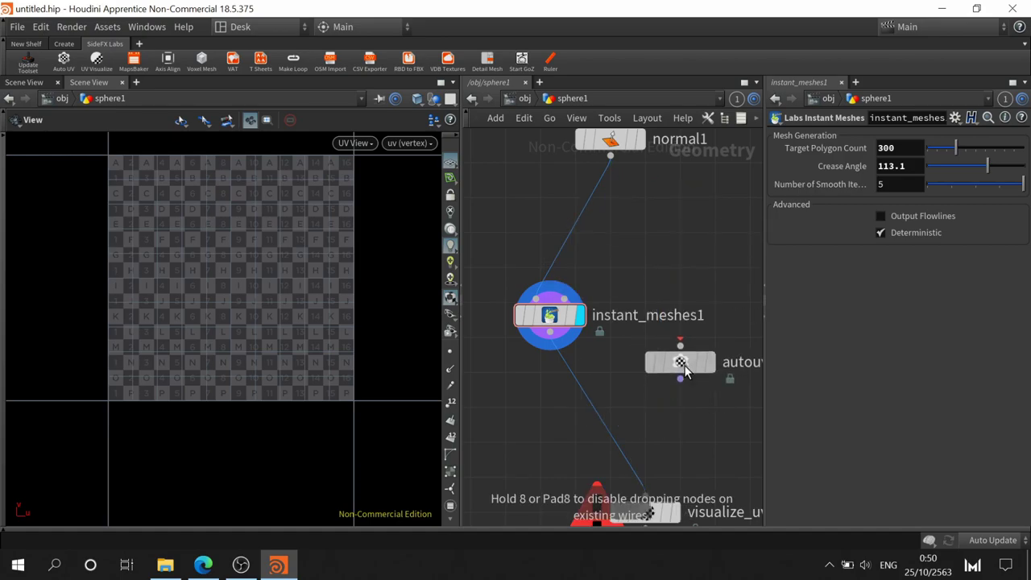
click(632, 409)
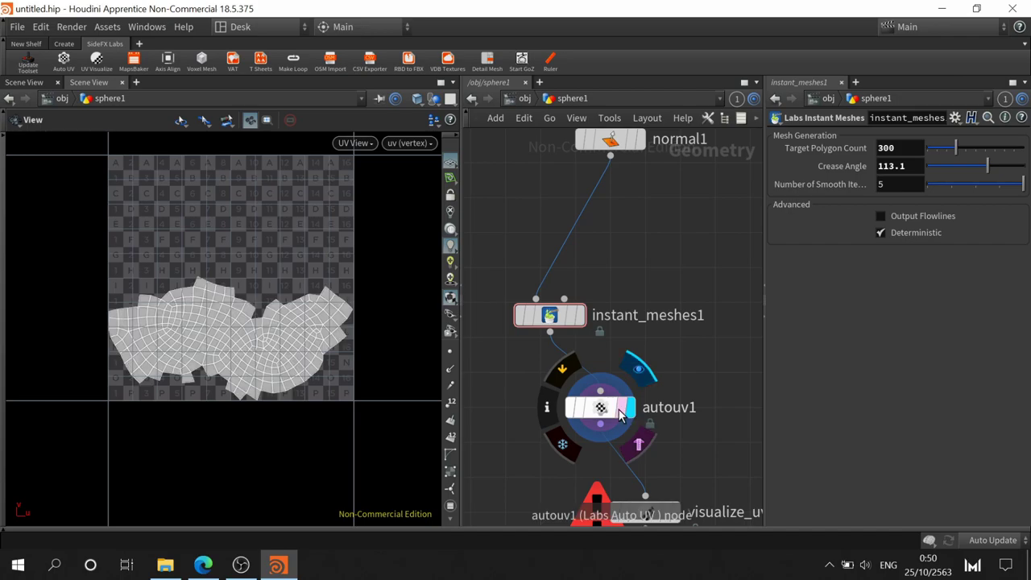
drag(600, 411, 540, 409)
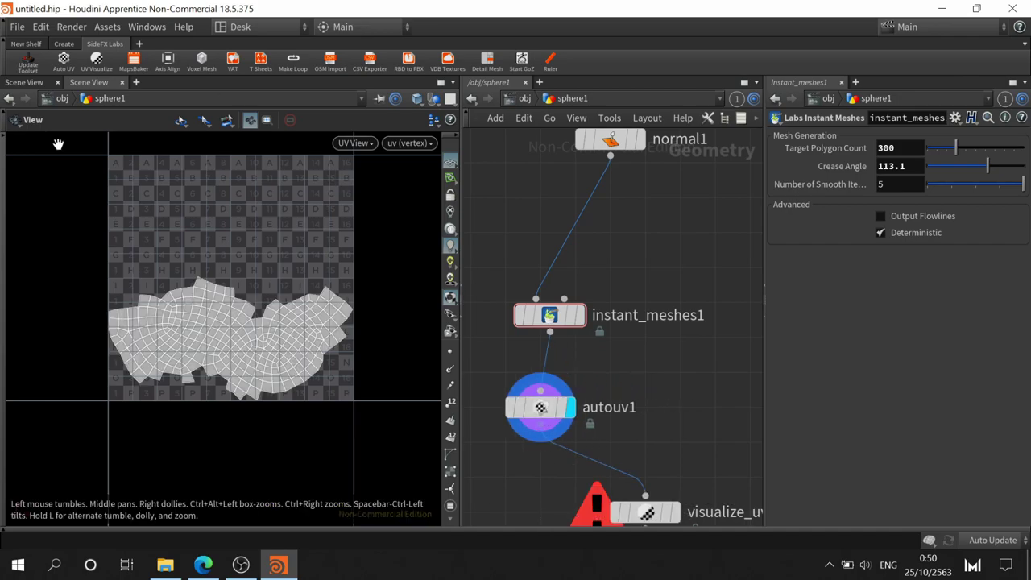
- Move visualize_uvs1 down and to the left in the network
mouse_move(731, 392)
middle_down()
mouse_move(569, 281)
mouse_move(663, 281)
middle_up()
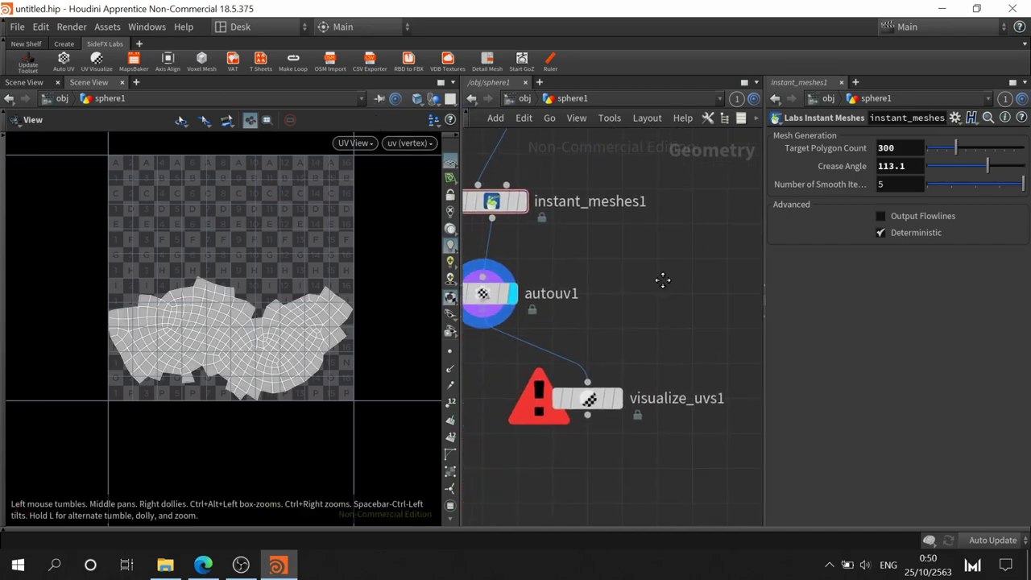
drag(596, 405, 562, 483)
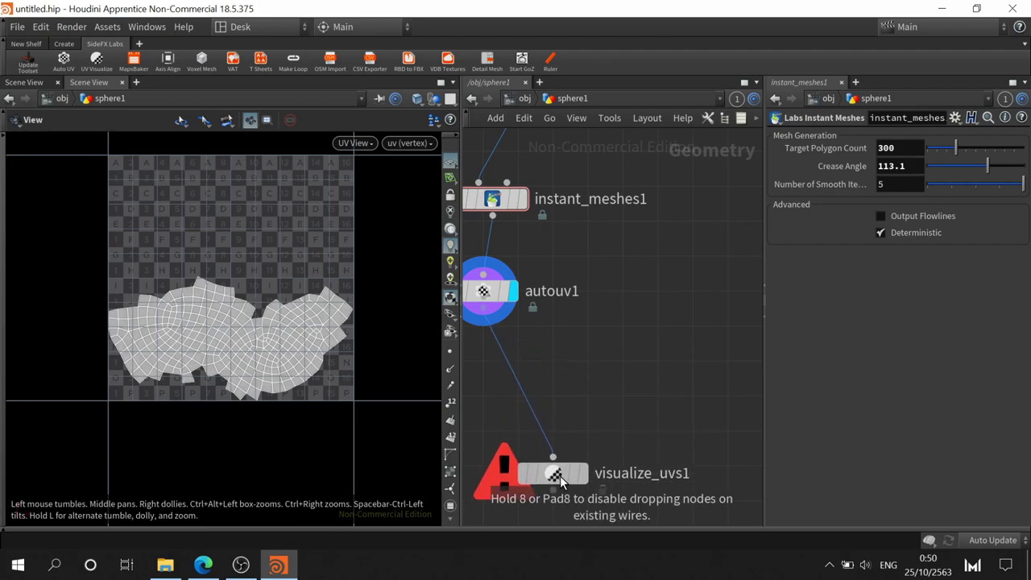
middle_drag(585, 327, 596, 449)
- Display normal1 in the 3D Scene View and bring subdivide1 into view
click(593, 145)
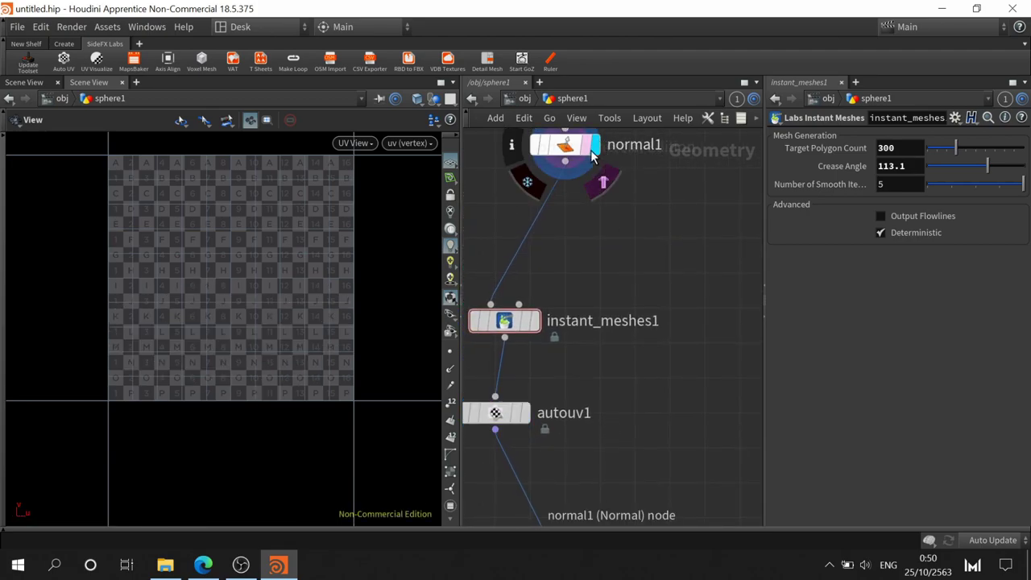
click(536, 143)
click(24, 82)
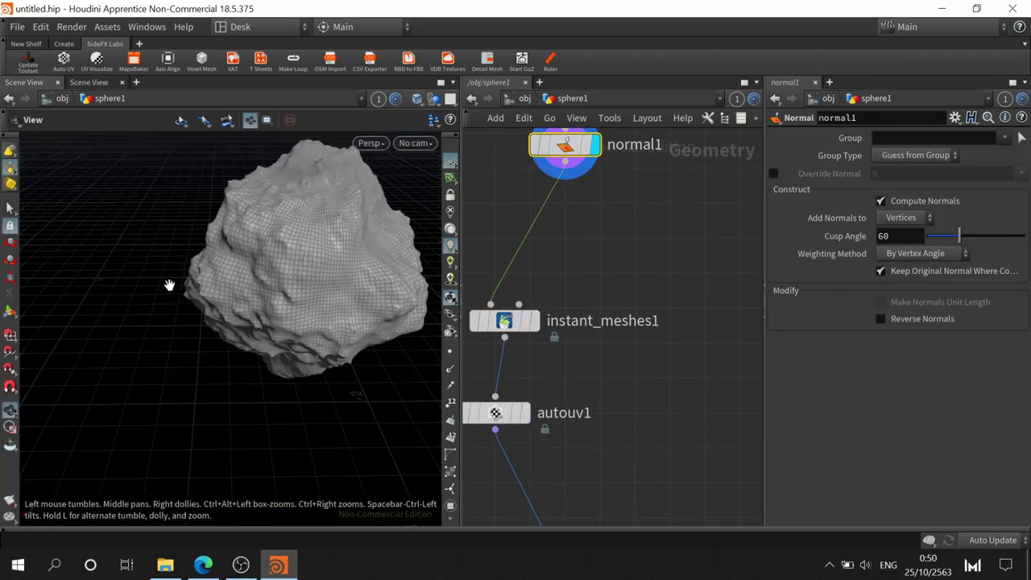
drag(388, 247, 265, 310)
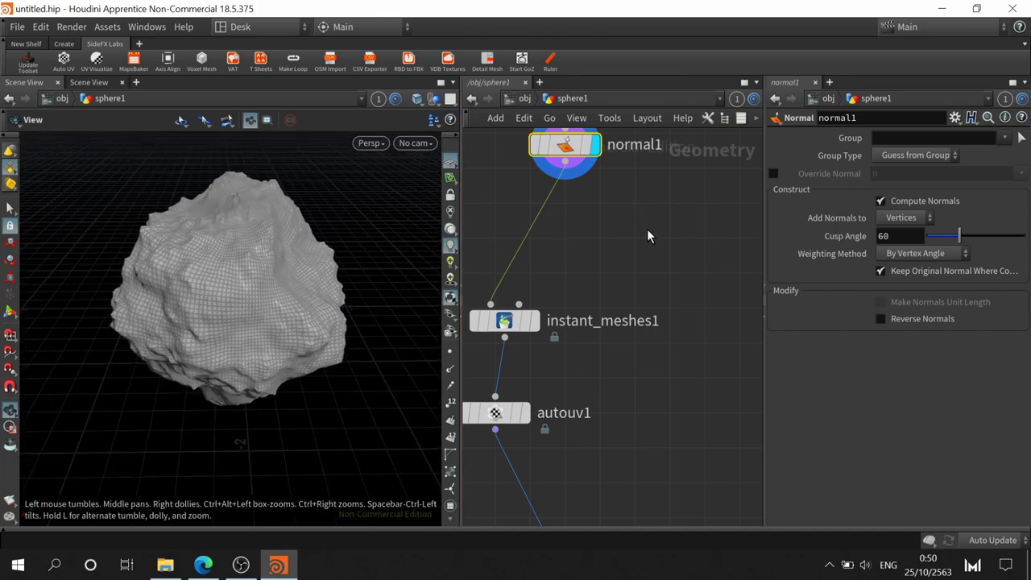
mouse_move(647, 228)
middle_down()
mouse_move(615, 364)
mouse_move(614, 186)
mouse_move(707, 347)
middle_up()
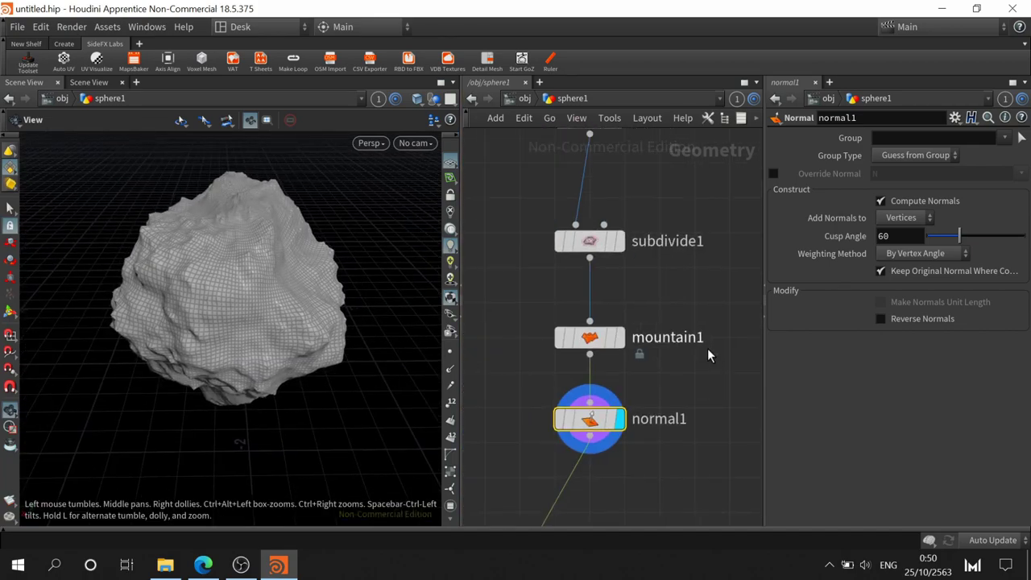
- Set subdivide1 Depth to 4 and confirm 70,656 polygons in its node info
click(588, 241)
click(885, 192)
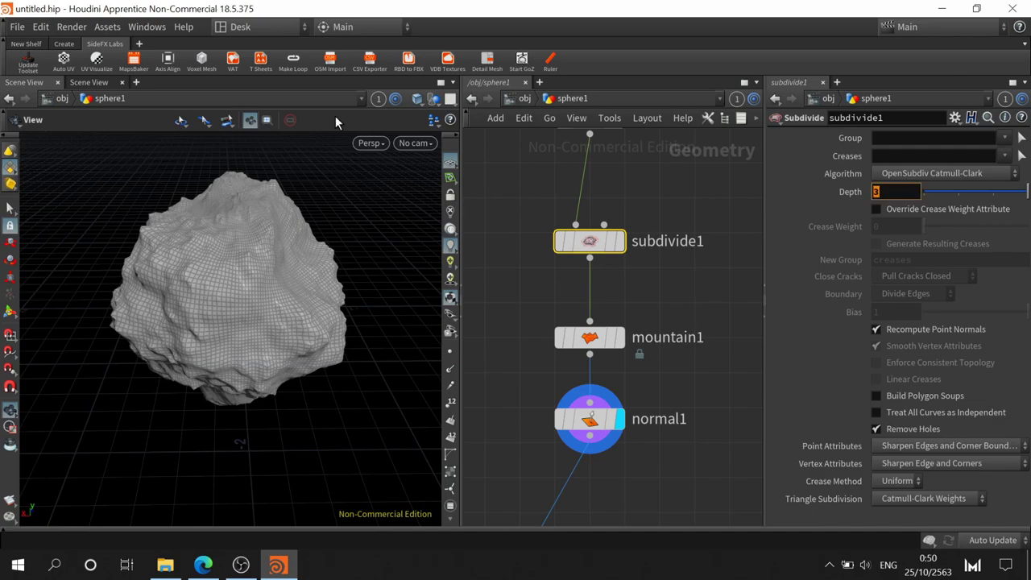
text(4)
key(Return)
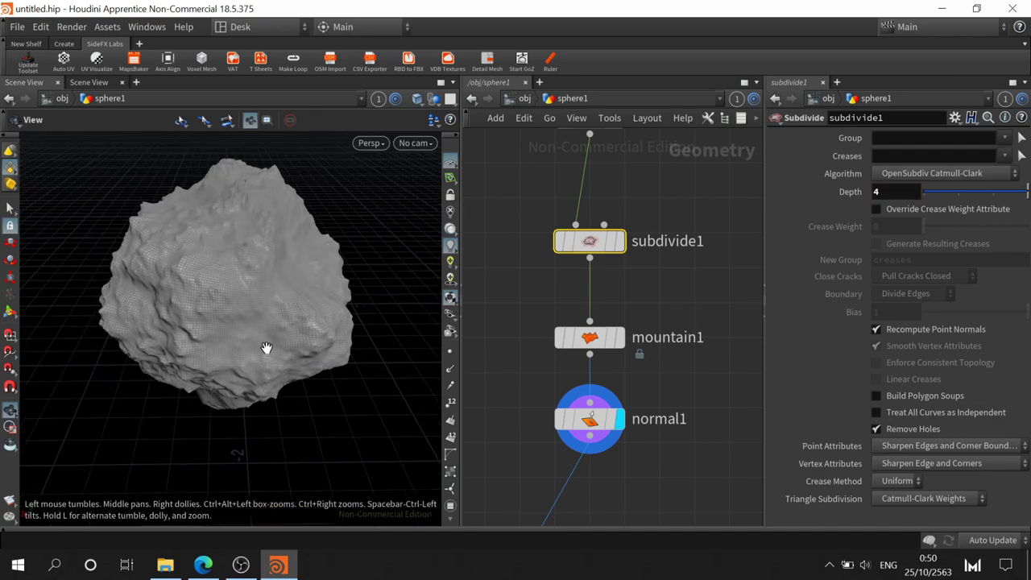
drag(266, 348, 292, 338)
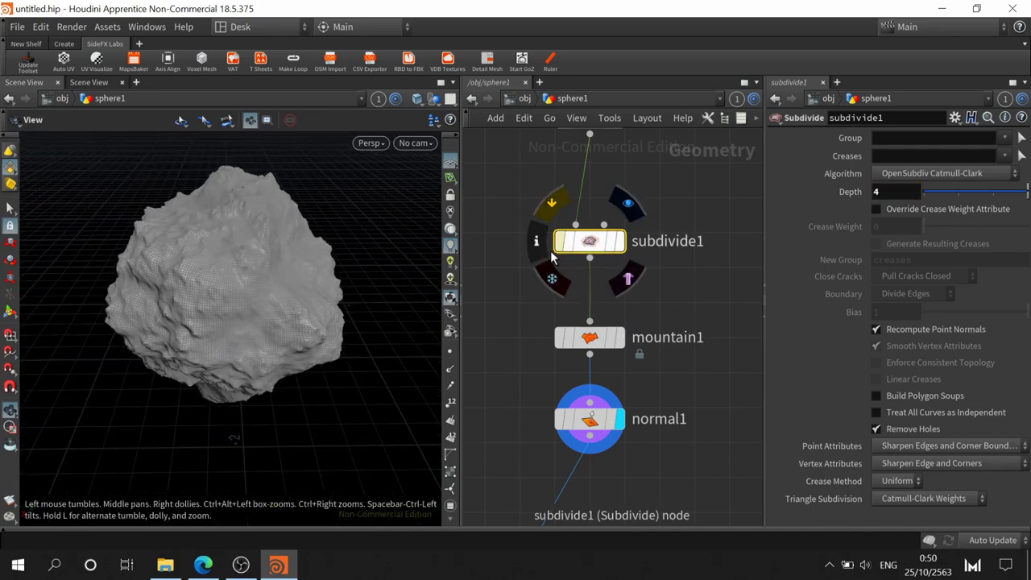
click(538, 246)
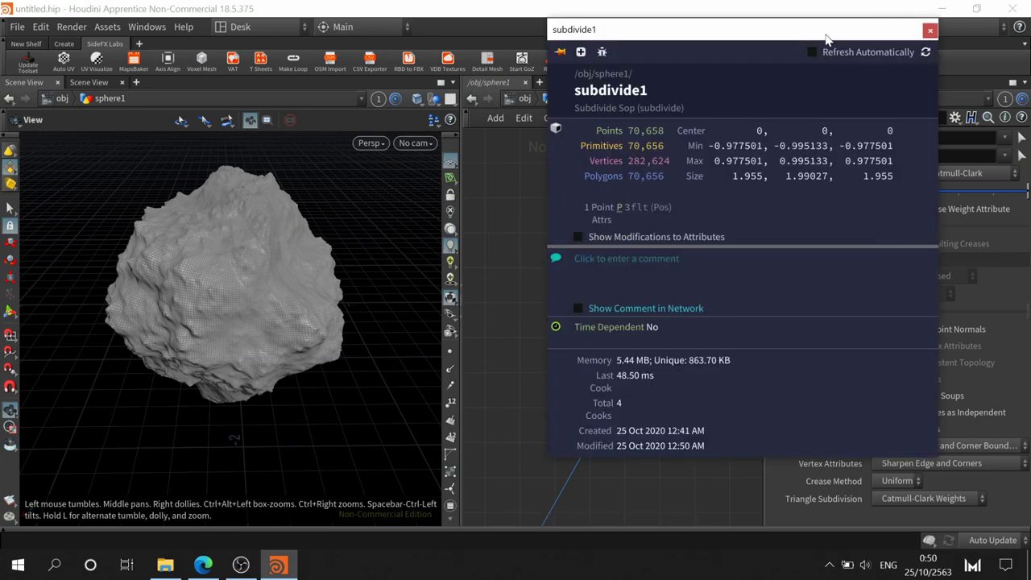
click(928, 32)
mouse_move(375, 310)
mouse_down()
mouse_move(387, 271)
mouse_move(375, 340)
mouse_move(324, 304)
mouse_move(355, 364)
mouse_move(368, 352)
mouse_up()
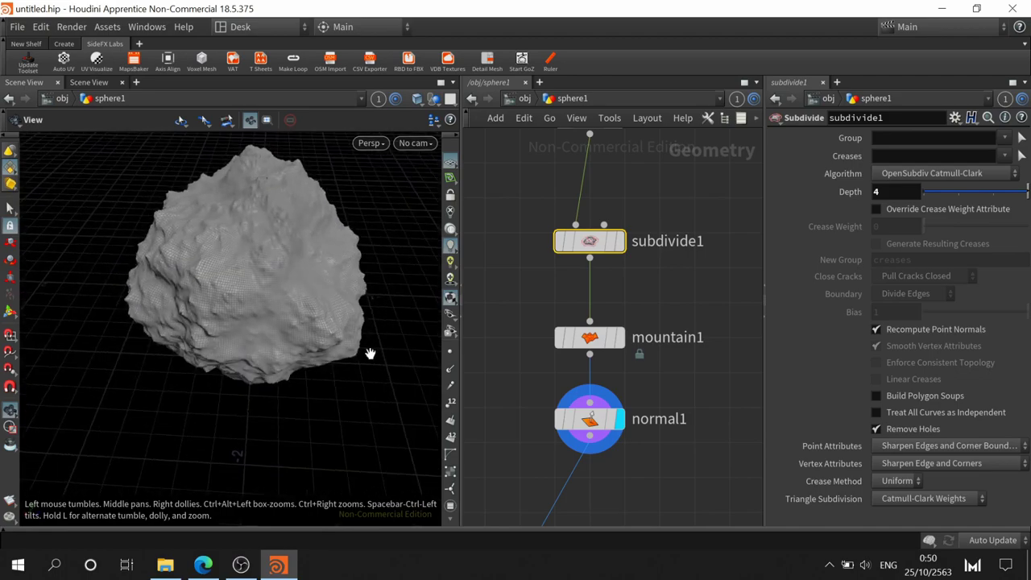
middle_drag(690, 456, 778, 223)
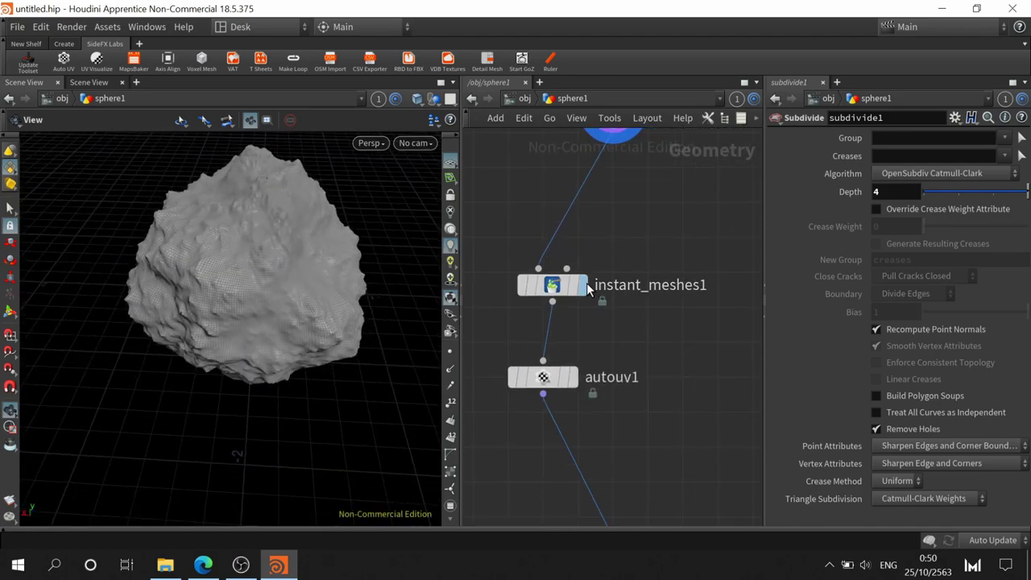
- Display instant_meshes1 and set its Target Polygon Count to 1000
mouse_move(553, 285)
key(r)
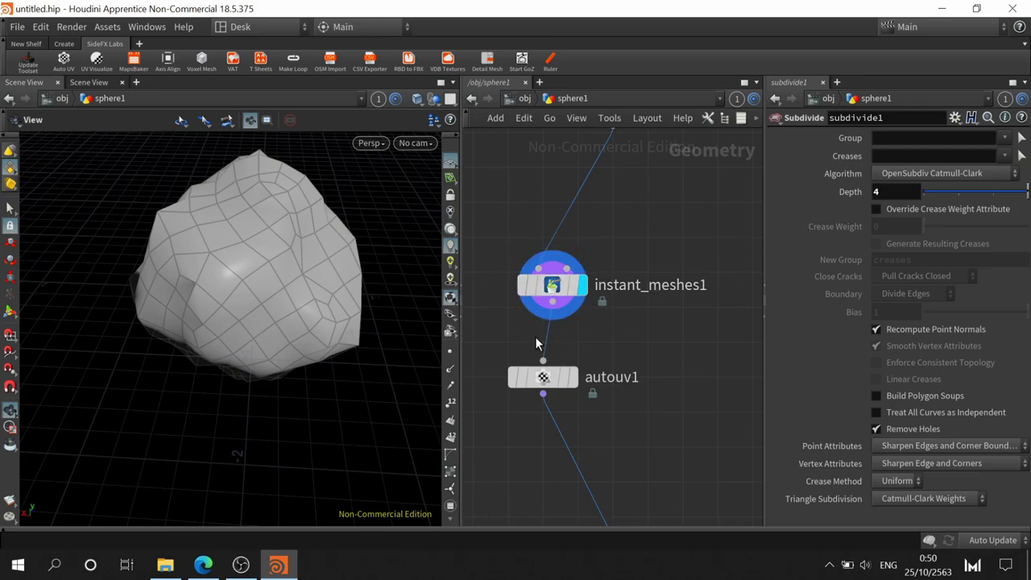
click(552, 286)
double_click(892, 149)
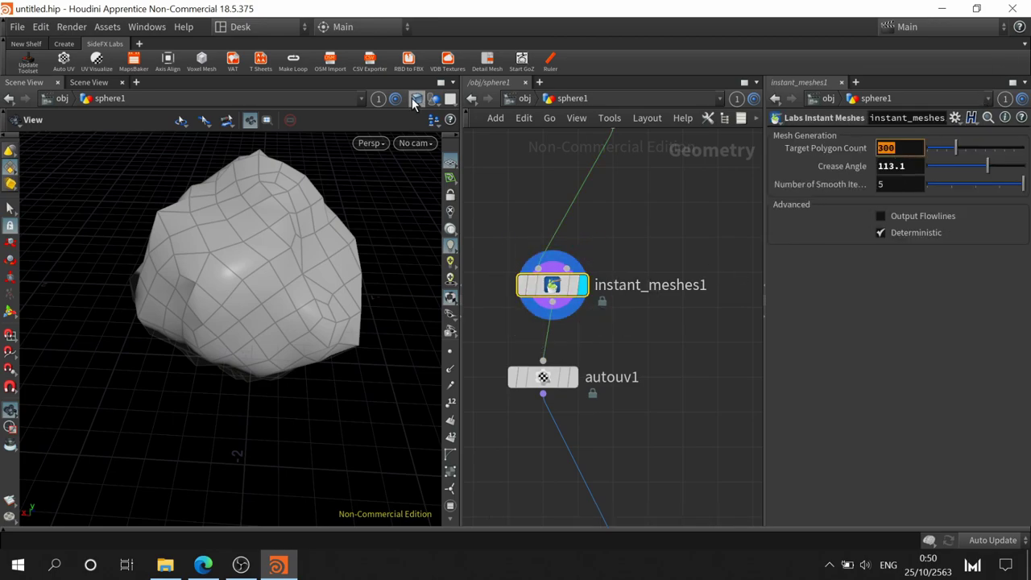
text(10)
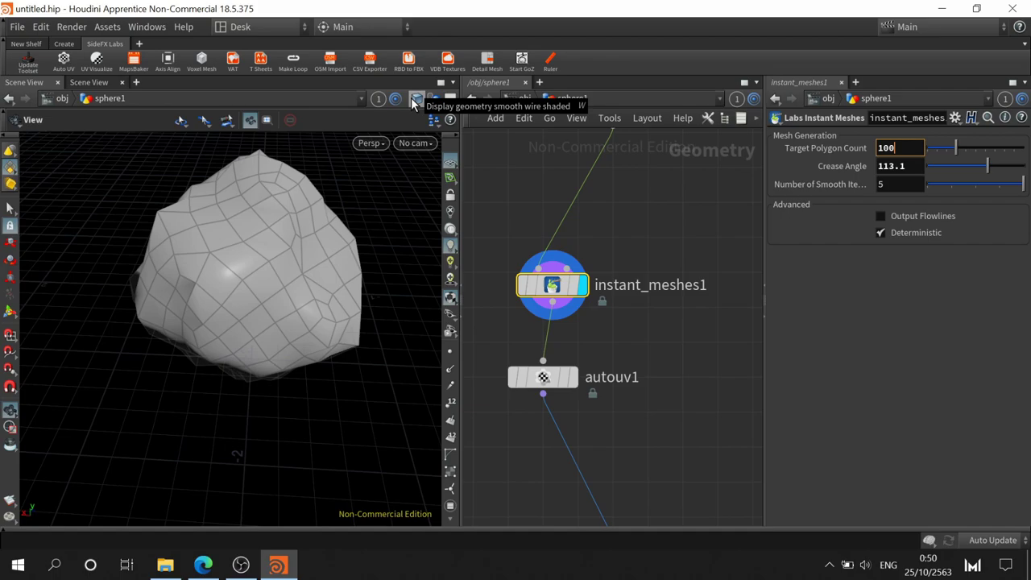
text(0)
key(Return)
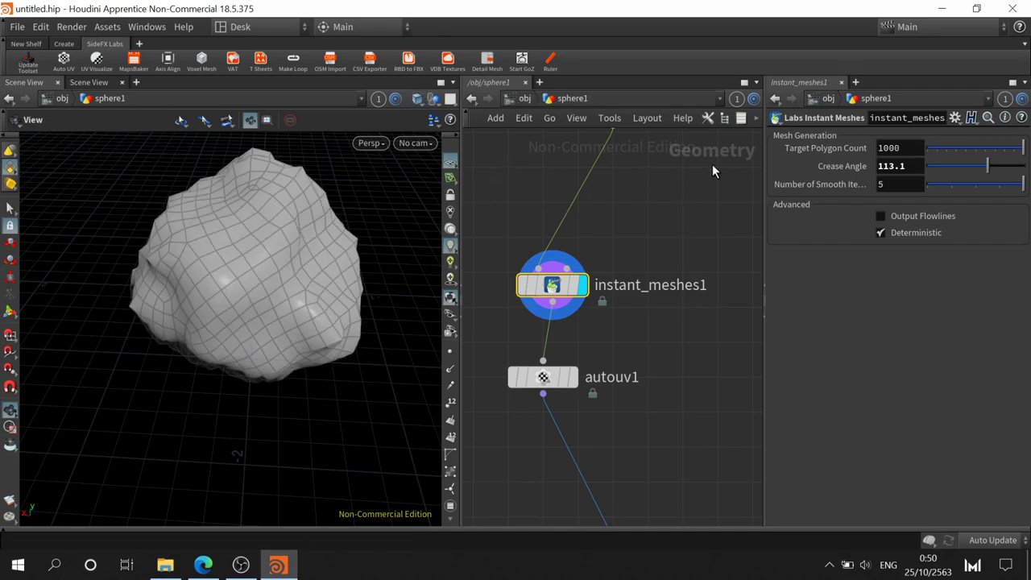
mouse_move(377, 311)
mouse_down()
mouse_move(298, 320)
mouse_move(217, 273)
mouse_move(290, 334)
mouse_move(240, 306)
mouse_move(244, 290)
mouse_move(257, 294)
mouse_up()
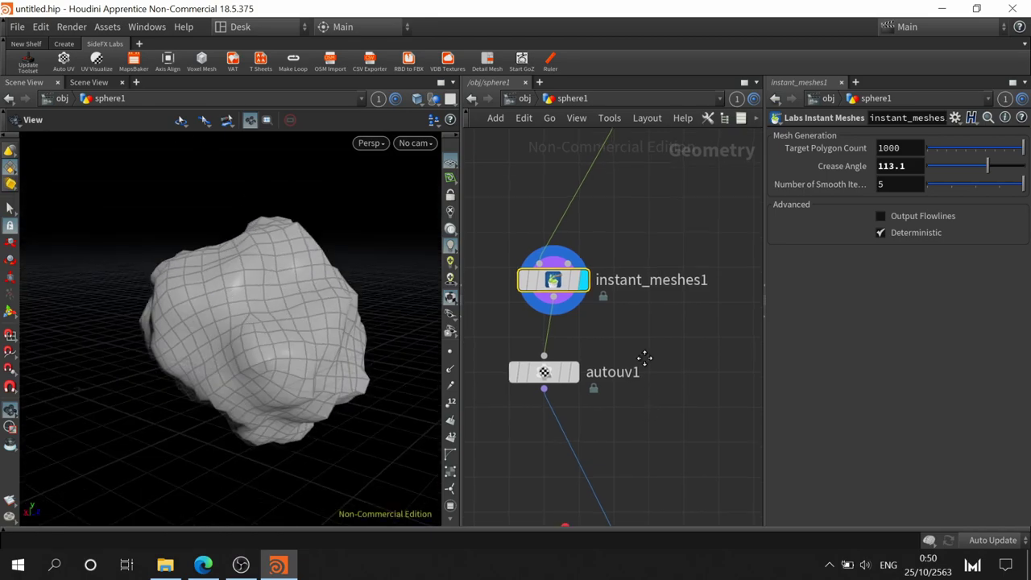
- Inspect autouv1's UV layout and checker preview, ending with plain autouv1 displayed
middle_drag(644, 363, 584, 196)
click(564, 196)
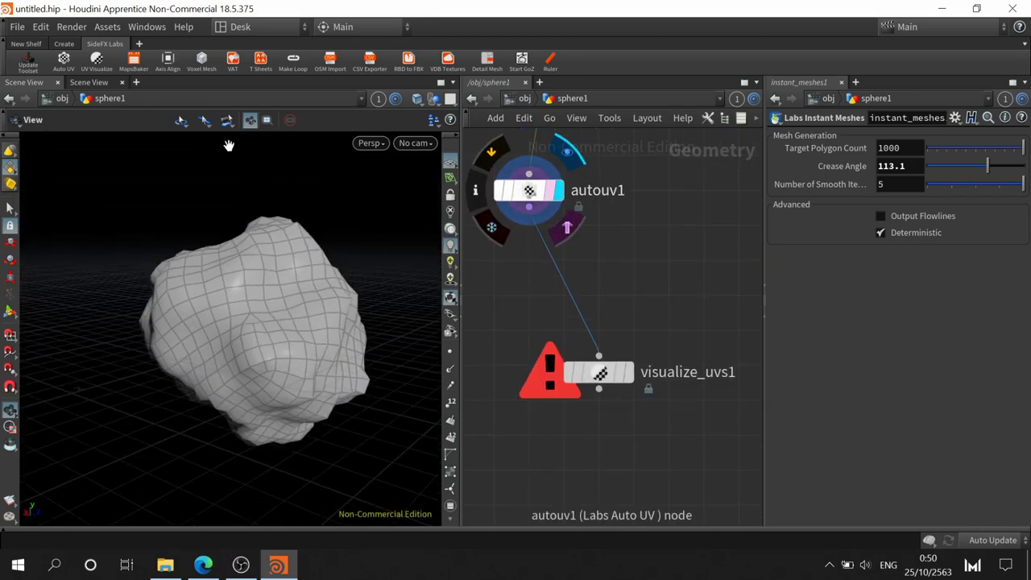
click(85, 82)
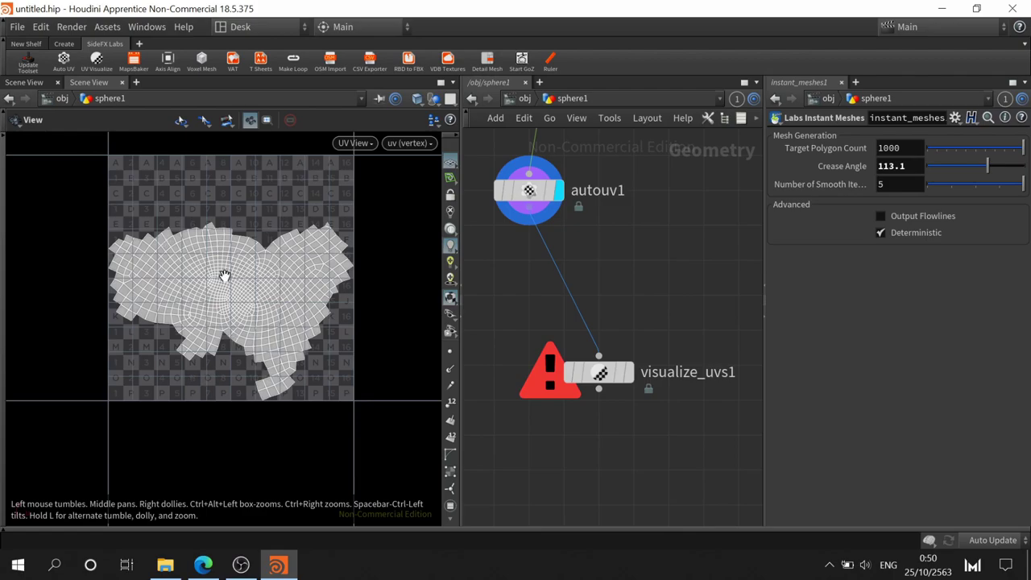
click(39, 83)
mouse_move(698, 340)
middle_down()
mouse_move(629, 202)
mouse_move(671, 277)
middle_up()
click(608, 378)
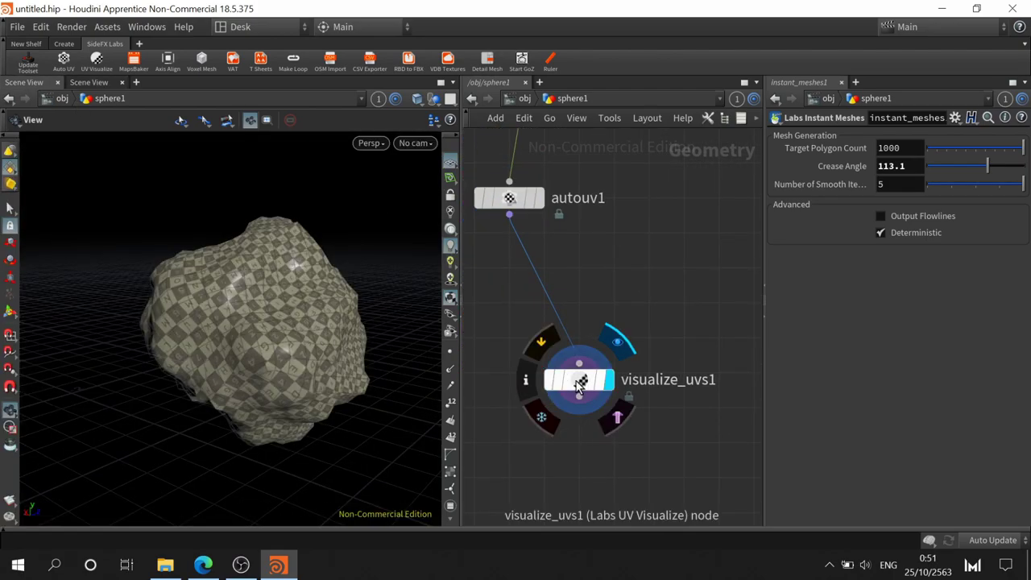
click(543, 196)
drag(580, 379, 496, 380)
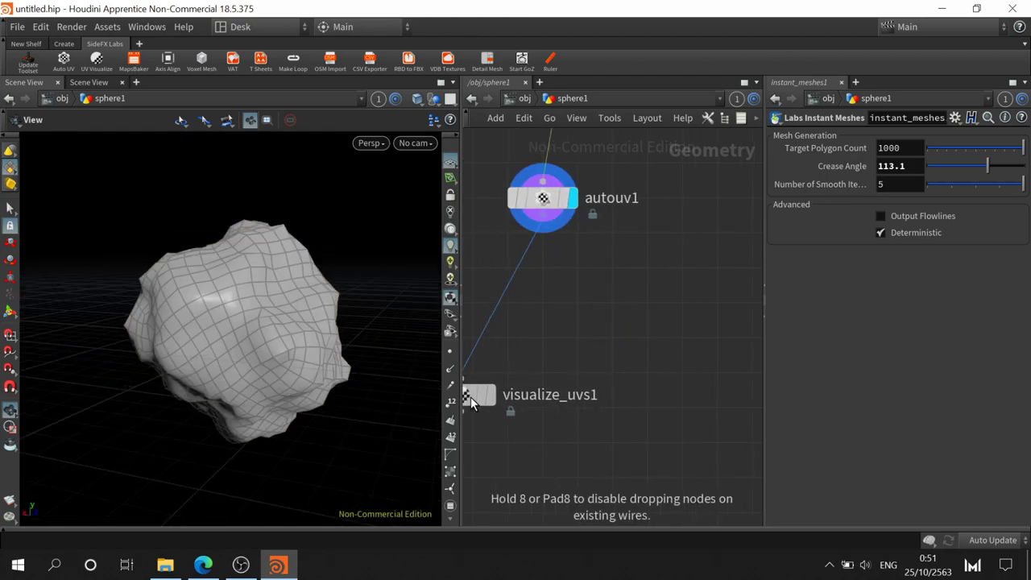
- Move visualize_uvs1 to the far left and pan the network back to autouv1
middle_drag(582, 333, 543, 501)
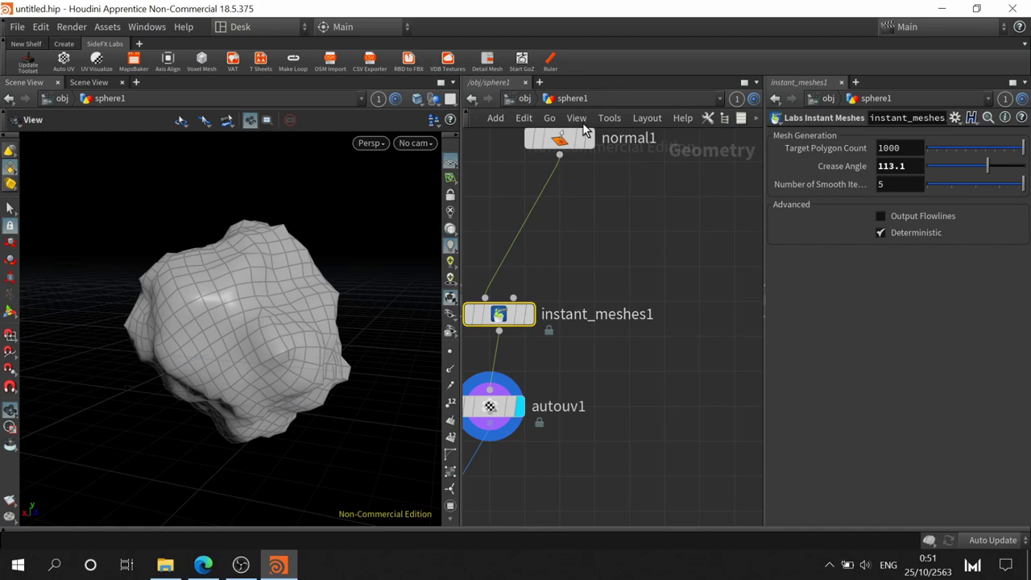
scroll(702, 407, up, 1)
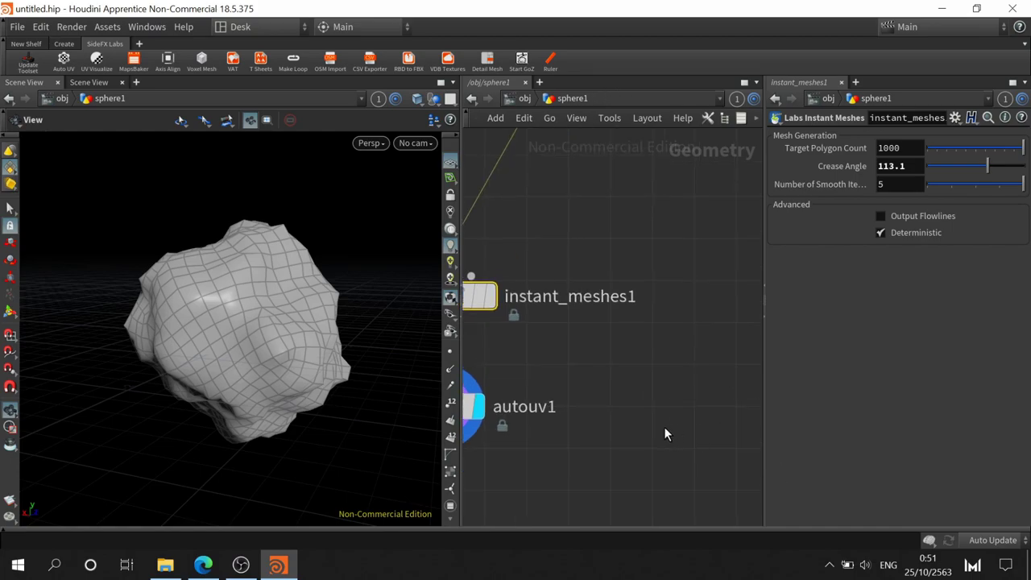
mouse_move(663, 426)
middle_down()
mouse_move(755, 194)
mouse_move(504, 233)
middle_up()
middle_drag(610, 274, 822, 244)
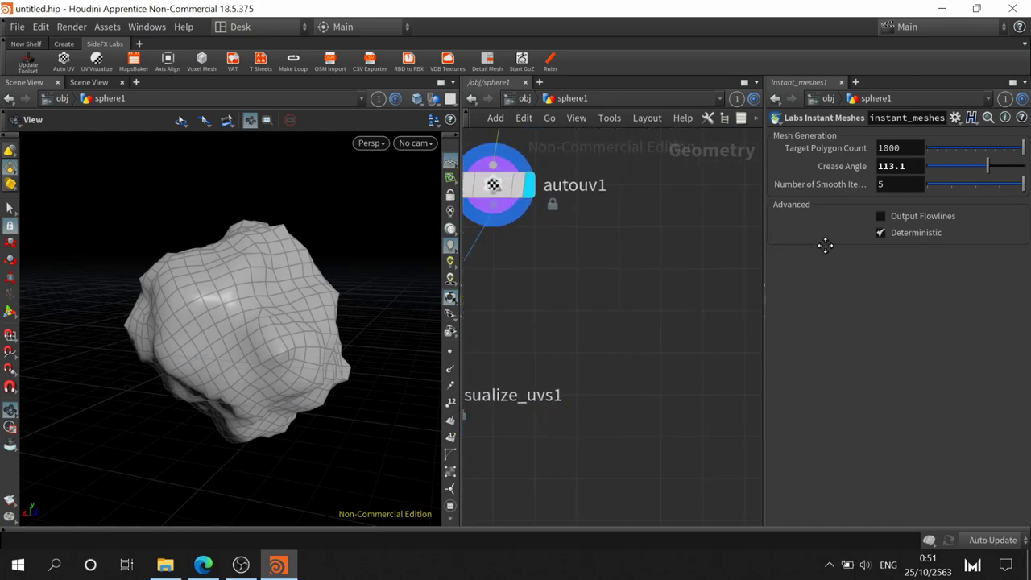
- Add a Null node under autouv1 and rename it LOW
key(Tab)
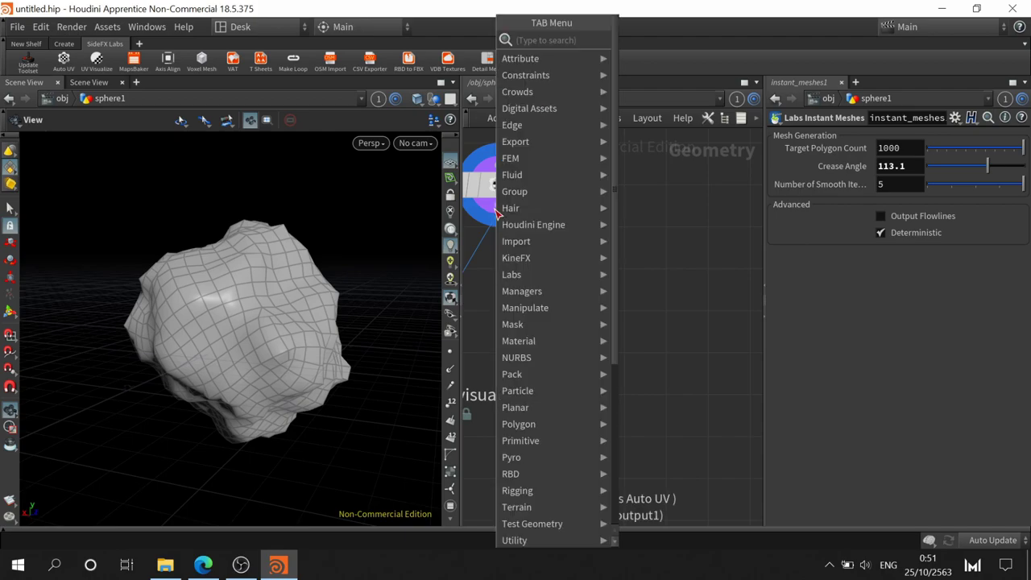
text(null)
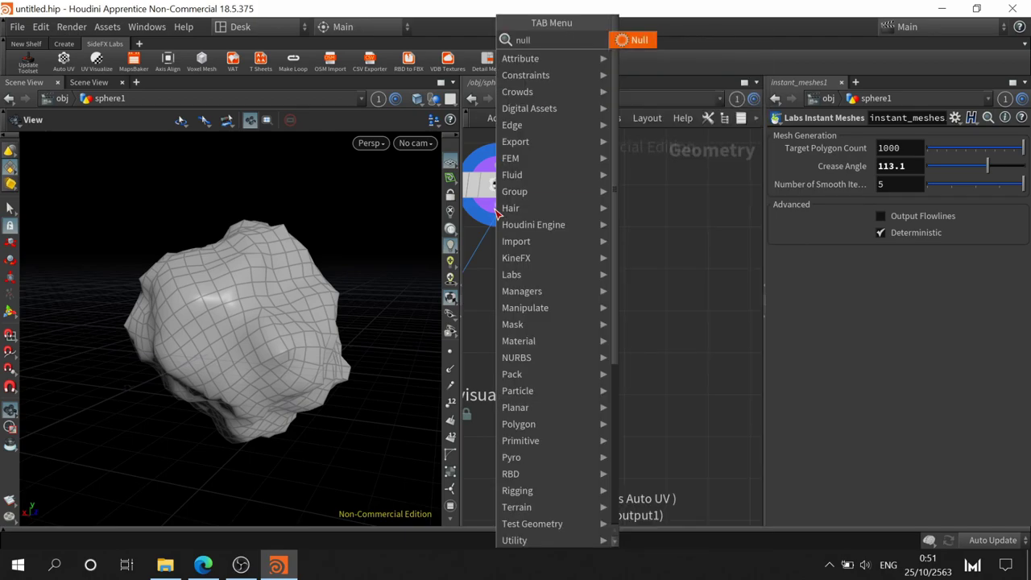
click(636, 40)
click(509, 295)
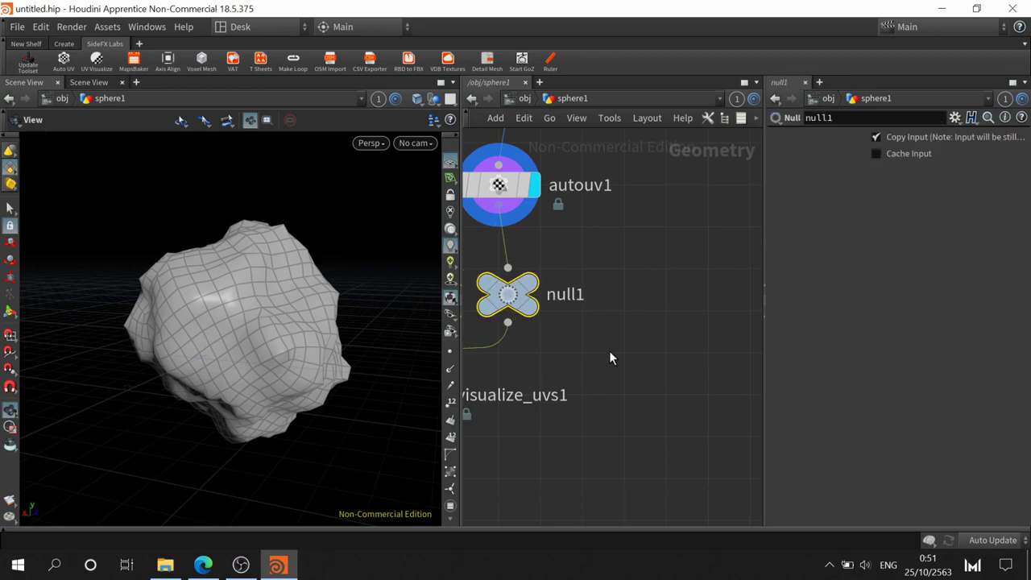
double_click(581, 294)
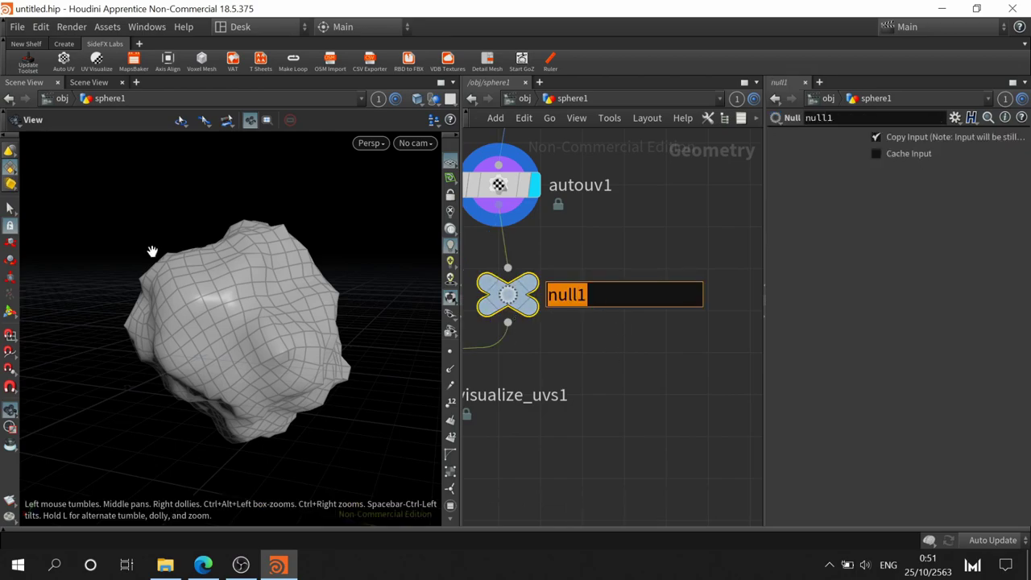
text(LOW)
key(Return)
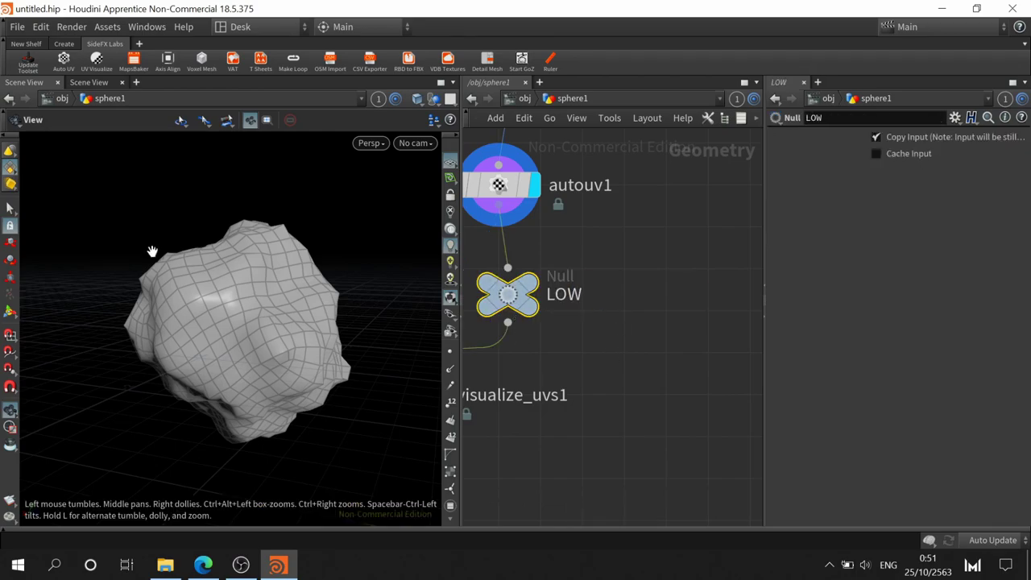
scroll(664, 267, down, 2)
middle_drag(664, 267, 584, 351)
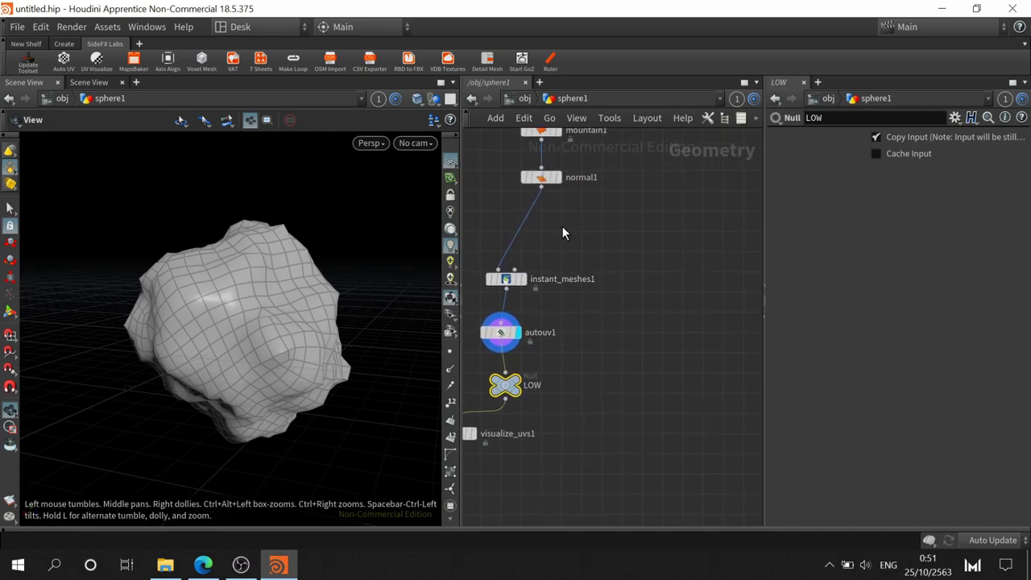
- Add a Null to the right of LOW and wire normal1's output into it
key(Tab)
text(null)
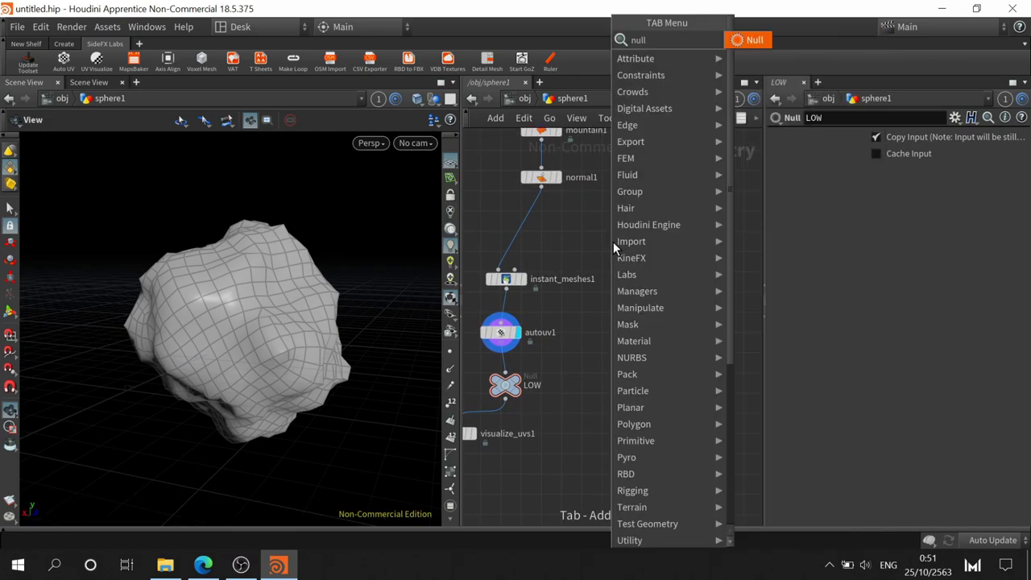
click(754, 42)
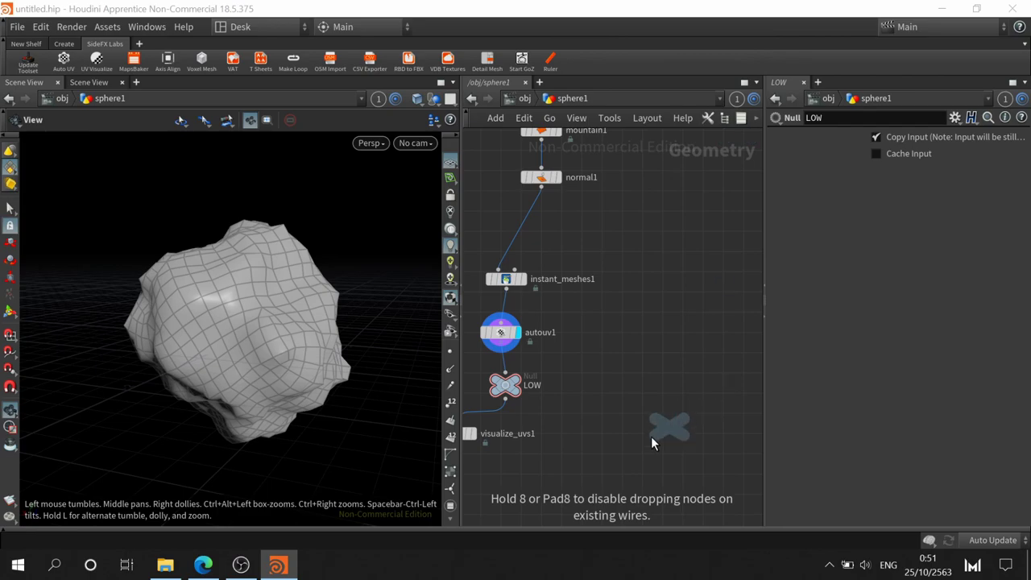
click(644, 389)
click(641, 372)
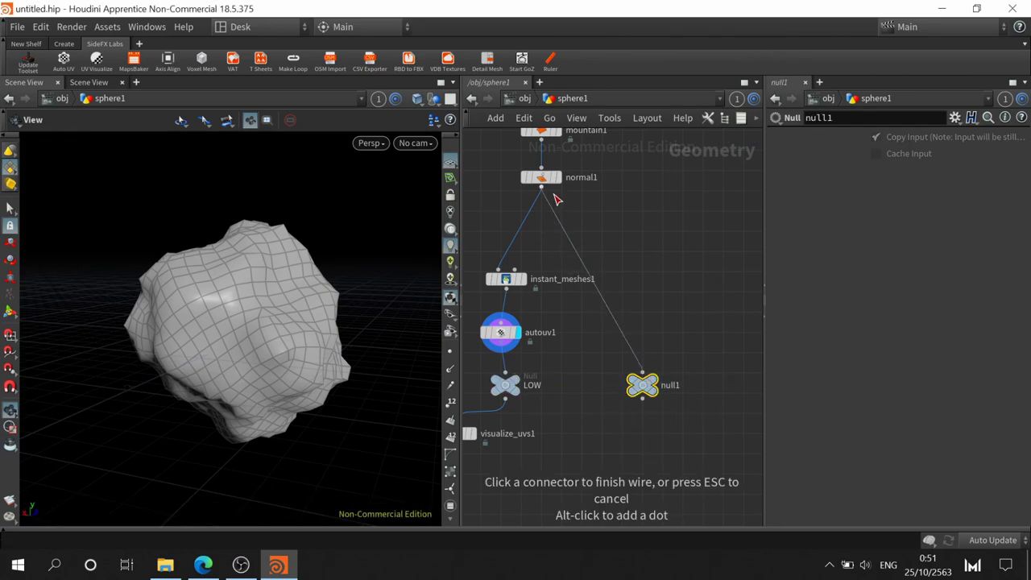
click(541, 186)
- Rename the new null to uppercase HIGH
key(F2)
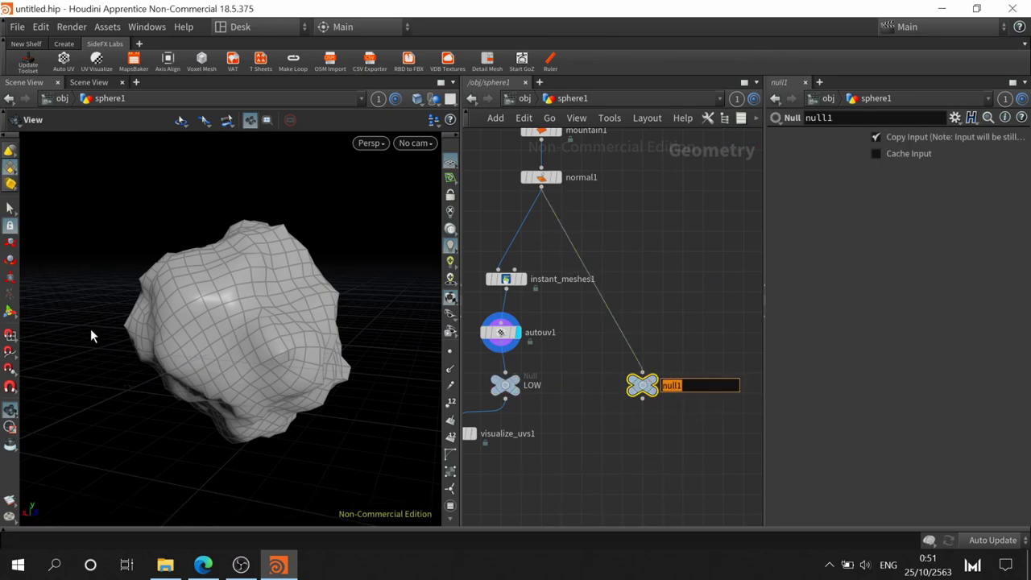
text(High)
key(Return)
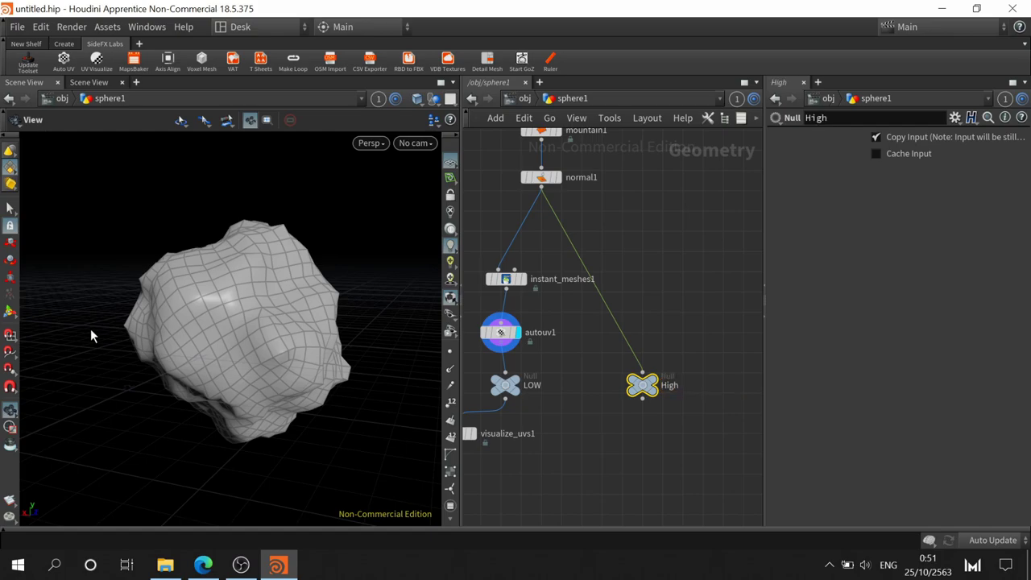
scroll(597, 428, up, 2)
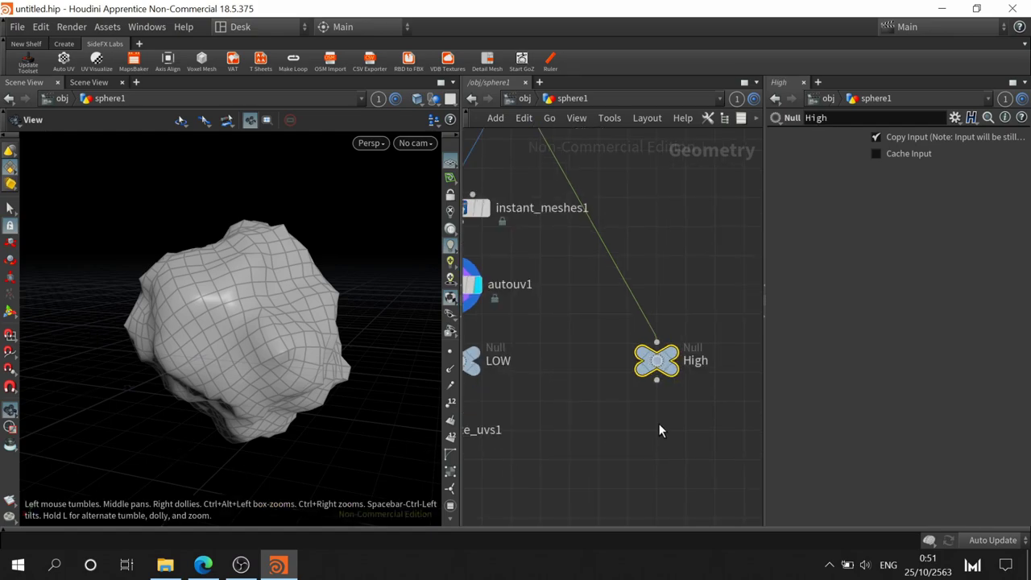
double_click(692, 360)
text(H)
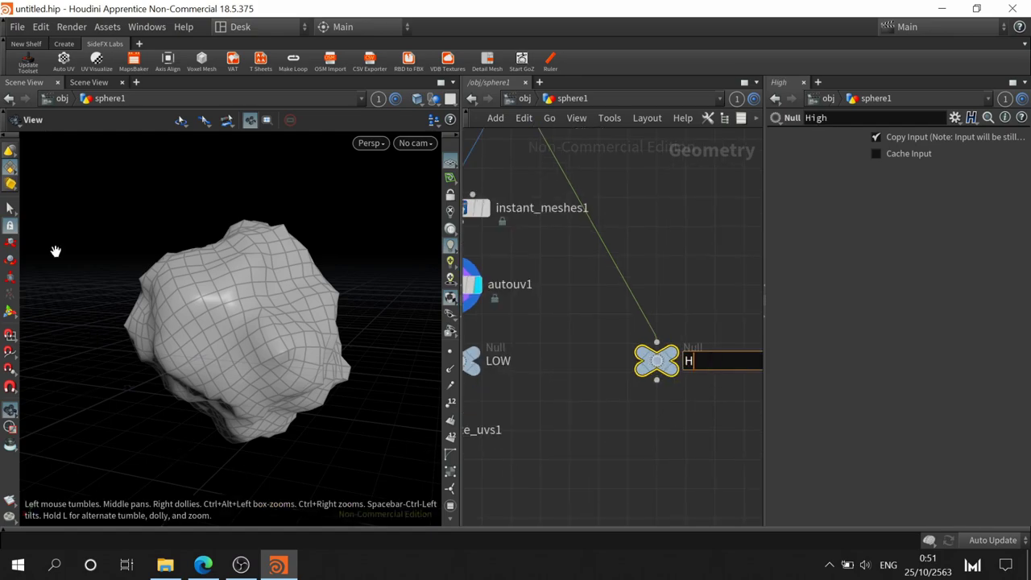
text(IGH)
key(Return)
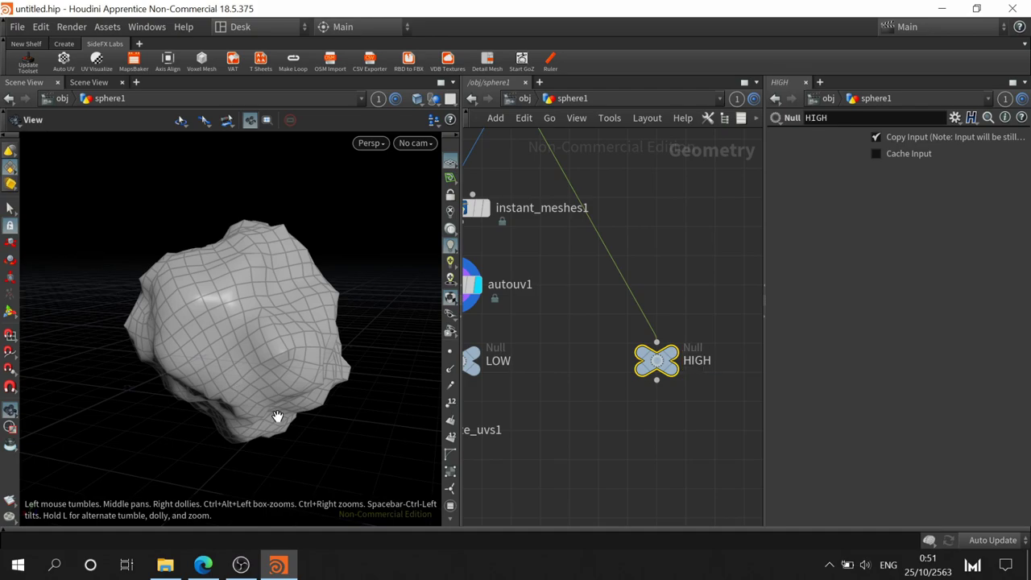
mouse_move(575, 428)
middle_down()
mouse_move(658, 279)
mouse_move(599, 268)
middle_up()
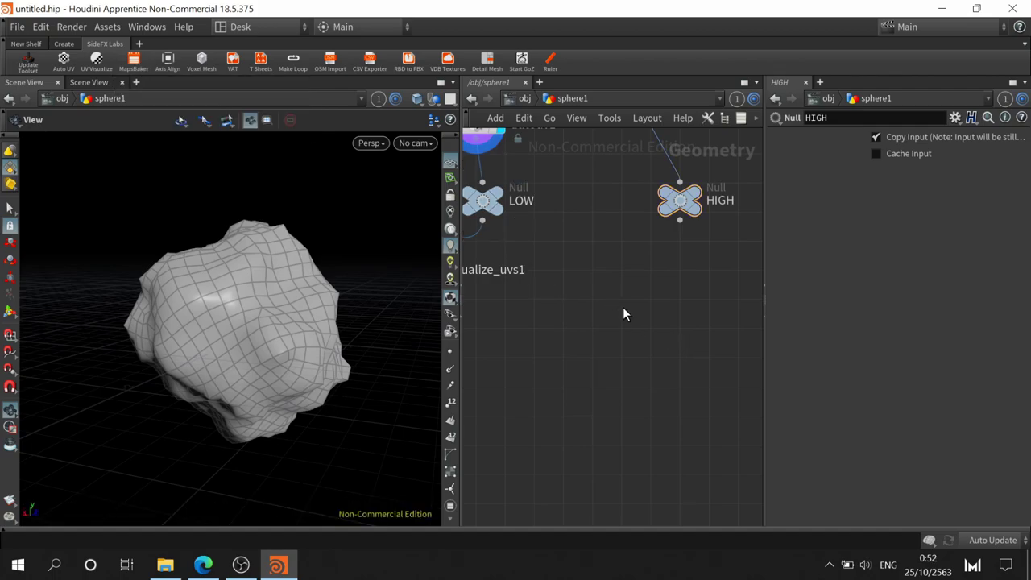
- Add a Labs Maps Baker with LOW in input 1 and HIGH in input 2, and display it
key(Tab)
text(labs)
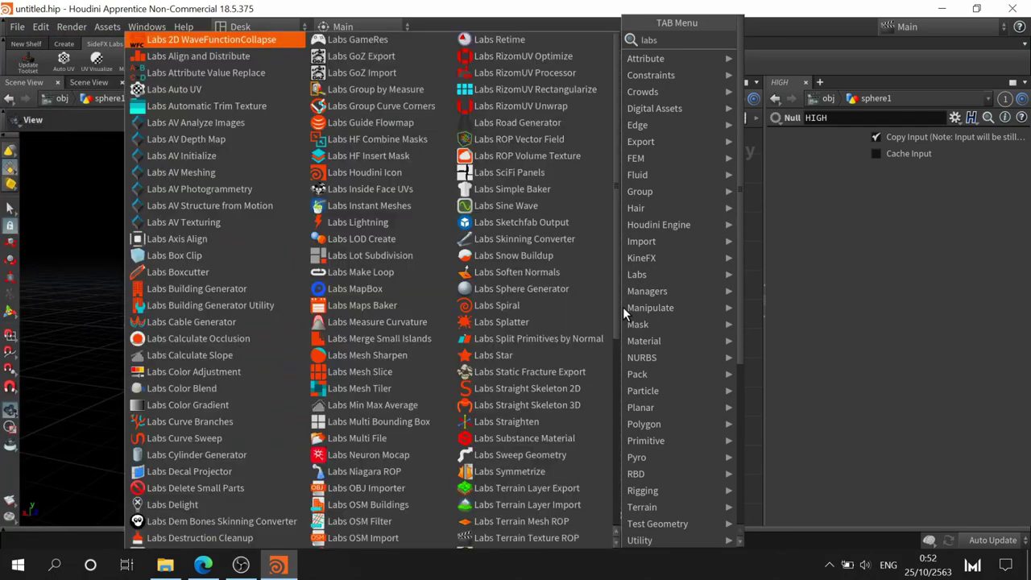
text( map)
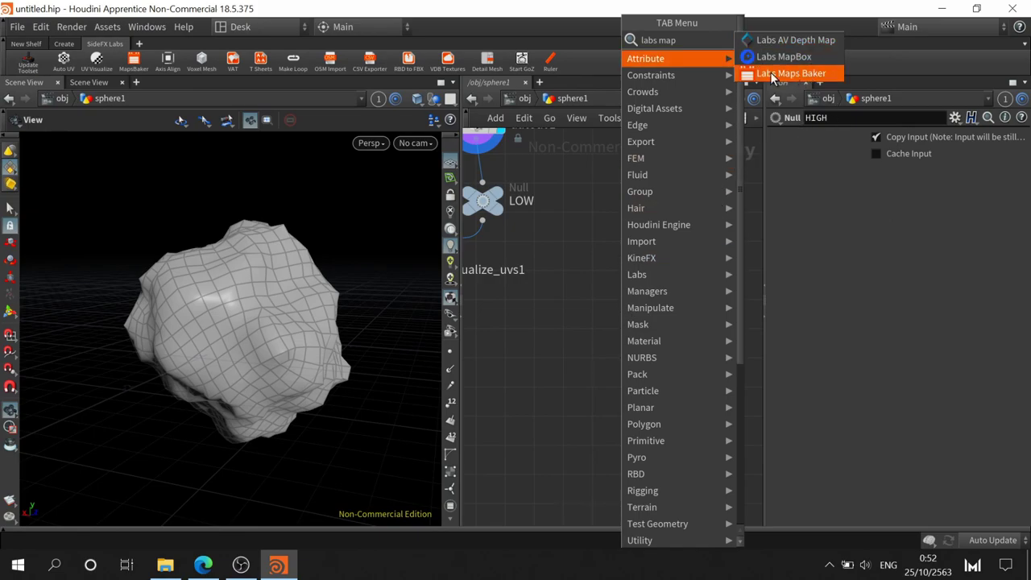
click(796, 76)
click(575, 269)
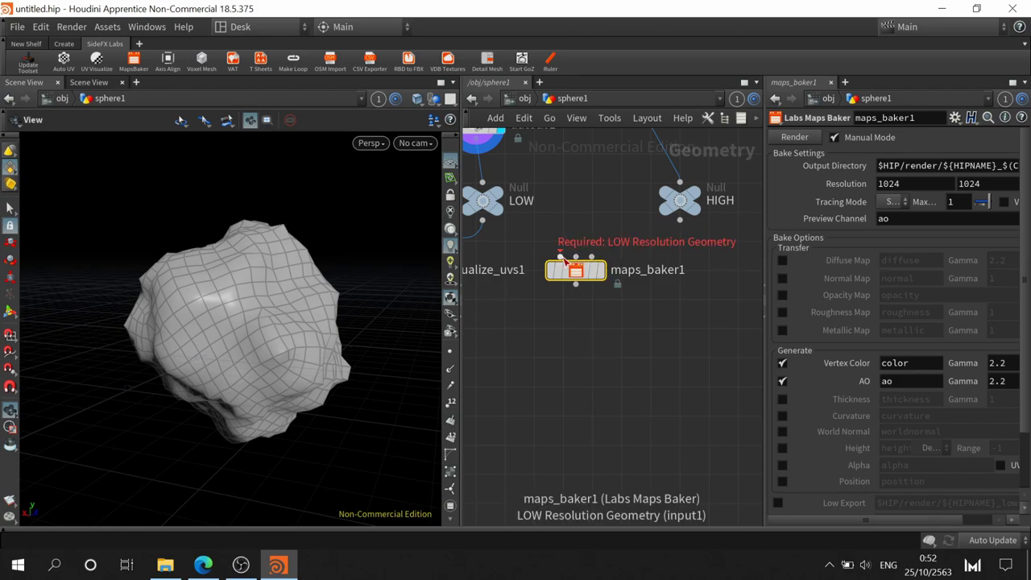
click(562, 256)
click(482, 220)
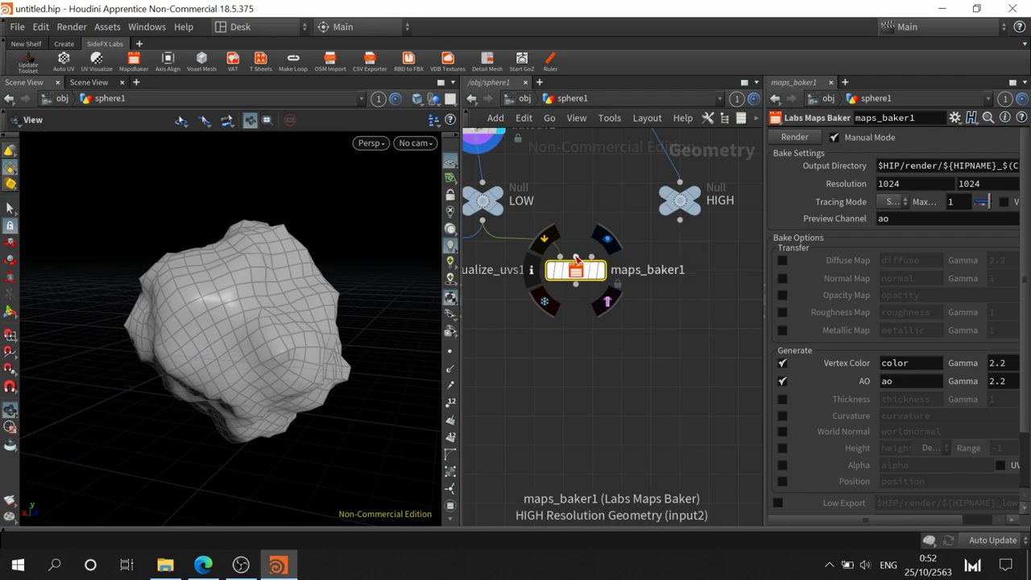
click(575, 256)
click(680, 219)
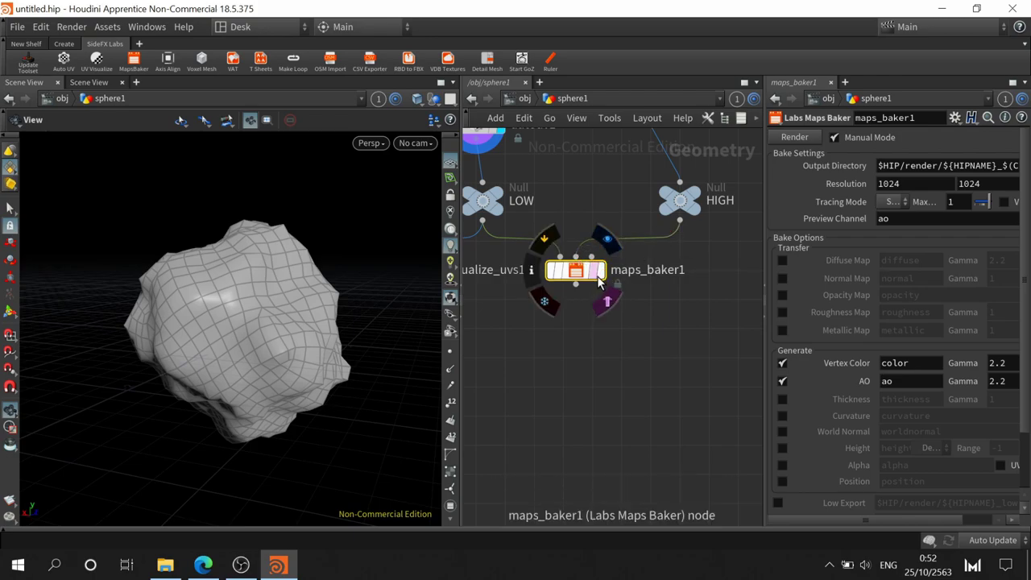
click(601, 272)
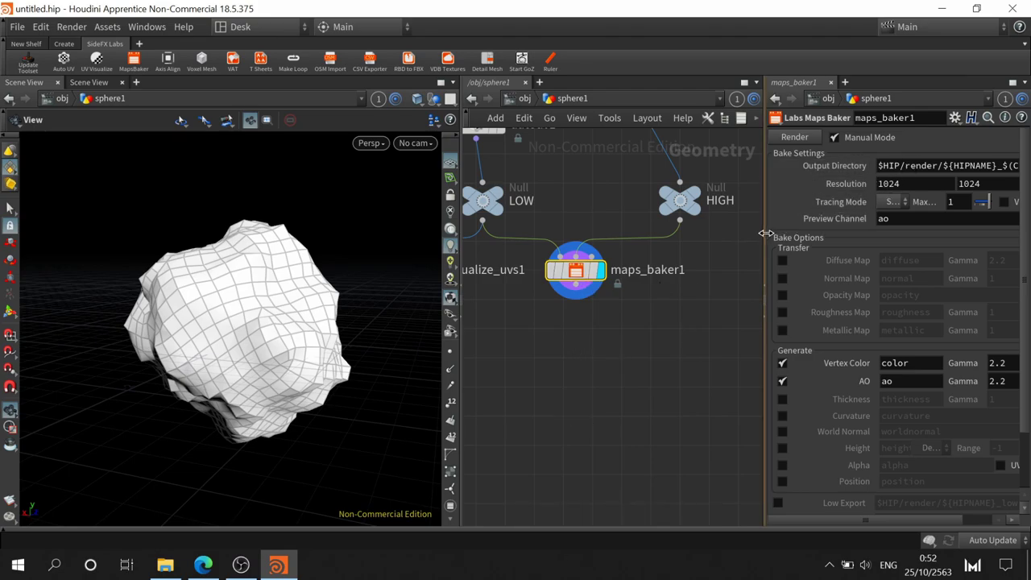
- Enable Normal Map, Curvature, World Normal, Height and Position bakes on maps_baker1
drag(765, 234, 692, 234)
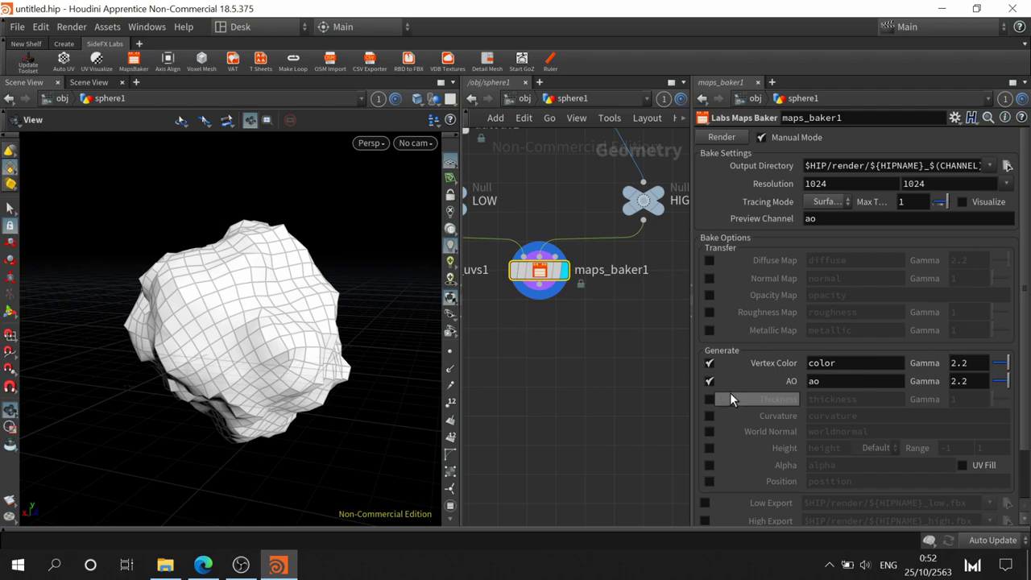
scroll(729, 398, down, 2)
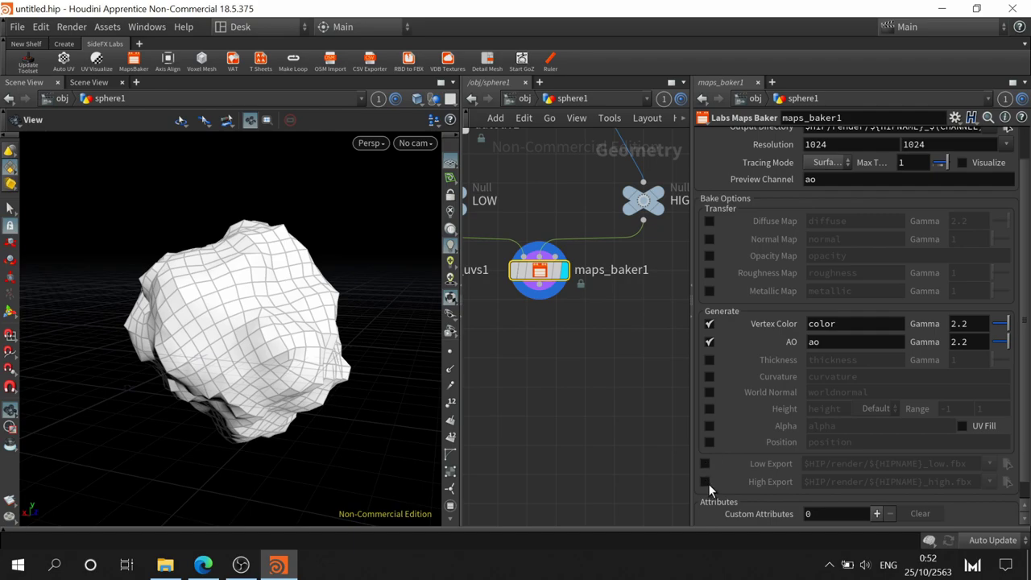
click(709, 239)
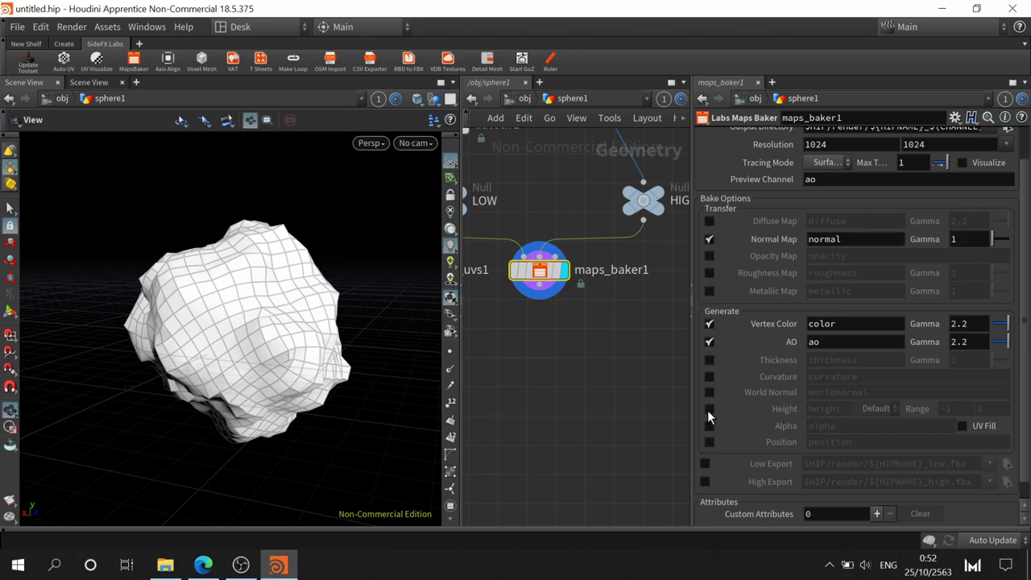
click(708, 377)
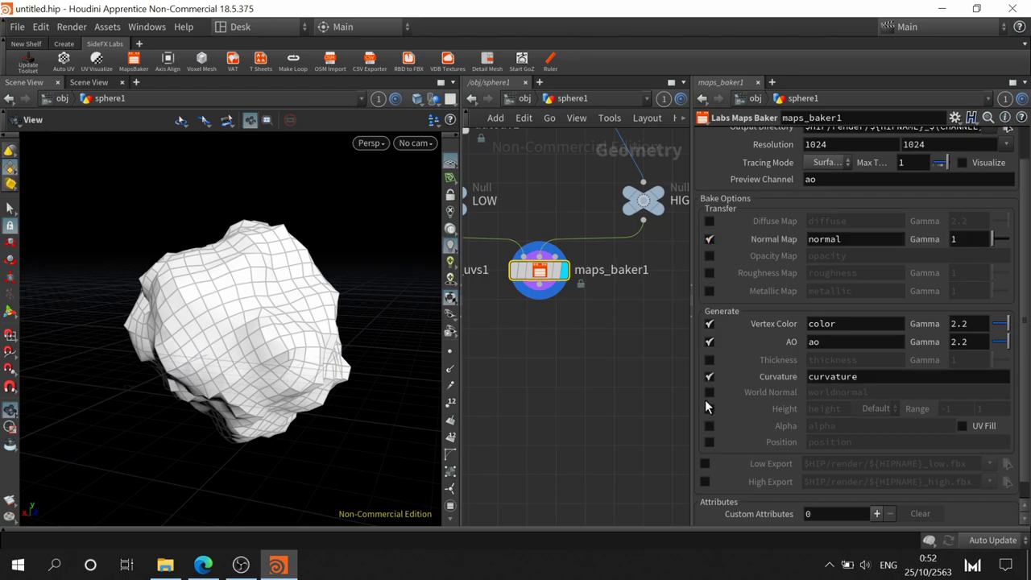
click(708, 392)
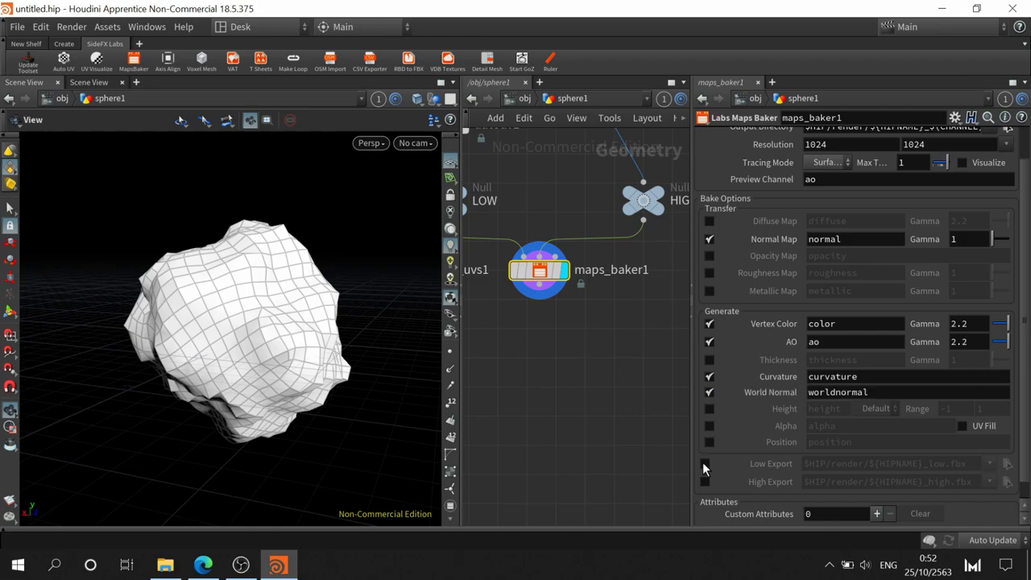
click(709, 409)
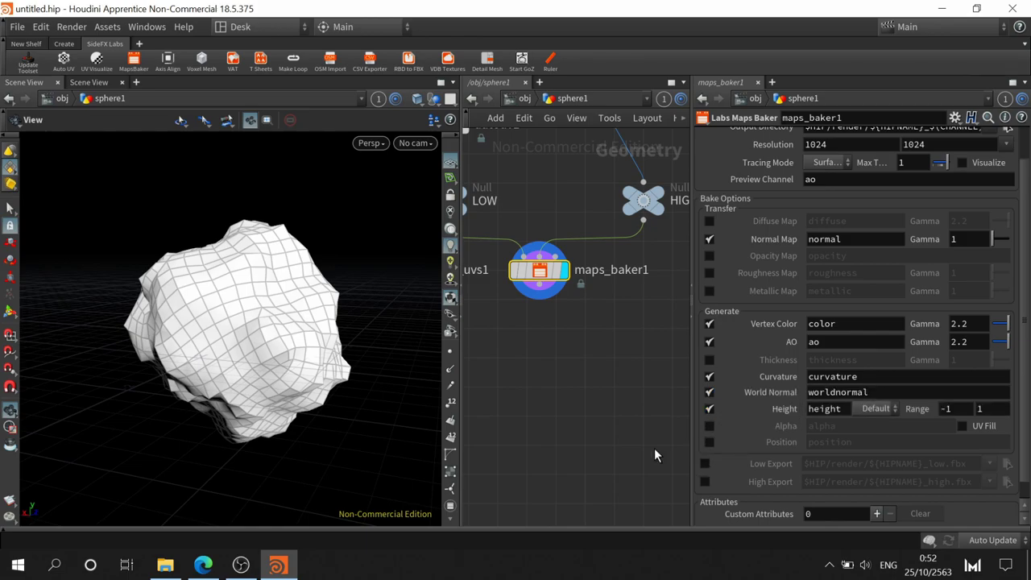
click(707, 444)
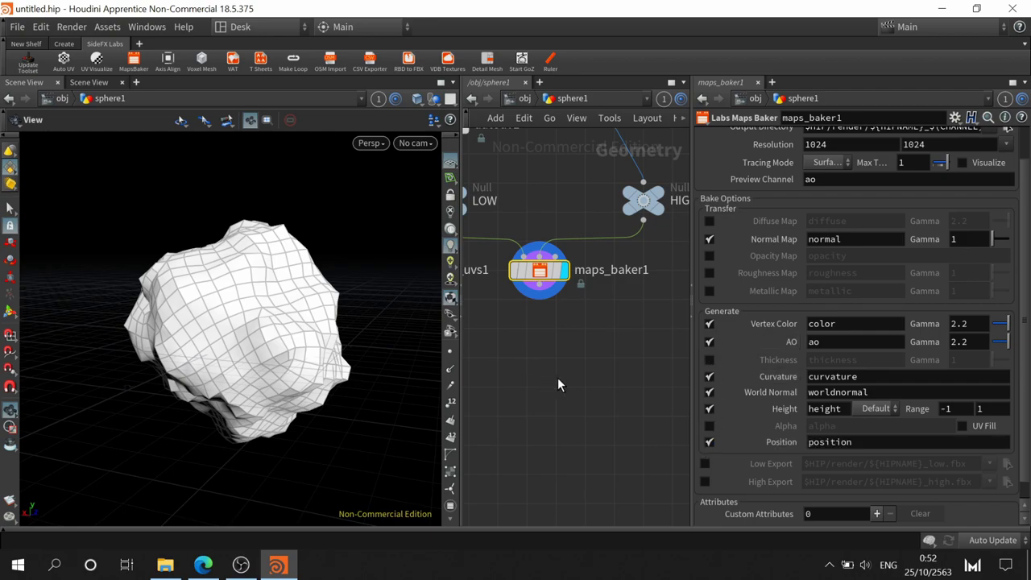
scroll(1007, 214, up, 2)
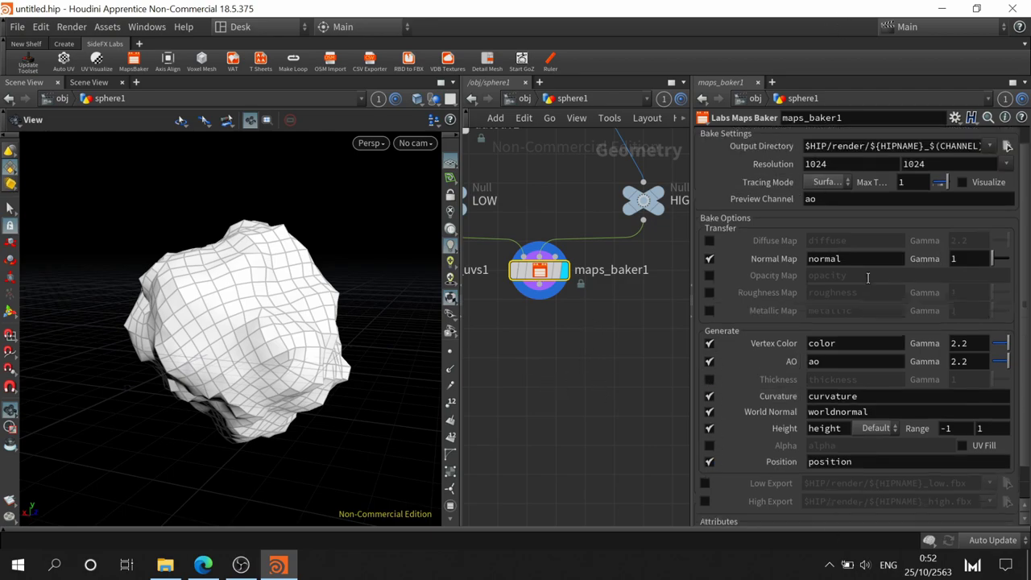
scroll(1007, 214, up, 1)
- Set bake resolution to 2048 x 2048 and output to a new Desktop folder named test
click(1006, 183)
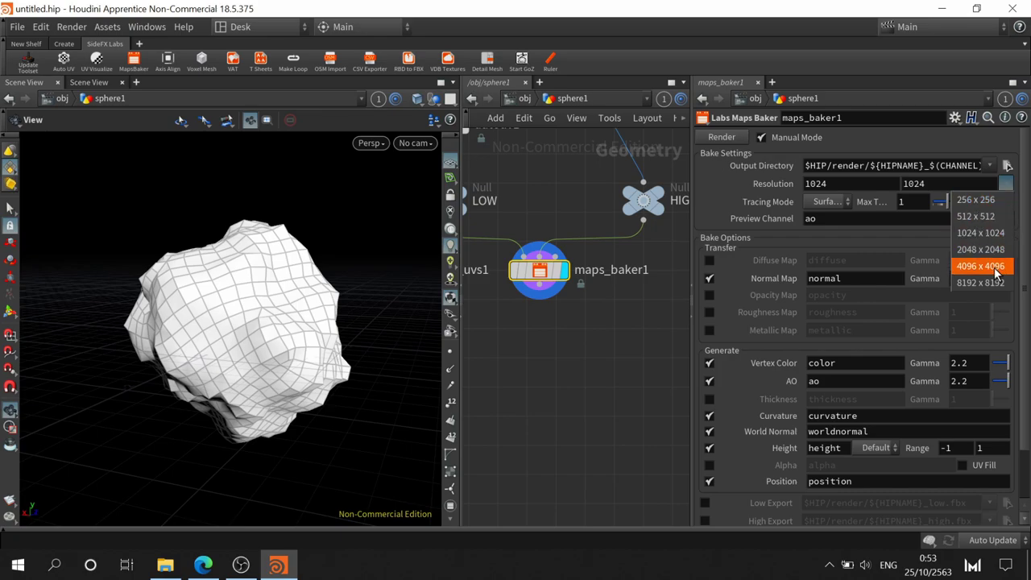
click(980, 249)
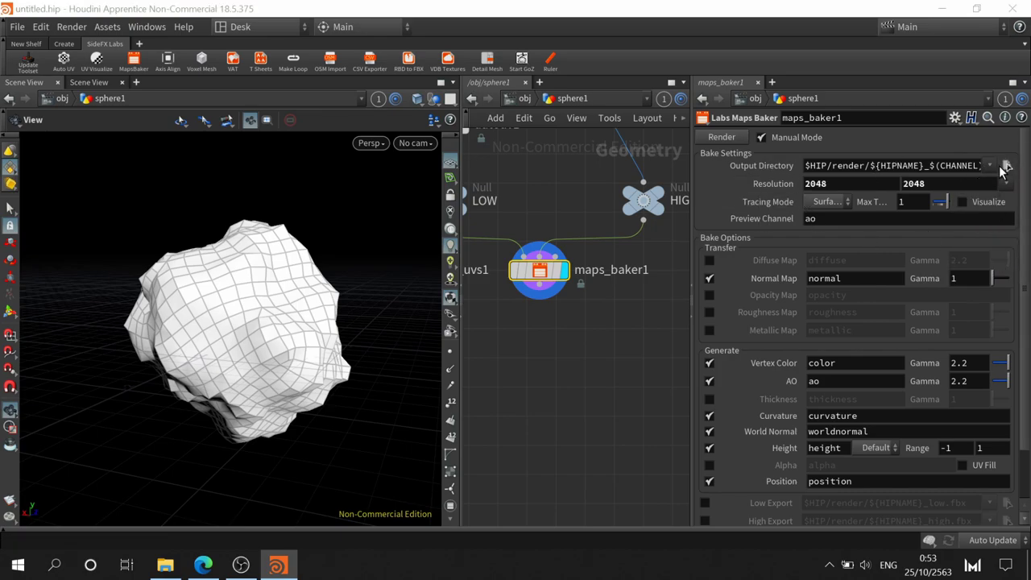
click(1007, 167)
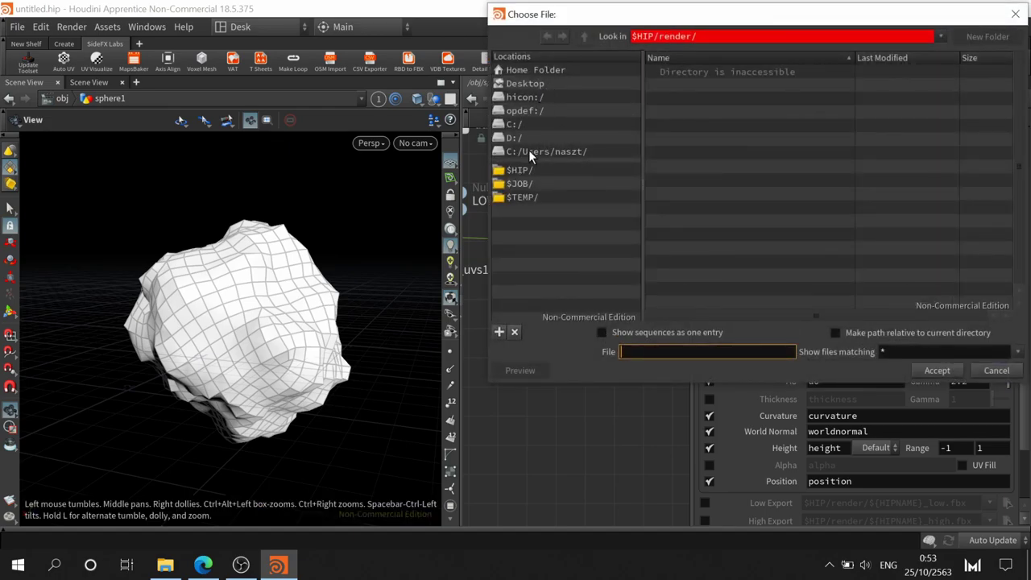
click(525, 84)
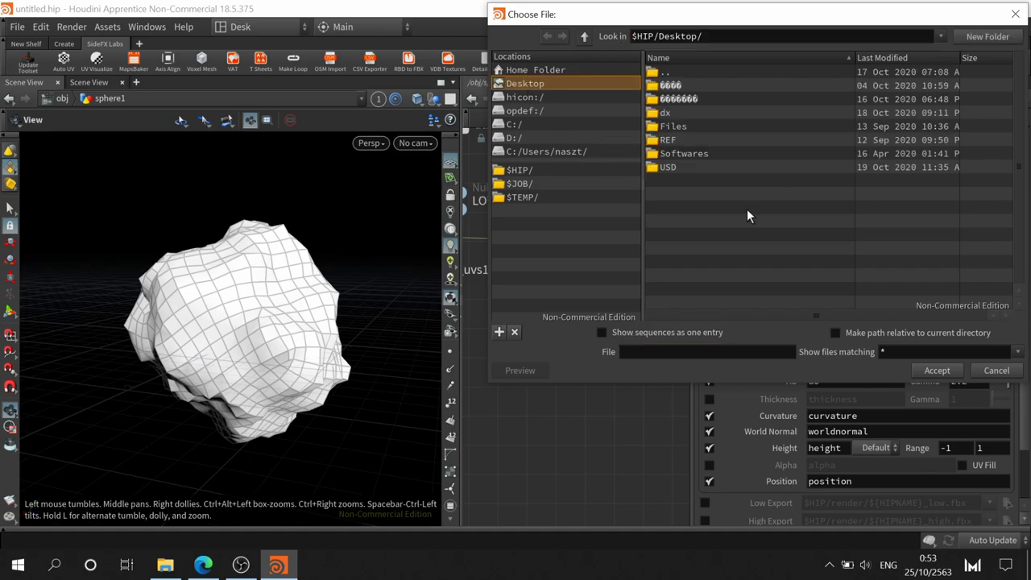
right_click(680, 201)
click(903, 214)
click(1000, 47)
text(t)
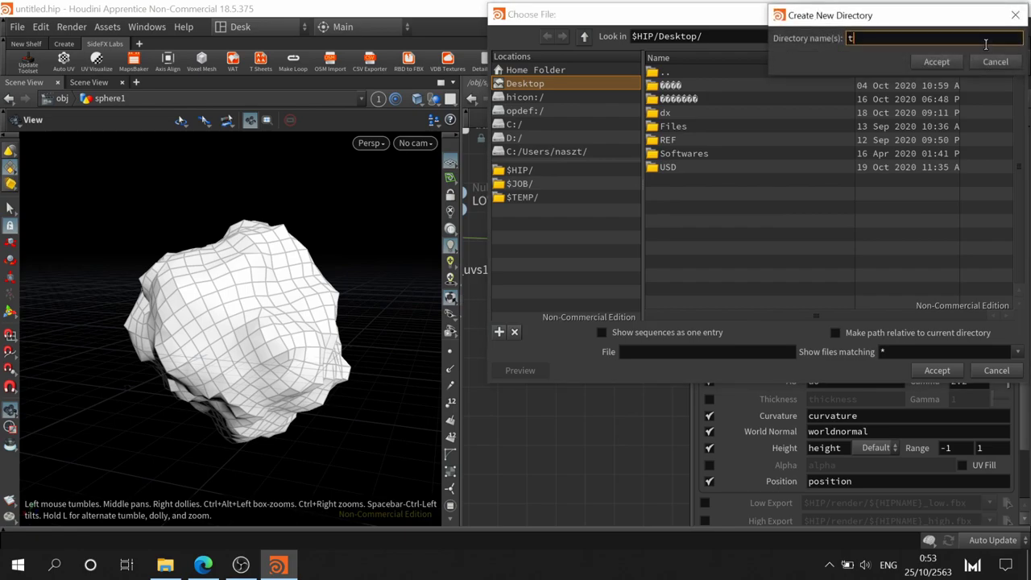
text(est)
key(Return)
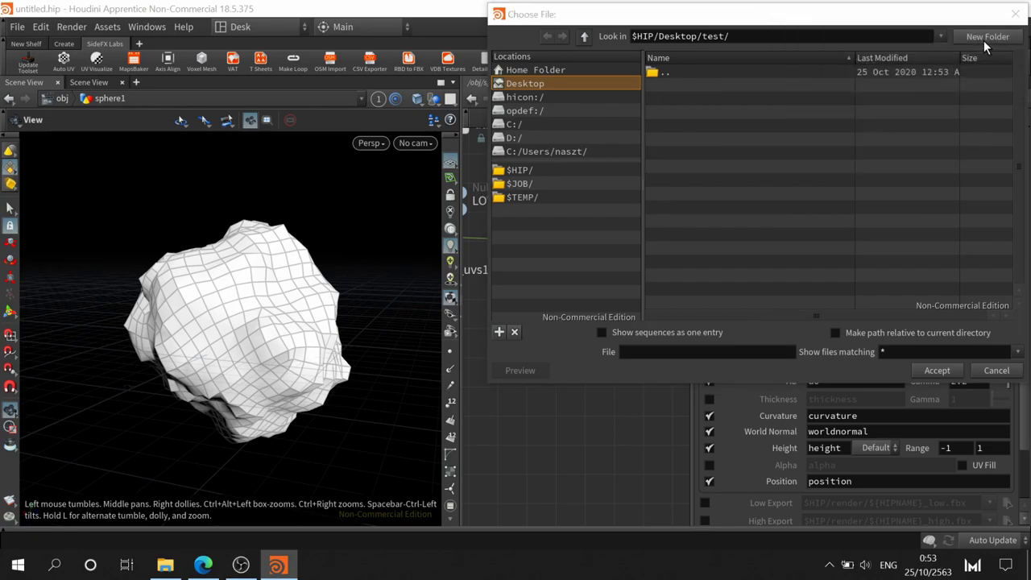
click(936, 370)
click(934, 166)
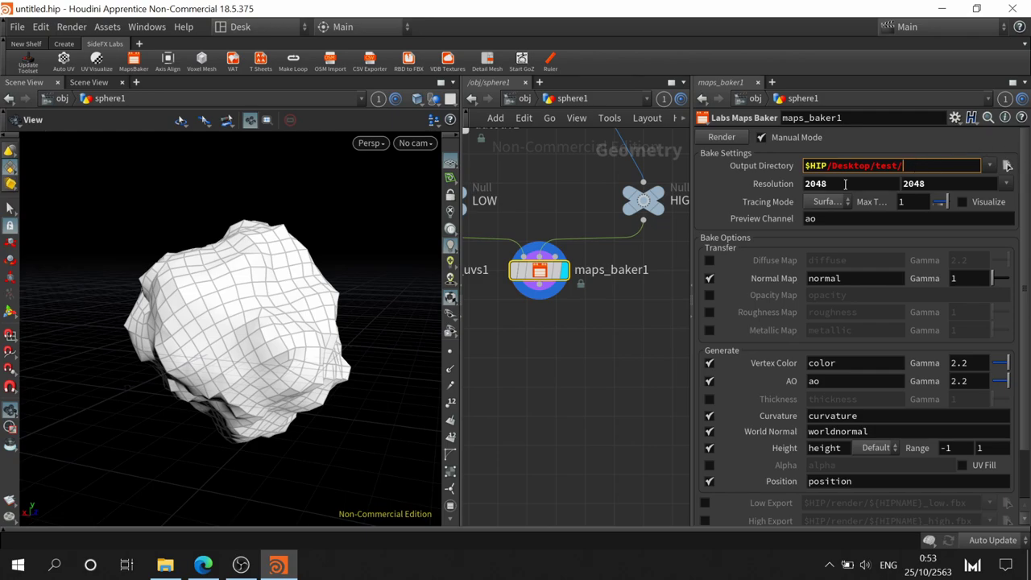
- Set the output path to $HIP/Desktop/test/test.png, keeping Surface Normal tracing
text(test)
text(.png)
key(Return)
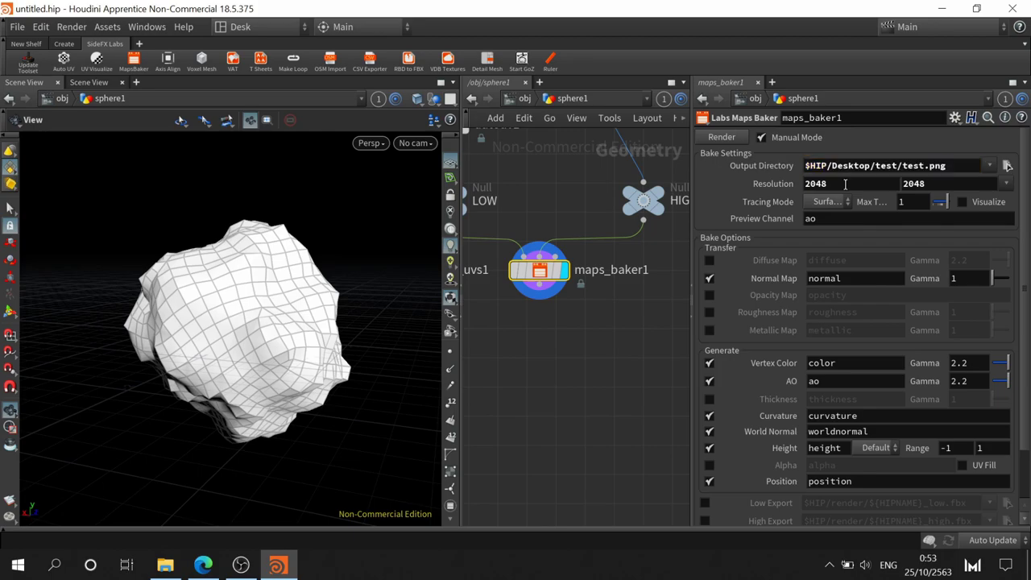
click(836, 202)
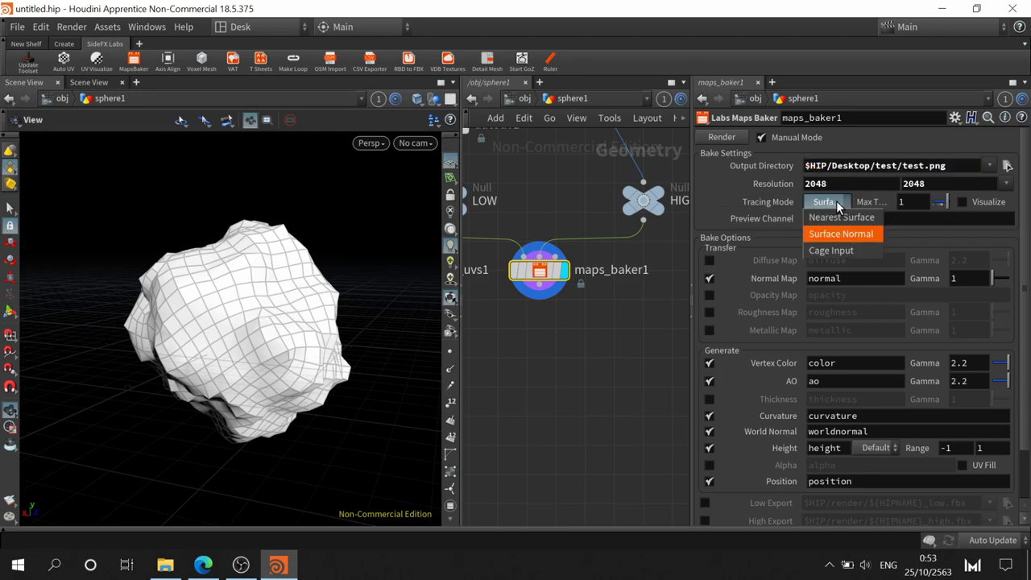
click(836, 201)
click(836, 200)
click(835, 200)
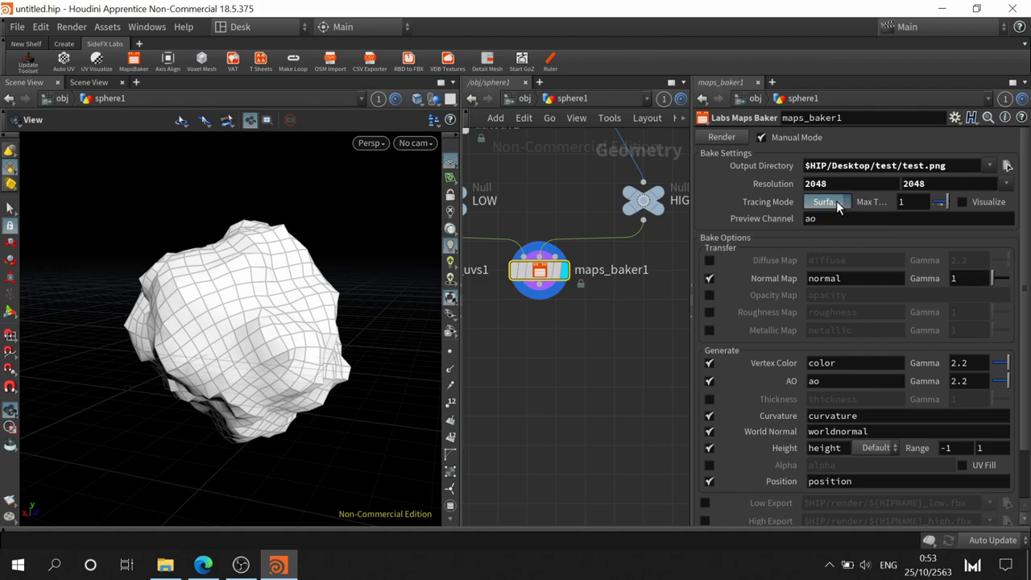
scroll(1026, 161, down, 3)
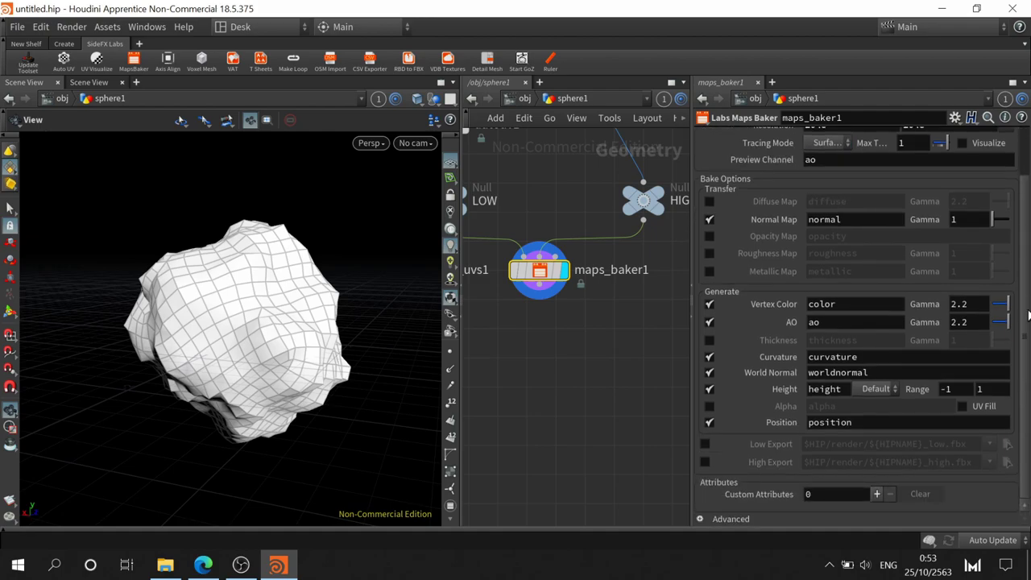
scroll(1027, 314, up, 3)
scroll(805, 362, down, 2)
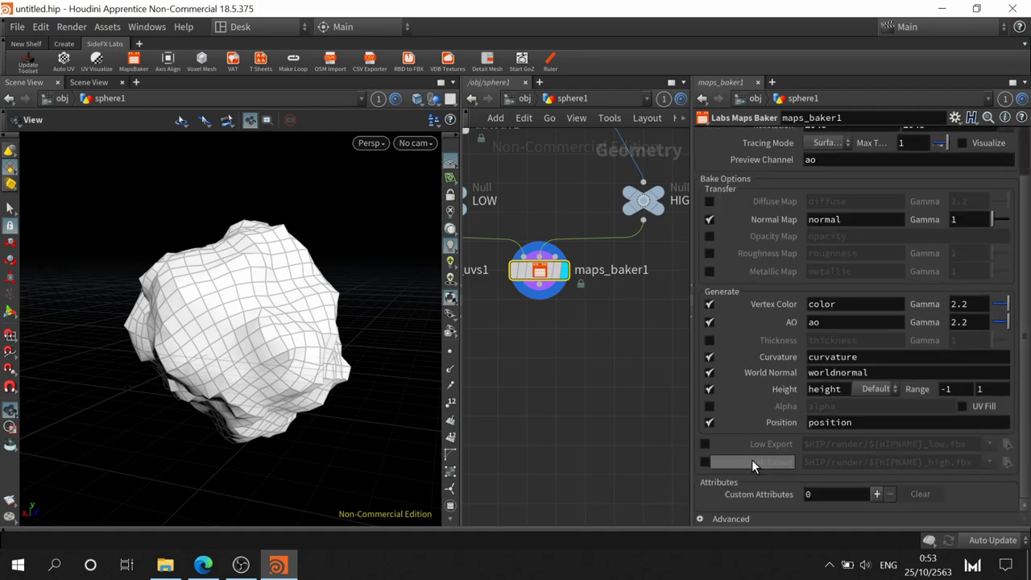
- Turn on Low Export and High Export FBX output and expand the Advanced options
click(707, 443)
click(705, 461)
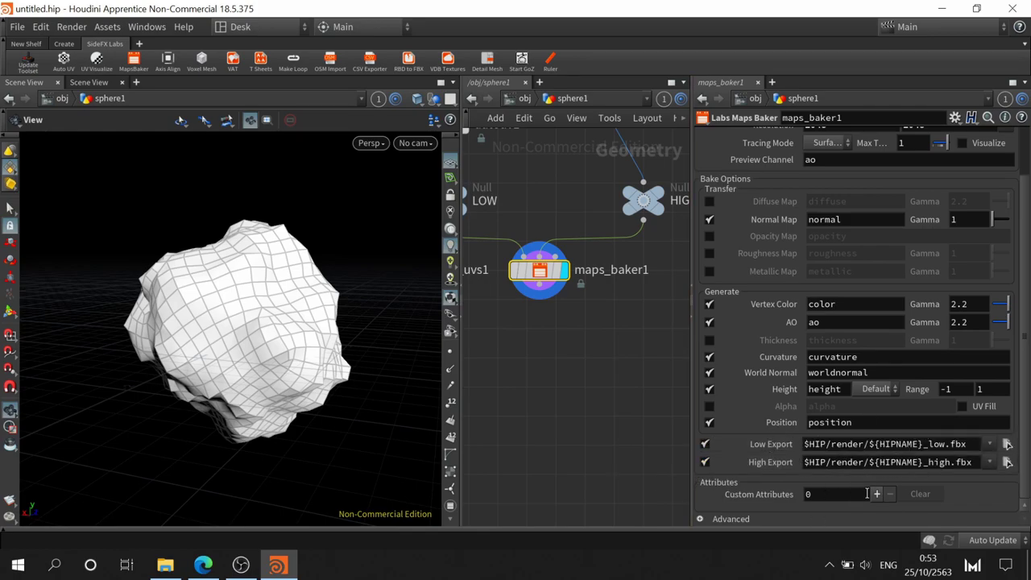
click(700, 518)
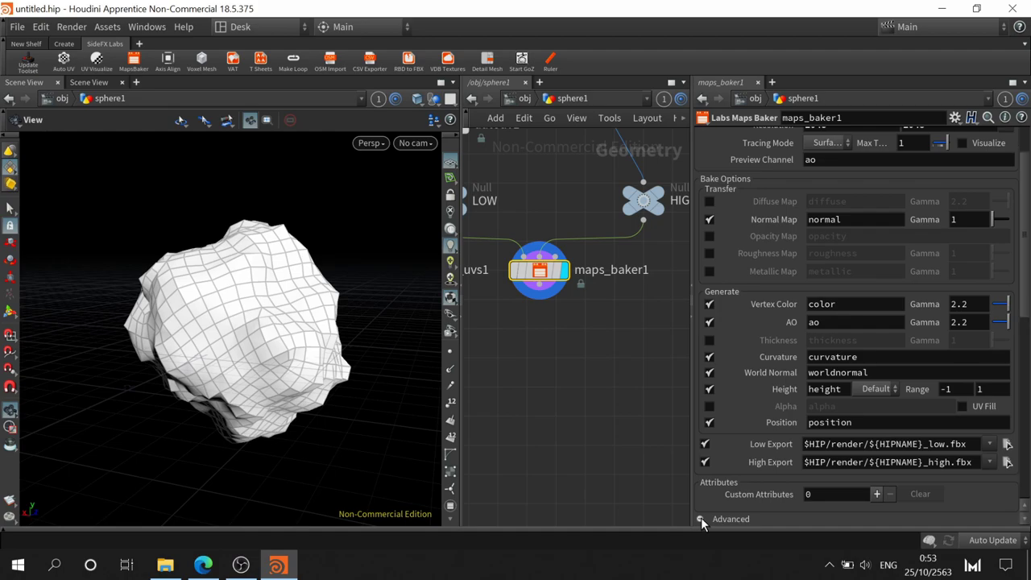
scroll(839, 485, down, 3)
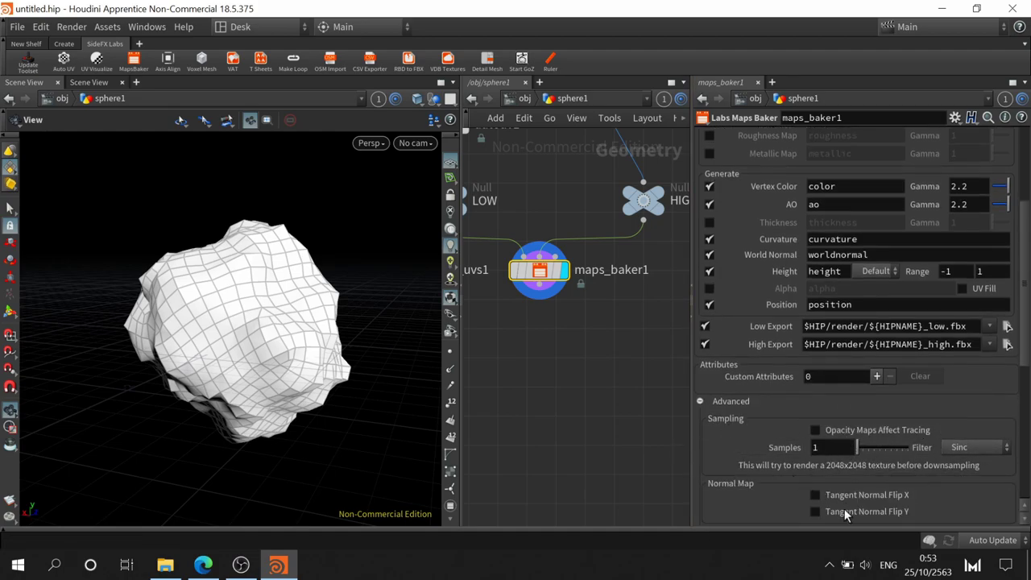
scroll(789, 378, up, 1)
scroll(728, 248, up, 4)
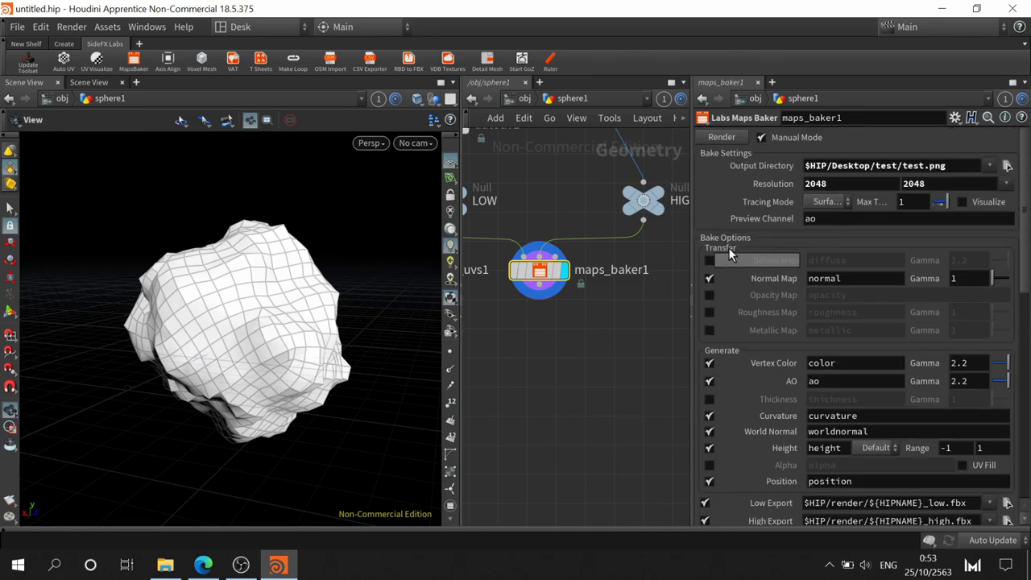
click(730, 138)
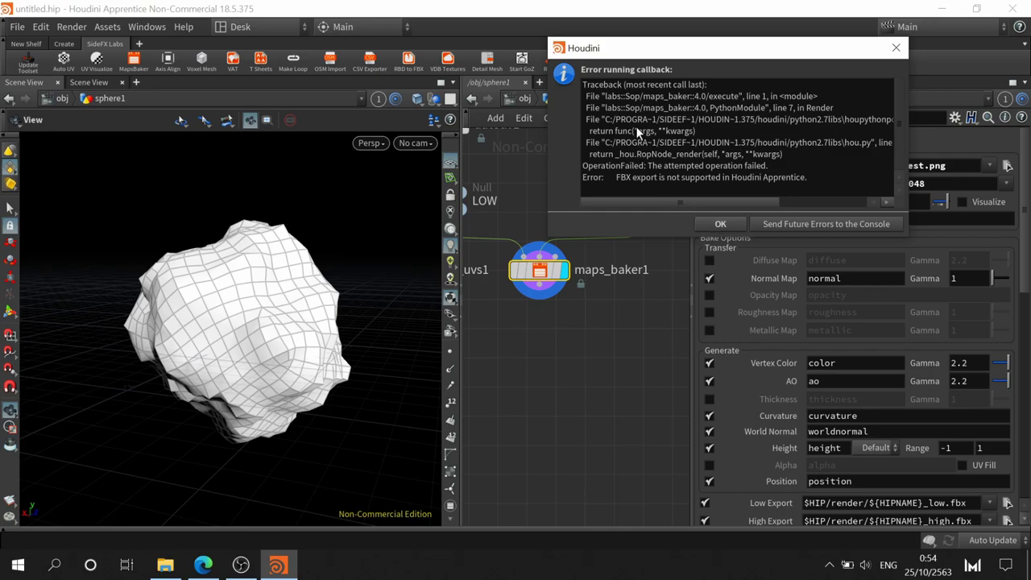
click(719, 225)
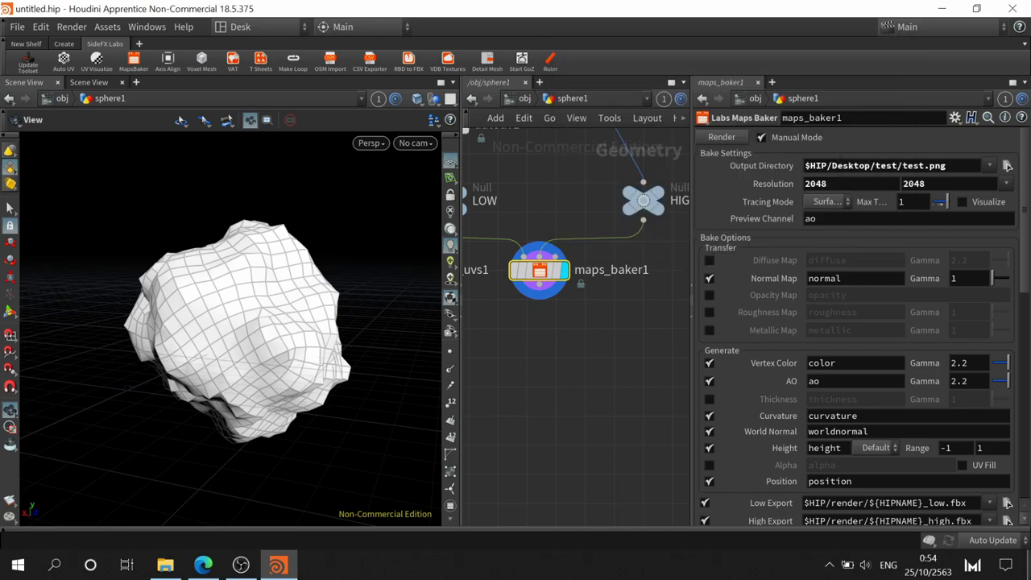
- Confirm in File Explorer that Desktop\test is still empty, then return to Houdini
click(165, 565)
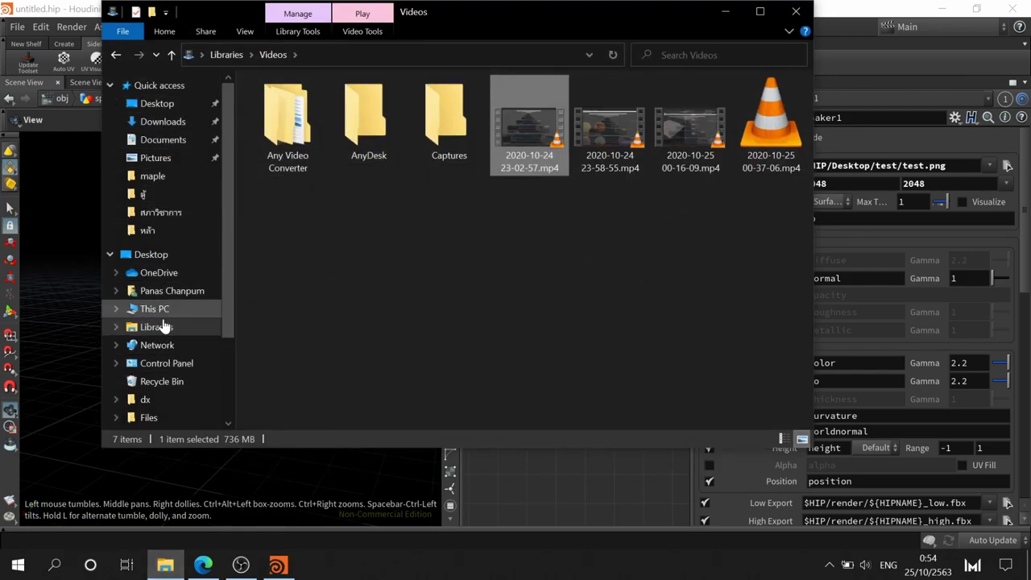
click(170, 293)
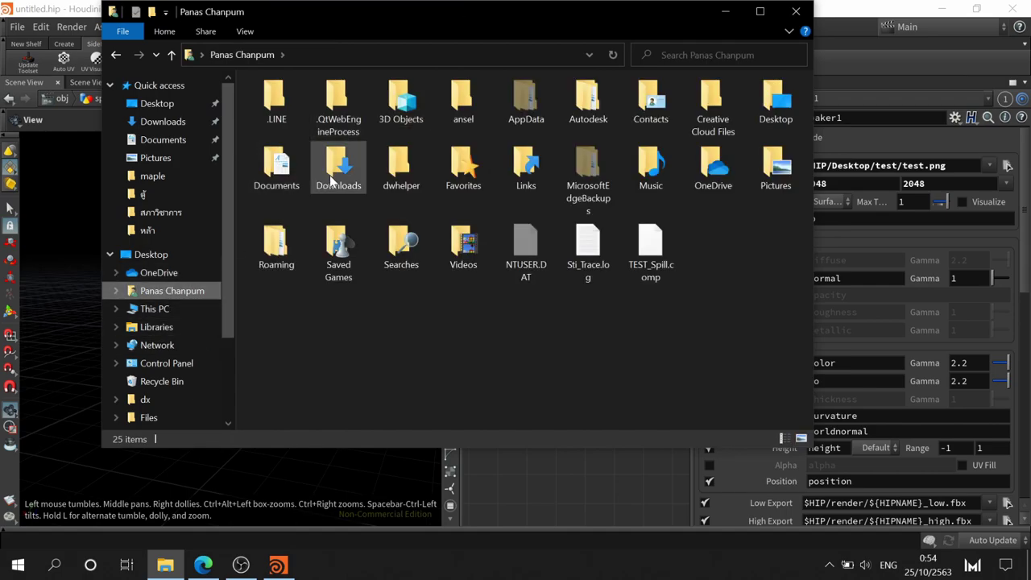
double_click(768, 101)
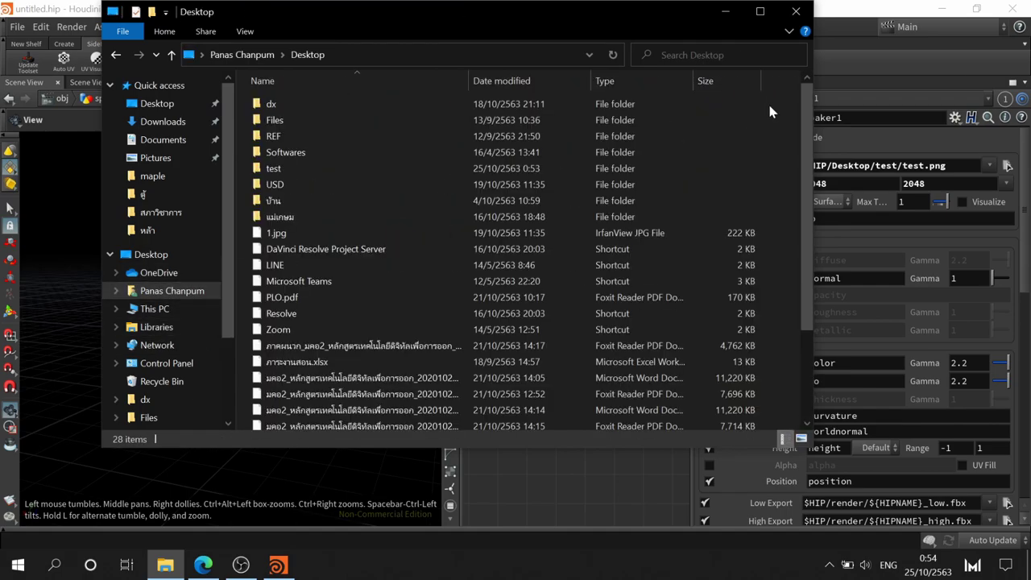
double_click(315, 169)
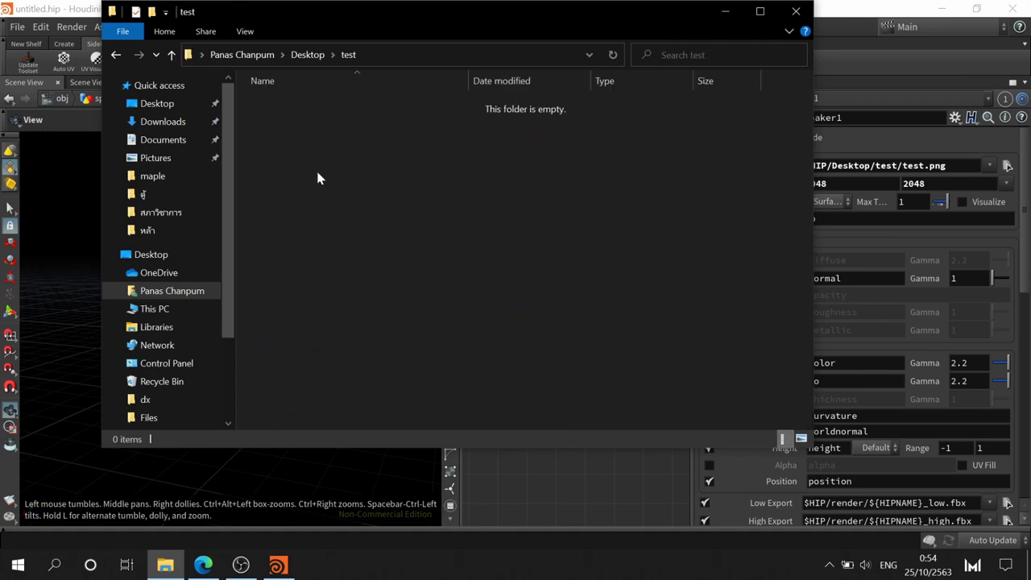
click(585, 465)
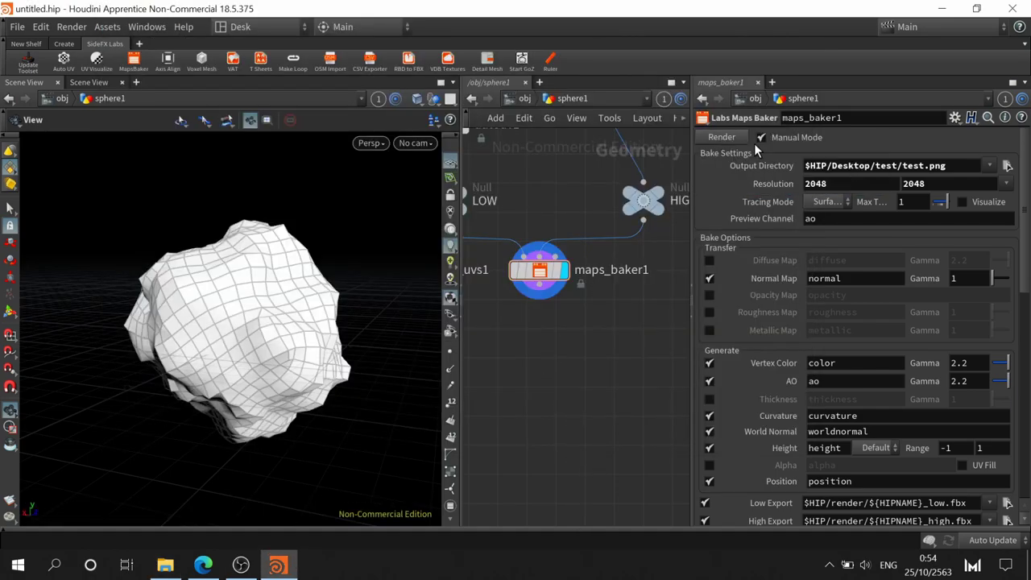
- Re-run the maps bake, then dismiss the console, fatal error and crash-report prompts
click(721, 139)
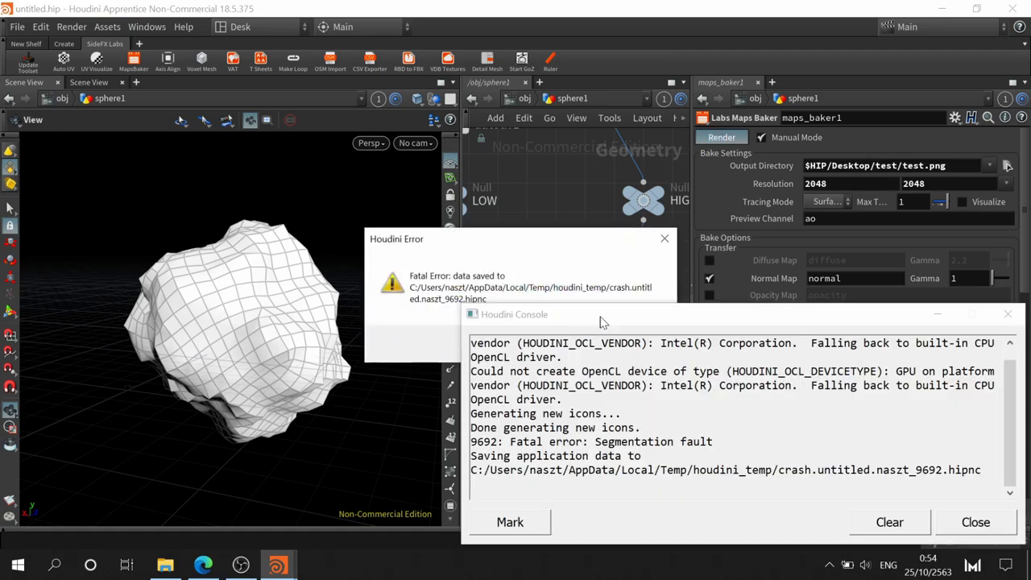
drag(600, 316, 467, 248)
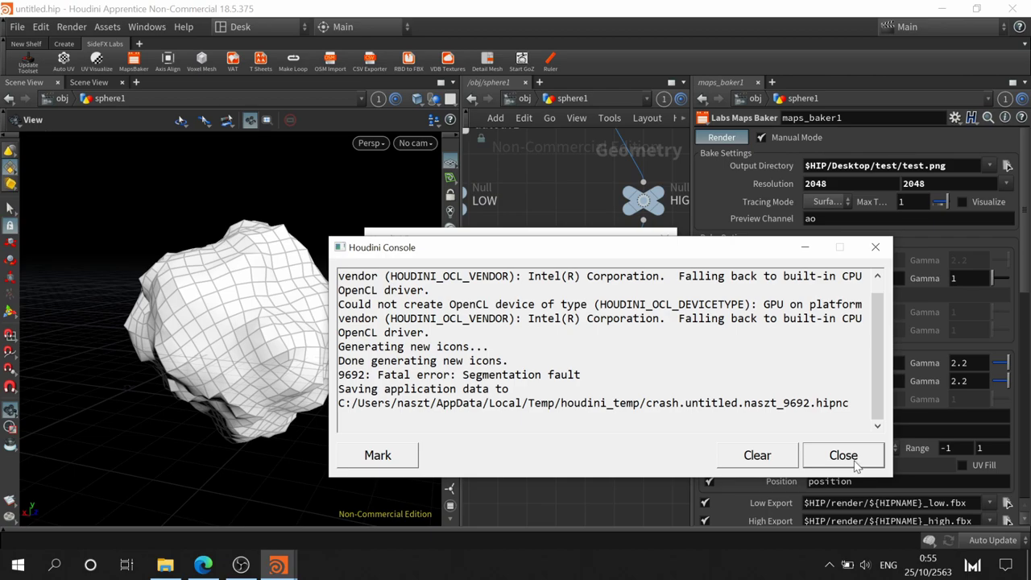
click(855, 465)
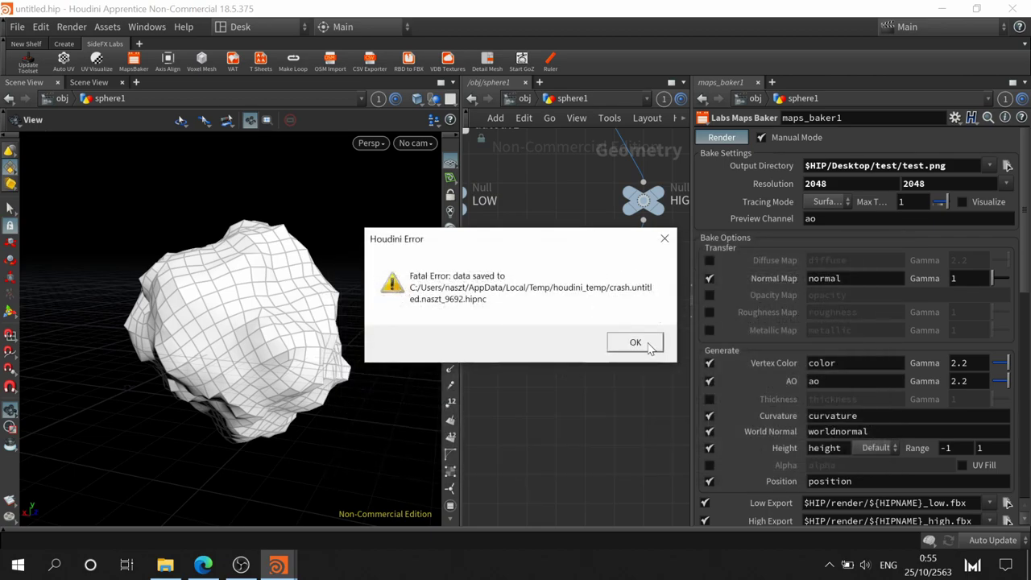
click(650, 347)
click(627, 347)
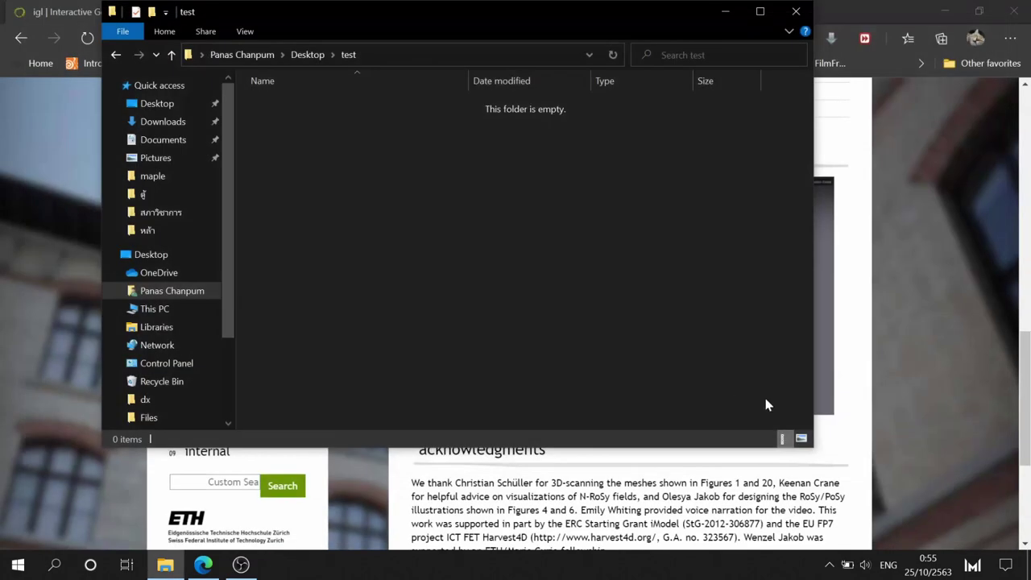
- Close the test folder window and relaunch Houdini FX 18.5.375 from the Start menu
click(795, 12)
click(6, 570)
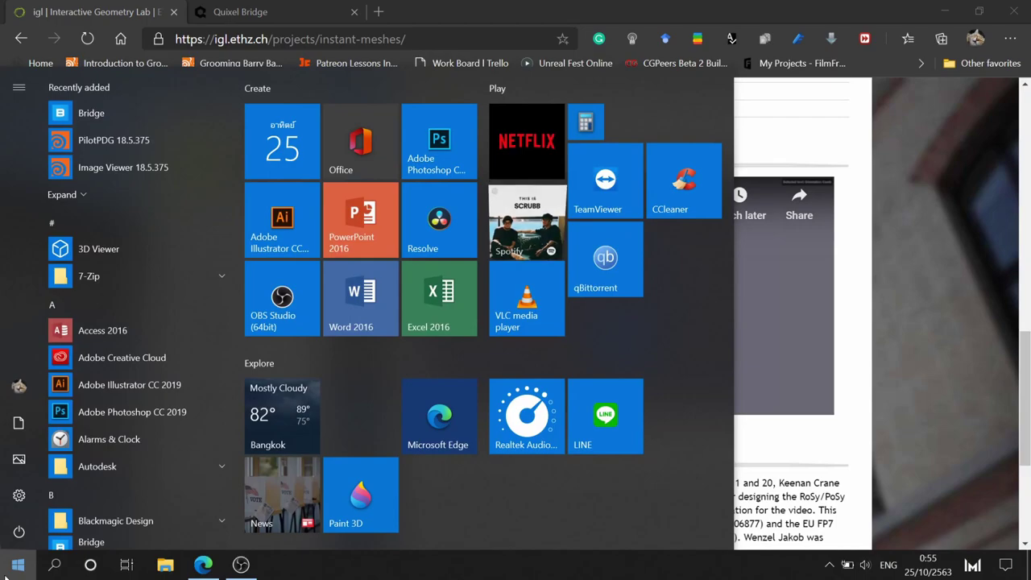
text(hou)
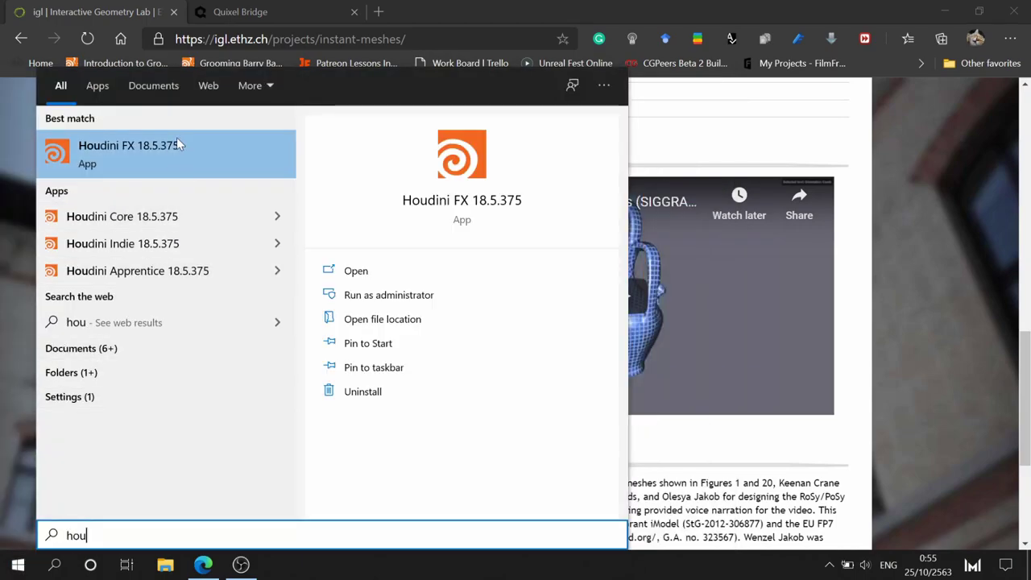
click(178, 142)
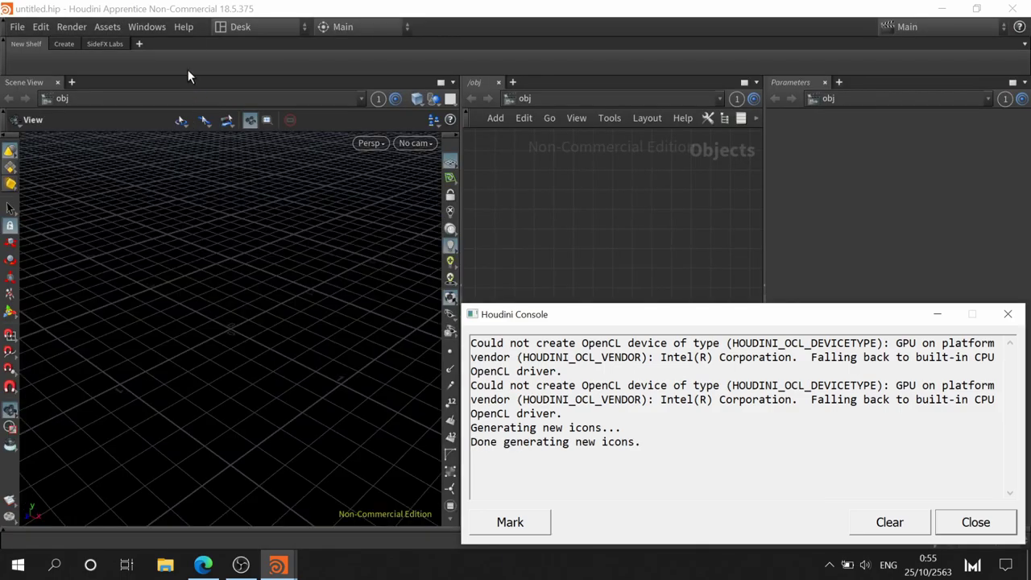
- Add a Sphere node to the network and set its primitive type to Polygon Mesh
click(975, 521)
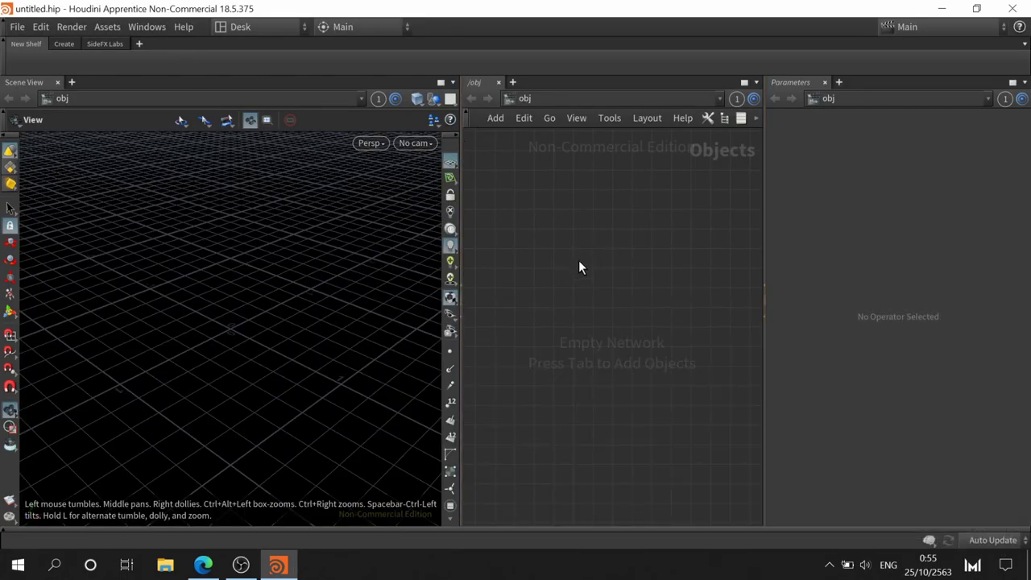
key(Tab)
text(spher)
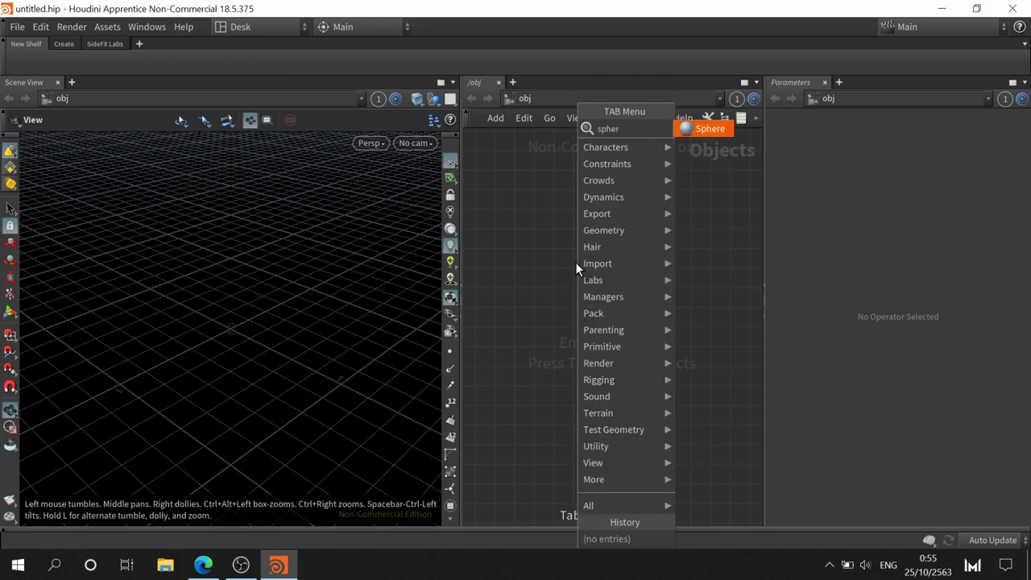
click(710, 129)
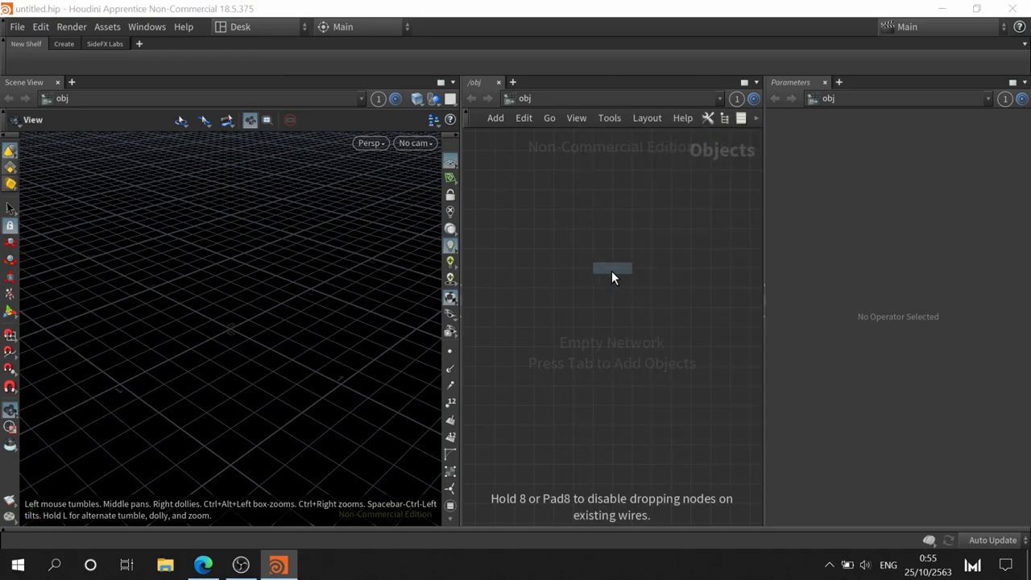
click(611, 271)
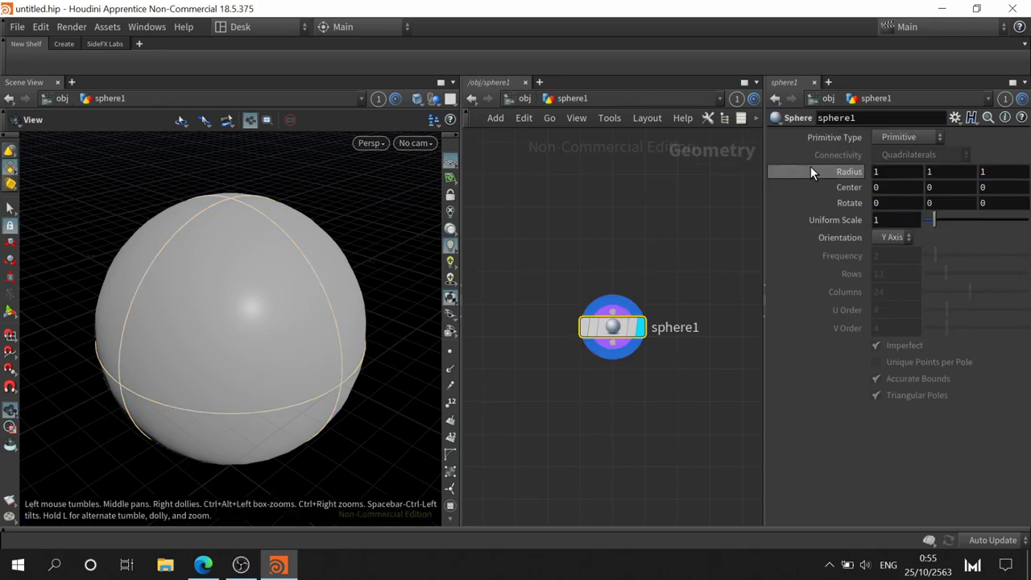
click(902, 137)
click(909, 186)
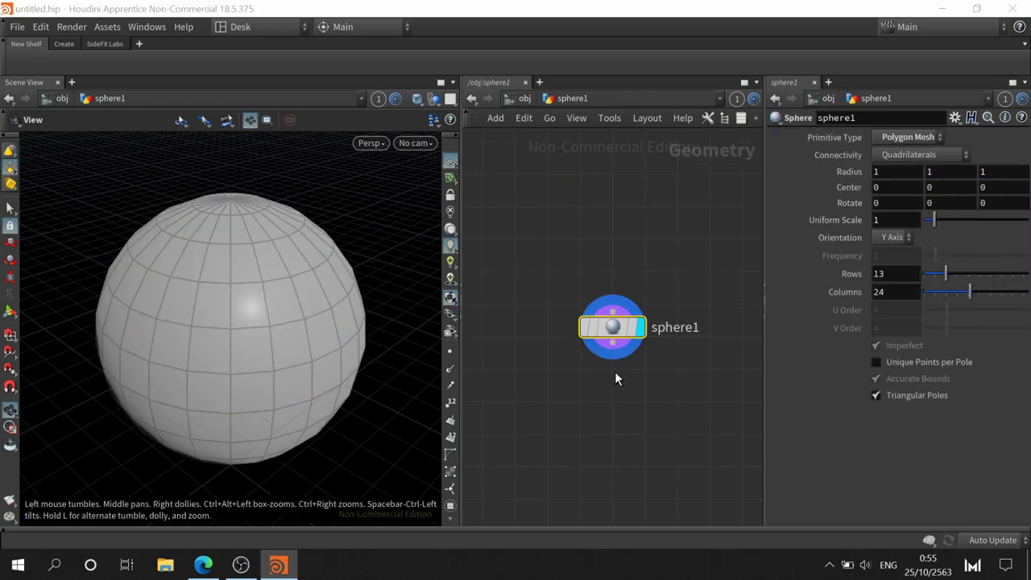
- Place a Subdivide node below sphere1
middle_drag(615, 378, 603, 242)
key(Tab)
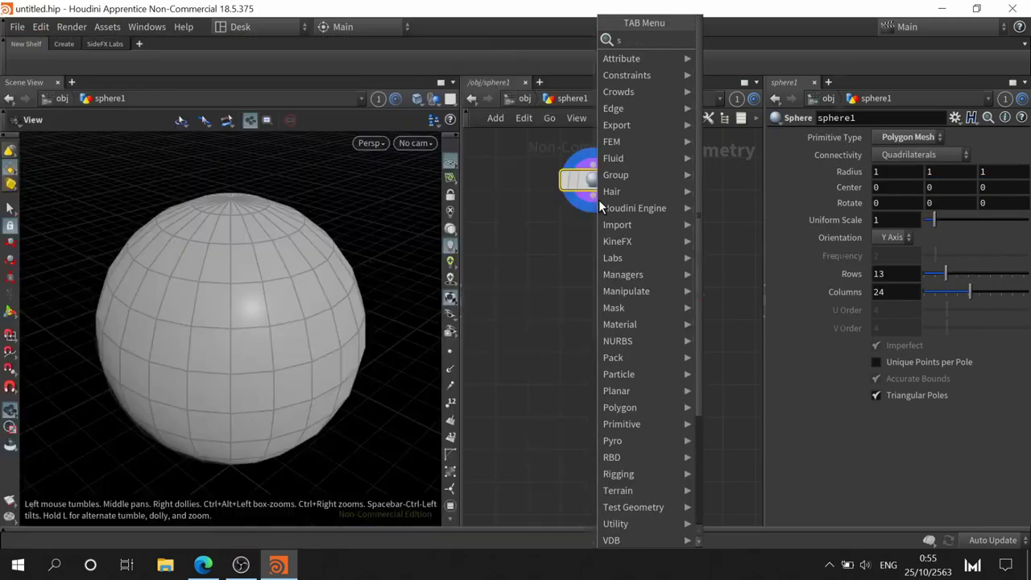
text(ub)
click(746, 37)
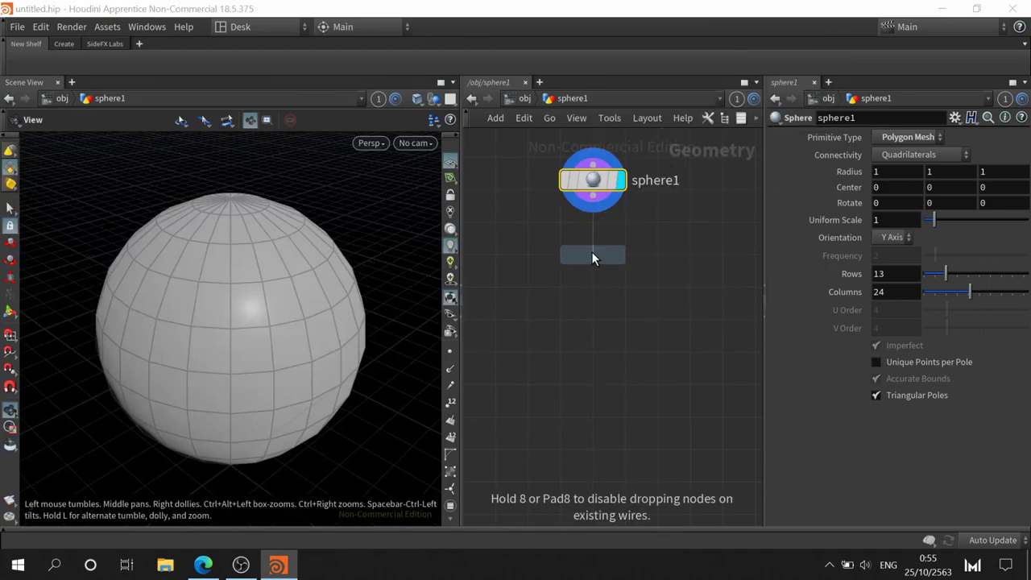
click(591, 272)
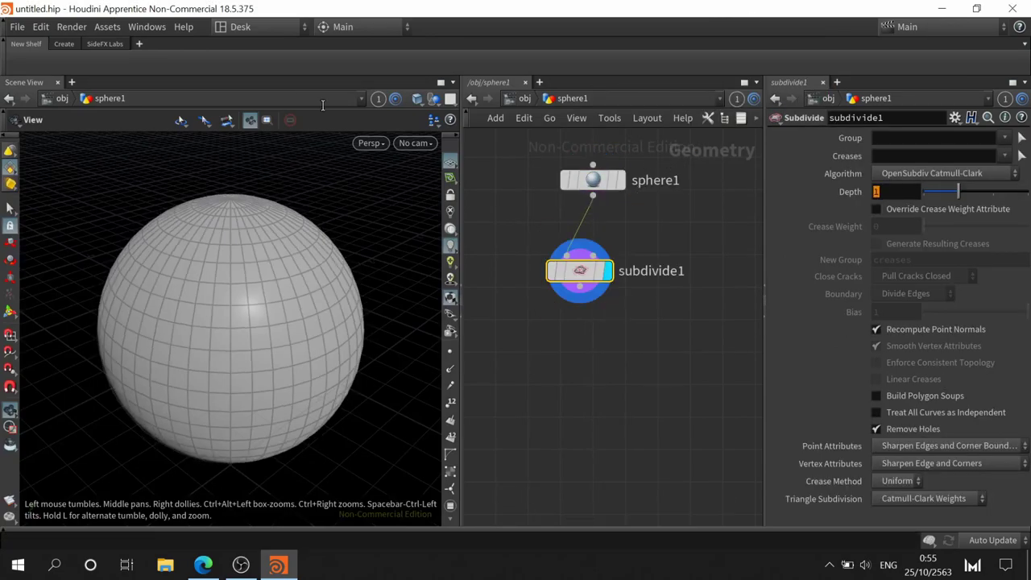
- Set the Subdivide Depth to 4 and add a Mountain node below subdivide1
text(4)
key(Return)
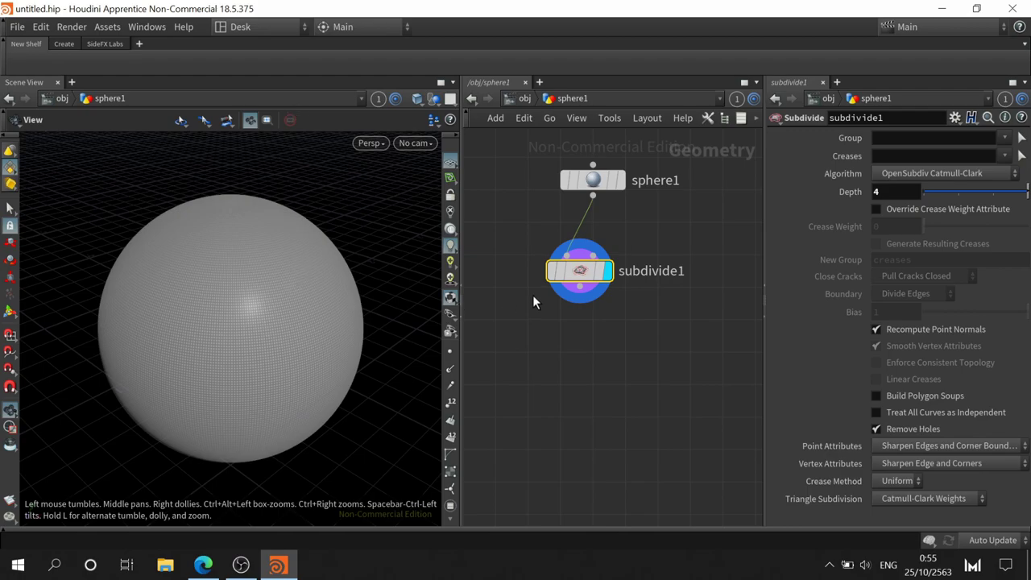
key(Tab)
text(mo)
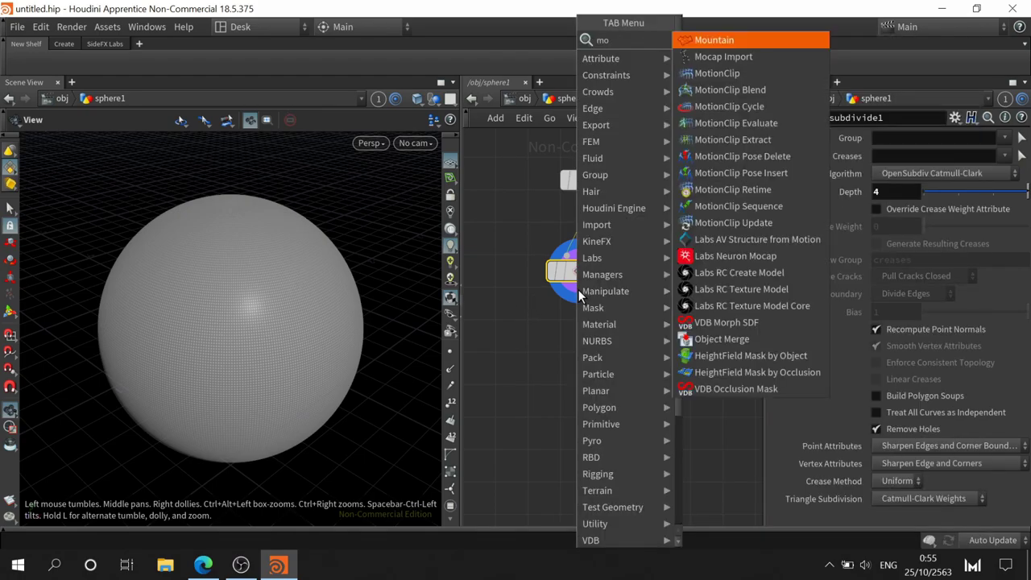
text(u)
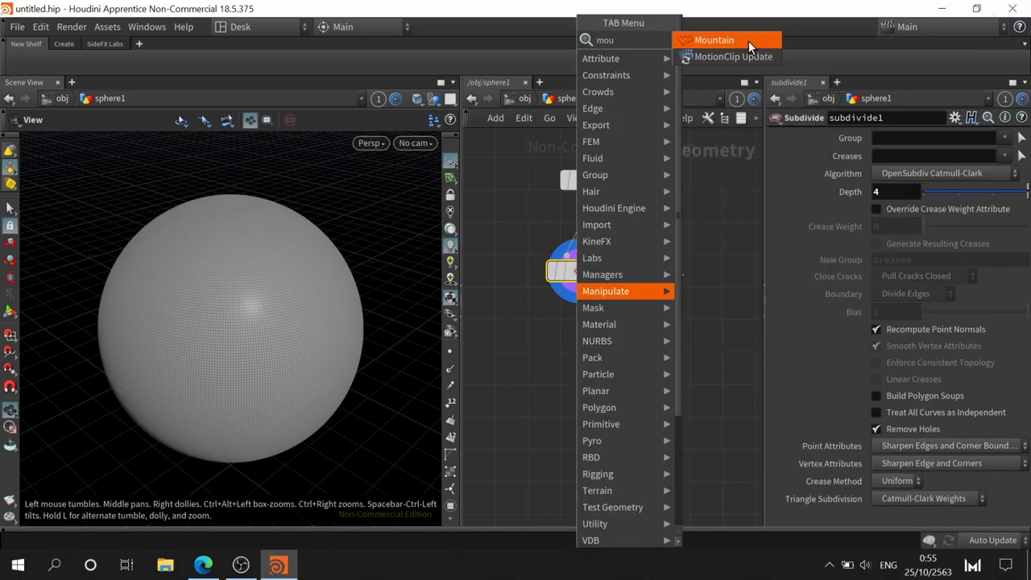
click(748, 40)
click(566, 373)
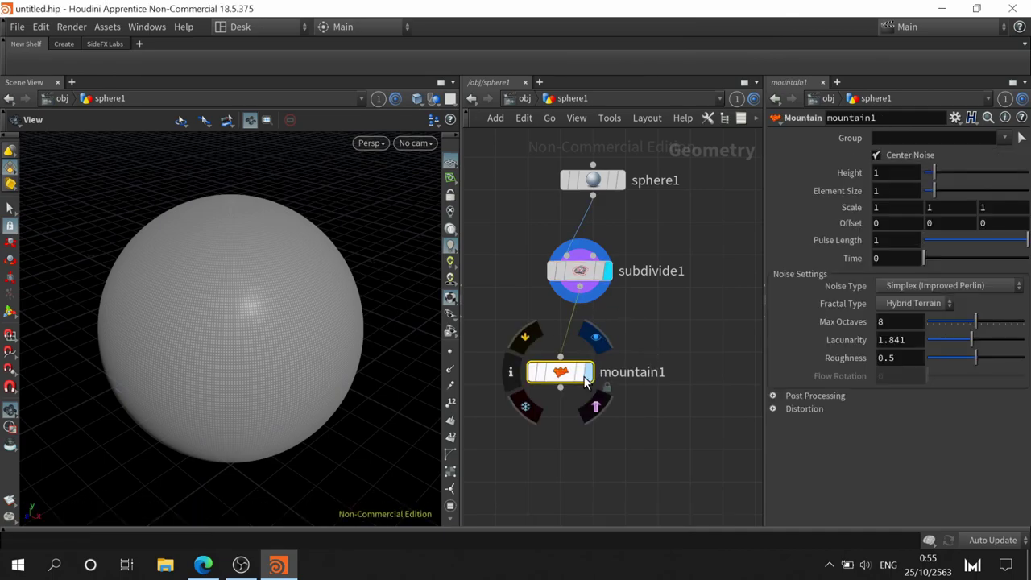
- Tidy the network by aligning mountain1 and sphere1 in one column and recentering the view
drag(568, 384, 587, 382)
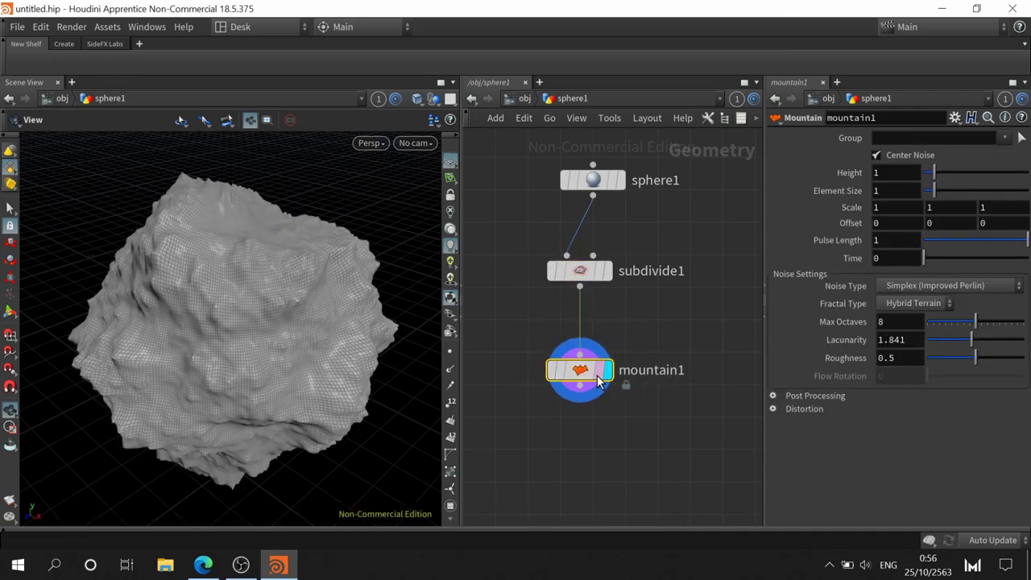
drag(602, 188, 591, 187)
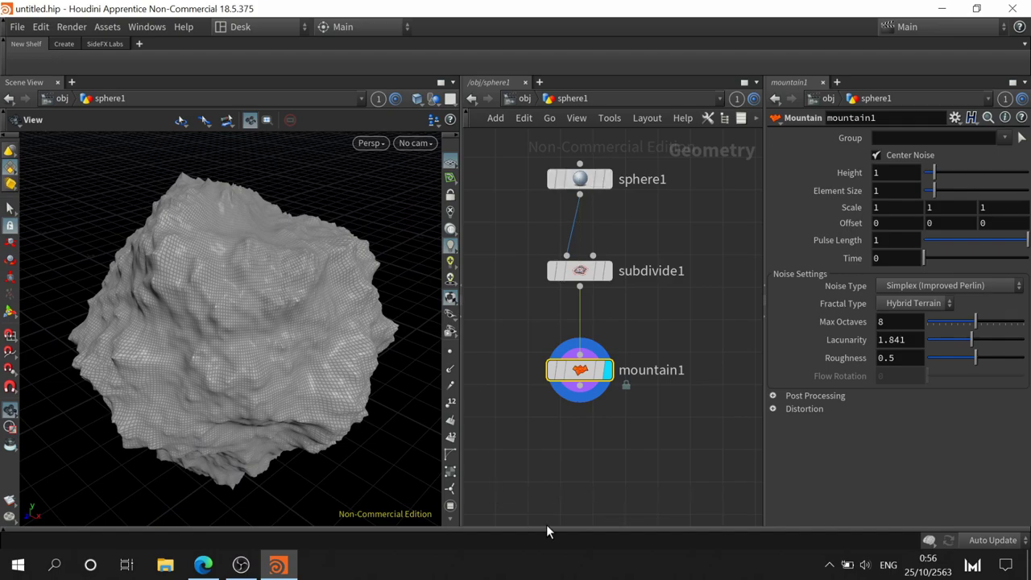
middle_drag(630, 438, 576, 331)
- Add a Normal node under mountain1
key(Tab)
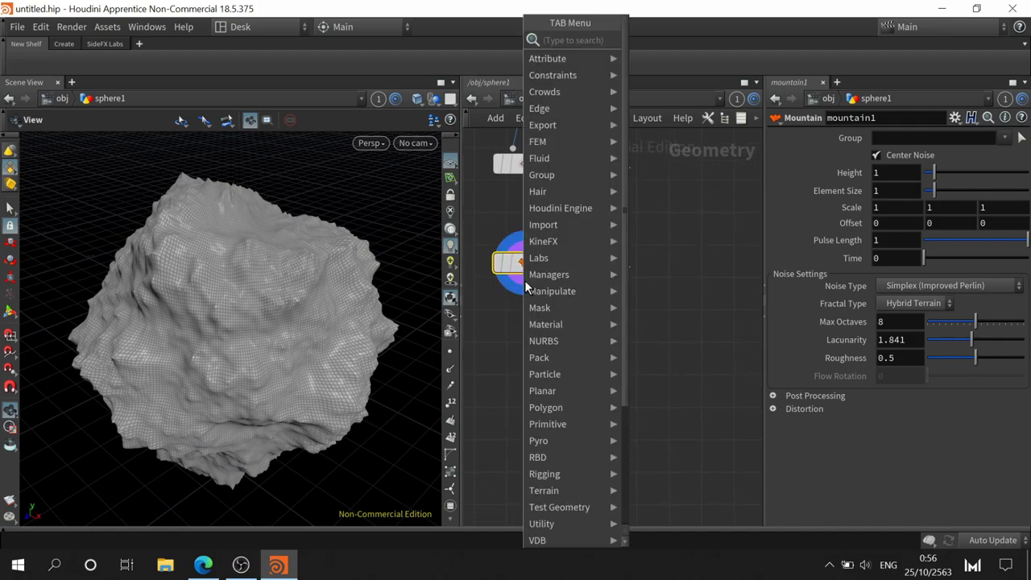
text(no)
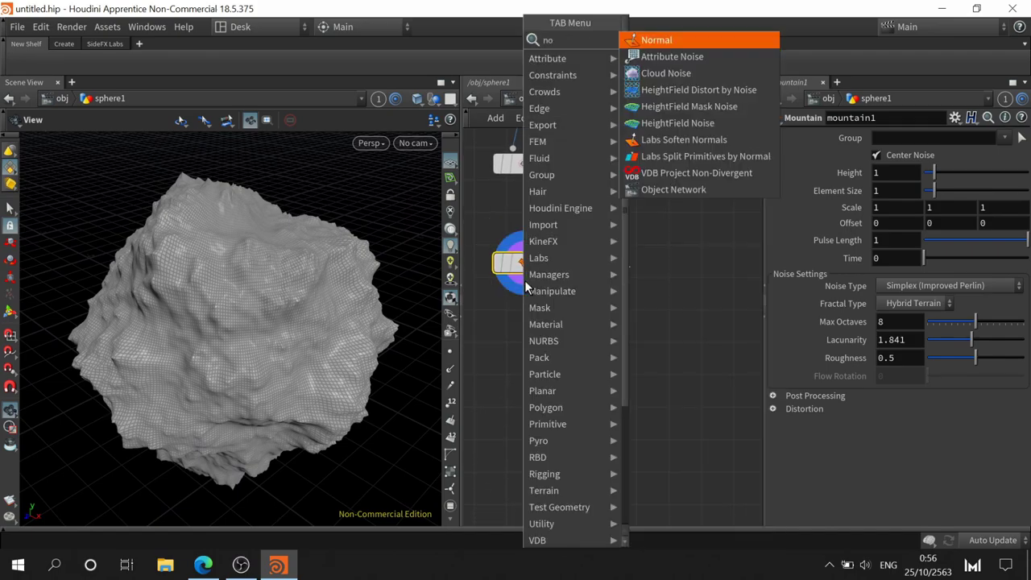
text(rmal)
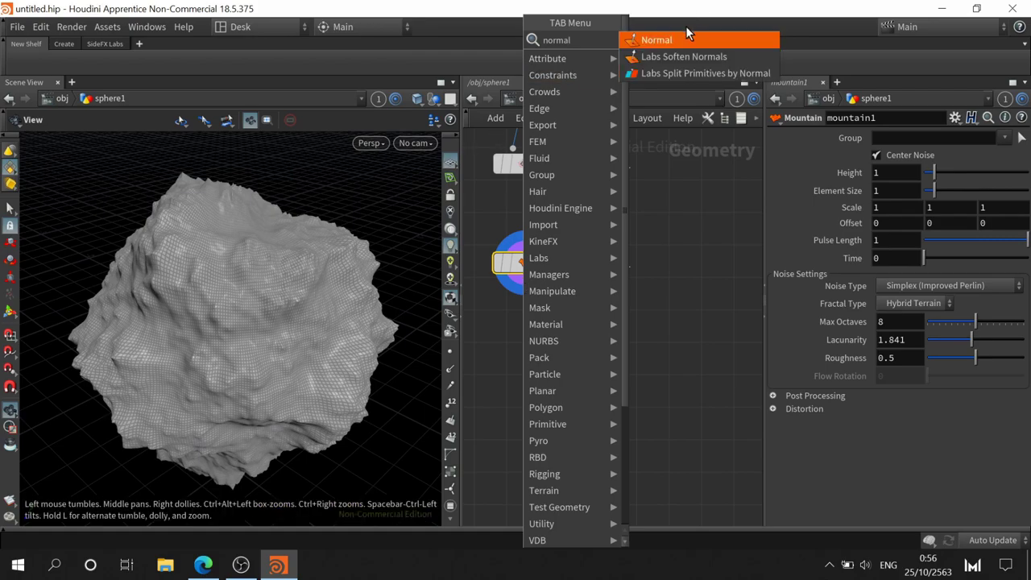
click(683, 39)
click(524, 369)
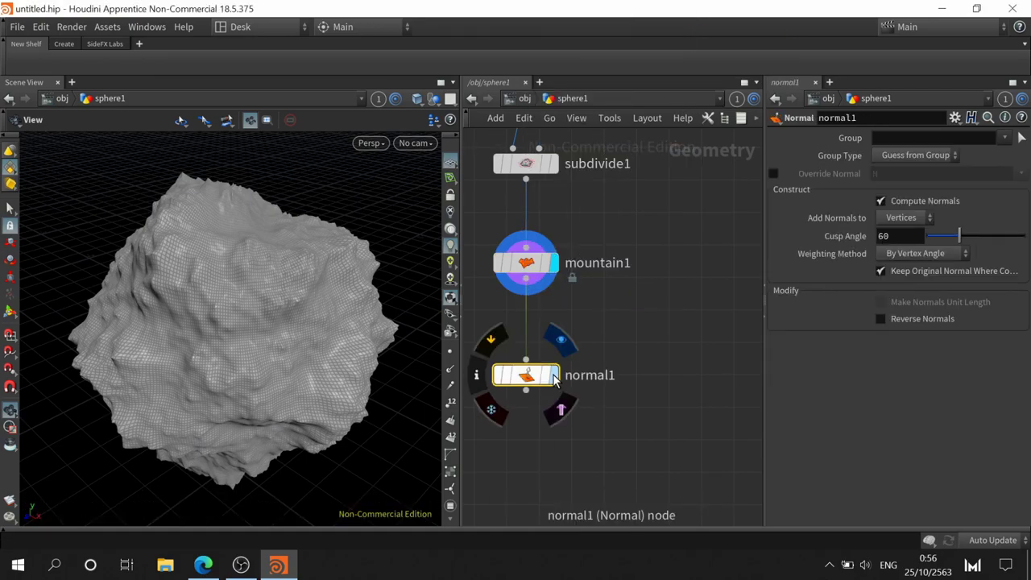
- Preview a coarser subdivide1 Depth, then set it back to 4
click(528, 166)
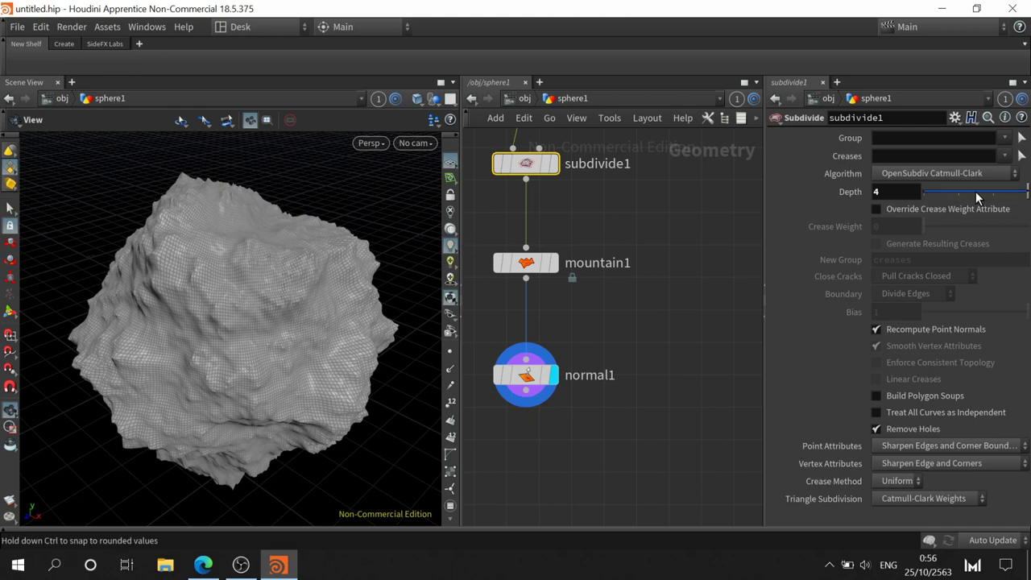
drag(990, 198, 1023, 198)
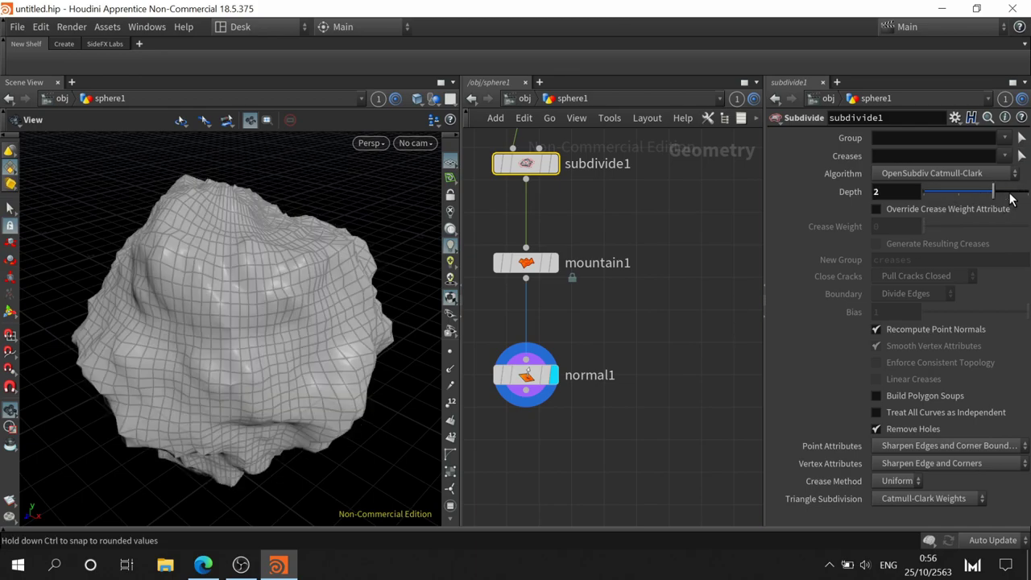
middle_drag(647, 414, 682, 265)
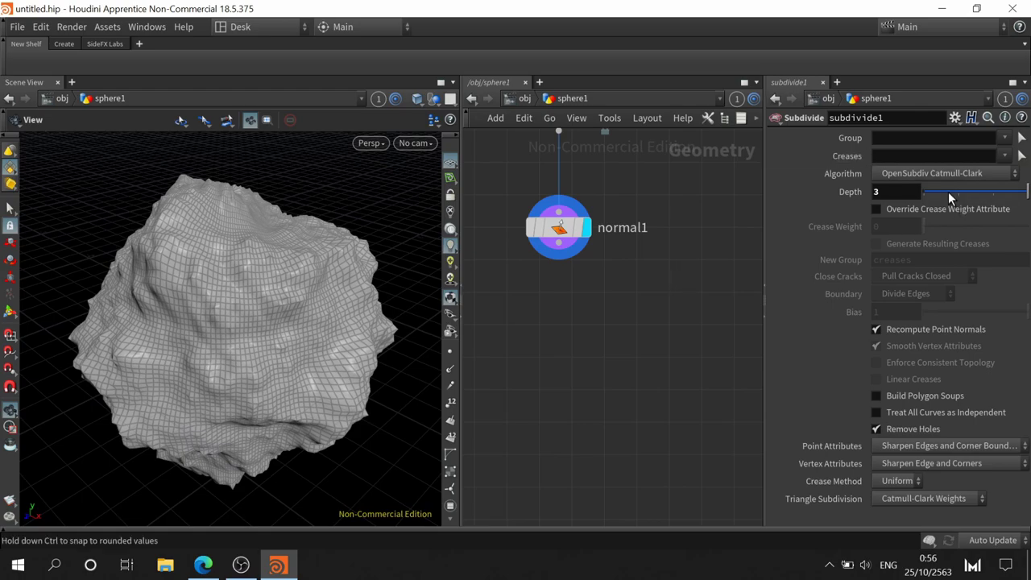
click(896, 192)
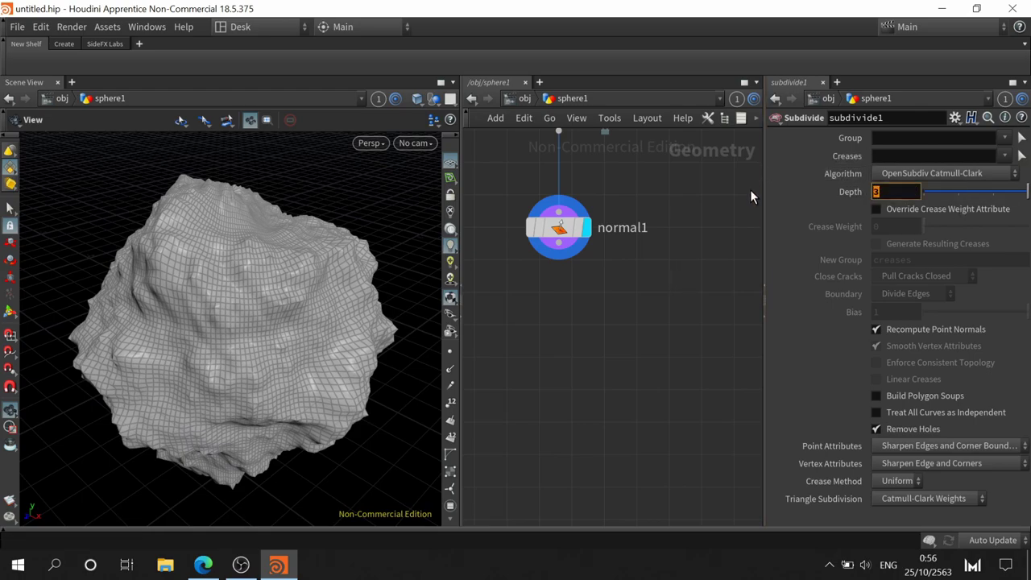
text(4)
key(Return)
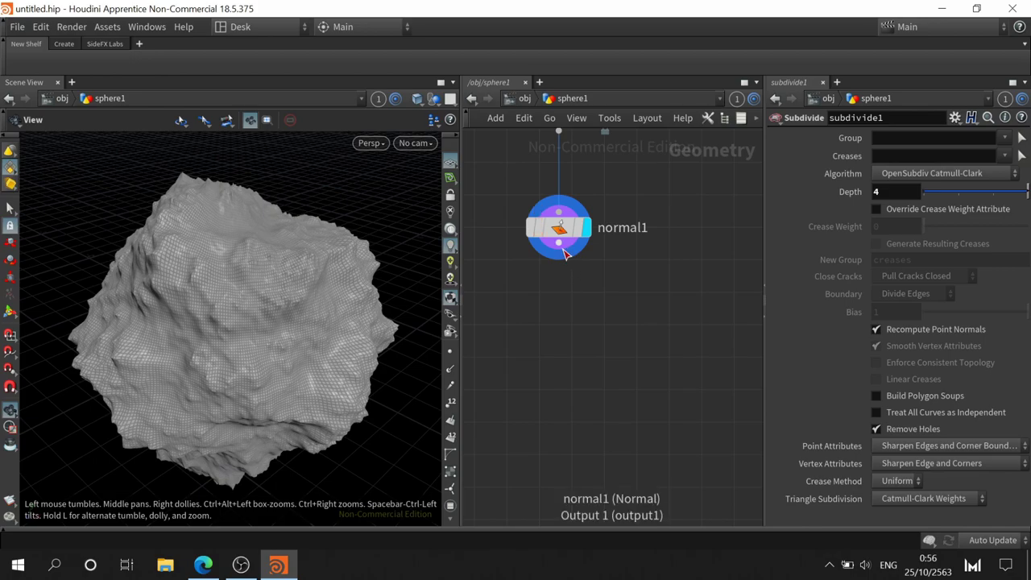
key(Tab)
- Add a Labs Voxel Mesh node under normal1 and give it the display flag
text(vox)
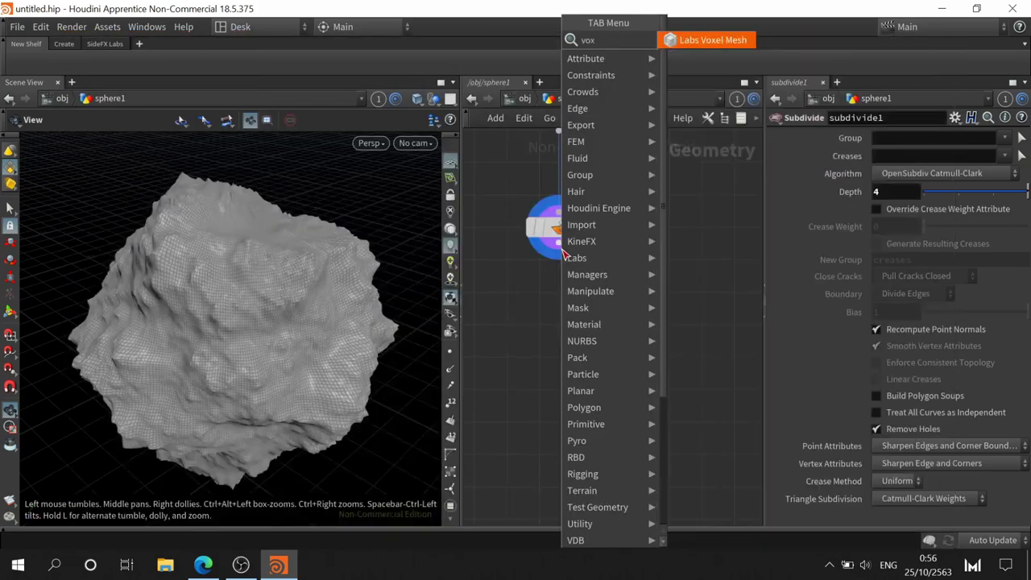
click(691, 40)
click(564, 322)
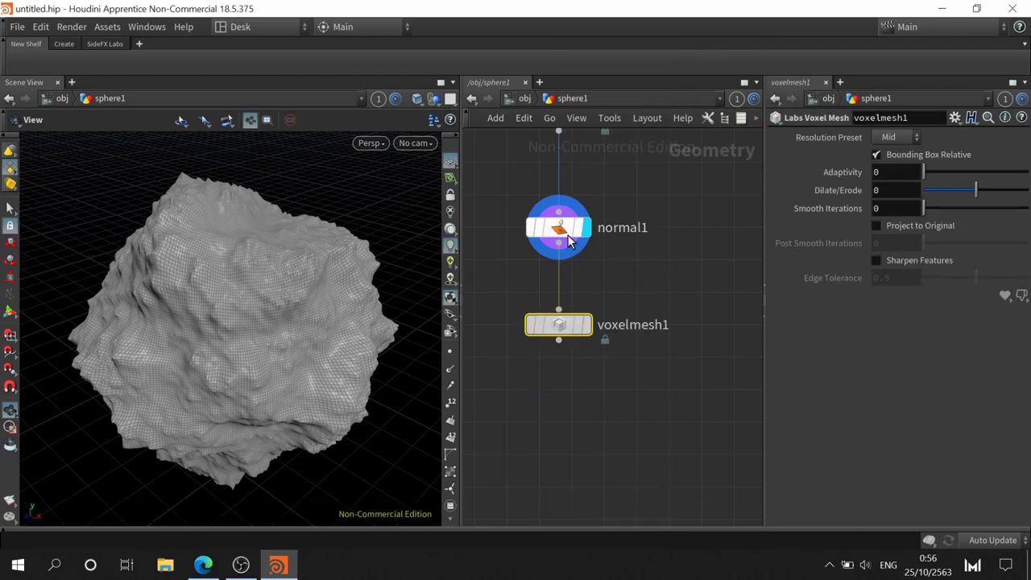
mouse_move(558, 228)
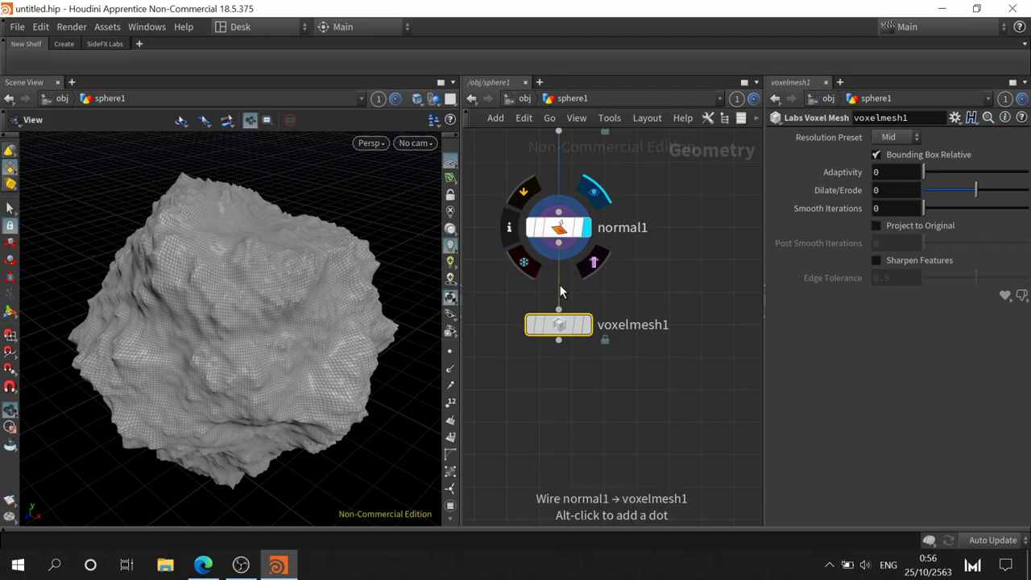
click(585, 329)
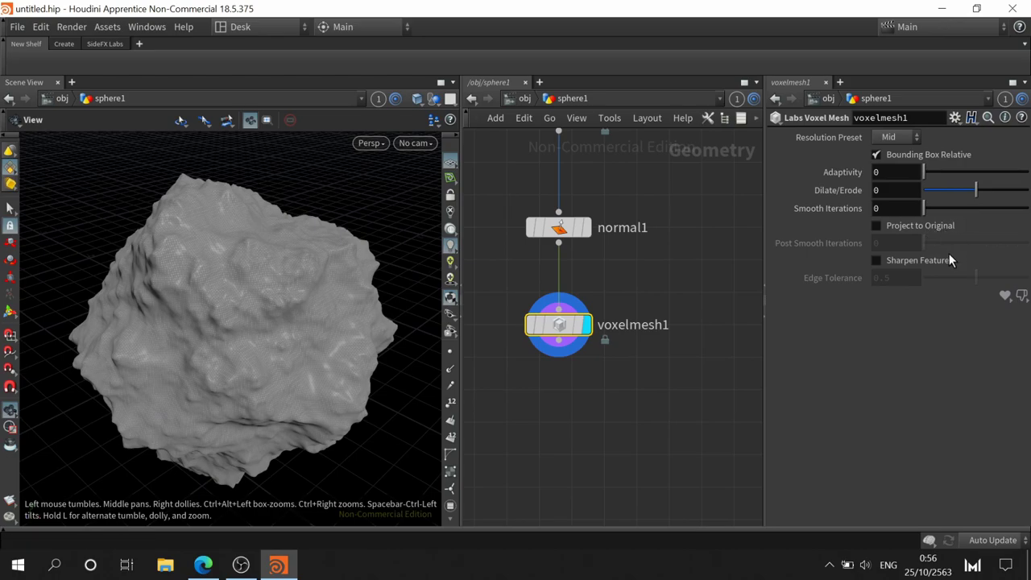
- Try the Low resolution preset against normal1's mesh, then set the Resolution Preset to High
click(893, 141)
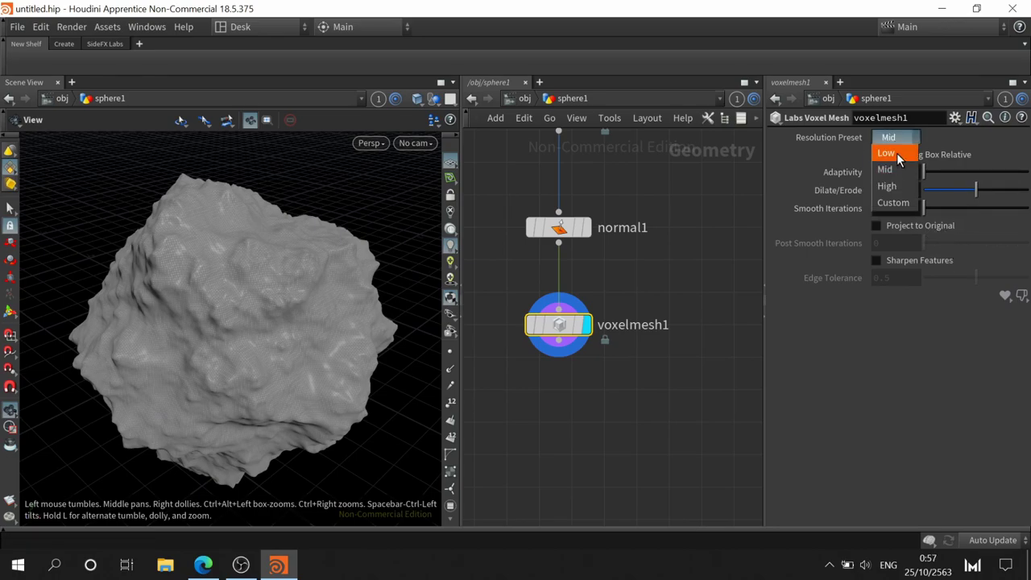
click(896, 153)
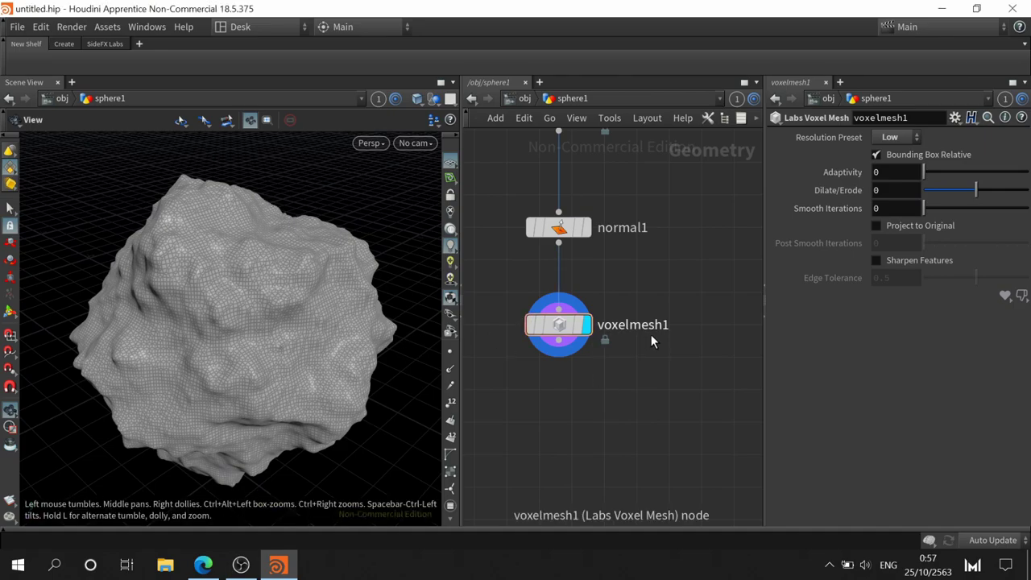
click(585, 227)
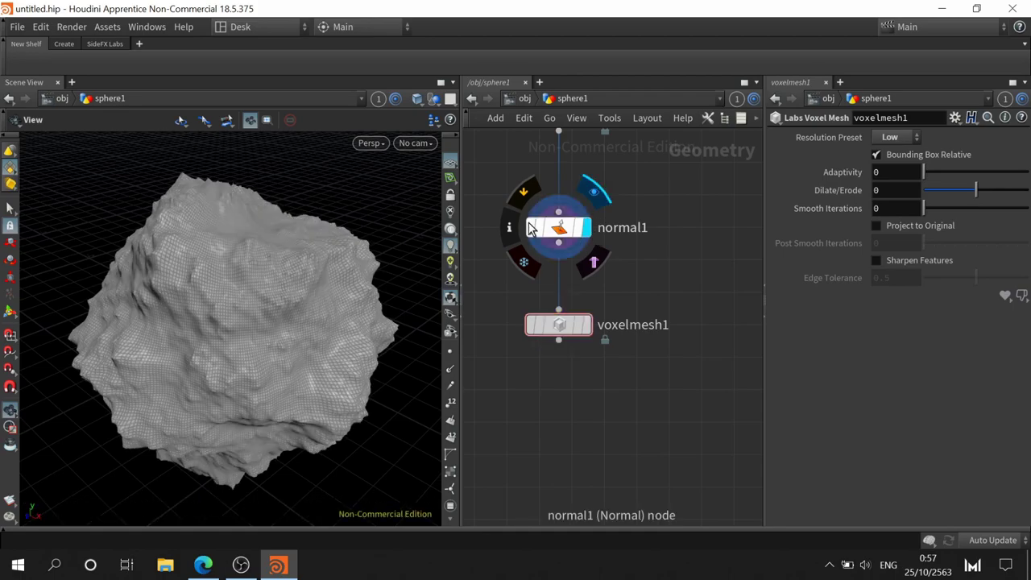
mouse_move(559, 325)
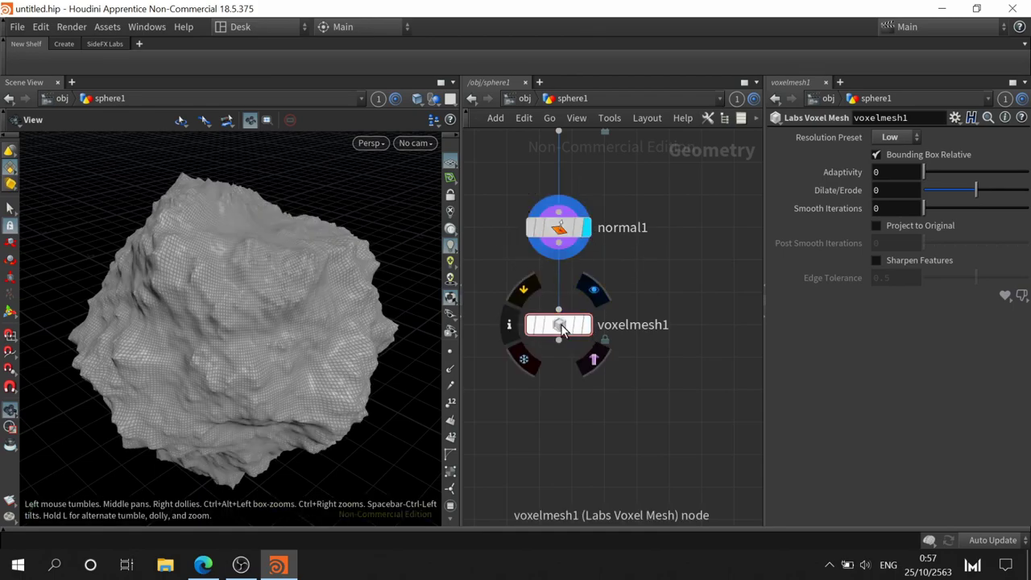
click(586, 327)
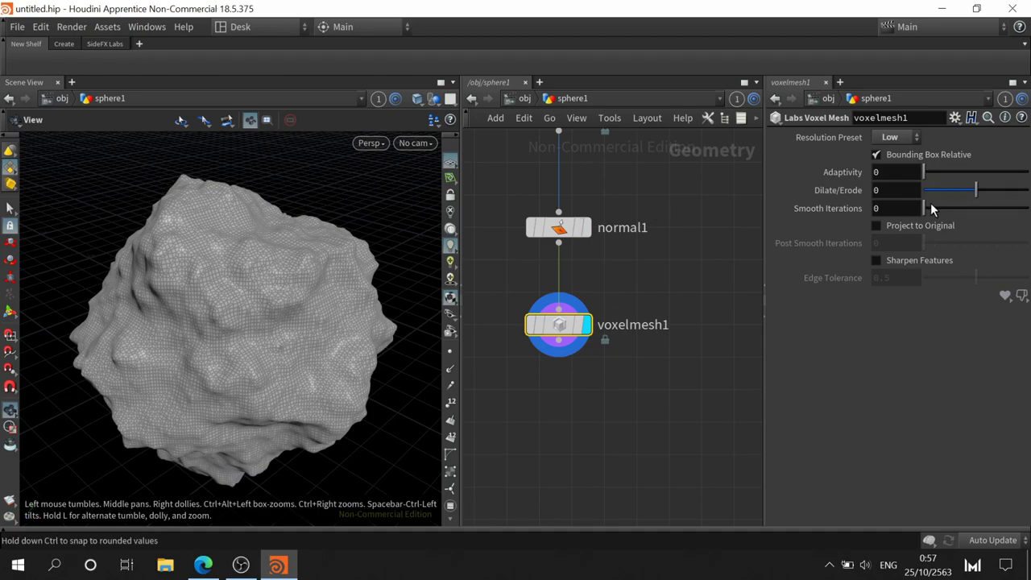
click(891, 136)
click(896, 186)
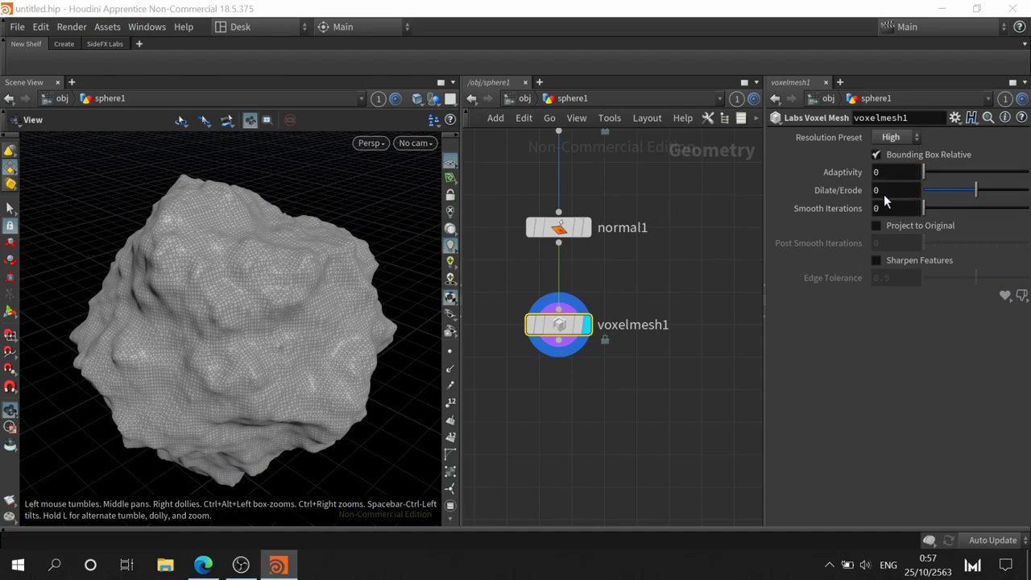
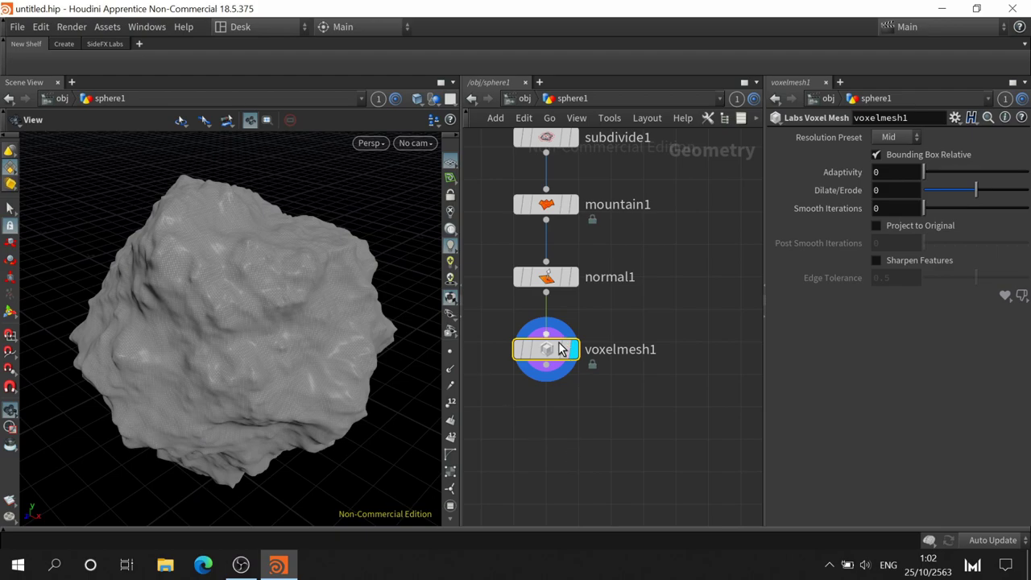
- Replace voxelmesh1 with a Labs LOD Create node placed below normal1
key(Delete)
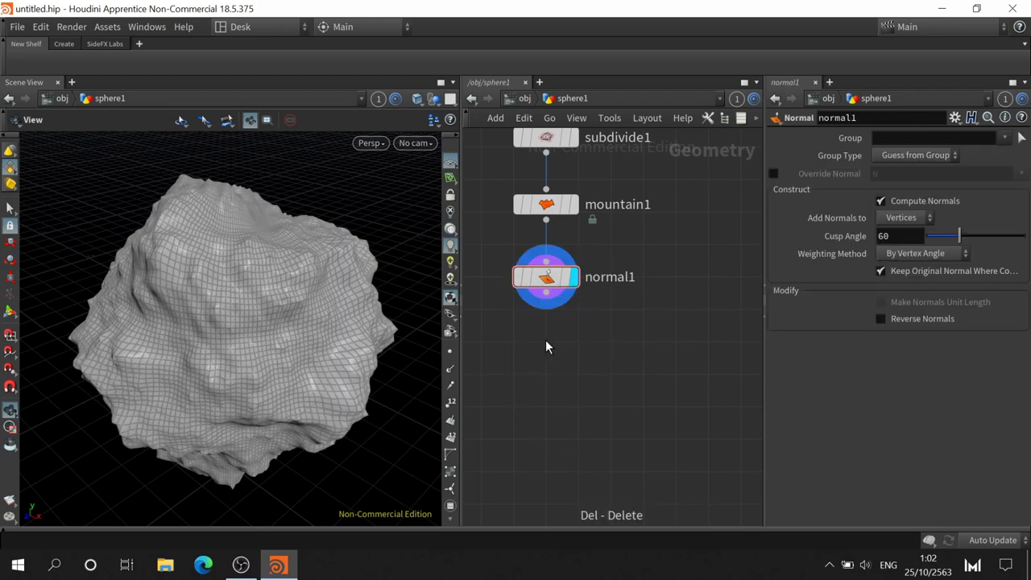
key(Tab)
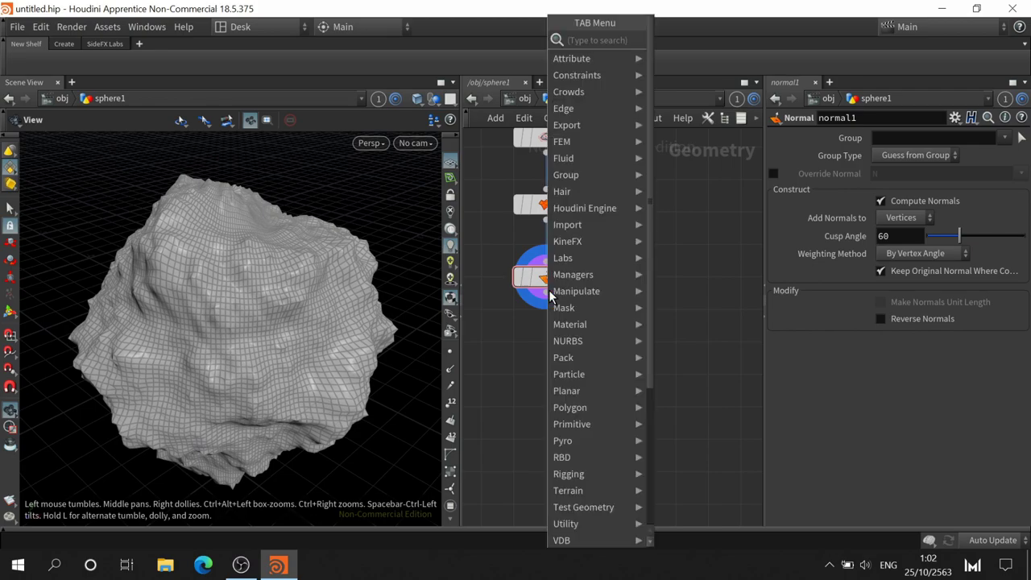
text(lod)
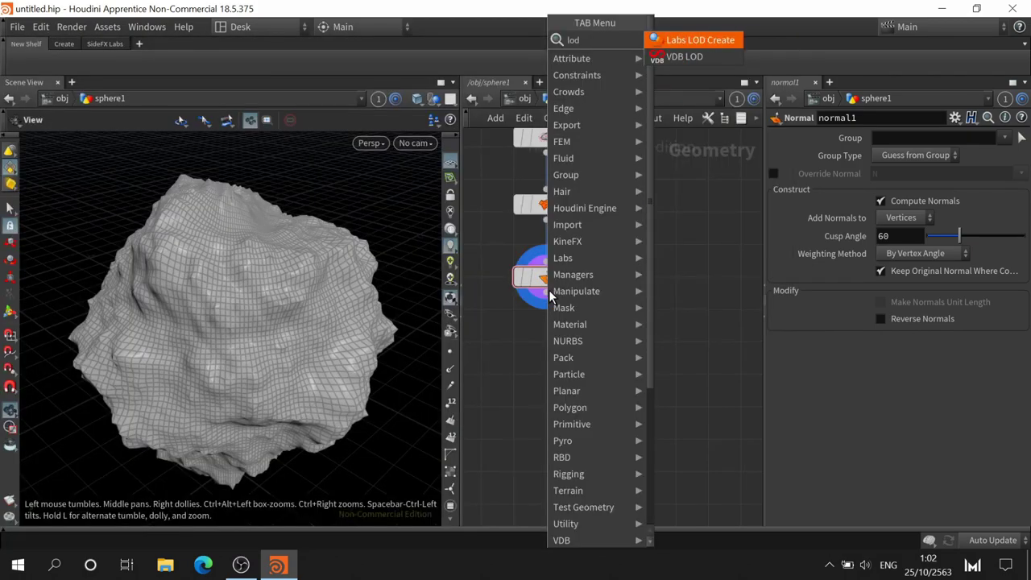
click(694, 40)
click(545, 372)
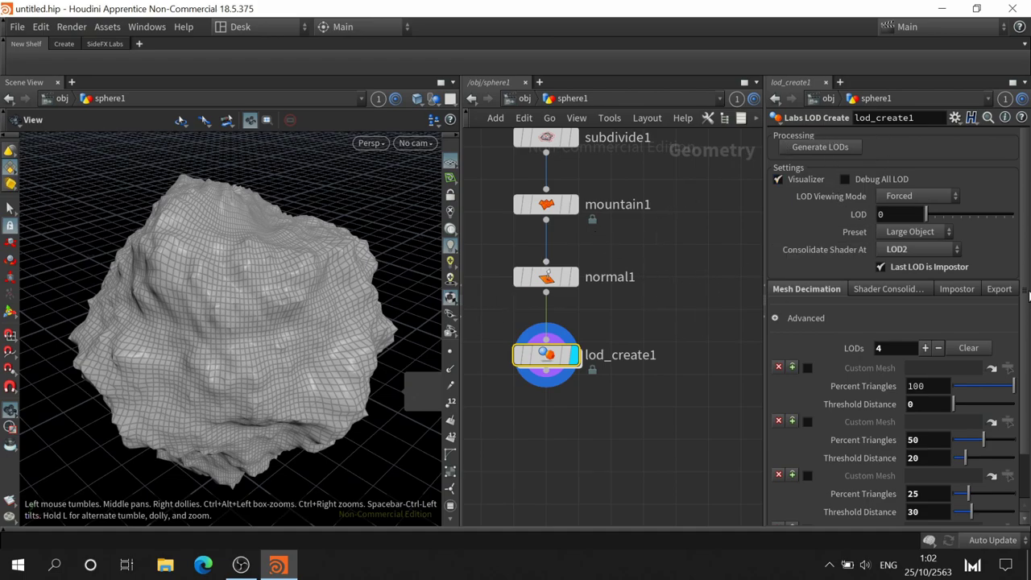
drag(1027, 294, 1024, 410)
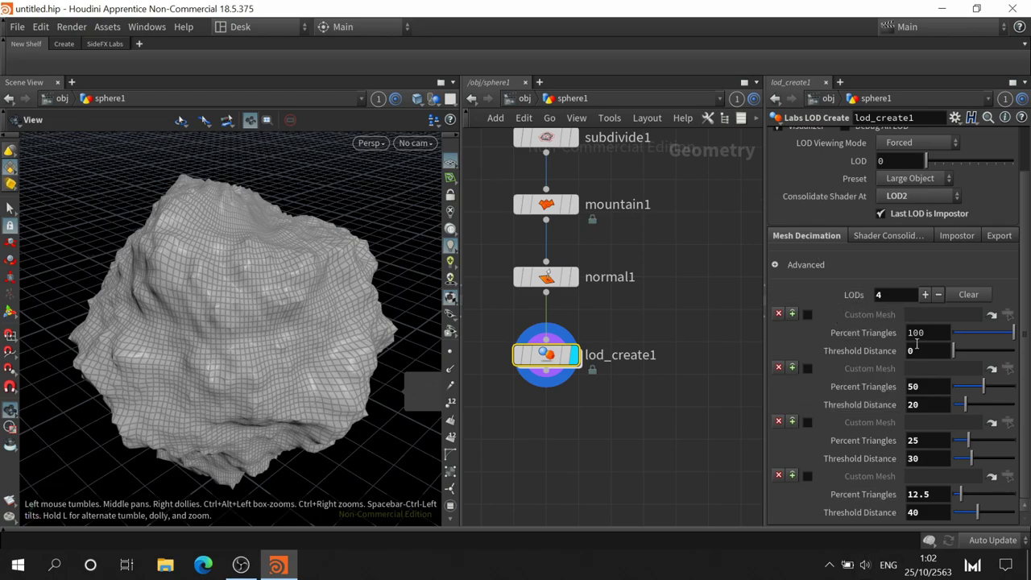
scroll(870, 290, up, 2)
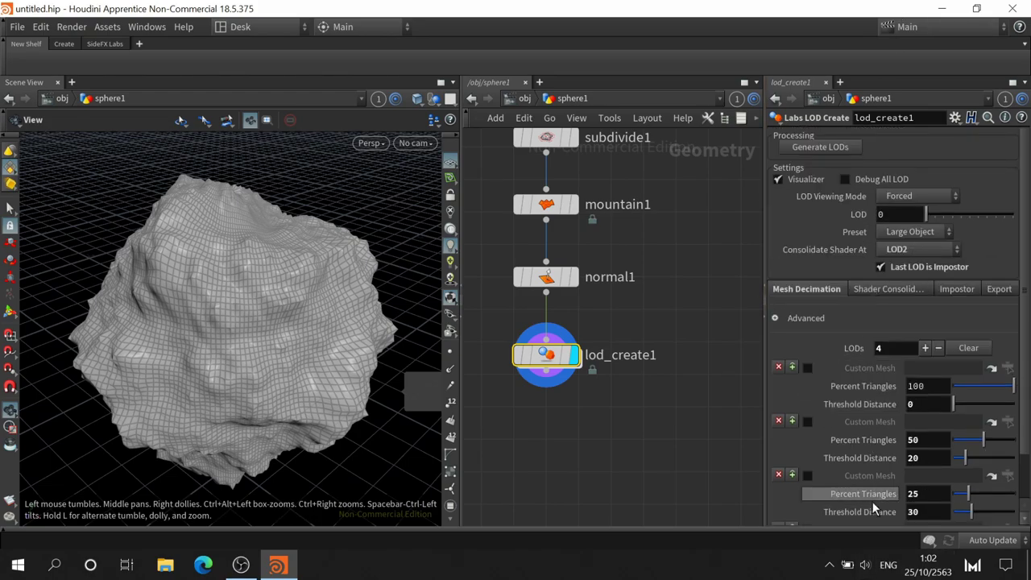
click(919, 232)
click(919, 232)
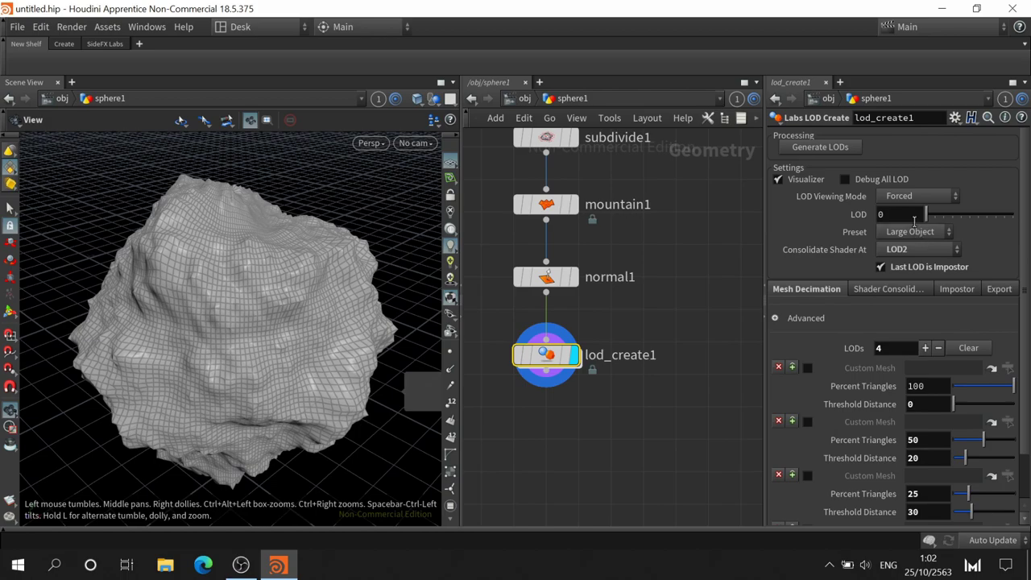
click(913, 196)
click(912, 195)
mouse_move(545, 355)
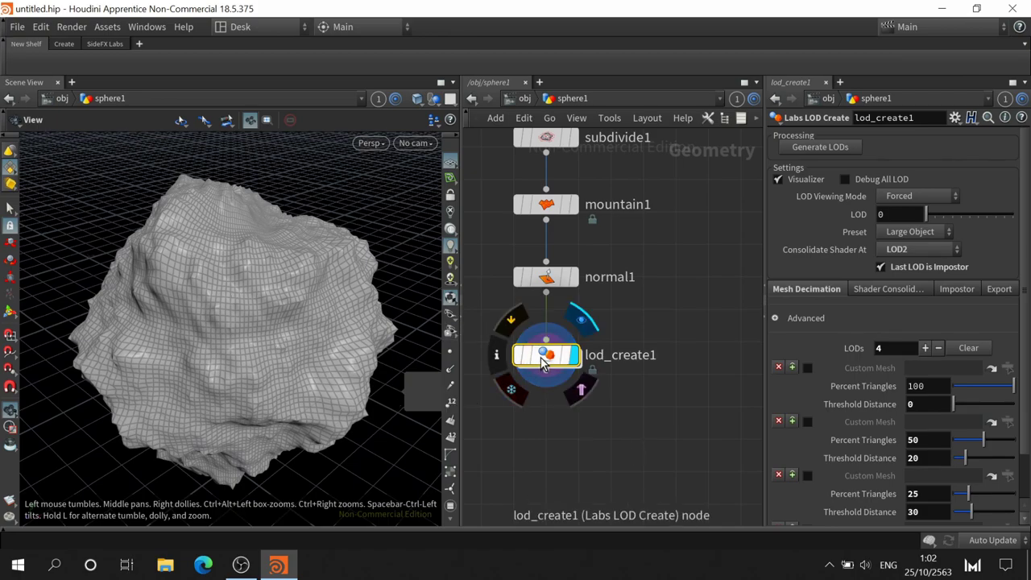
click(496, 355)
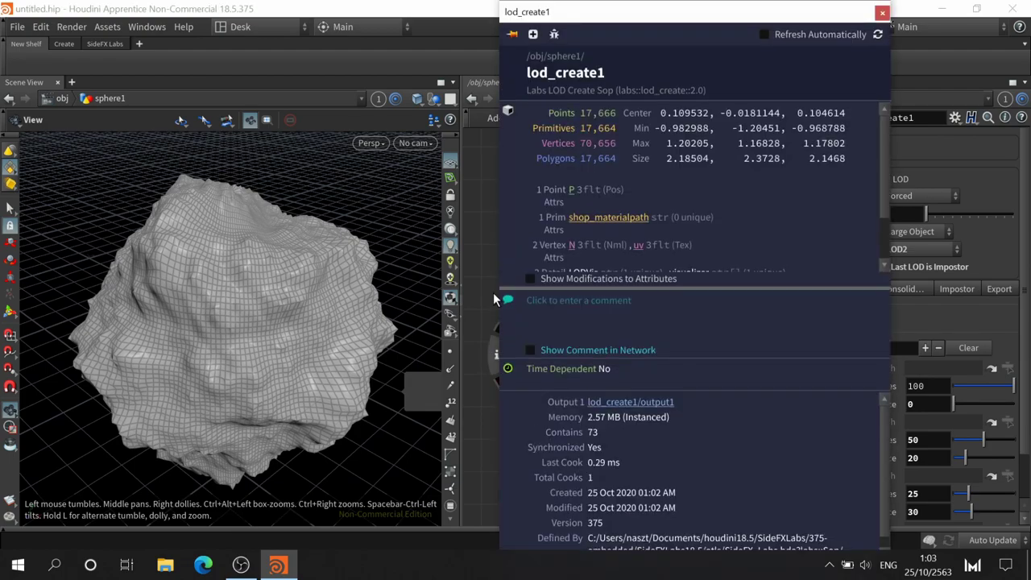
scroll(580, 235, down, 2)
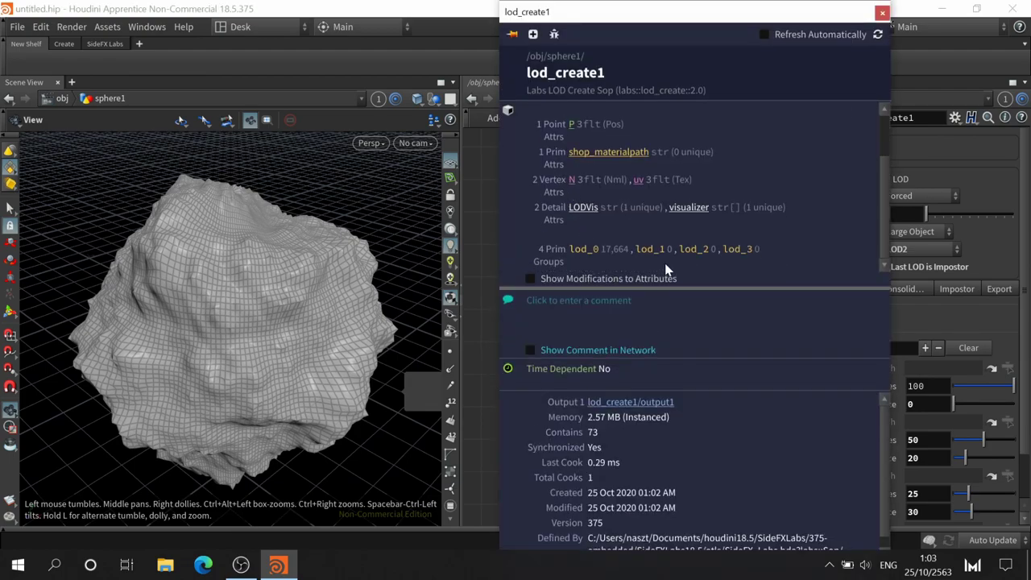
click(882, 13)
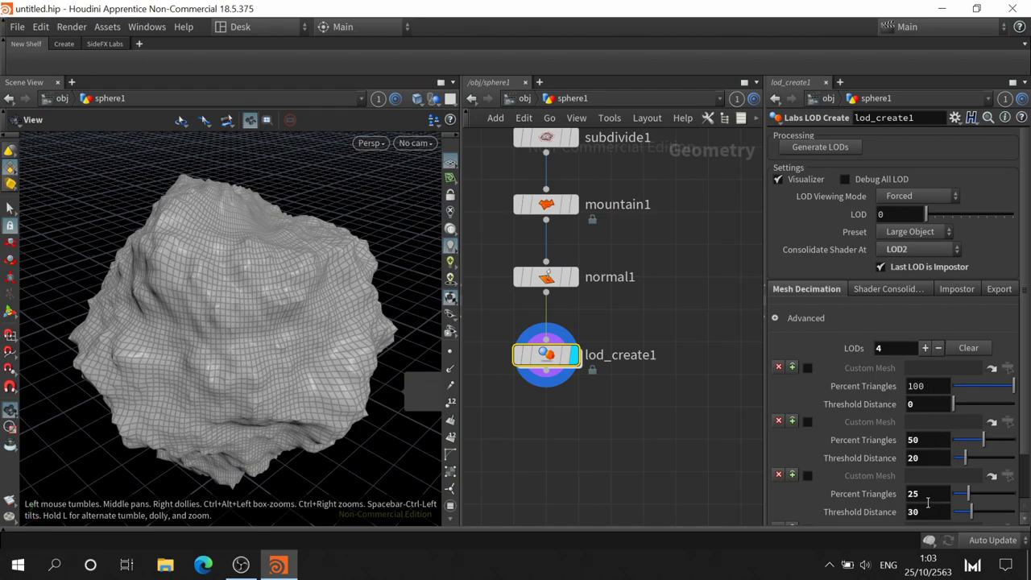
scroll(928, 502, down, 2)
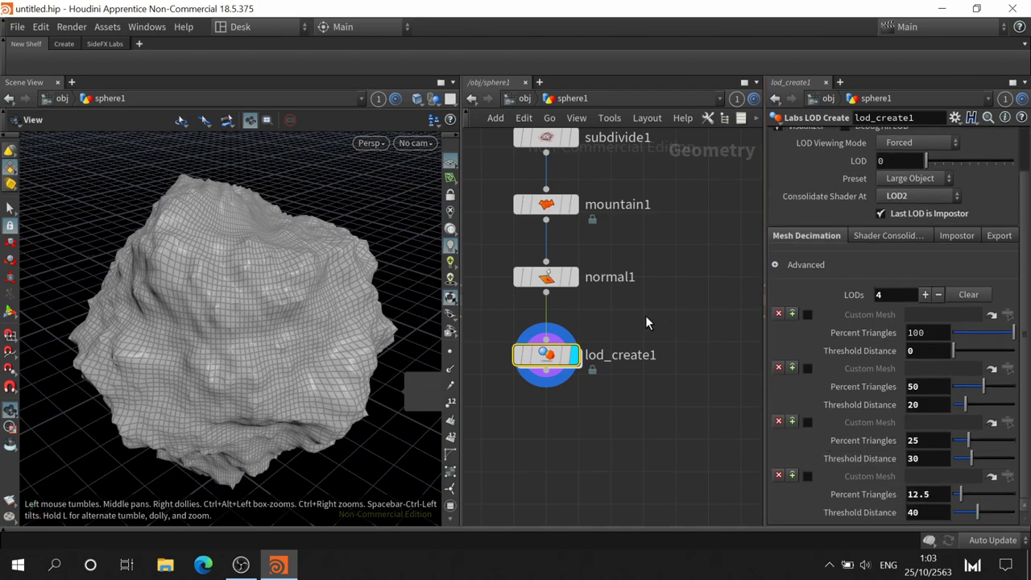
scroll(876, 330, up, 2)
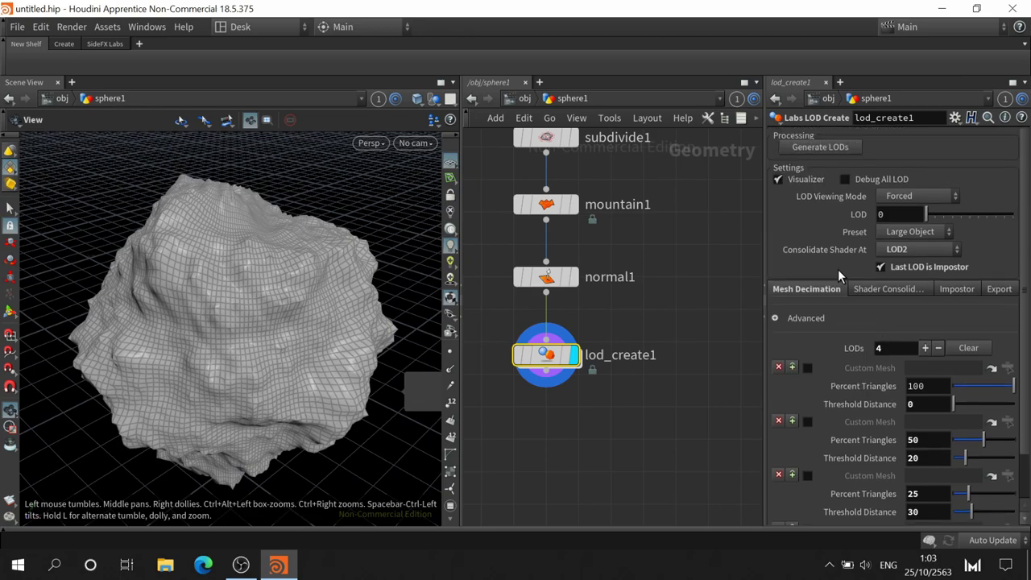
- Generate the LODs on lod_create1 and dismiss the error message that appears
click(839, 151)
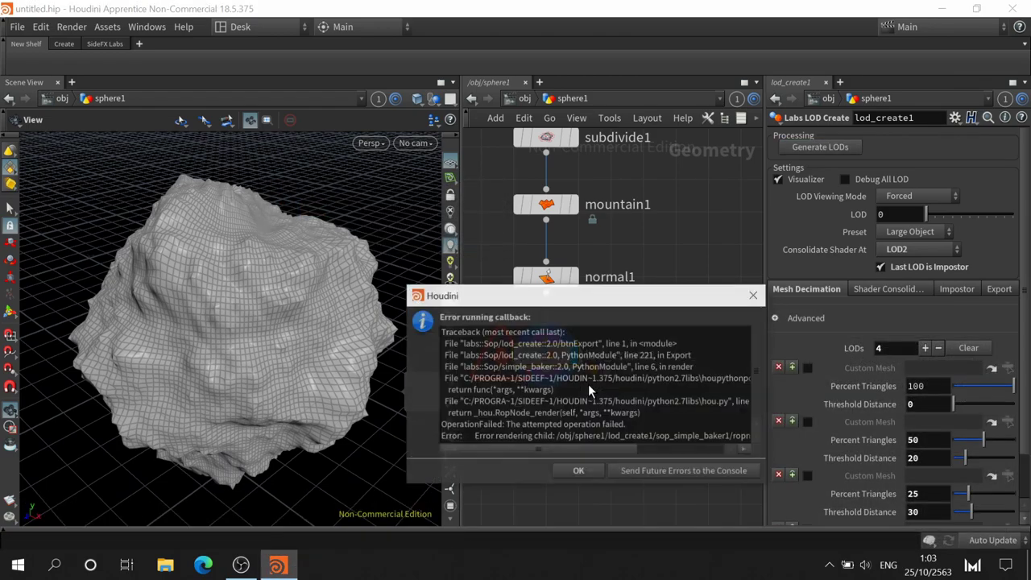
click(567, 470)
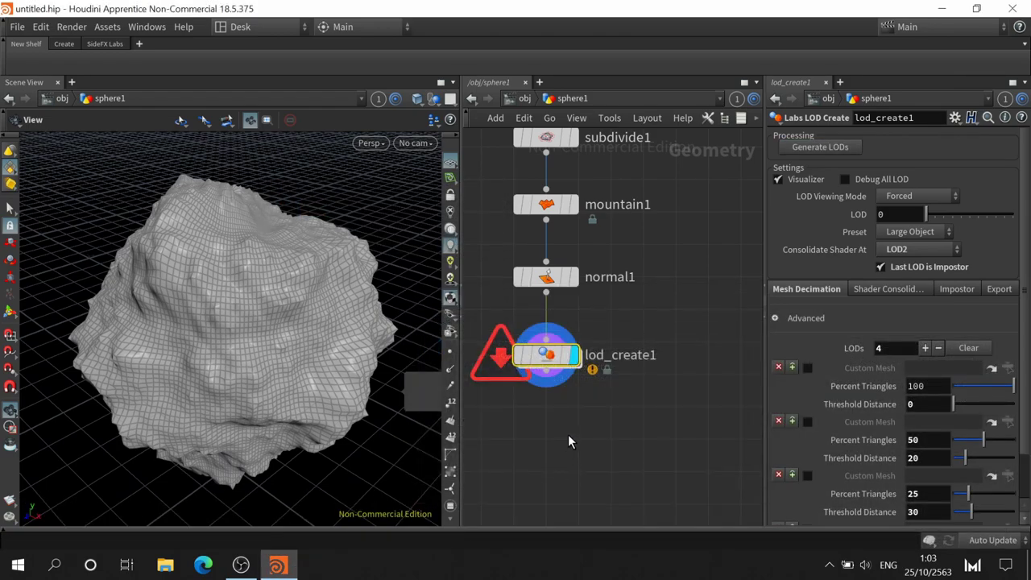
drag(547, 356, 527, 356)
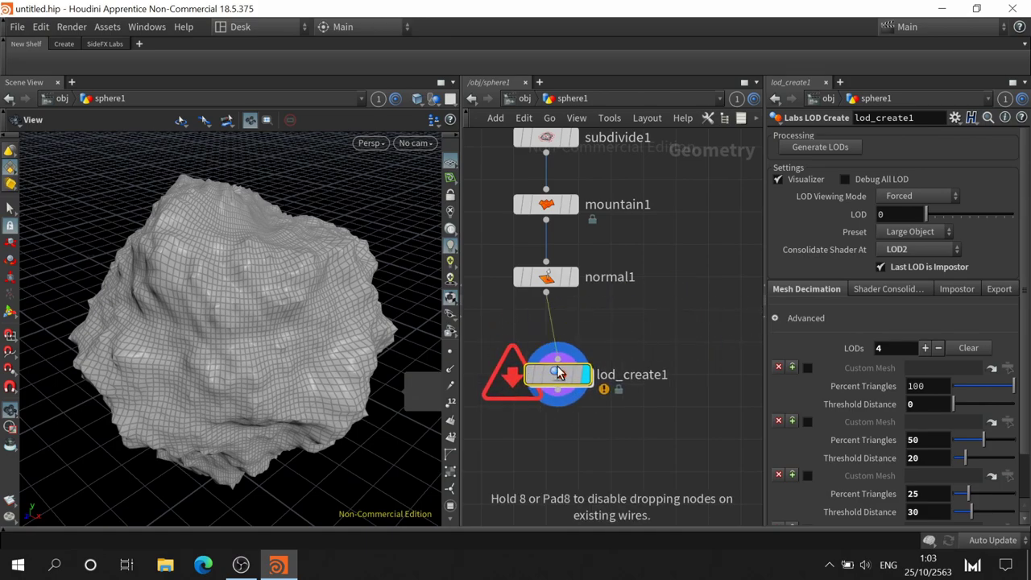
- Inspect lod_create1's internal network, then read its games baker rendering warning in the node info
double_click(526, 355)
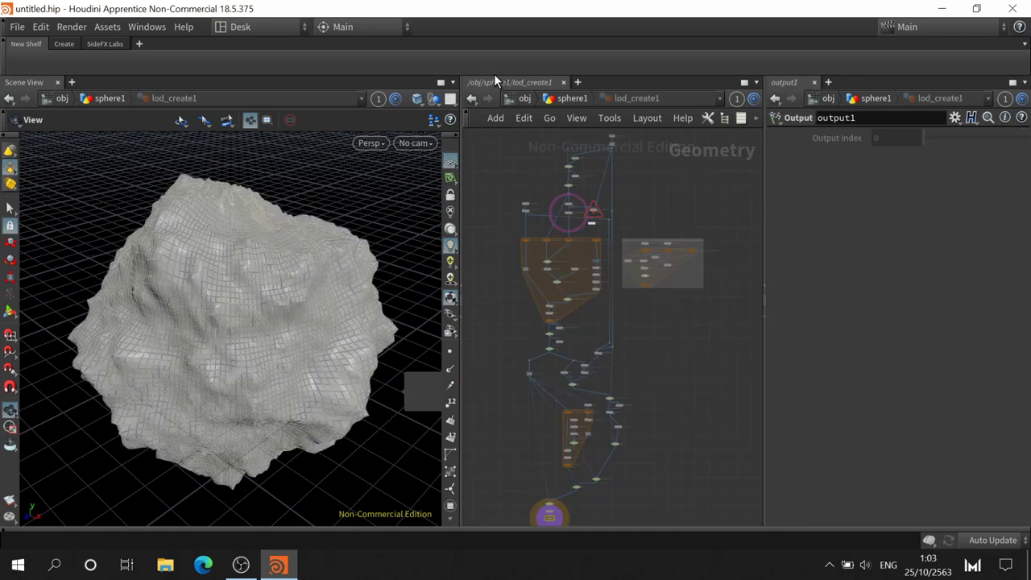
click(580, 98)
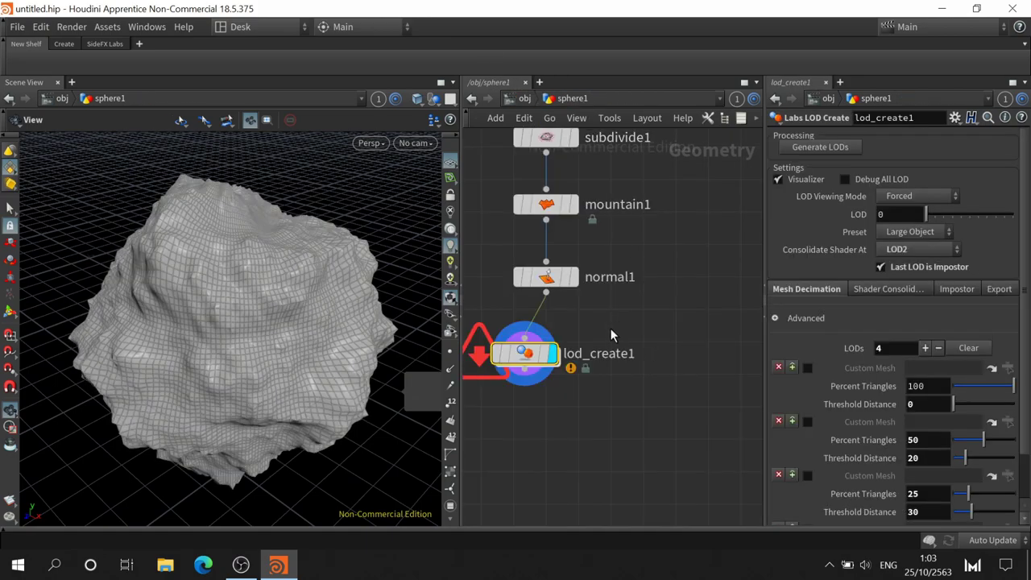
click(482, 354)
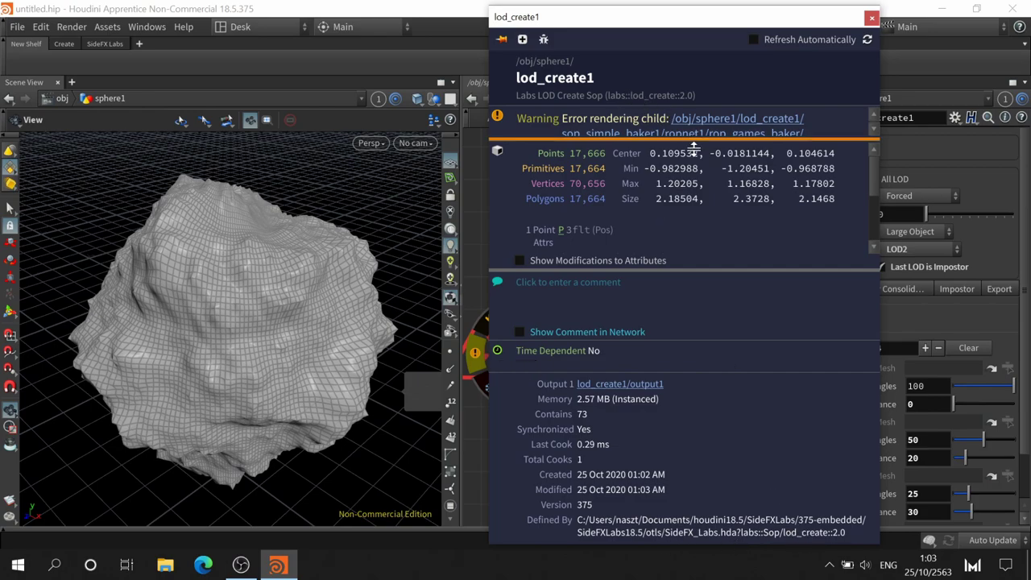
drag(694, 144, 694, 151)
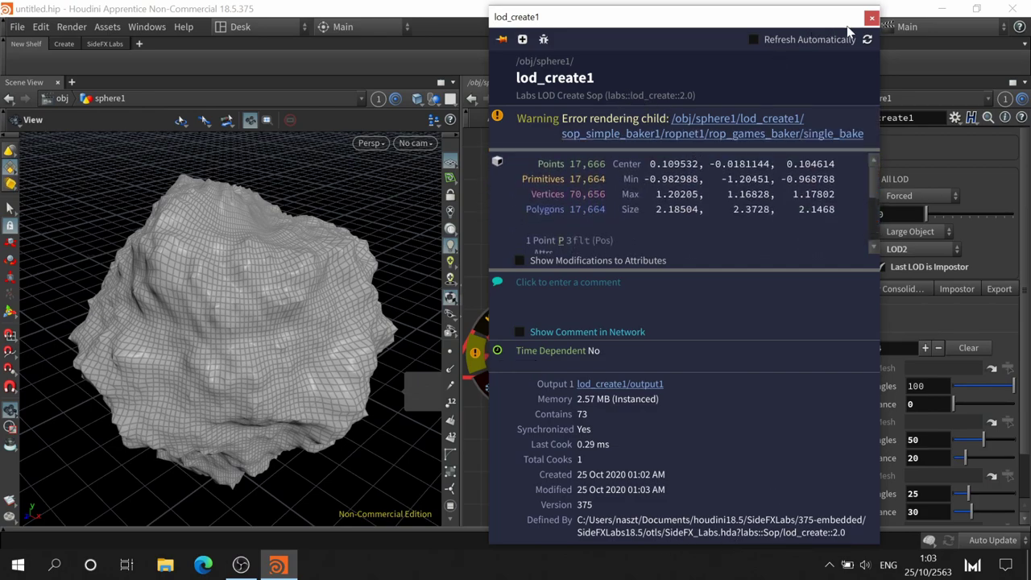
click(870, 18)
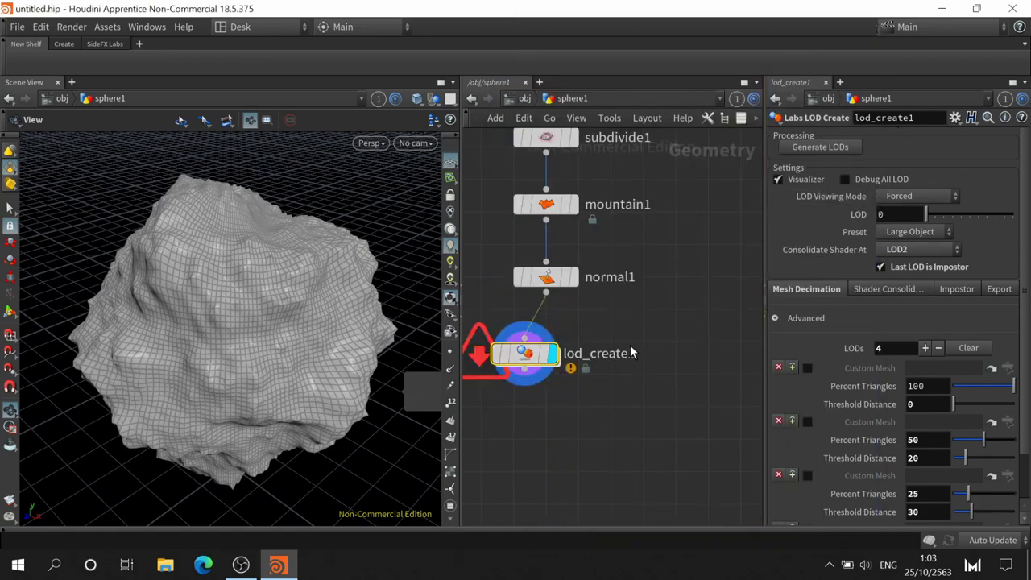
- Delete lod_create1 and insert a Labs Mesh Sharpen node, mesh_sharpen1, below normal1
key(Delete)
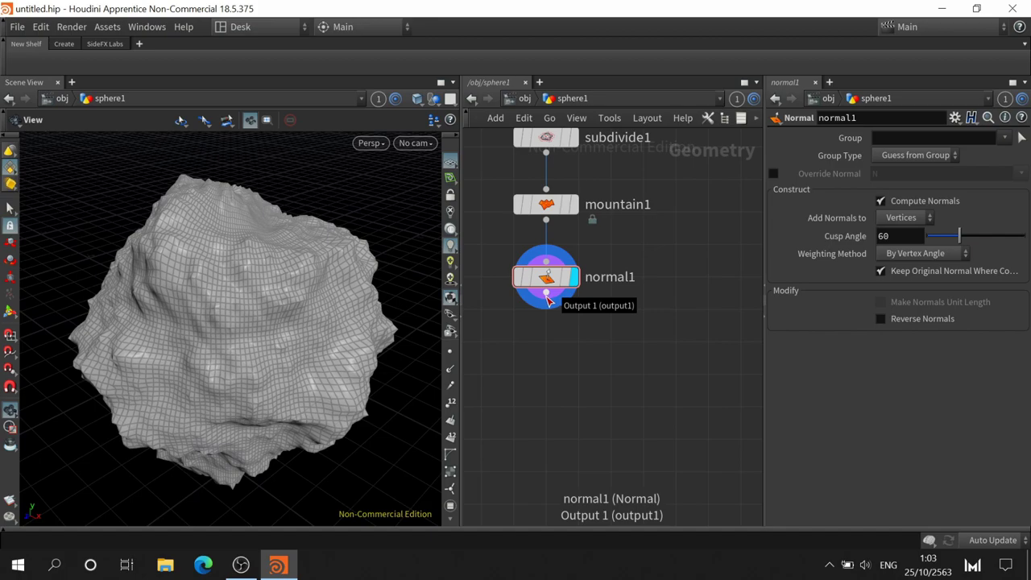
mouse_move(546, 277)
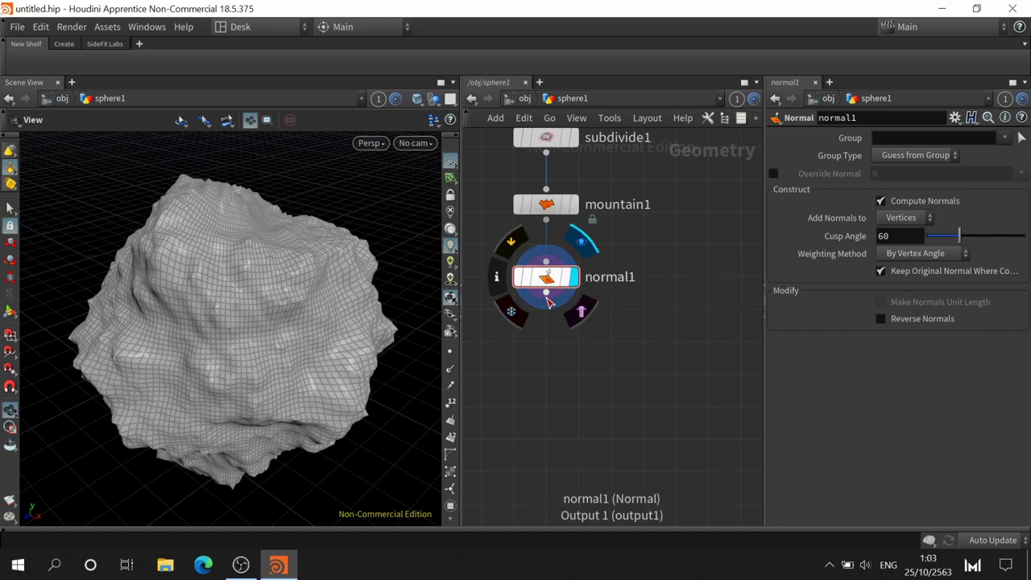
key(Tab)
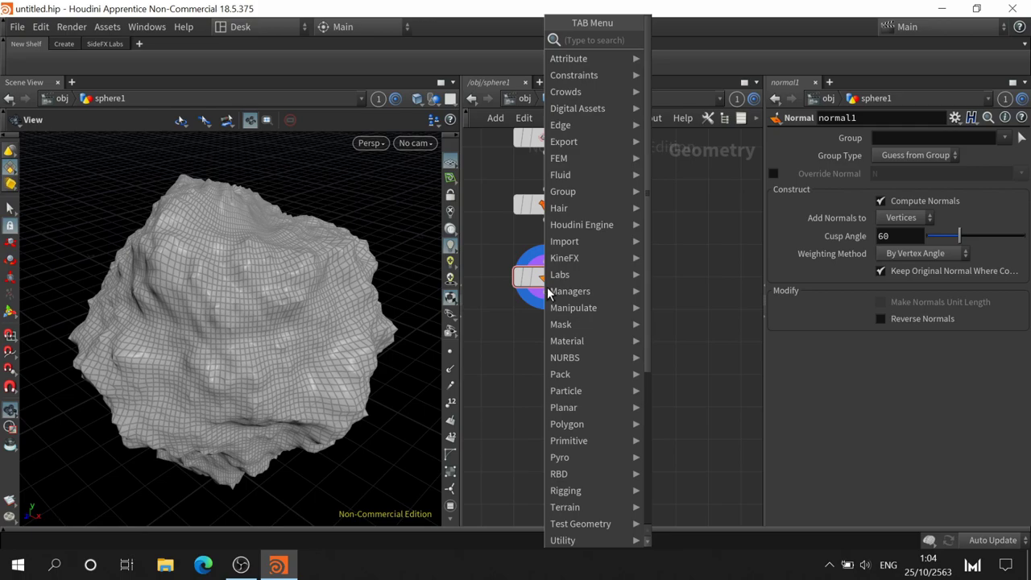
text(mesh)
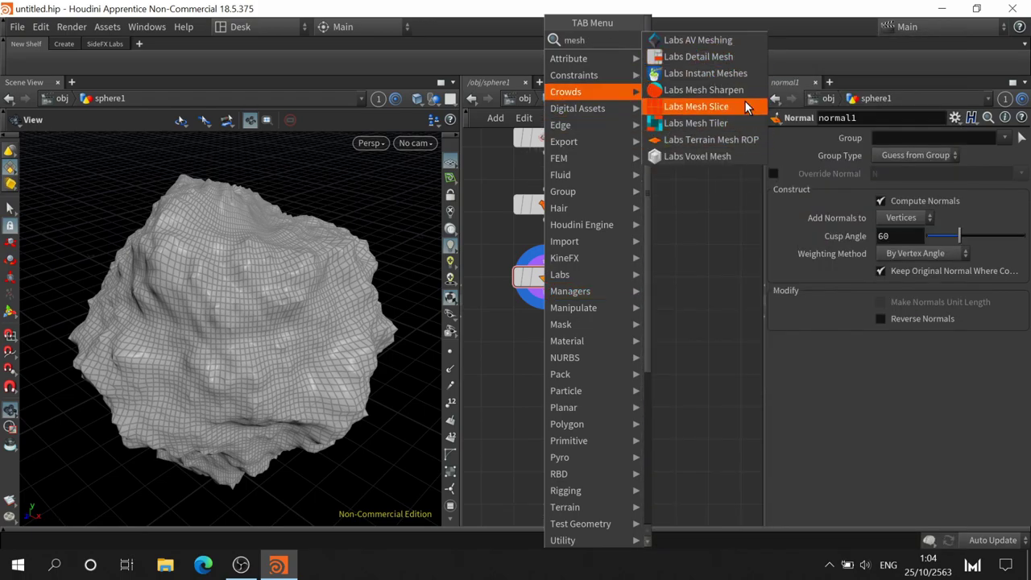
click(703, 90)
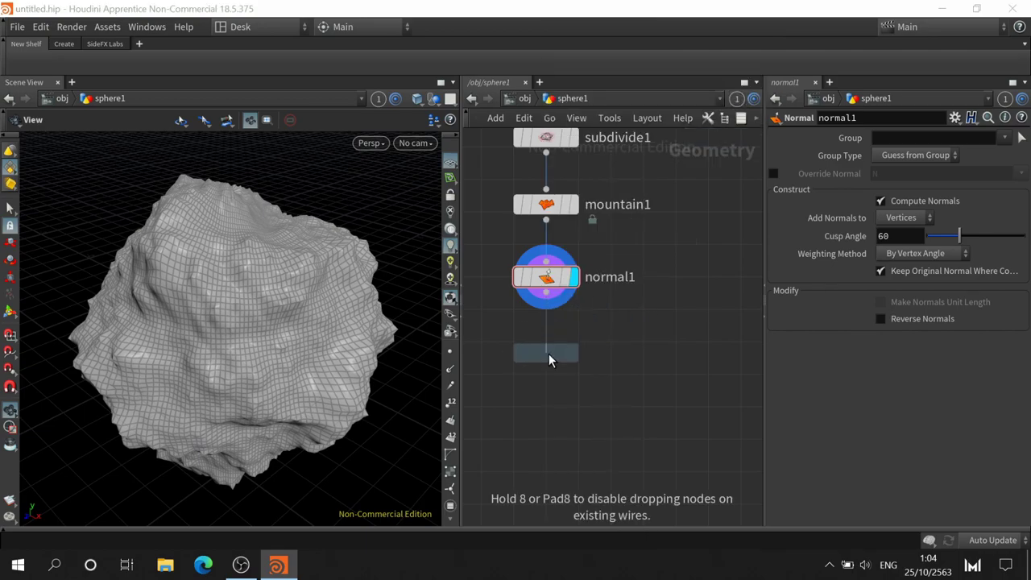
click(548, 353)
- Display mesh_sharpen1's result and switch the viewport to Flat Shaded
click(573, 354)
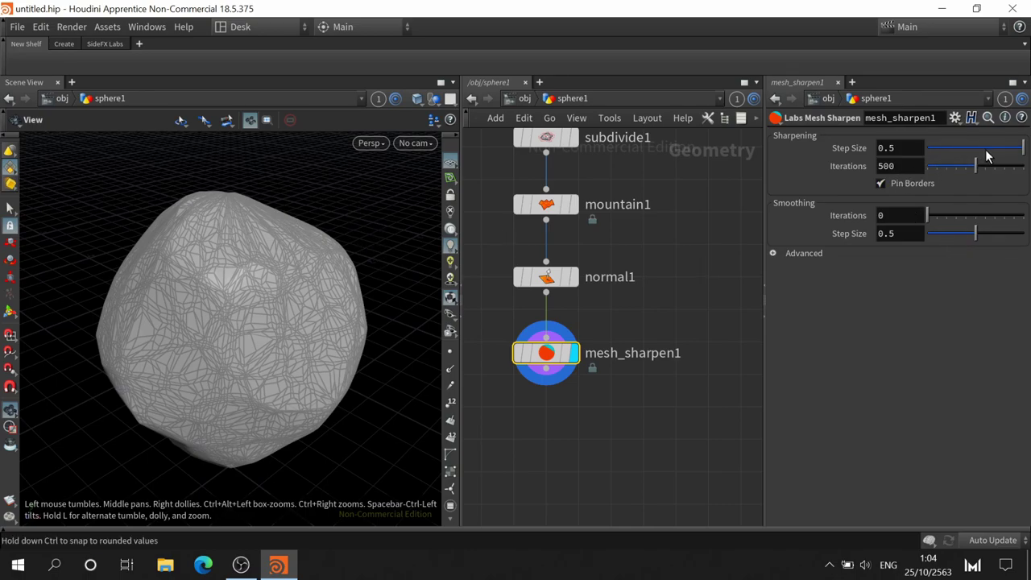
mouse_move(983, 149)
mouse_down()
mouse_move(909, 149)
mouse_move(1004, 148)
mouse_up()
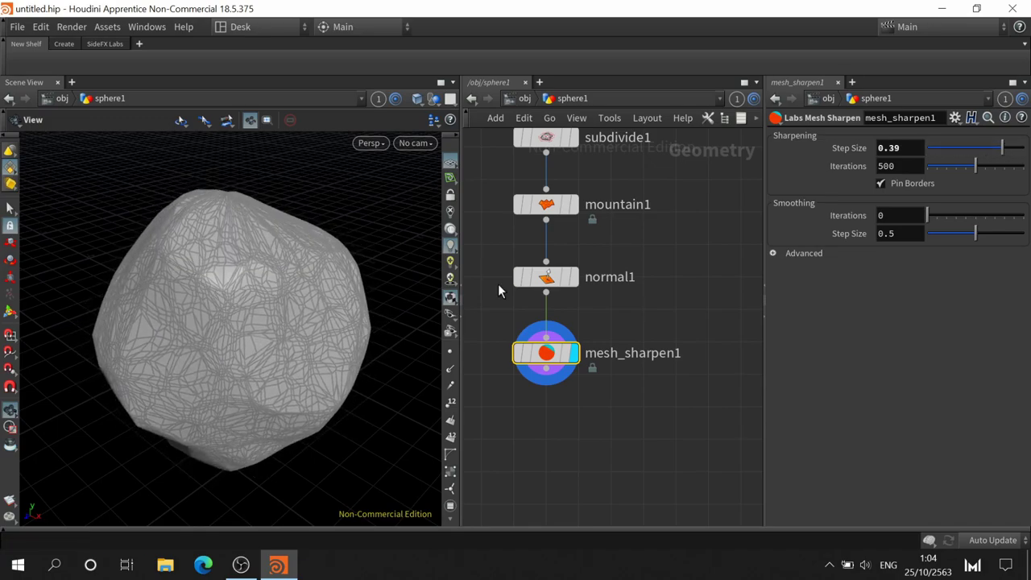
click(417, 98)
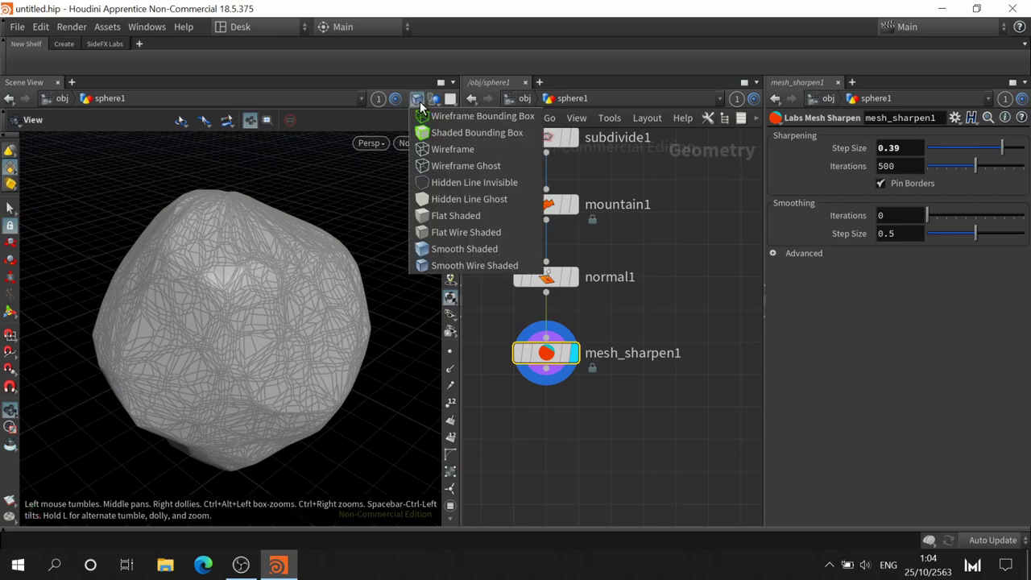
click(455, 215)
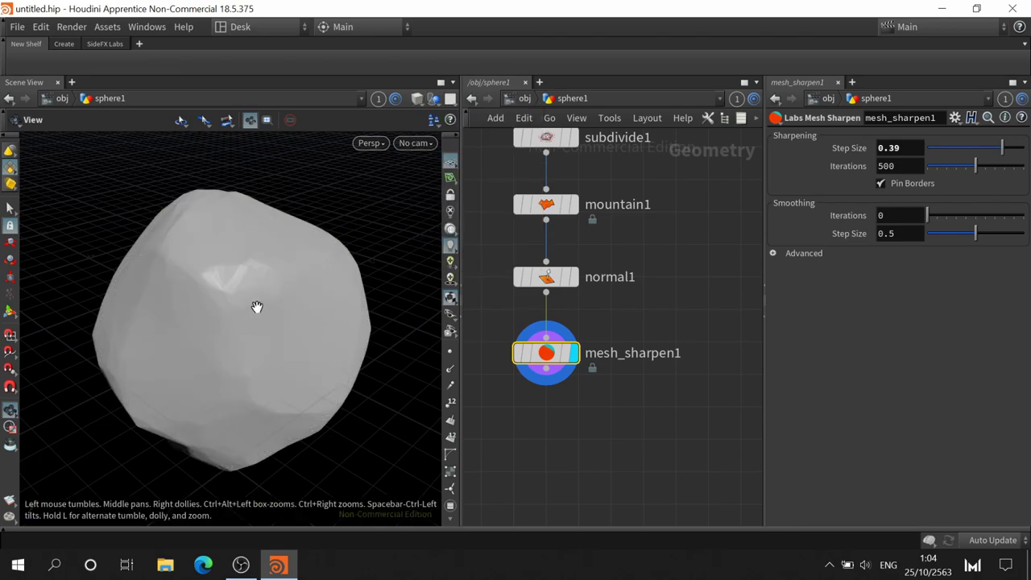
mouse_move(228, 294)
mouse_down()
mouse_move(154, 343)
mouse_move(203, 340)
mouse_move(255, 285)
mouse_move(227, 335)
mouse_up()
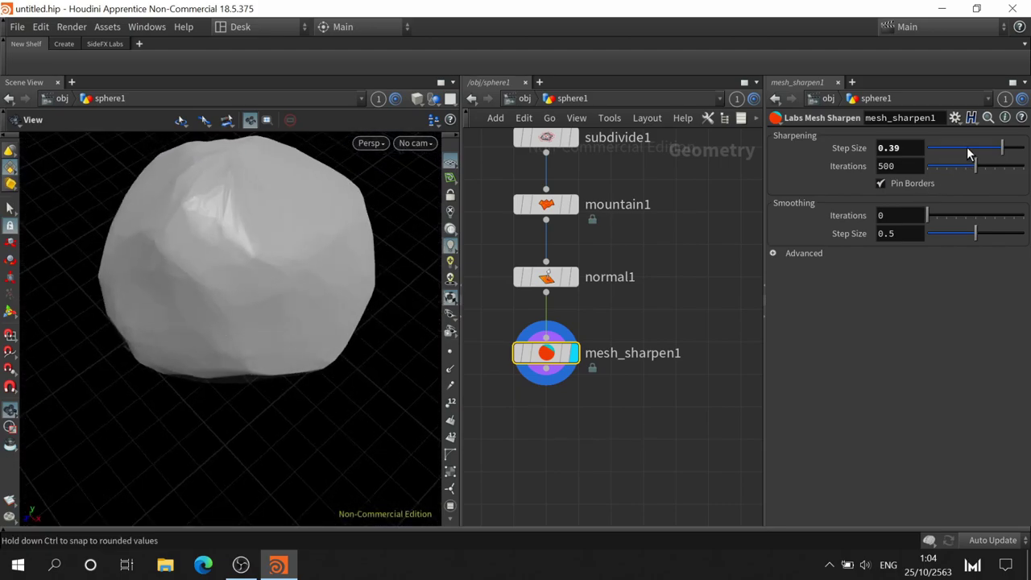
- Try sharpening Step Size values from 0 up to 0.141 while orbiting the rock
mouse_move(966, 147)
mouse_down()
mouse_move(915, 140)
mouse_move(939, 140)
mouse_up()
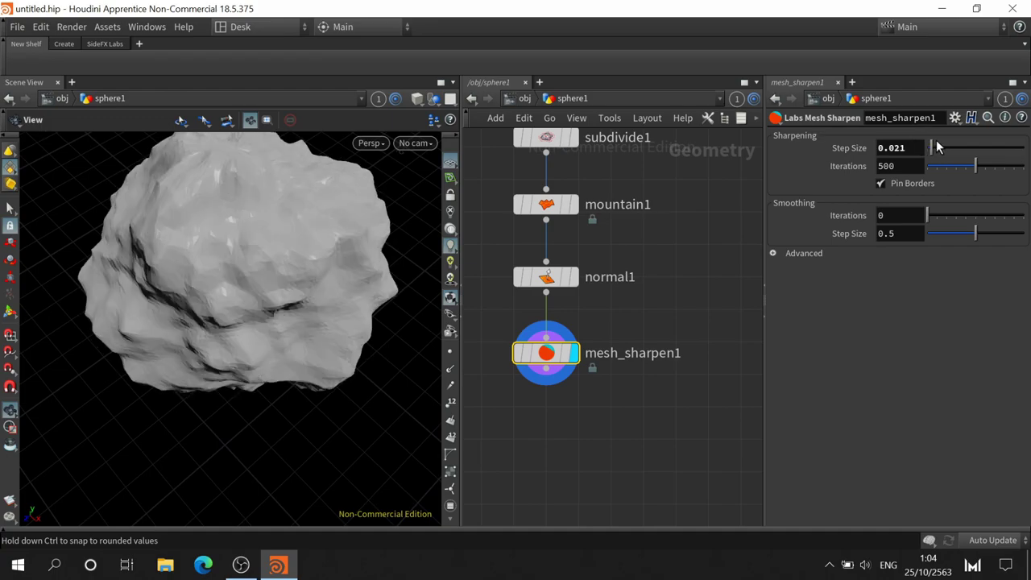
mouse_move(273, 330)
mouse_down()
mouse_move(253, 341)
mouse_move(207, 320)
mouse_move(197, 349)
mouse_move(343, 331)
mouse_move(343, 357)
mouse_move(234, 319)
mouse_move(212, 344)
mouse_move(233, 346)
mouse_move(218, 384)
mouse_move(301, 318)
mouse_up()
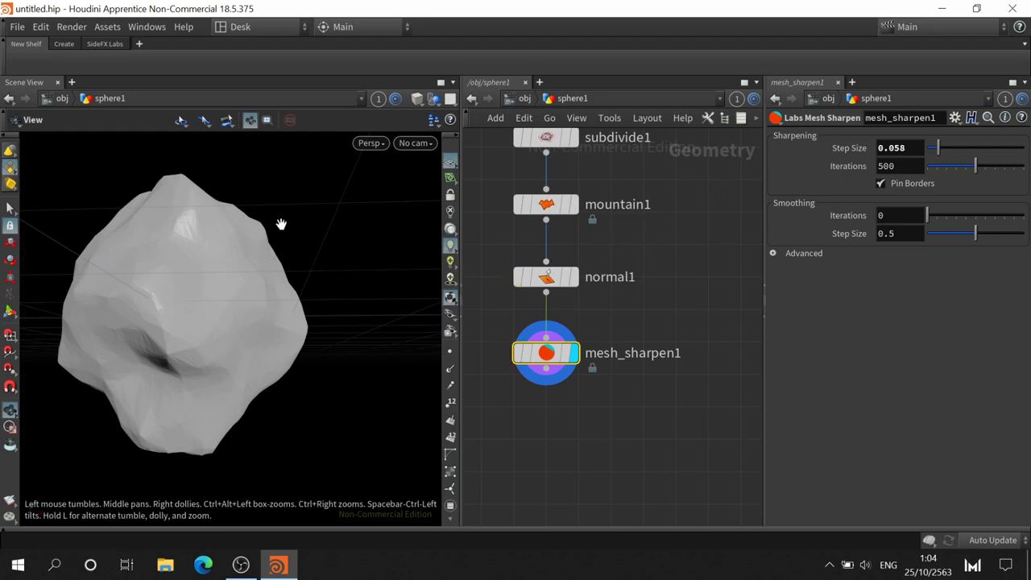
drag(284, 230, 214, 265)
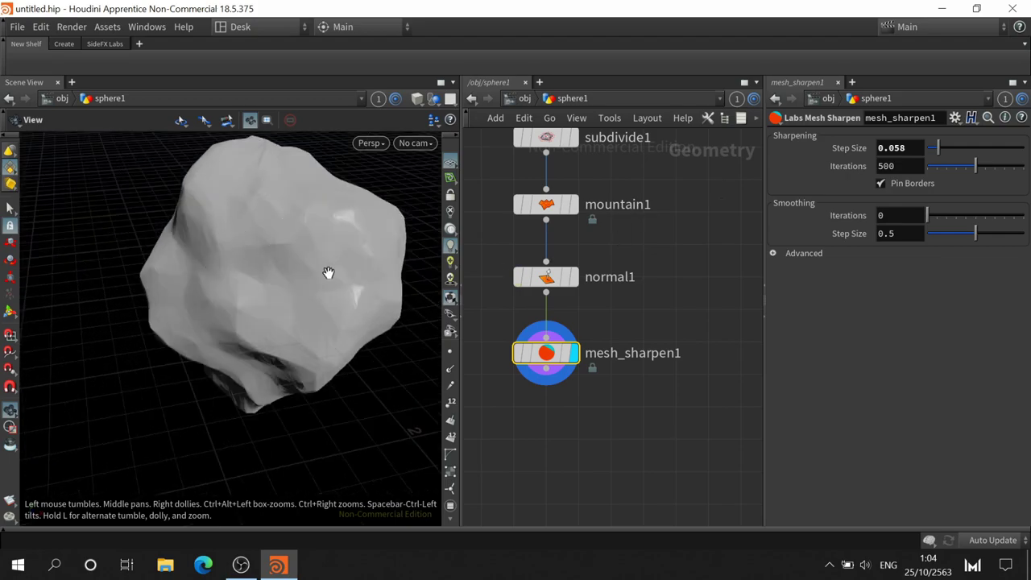
mouse_move(407, 267)
mouse_down()
mouse_move(306, 264)
mouse_move(335, 290)
mouse_move(435, 278)
mouse_up()
drag(946, 156, 955, 153)
mouse_move(242, 329)
mouse_down()
mouse_move(185, 311)
mouse_move(99, 330)
mouse_move(86, 347)
mouse_move(212, 315)
mouse_move(665, 578)
mouse_up()
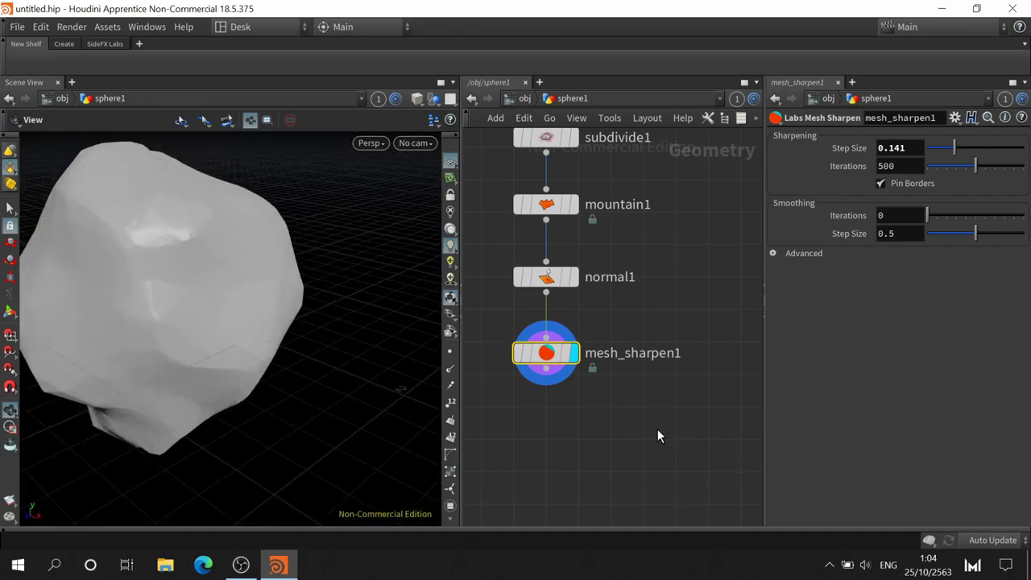
middle_drag(657, 434, 734, 339)
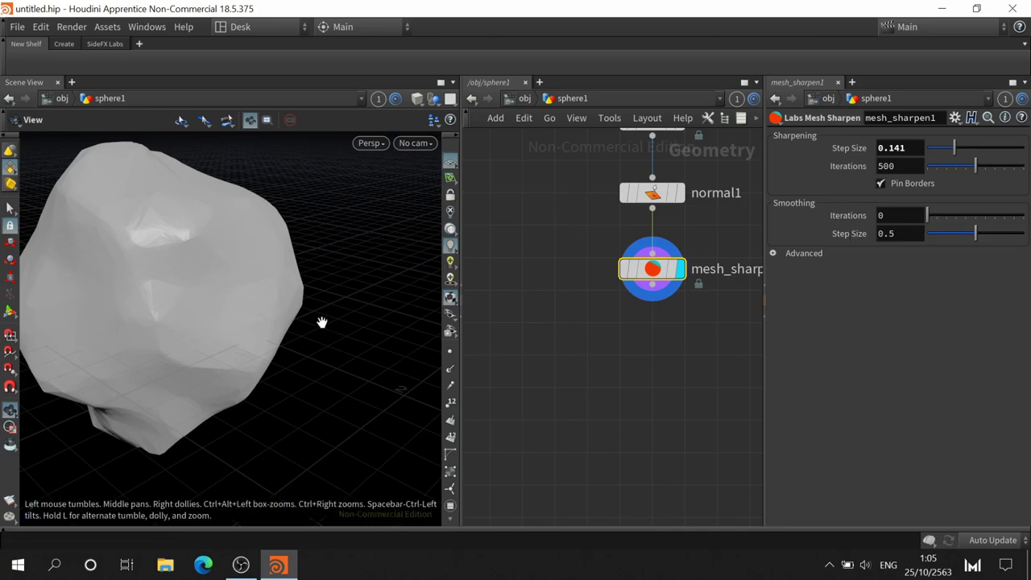
drag(322, 322, 243, 368)
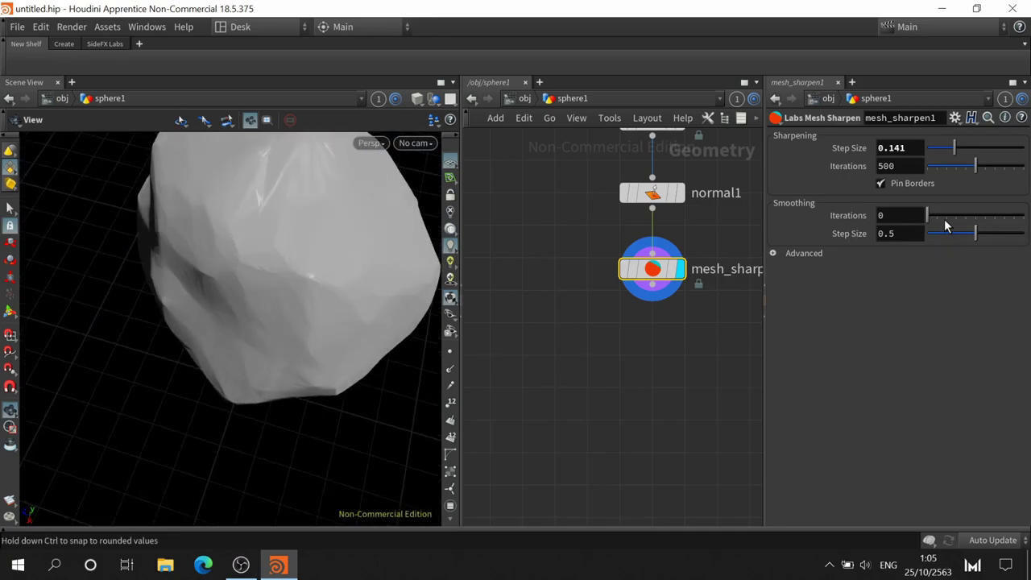
- Try Smoothing Iterations of 10, 21, 37 and 48, leaving Step Size and Smoothing Iterations at 0
drag(928, 215, 948, 215)
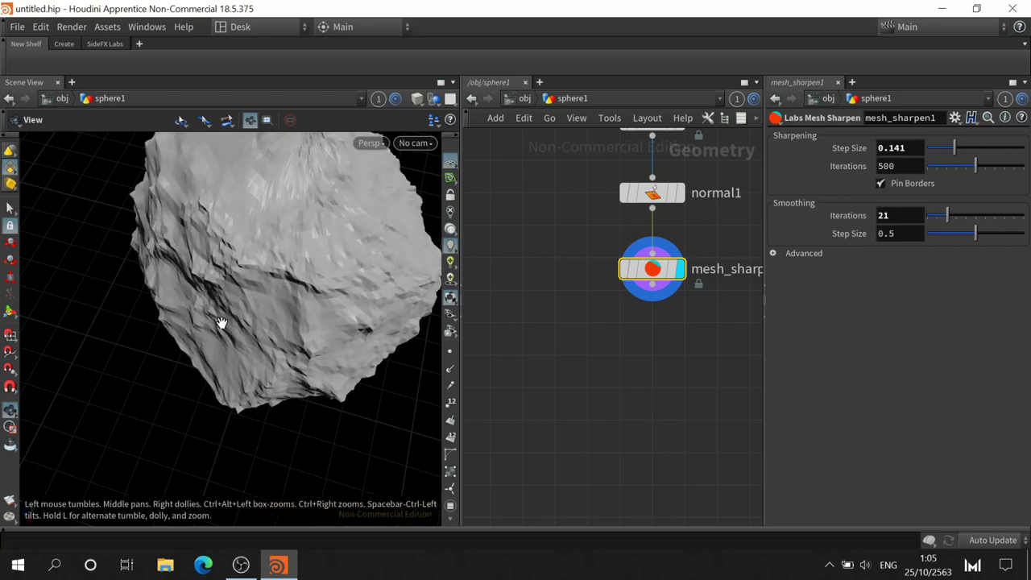
drag(221, 323, 306, 265)
mouse_move(965, 212)
mouse_down()
mouse_move(966, 226)
mouse_move(973, 212)
mouse_up()
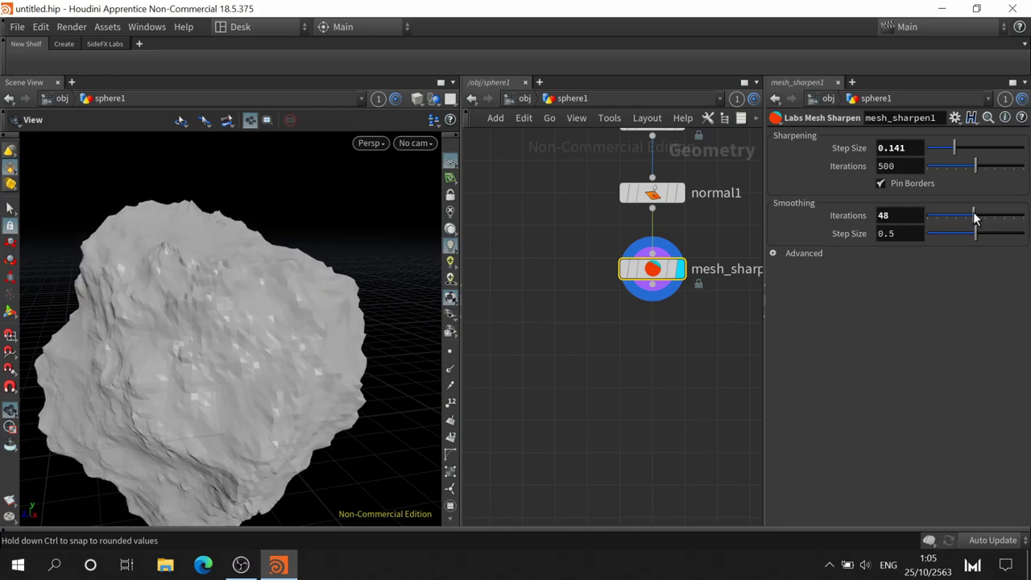
mouse_move(954, 148)
mouse_down()
mouse_move(973, 146)
mouse_move(839, 143)
mouse_move(986, 145)
mouse_move(837, 150)
mouse_up()
mouse_move(972, 227)
mouse_down()
mouse_move(950, 222)
mouse_move(924, 251)
mouse_up()
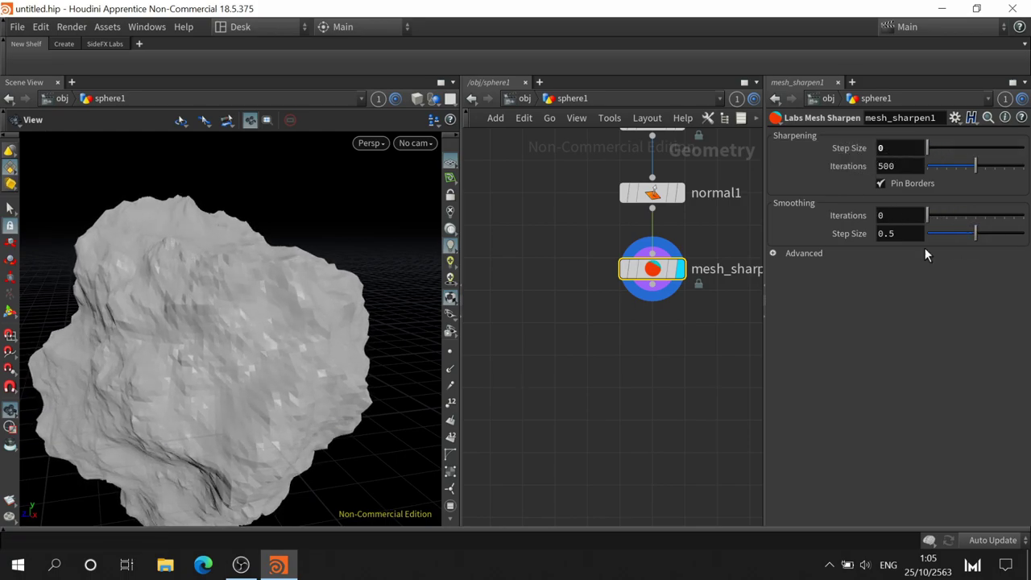
- Set mesh_sharpen1 to Step Size 0.134 and 99 Iterations, orbiting to inspect the faceted rock
drag(237, 249, 185, 288)
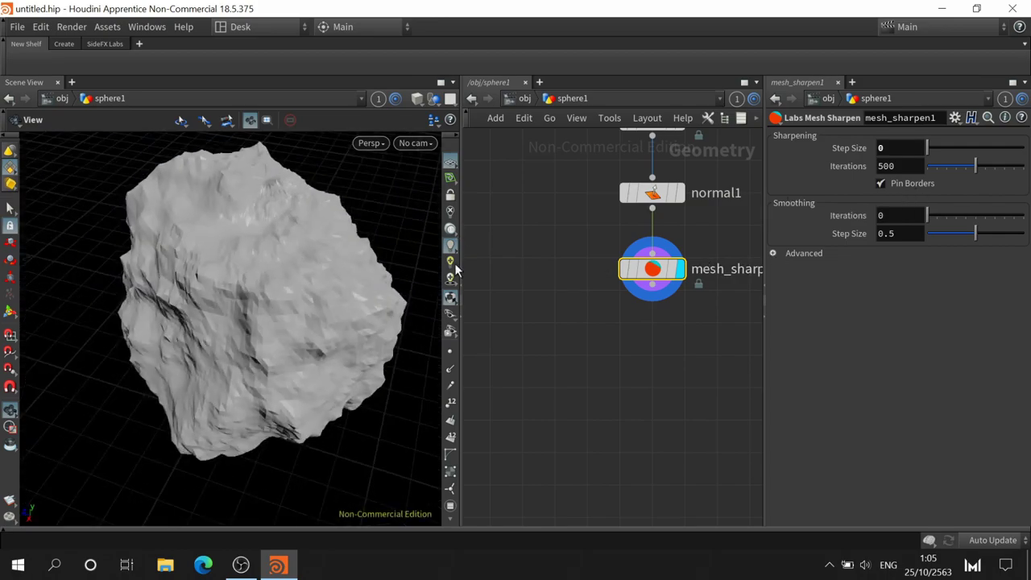
mouse_move(959, 146)
mouse_down()
mouse_move(965, 172)
mouse_move(938, 165)
mouse_up()
mouse_move(269, 336)
mouse_down()
mouse_move(301, 385)
mouse_move(231, 368)
mouse_move(285, 319)
mouse_move(320, 233)
mouse_move(269, 281)
mouse_move(217, 253)
mouse_move(322, 287)
mouse_move(338, 306)
mouse_up()
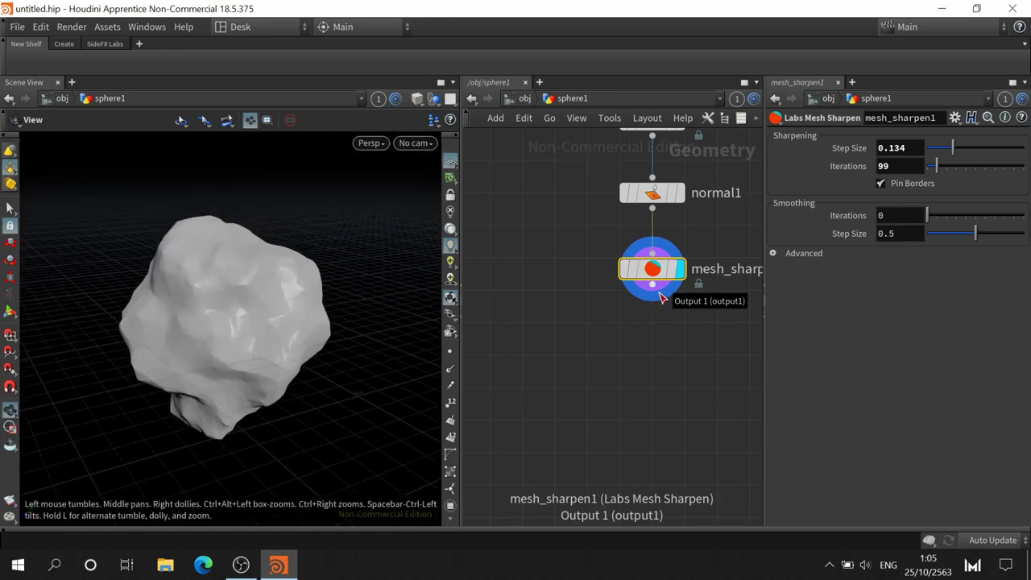
scroll(185, 314, up, 5)
mouse_move(185, 320)
mouse_down()
mouse_move(230, 336)
mouse_move(314, 311)
mouse_up()
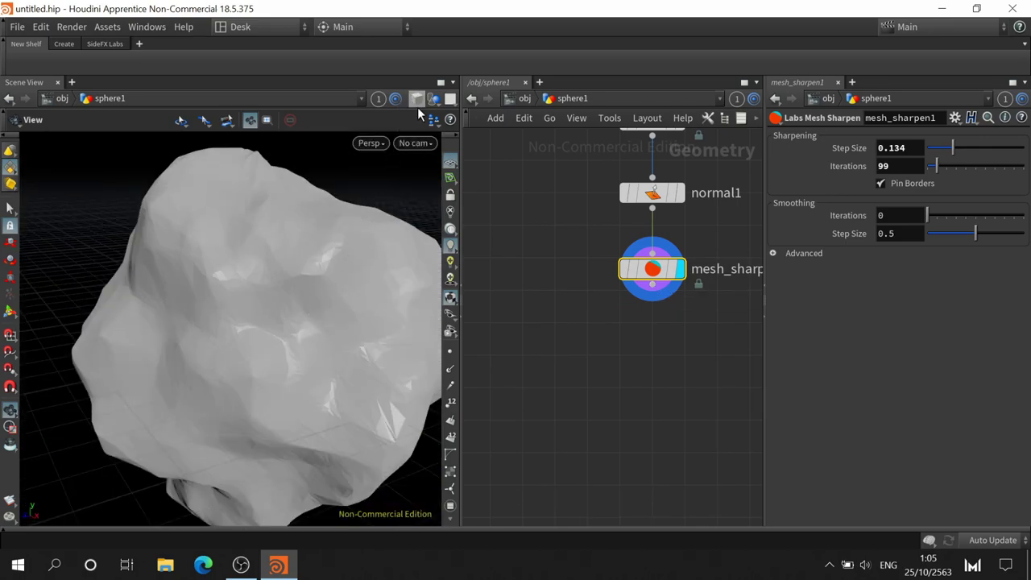
middle_drag(682, 370, 571, 368)
drag(315, 287, 262, 269)
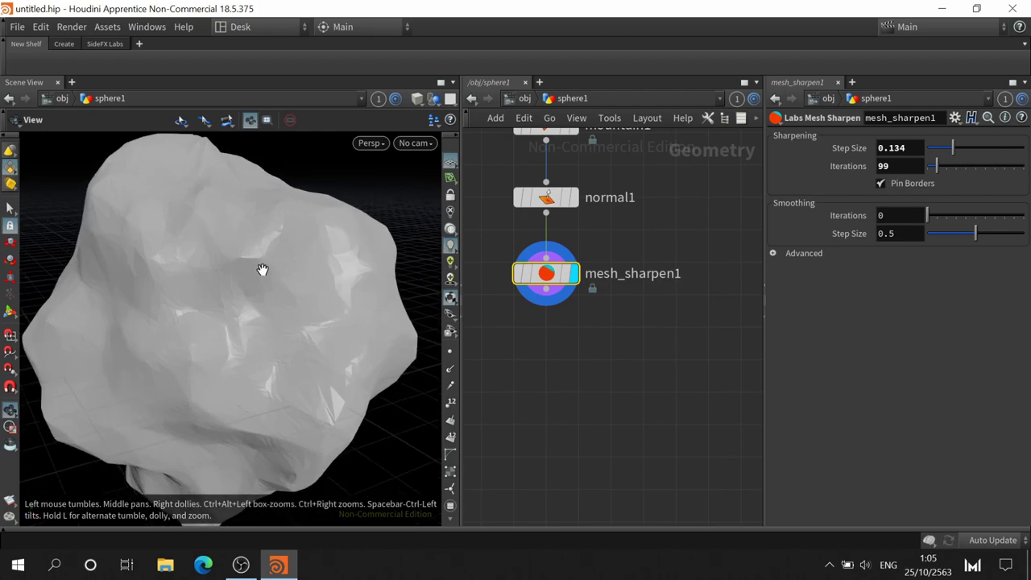
scroll(281, 391, down, 3)
mouse_move(246, 402)
mouse_down()
mouse_move(189, 396)
mouse_move(238, 427)
mouse_up()
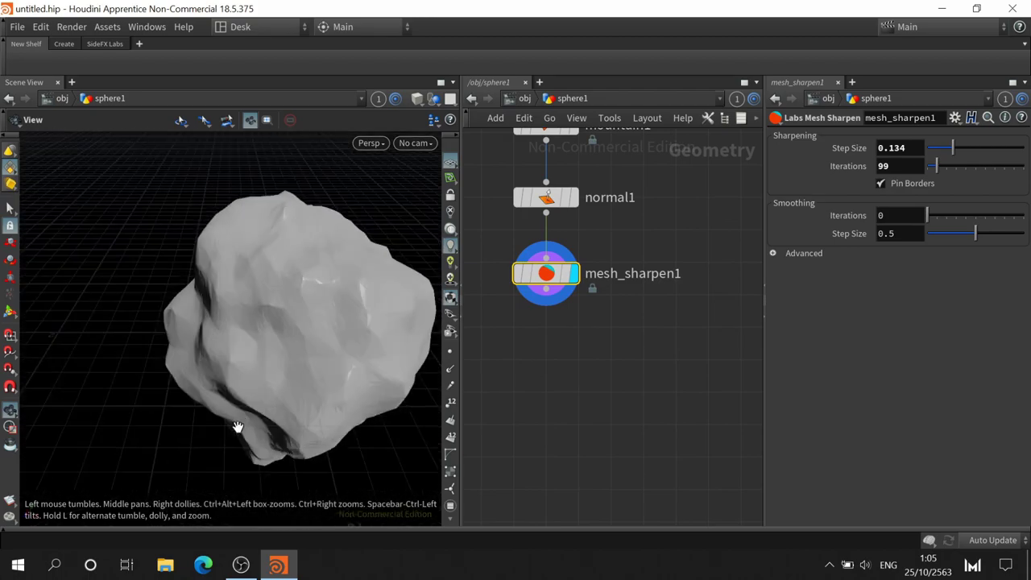
middle_drag(601, 401, 641, 375)
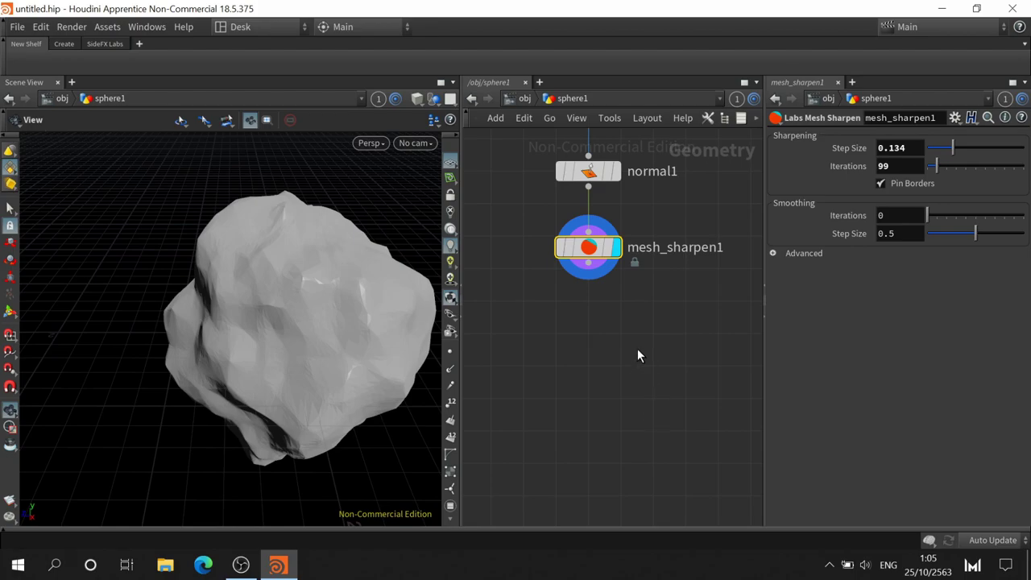
mouse_move(589, 266)
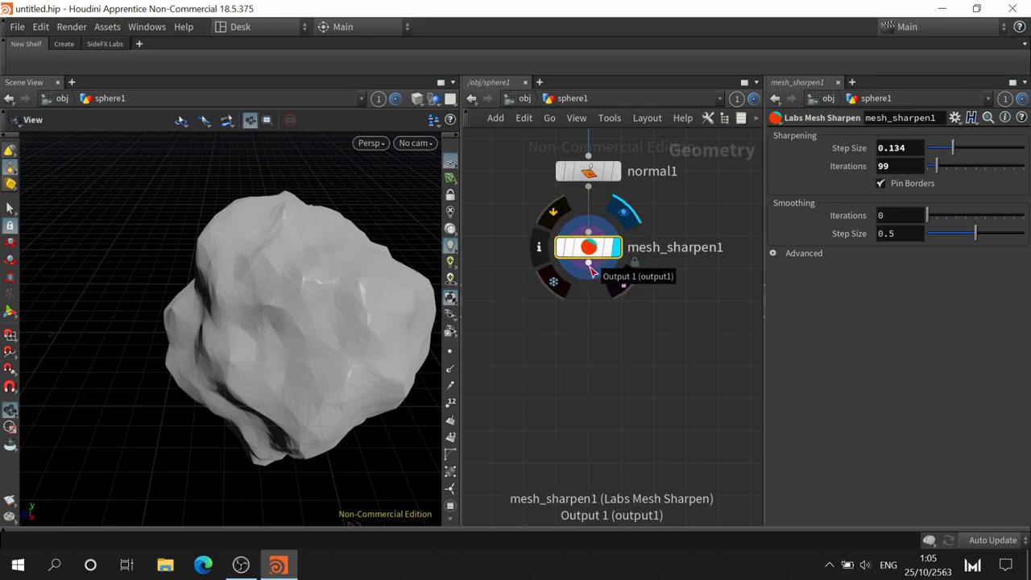
key(Tab)
text(labs)
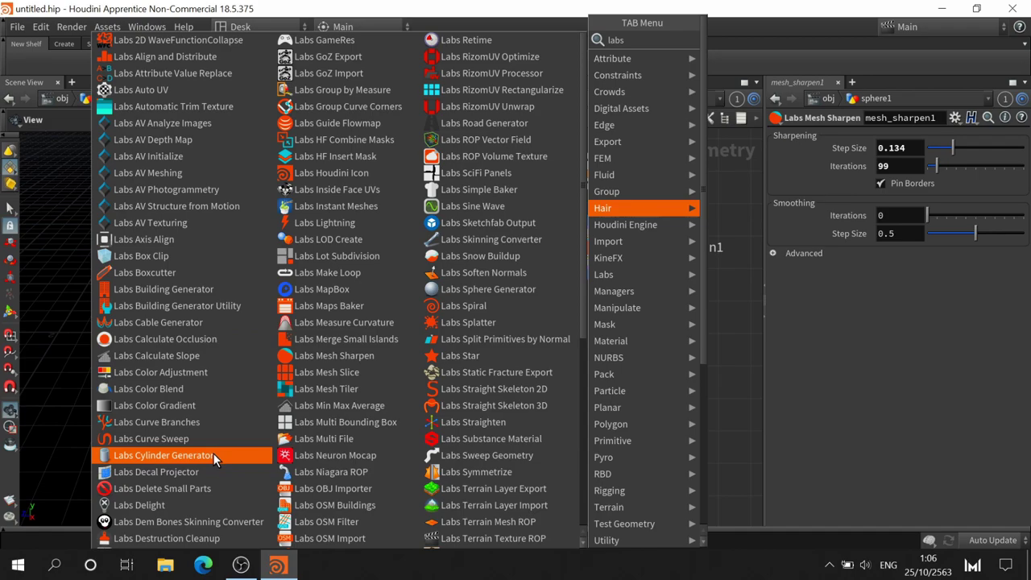
scroll(193, 471, down, 2)
scroll(145, 483, down, 3)
scroll(153, 419, down, 2)
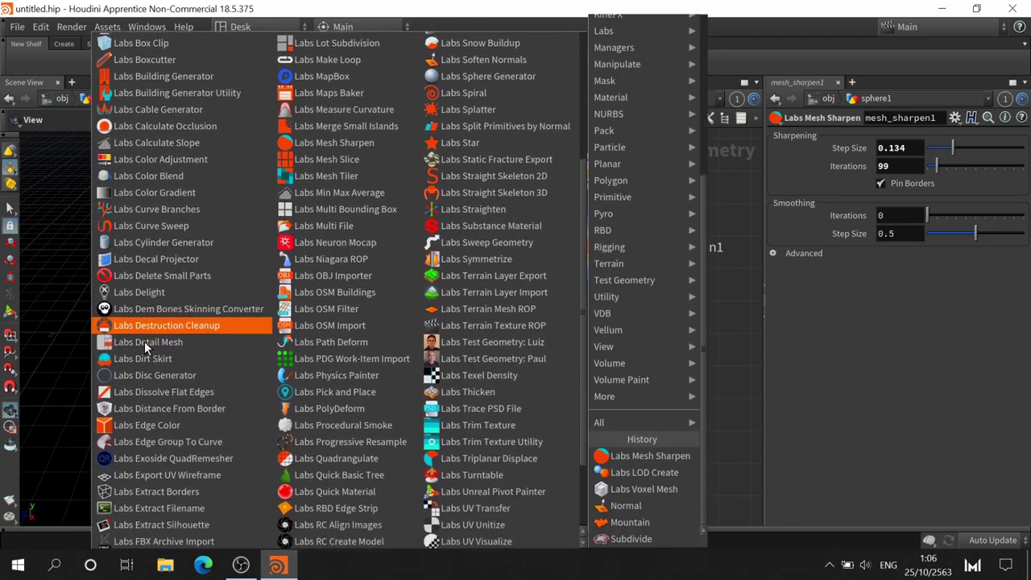
scroll(144, 346, down, 3)
scroll(170, 338, down, 1)
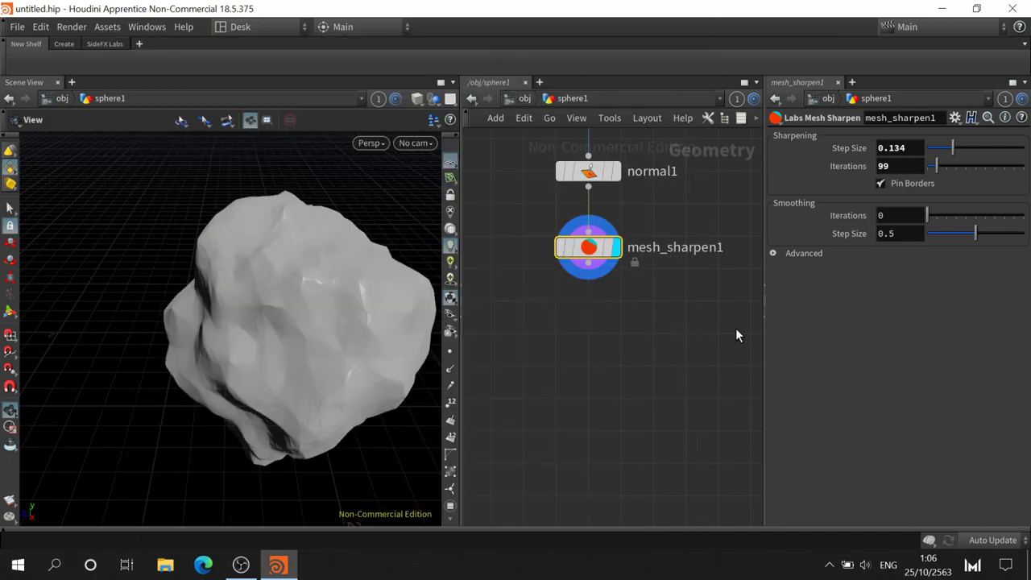
middle_drag(683, 320, 466, 451)
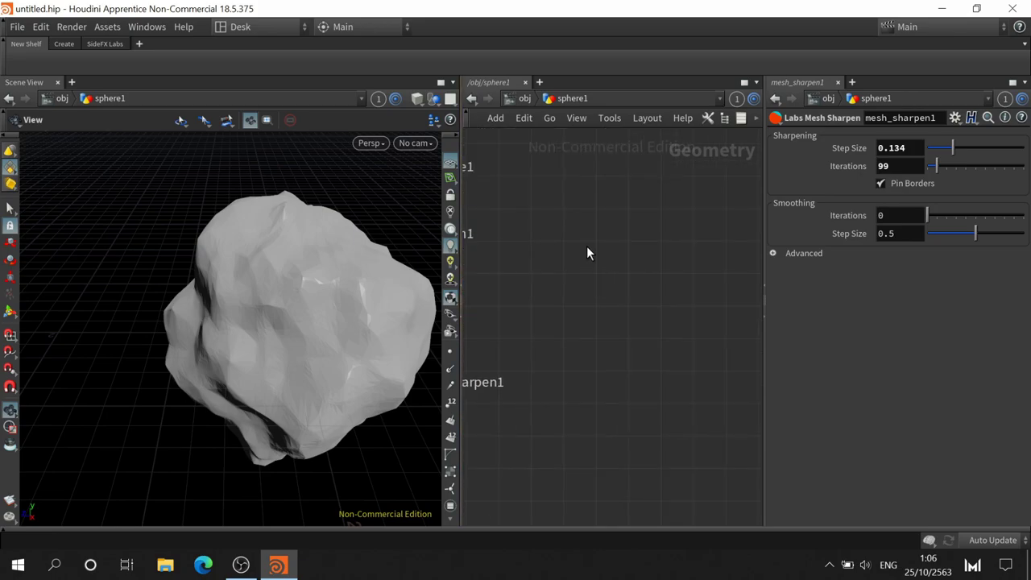
- Add a Grid node, grid1, and display it in the viewport
key(Tab)
text(gri)
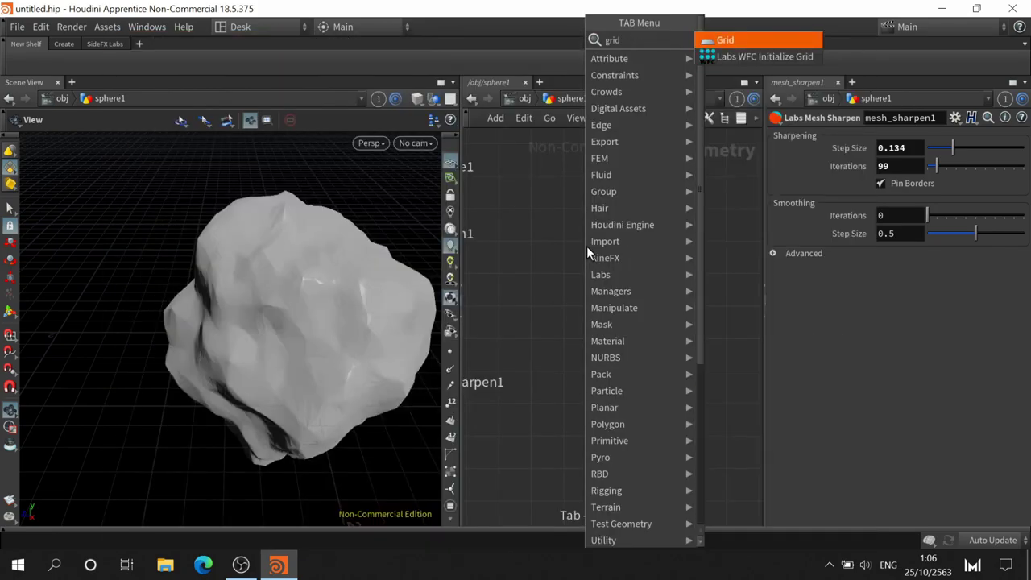
key(Return)
click(623, 276)
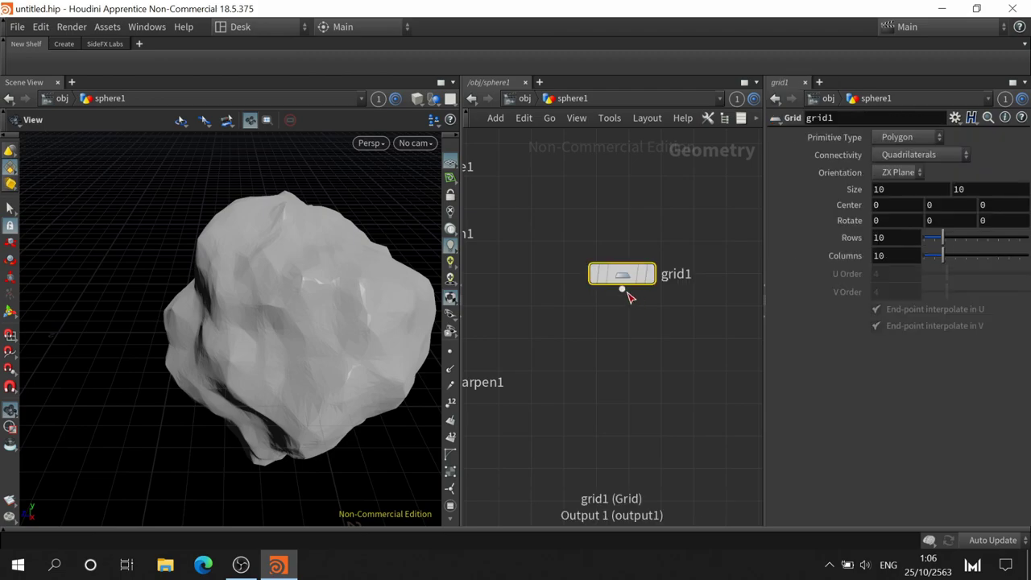
key(Tab)
key(Escape)
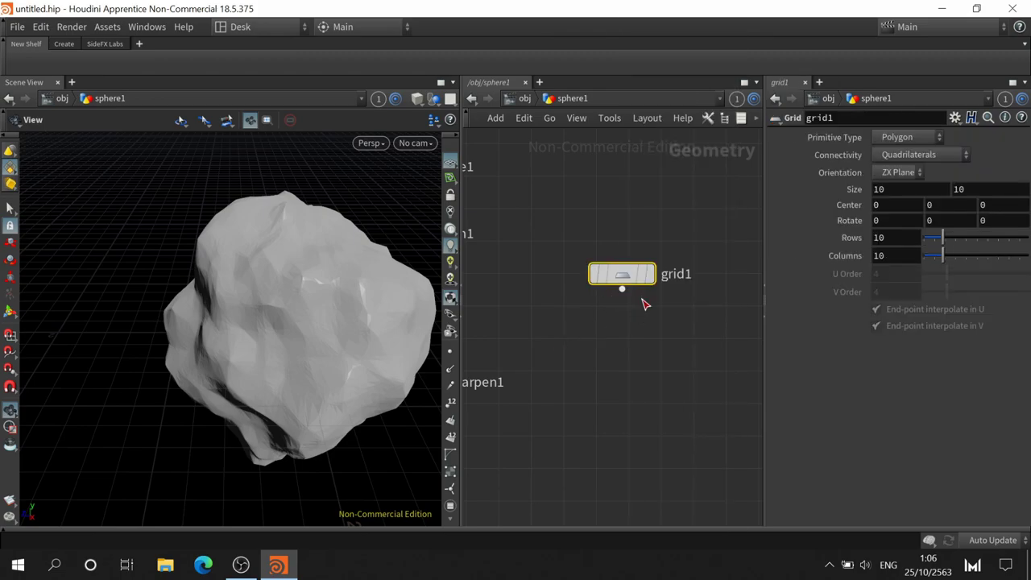
click(650, 273)
mouse_move(244, 341)
mouse_down()
mouse_move(265, 373)
mouse_move(207, 304)
mouse_move(260, 350)
mouse_up()
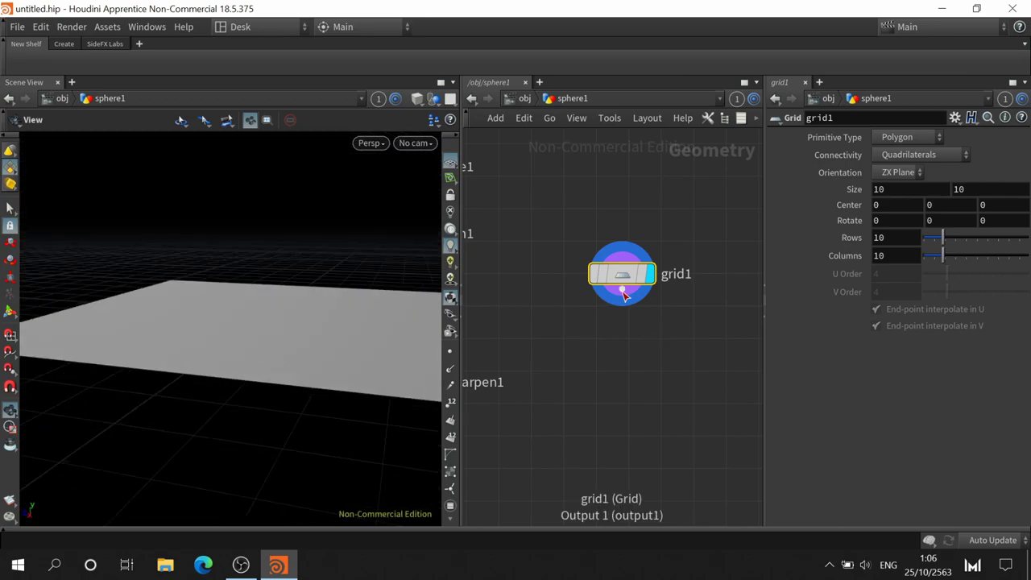
- Add a Mountain node, mountain2, below grid1 and display the bumpy terrain
key(Tab)
text(mou)
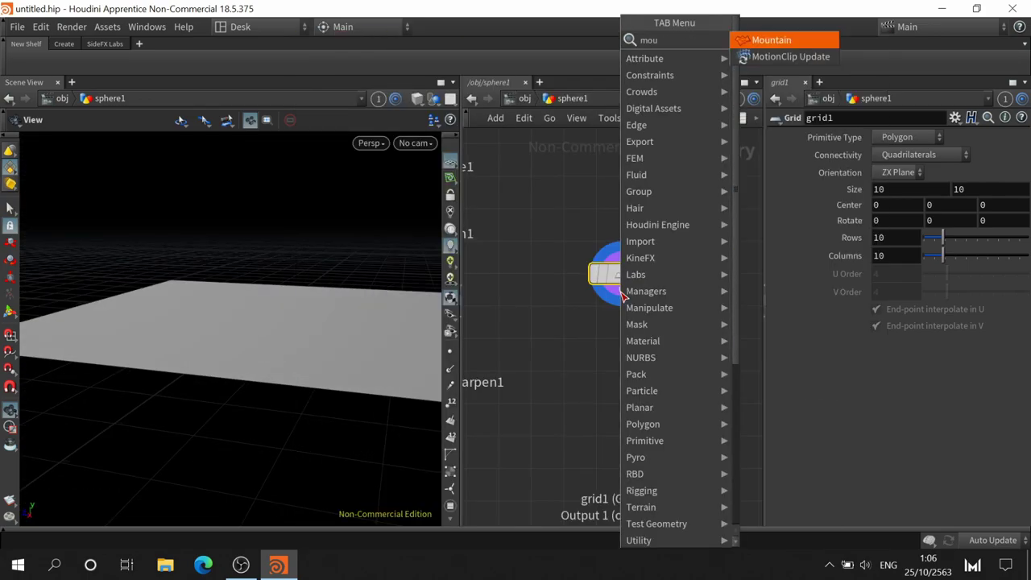
key(Return)
click(629, 394)
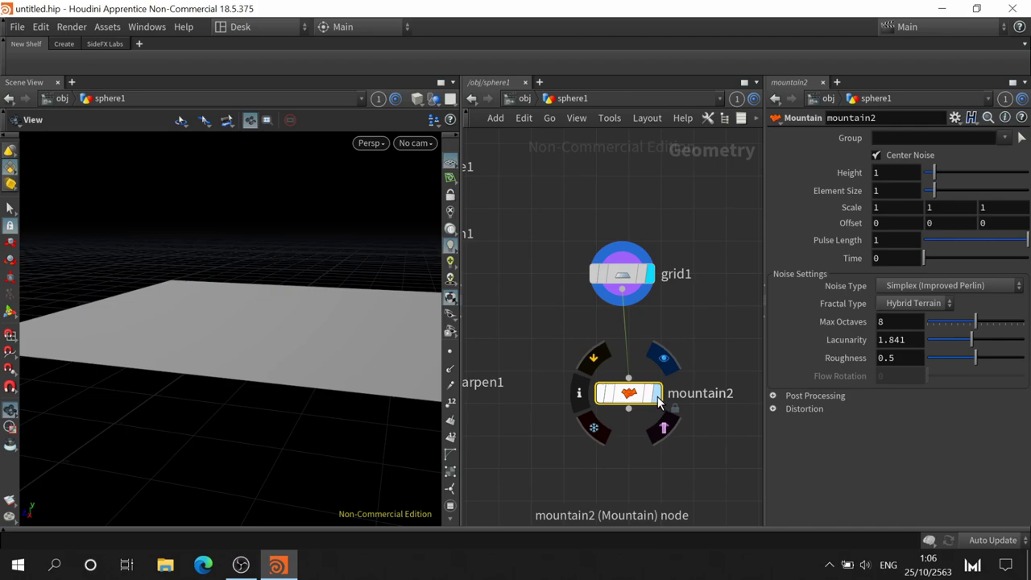
click(656, 394)
mouse_move(265, 295)
mouse_down()
mouse_move(150, 264)
mouse_move(265, 340)
mouse_move(270, 323)
mouse_up()
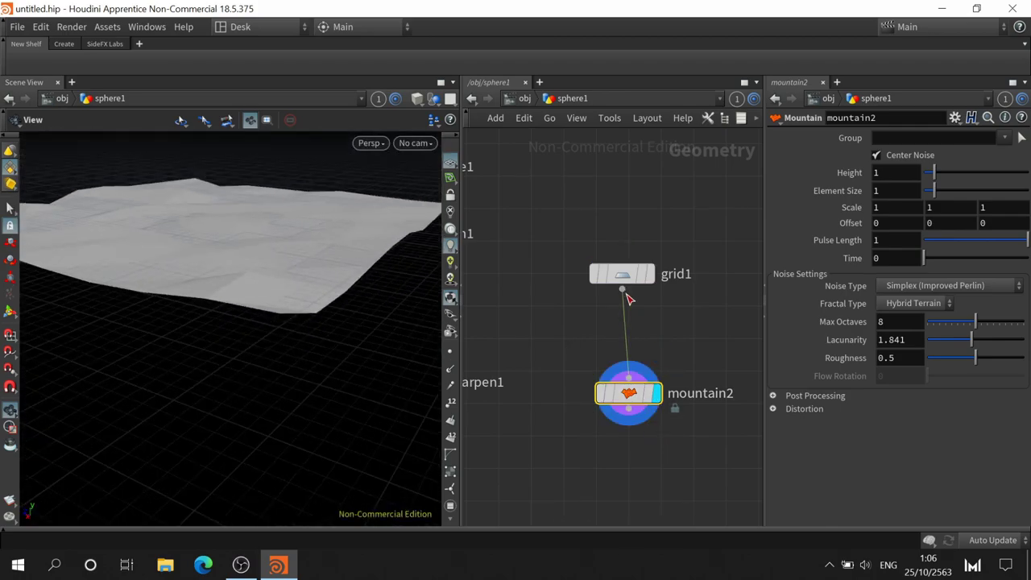
- Insert a Subdivide node, subdivide2, on the wire between grid1 and mountain2
key(Tab)
text(sub)
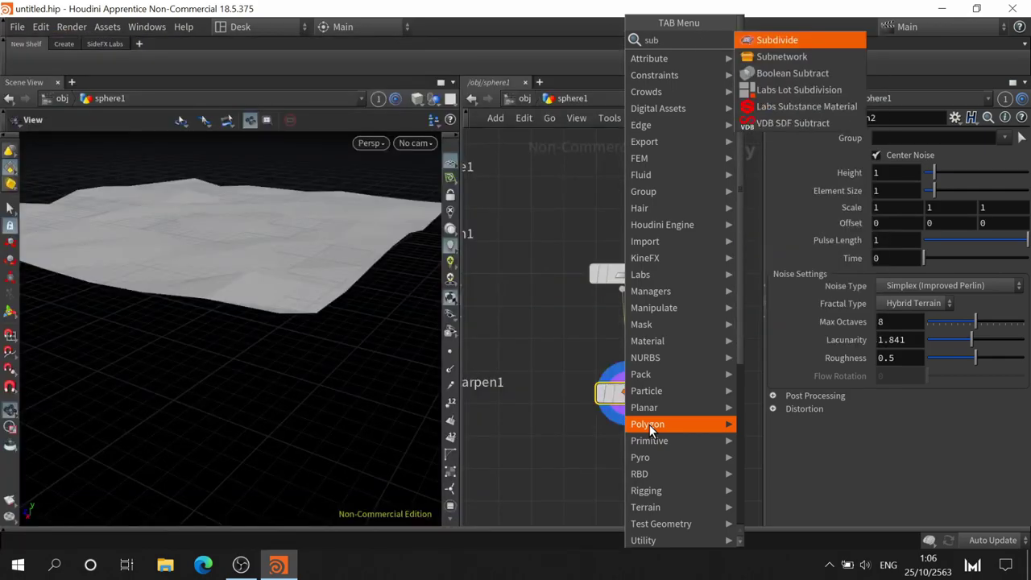
key(Down)
key(Down)
key(Up)
key(Up)
key(Return)
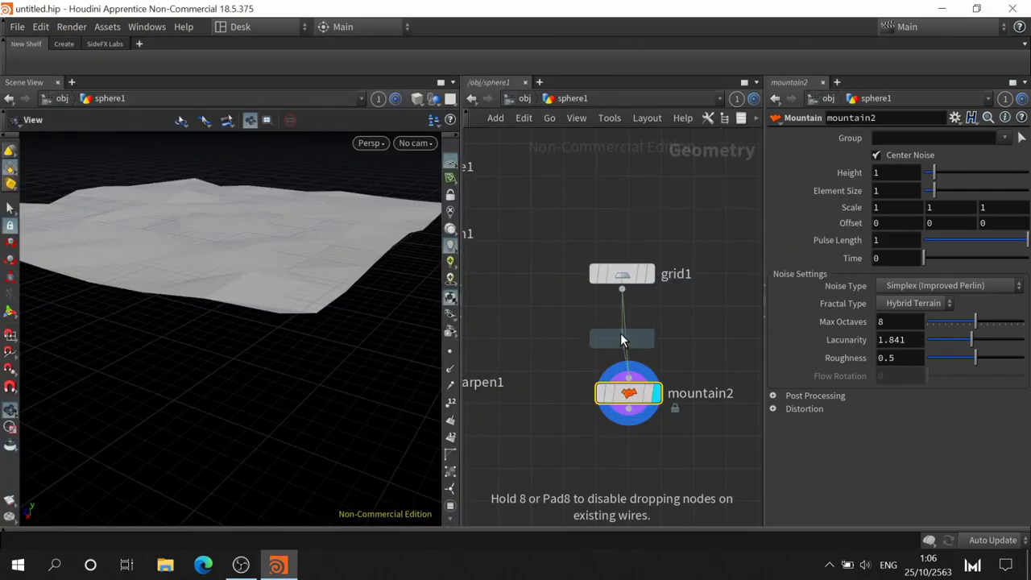
click(620, 333)
- Set mountain2's Height to 1.98 and view the terrain from a low side angle
click(628, 403)
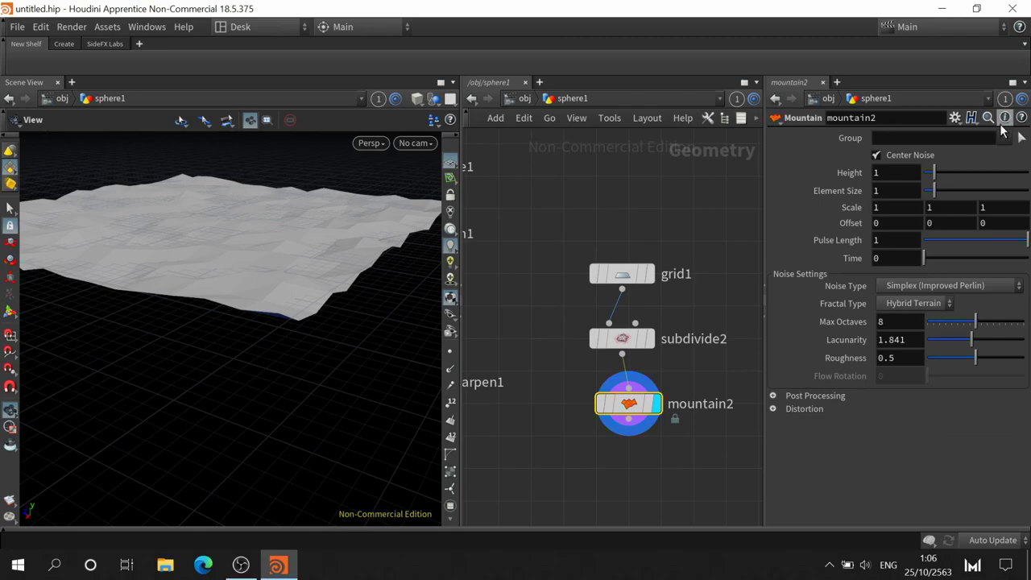
mouse_move(933, 172)
mouse_down()
mouse_move(952, 179)
mouse_move(944, 176)
mouse_up()
mouse_move(154, 322)
mouse_down()
mouse_move(198, 398)
mouse_move(177, 401)
mouse_move(263, 387)
mouse_up()
drag(271, 451, 375, 185)
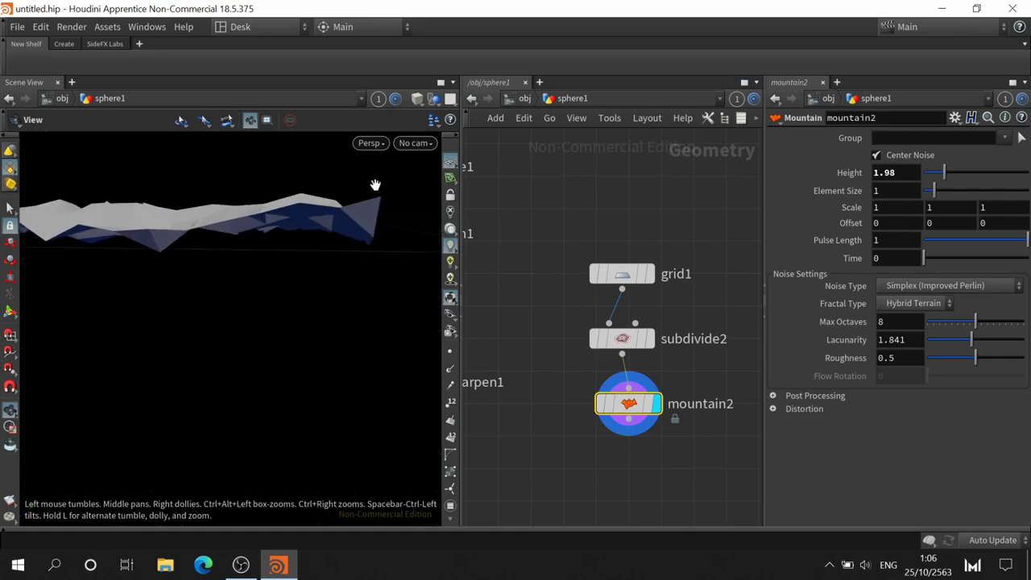
key(Tab)
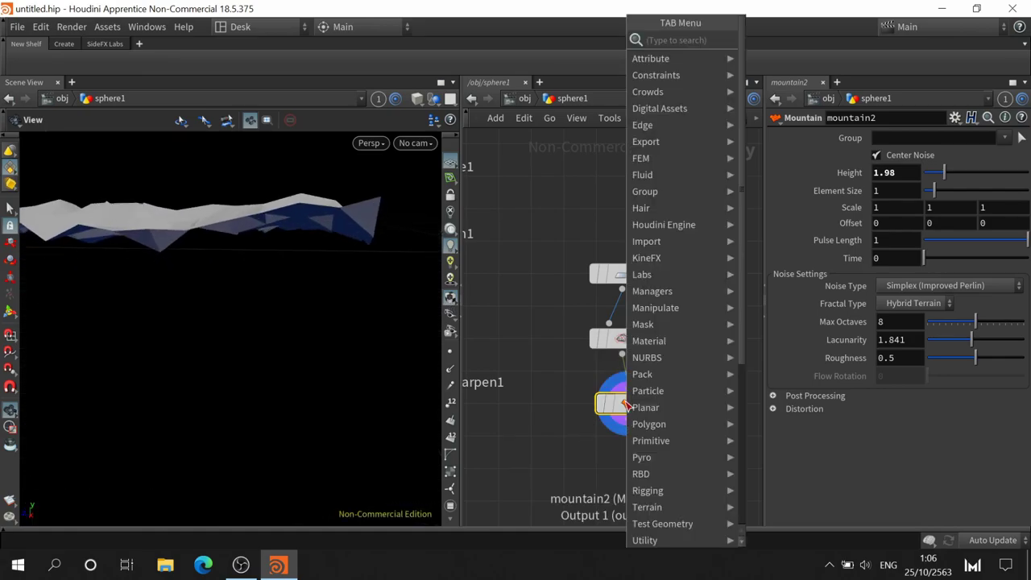
- Add a Labs Thicken node, thicken1, under mountain2 and display its 0.1-depth result
text(labs)
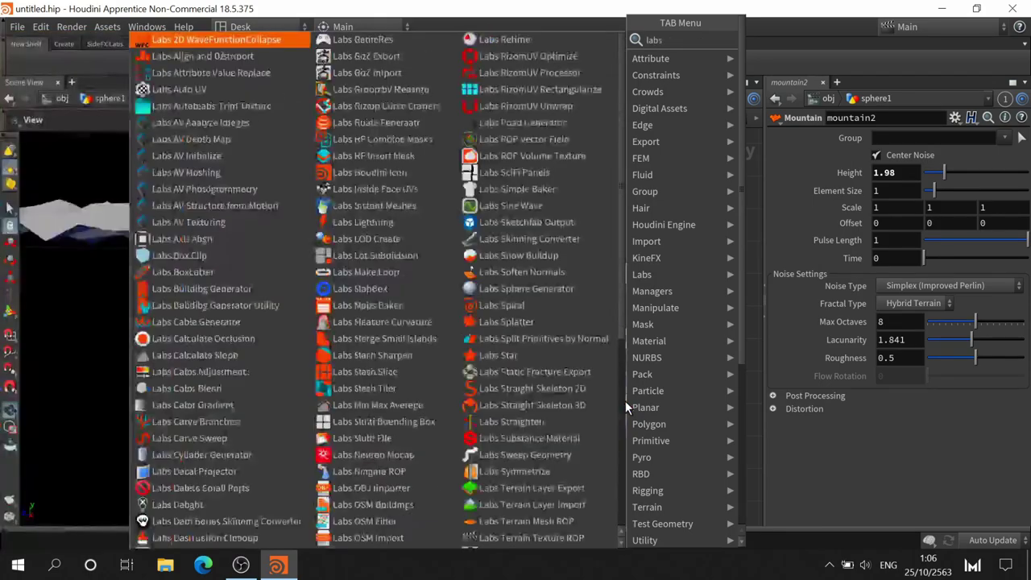
text( th)
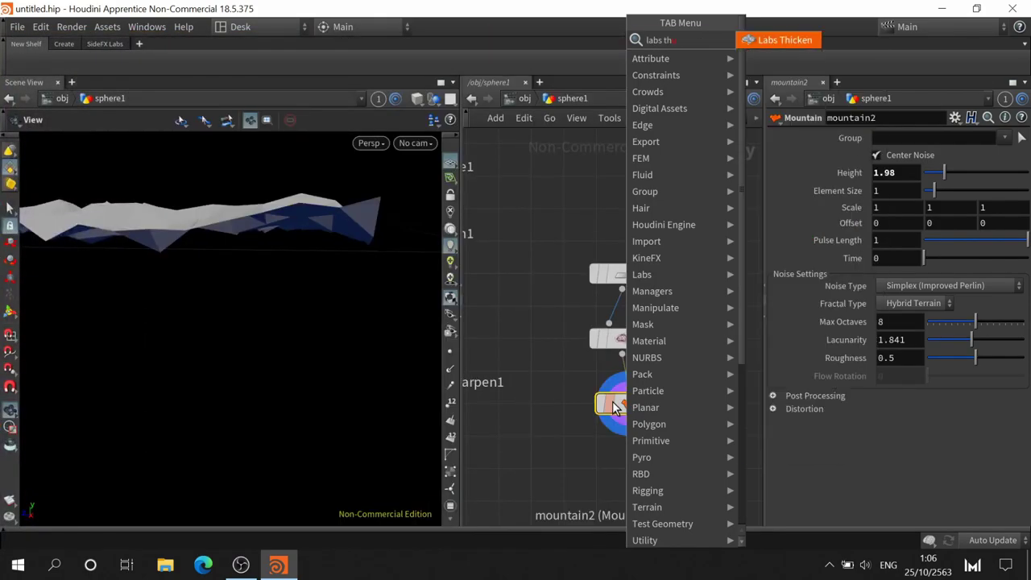
click(781, 43)
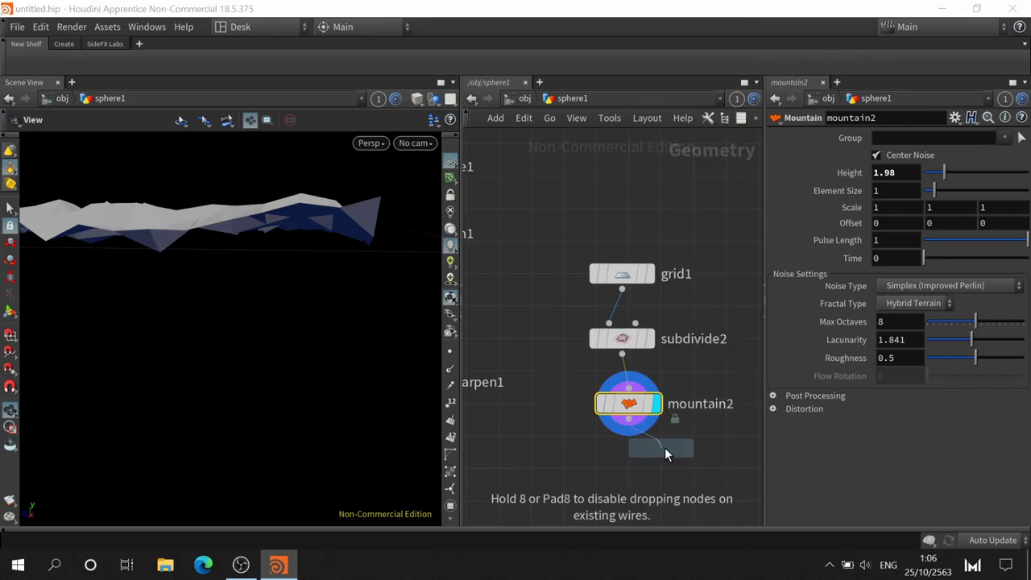
click(625, 470)
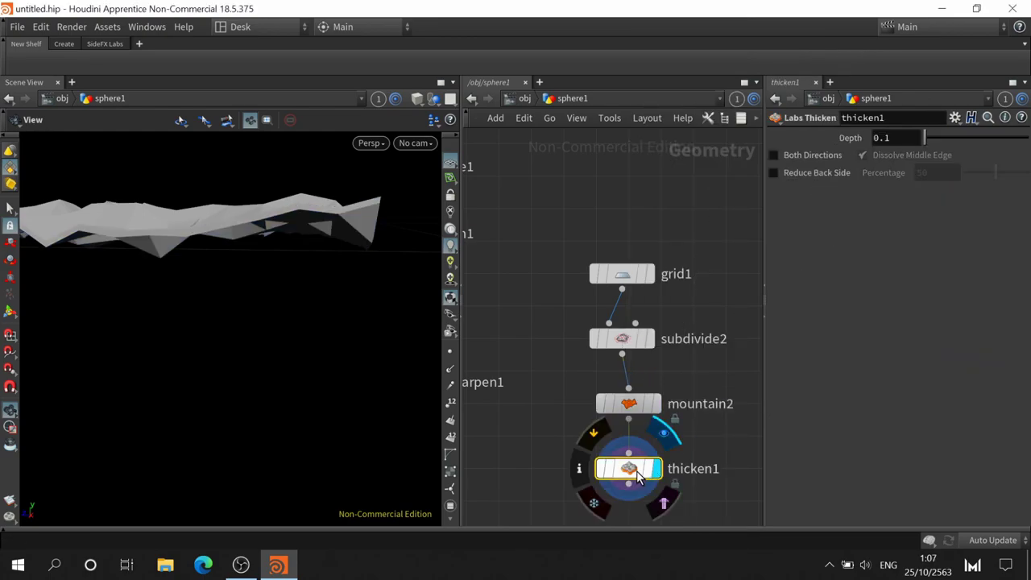
mouse_move(297, 277)
mouse_down()
mouse_move(260, 297)
mouse_move(297, 217)
mouse_move(279, 279)
mouse_move(292, 306)
mouse_up()
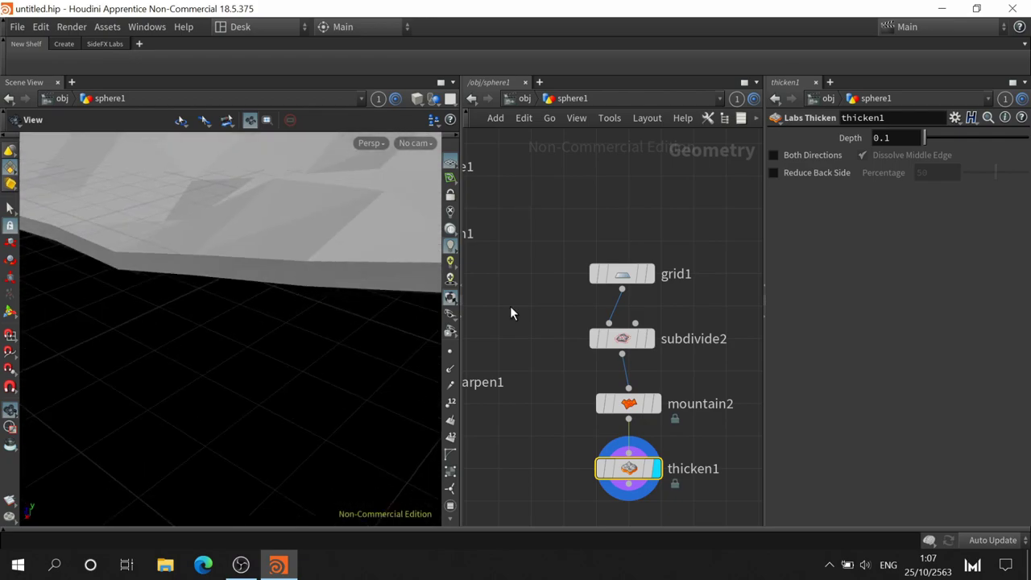
- Set thicken1's Depth to 1.74 and pull back to view the whole slab
drag(924, 137, 941, 137)
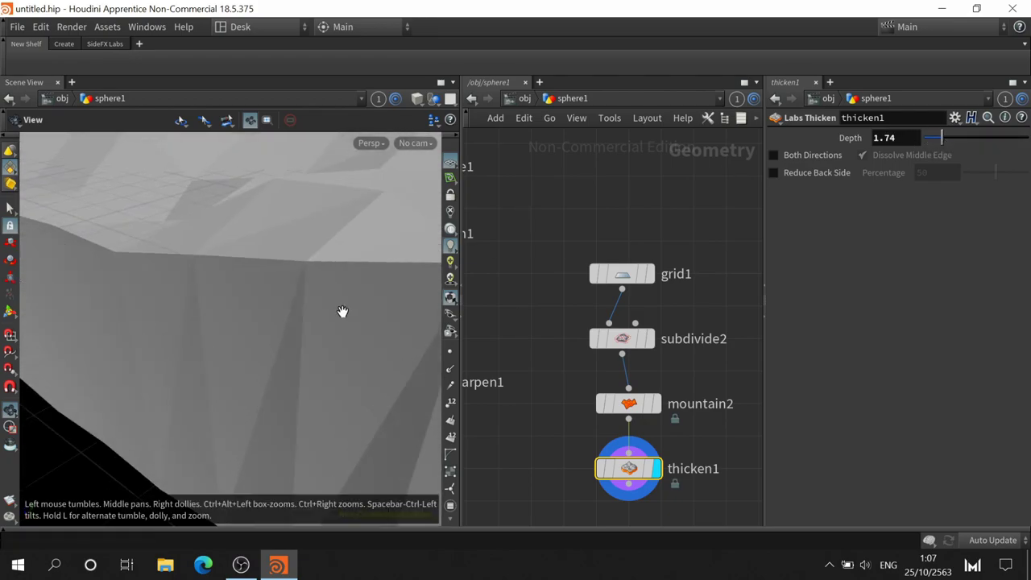
scroll(341, 315, down, 3)
scroll(340, 319, down, 3)
scroll(343, 327, down, 2)
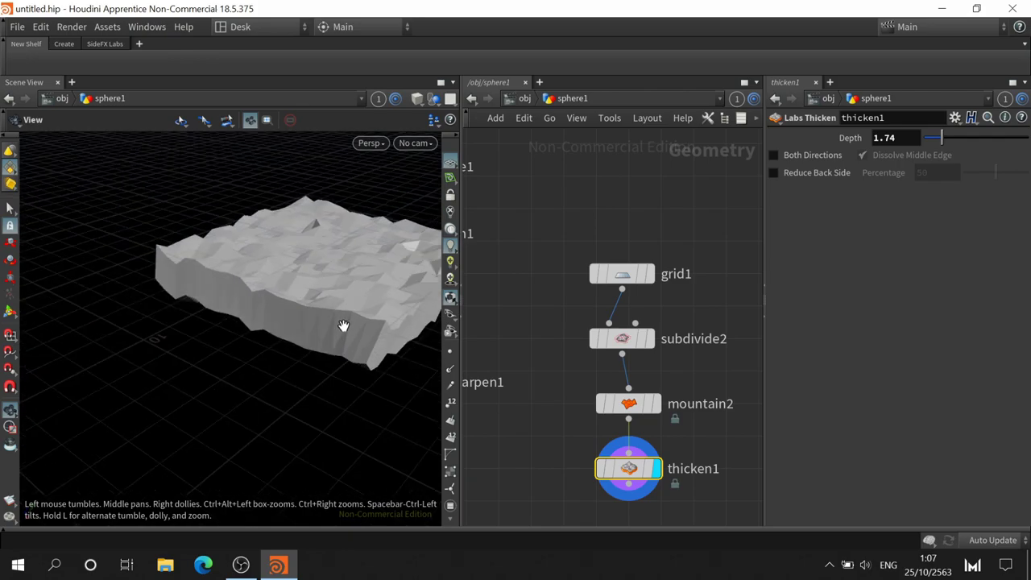
middle_drag(343, 327, 245, 343)
mouse_move(245, 343)
mouse_down()
mouse_move(207, 279)
mouse_move(233, 373)
mouse_move(269, 301)
mouse_move(292, 340)
mouse_move(184, 343)
mouse_move(279, 314)
mouse_up()
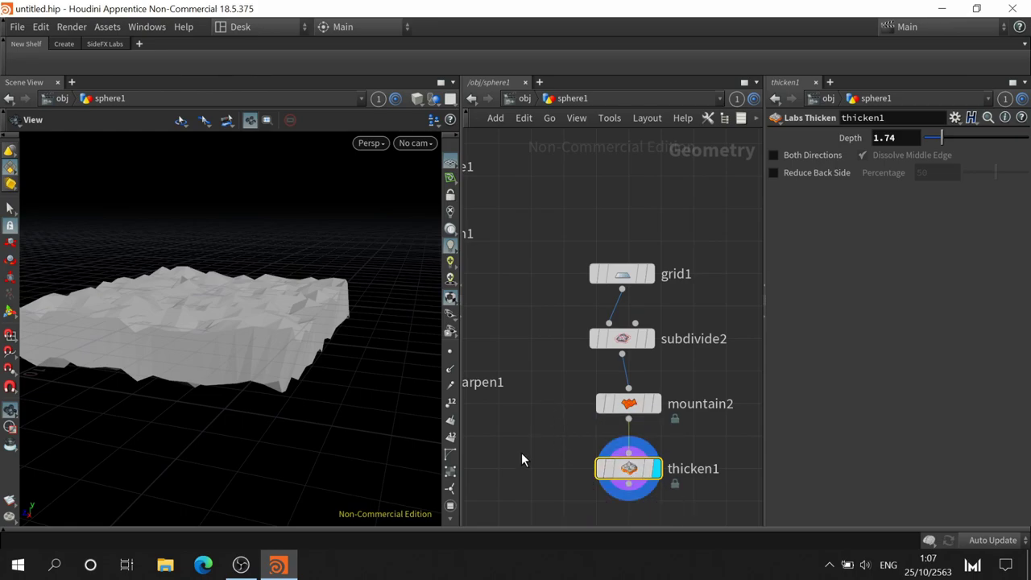
- Search 'labs' in the node menu and scroll the Labs tools down to Labs PolyDeform
key(Tab)
text(labs)
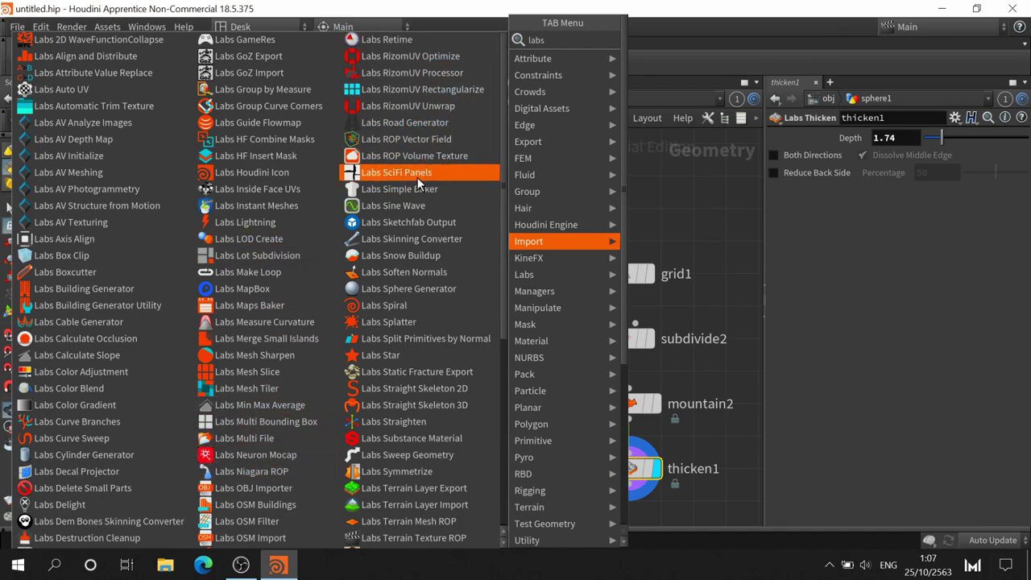
scroll(97, 467, down, 3)
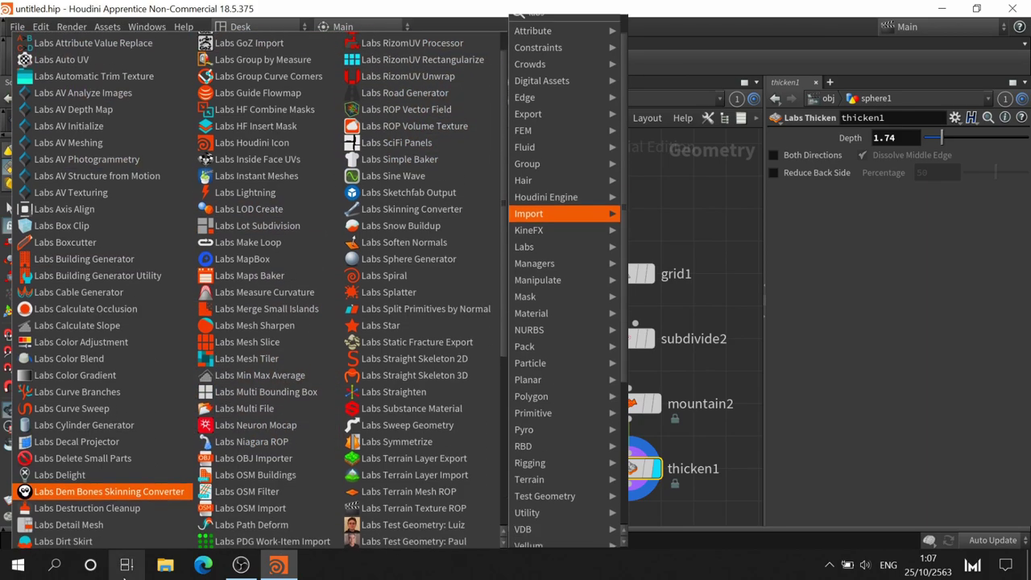
scroll(338, 483, down, 1)
scroll(322, 459, down, 2)
scroll(306, 374, down, 2)
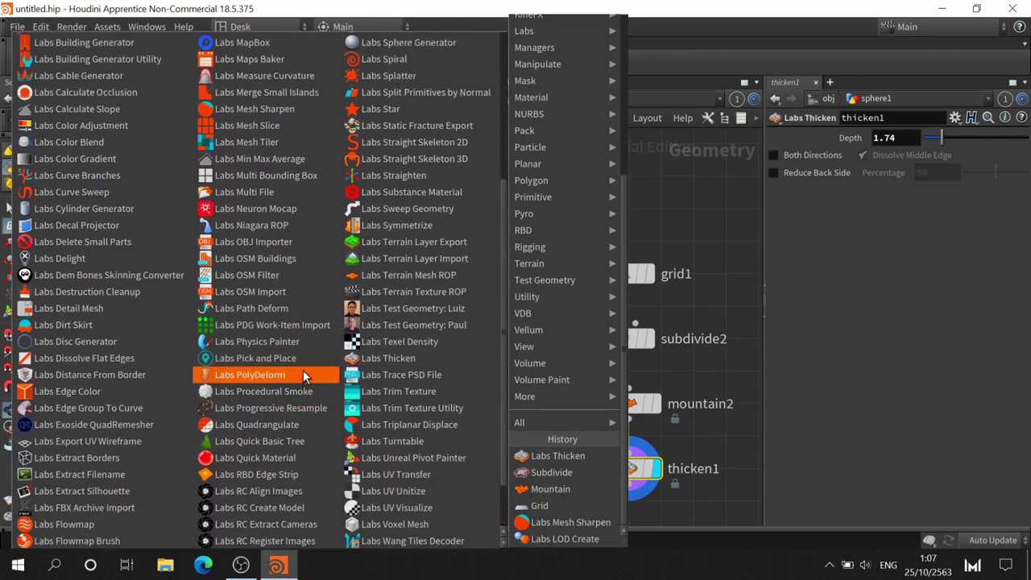
scroll(274, 313, down, 1)
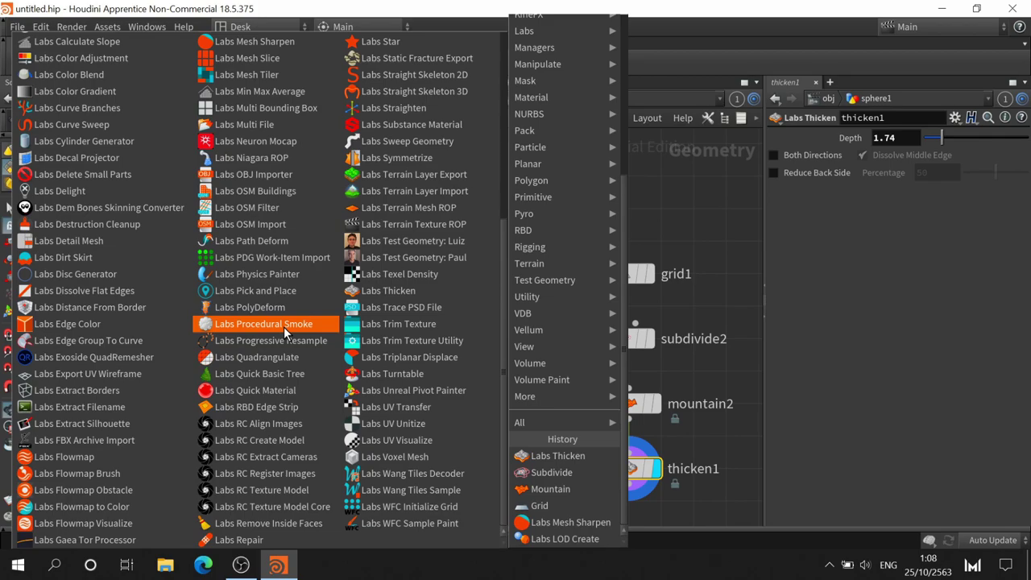
- Place a Labs PolyDeform node, polydeform1, beneath mesh_sharpen1 in the network
click(270, 307)
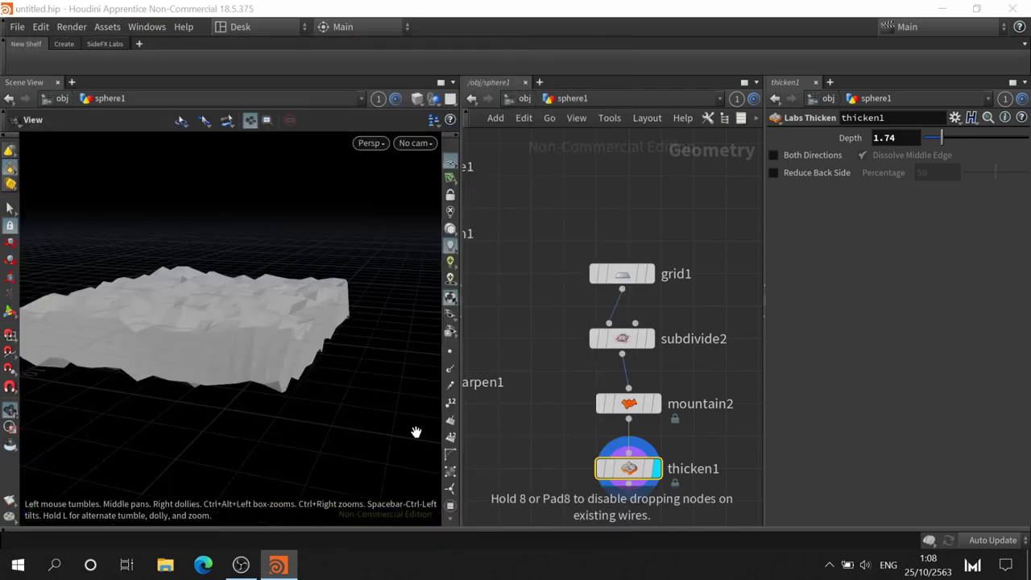
mouse_move(523, 455)
middle_down()
mouse_move(542, 335)
mouse_move(760, 313)
middle_up()
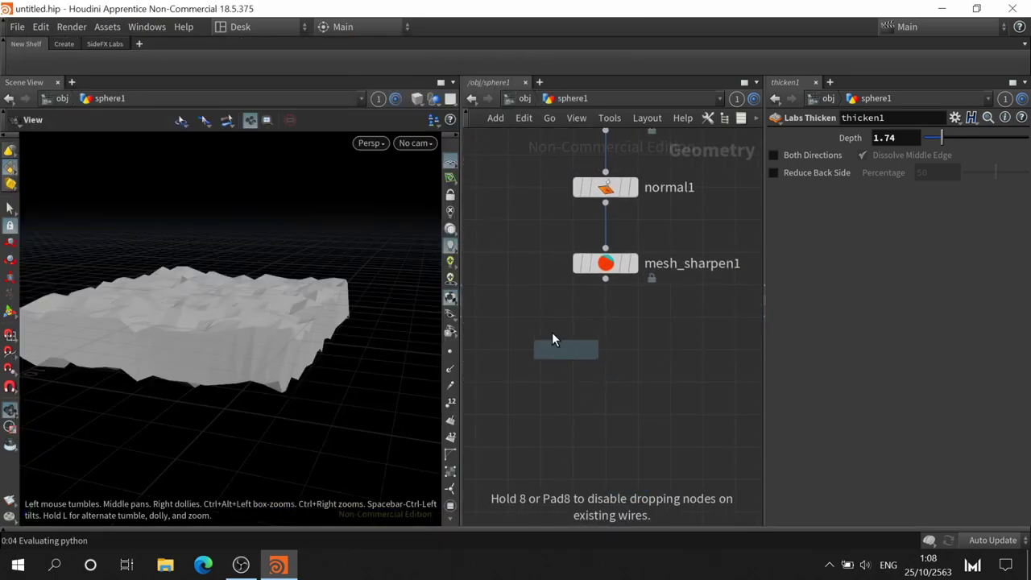
click(557, 338)
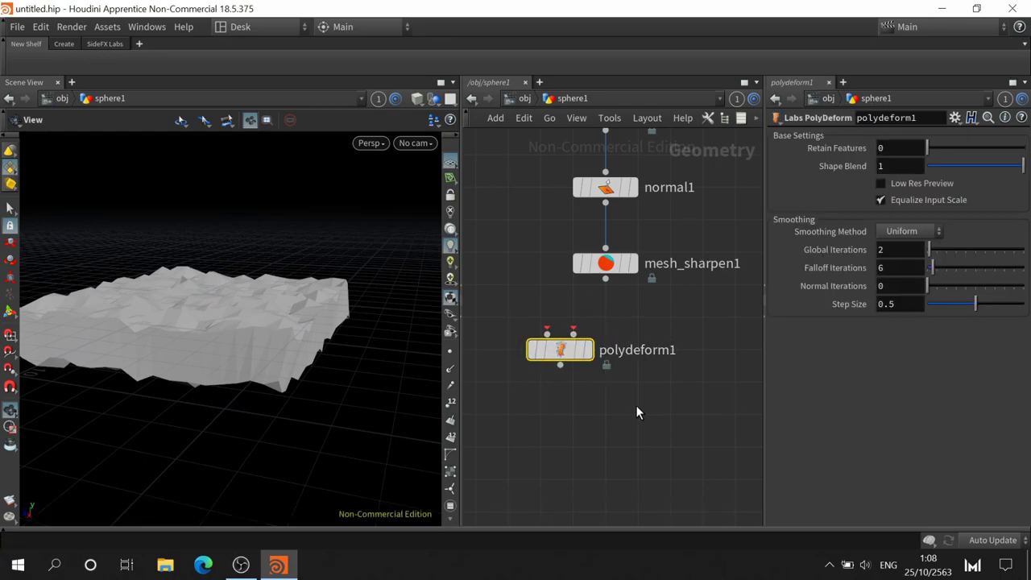
middle_drag(636, 412, 589, 395)
drag(538, 348, 597, 396)
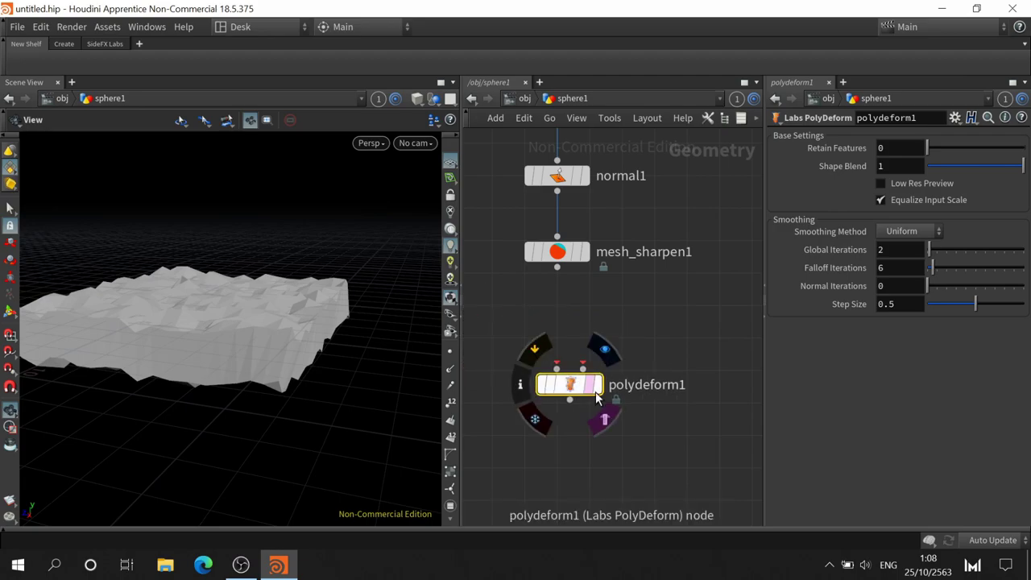
- Wire mesh_sharpen1 into polydeform1's first input and give polydeform1 the display flag
drag(556, 368, 564, 289)
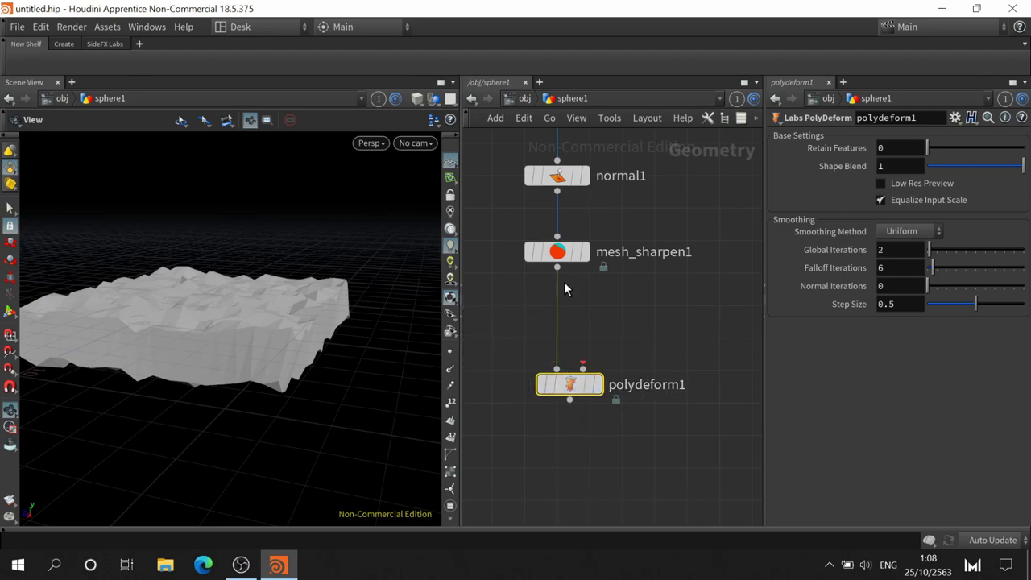
click(598, 384)
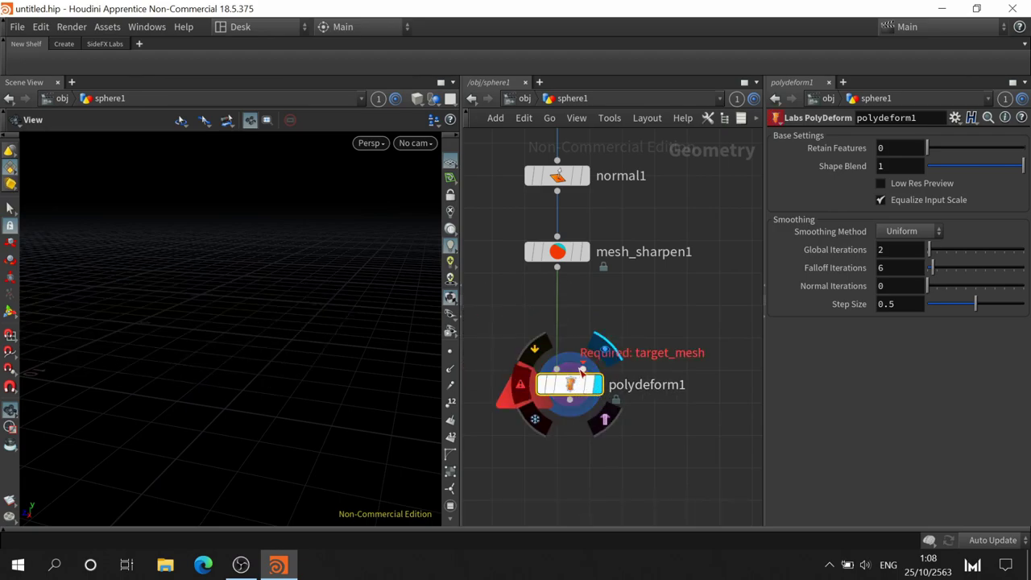
mouse_move(684, 326)
middle_down()
mouse_move(576, 361)
mouse_move(624, 314)
mouse_move(613, 319)
middle_up()
scroll(590, 355, down, 2)
scroll(624, 314, up, 1)
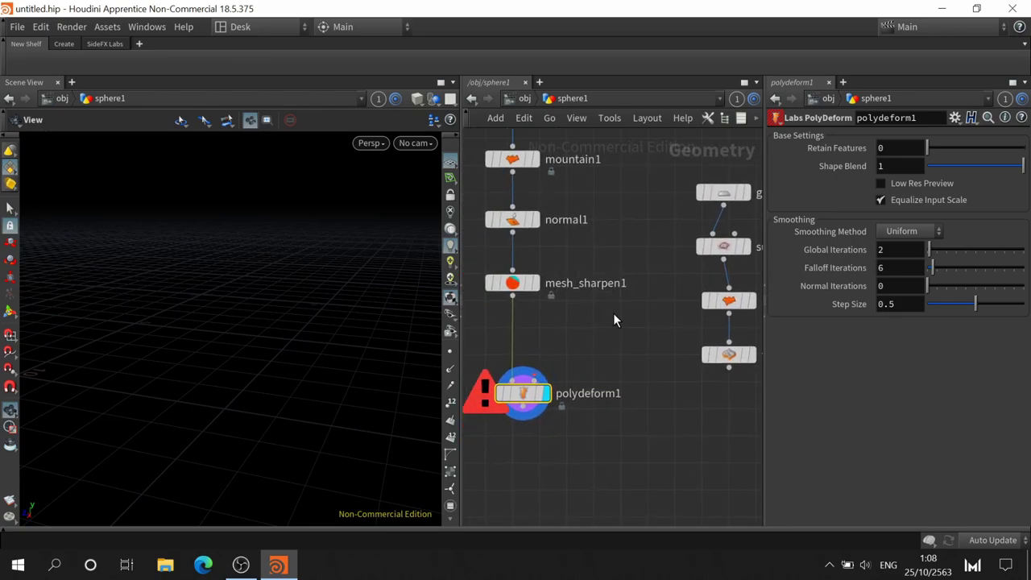
- Add a Box node, box1, and connect it as polydeform1's target mesh
key(Tab)
text(box)
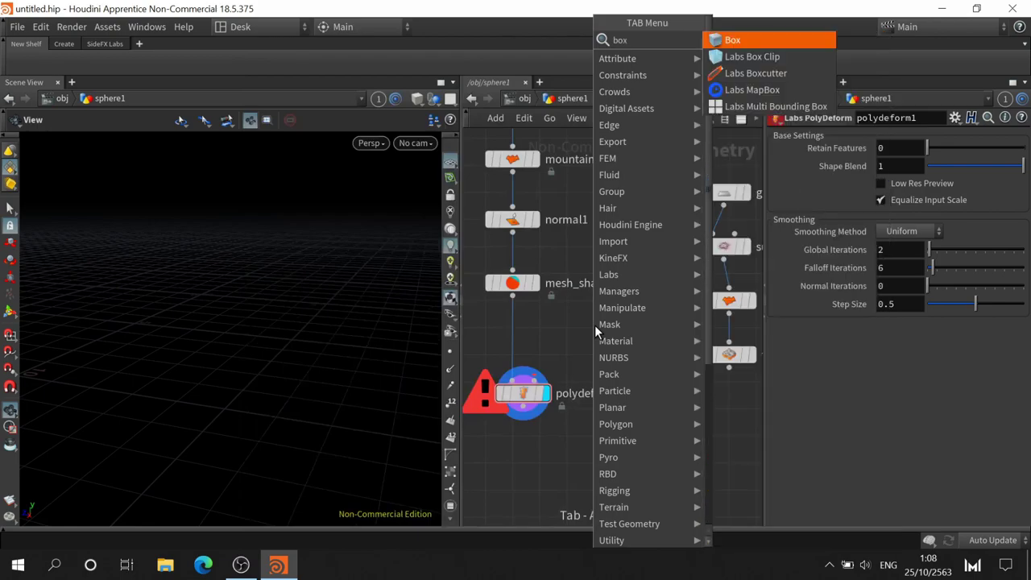
click(777, 40)
click(598, 310)
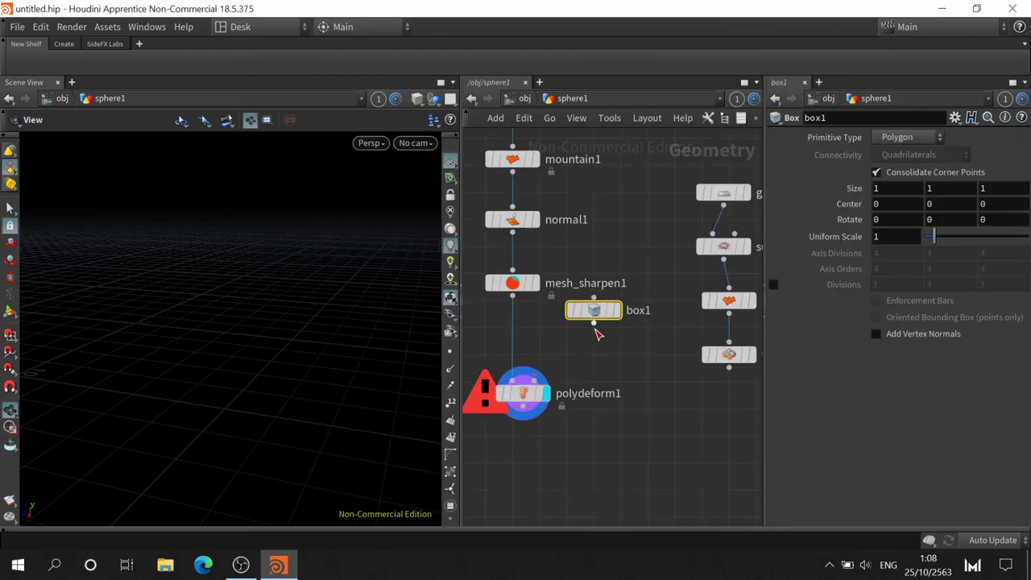
click(595, 328)
click(572, 364)
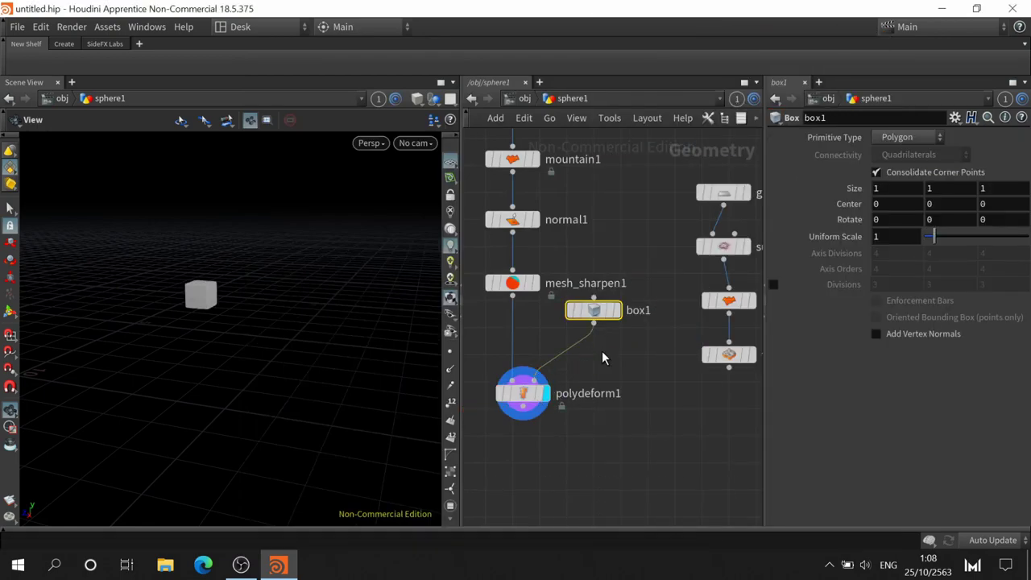
- Compare the sharpened rock, plain box and deformed cube, then select polydeform1
key(h)
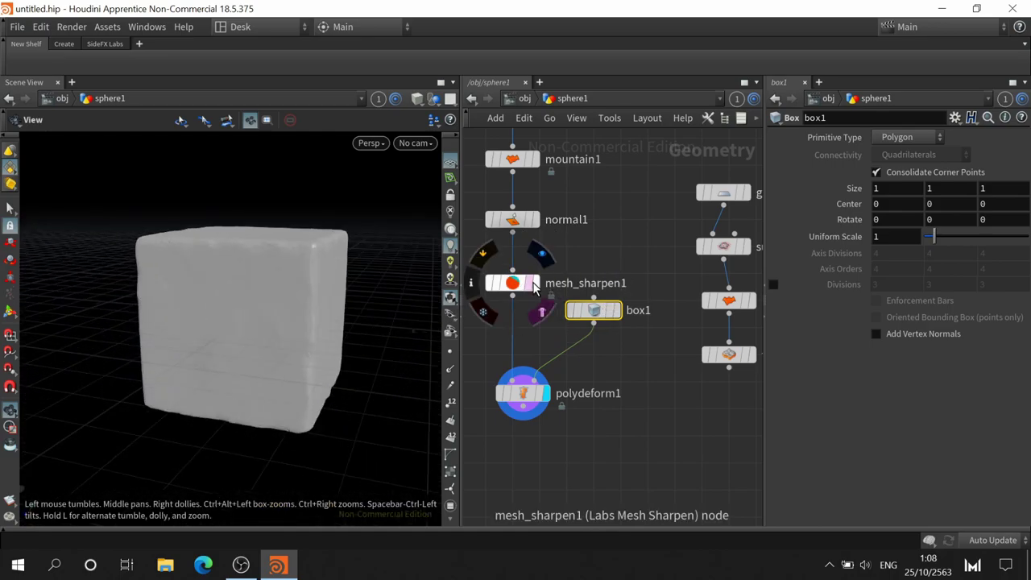
click(536, 282)
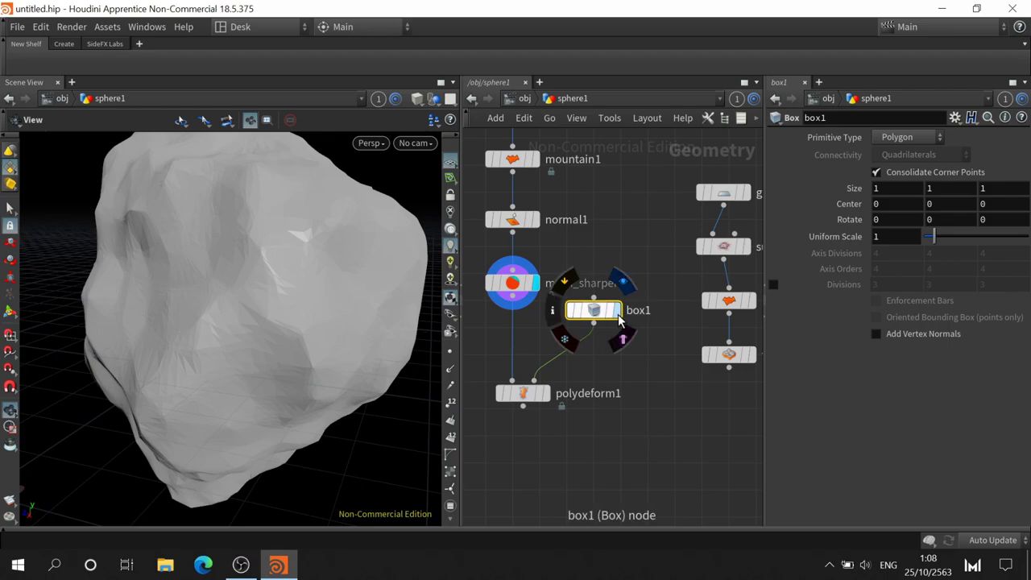
click(614, 329)
click(546, 394)
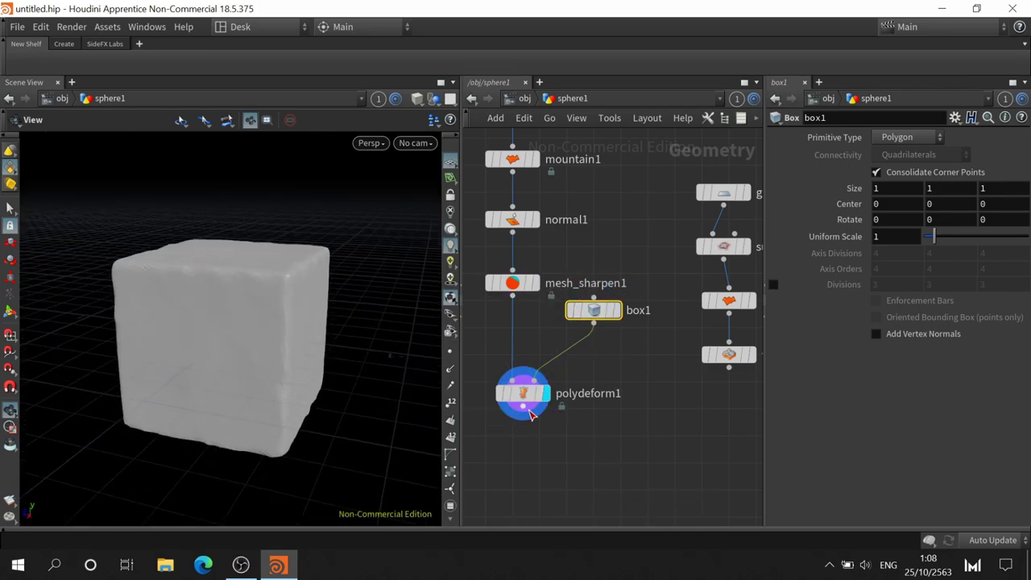
click(523, 395)
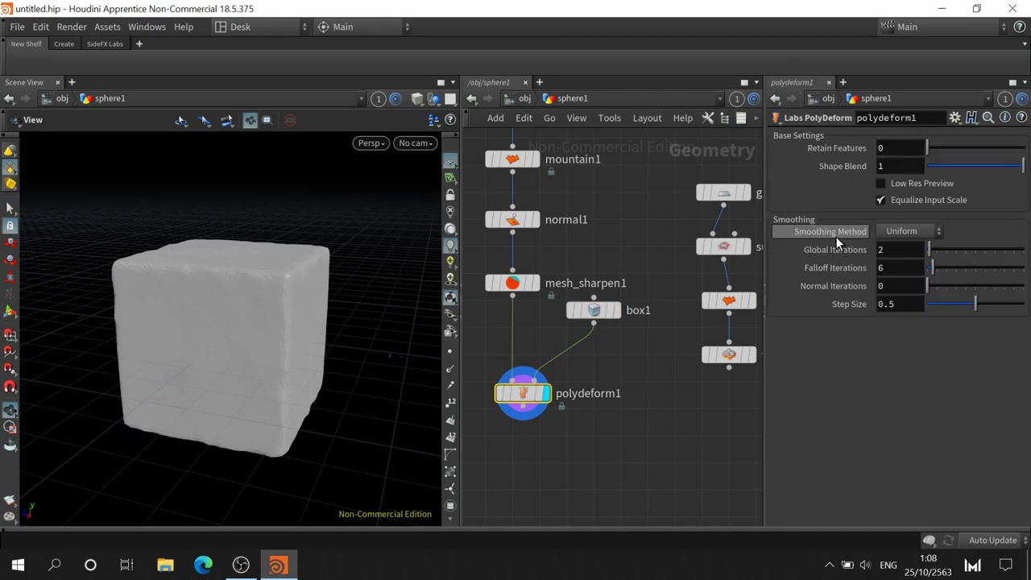
- Lower polydeform1's Shape Blend to 0.194 for a slight cube influence, then show the SideFX Labs shelf
mouse_move(1020, 166)
mouse_down()
mouse_move(939, 171)
mouse_move(948, 171)
mouse_up()
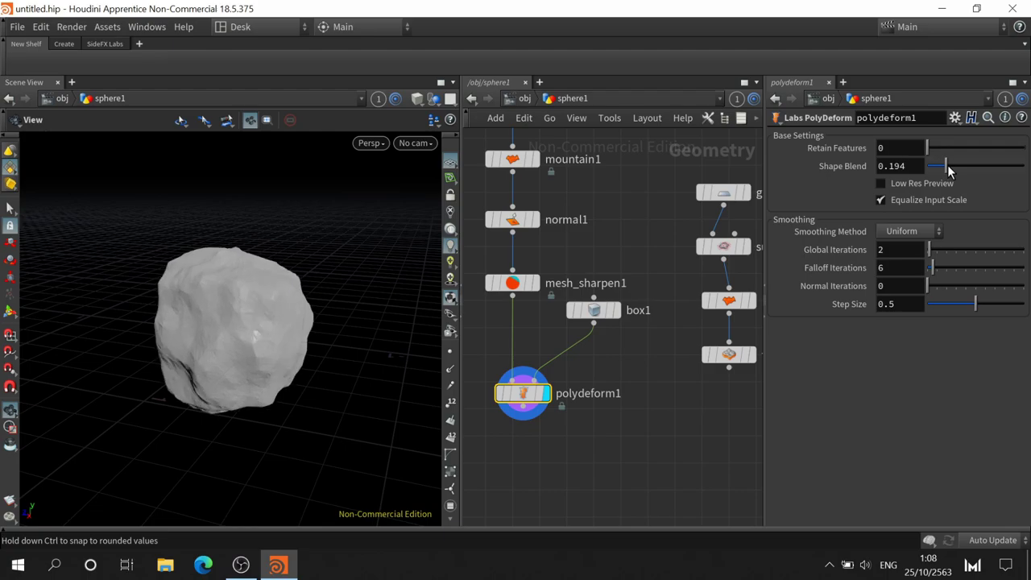
mouse_move(340, 346)
mouse_down()
mouse_move(279, 322)
mouse_move(135, 327)
mouse_move(306, 349)
mouse_move(325, 380)
mouse_move(319, 320)
mouse_move(277, 301)
mouse_up()
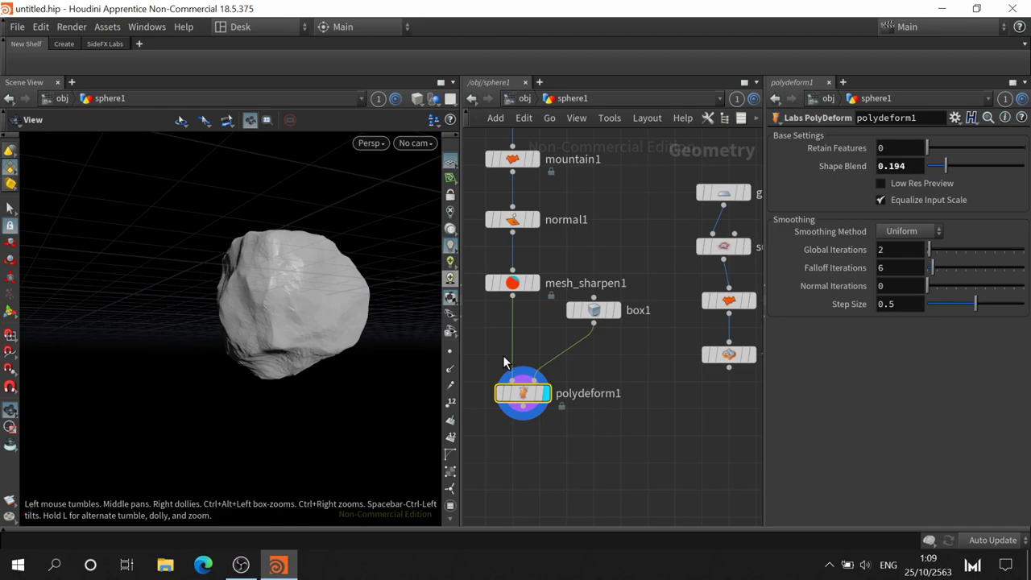
key(h)
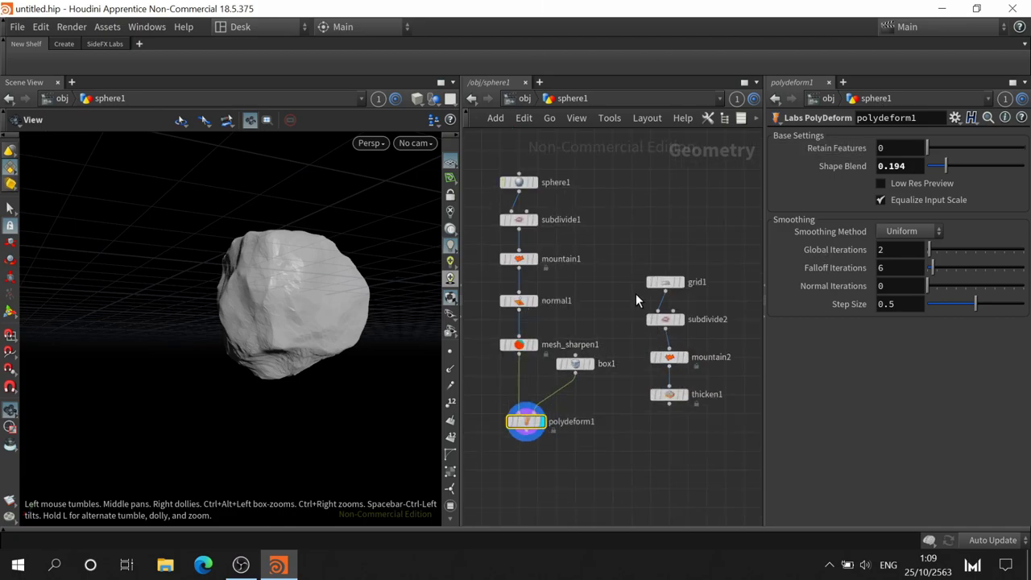
click(114, 45)
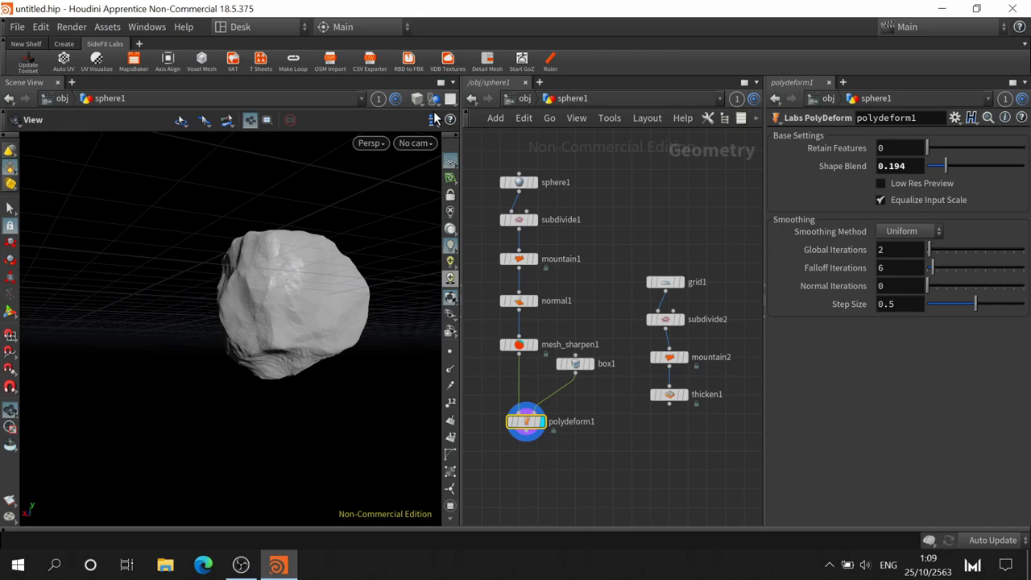
- Measure the rock's height (0.95522) and width with the Ruler, then return to the Select tool
click(550, 60)
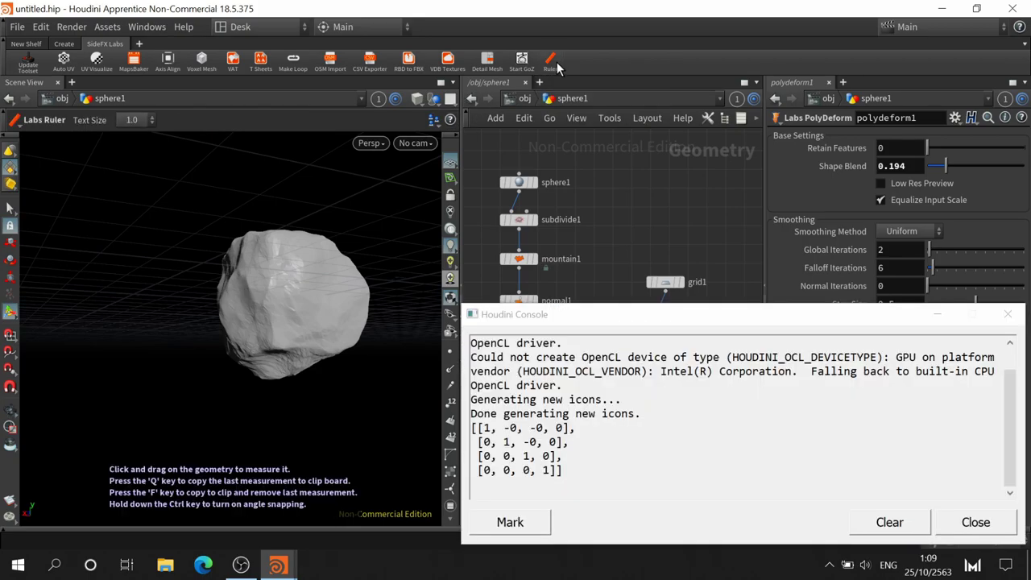
click(975, 524)
scroll(546, 465, up, 2)
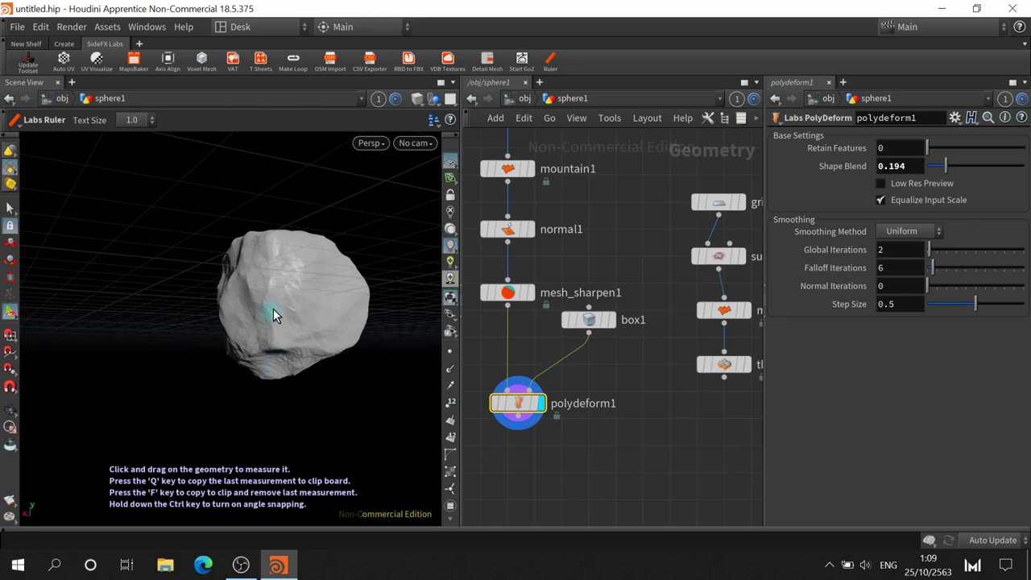
drag(267, 380, 266, 239)
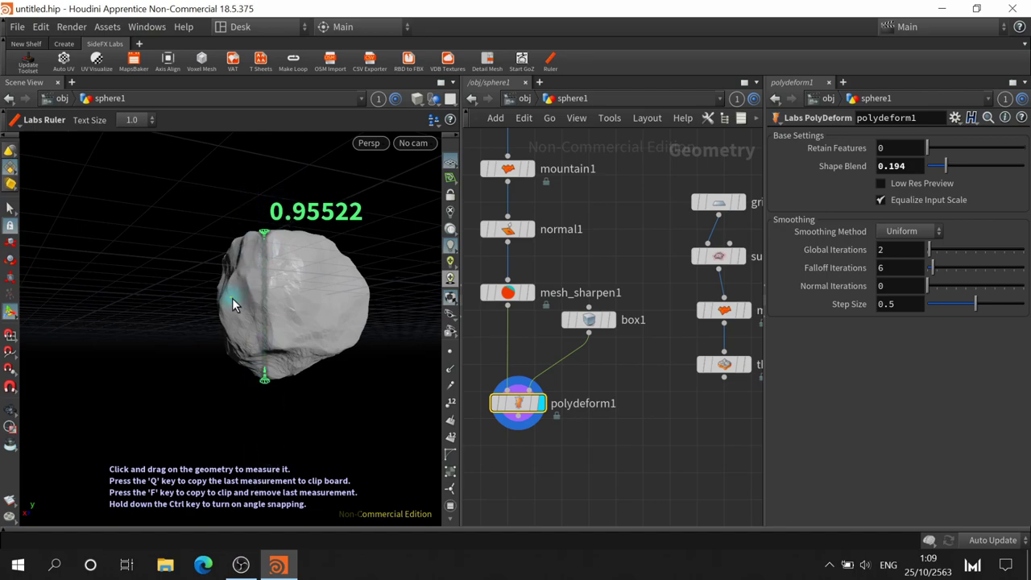
drag(221, 305, 366, 307)
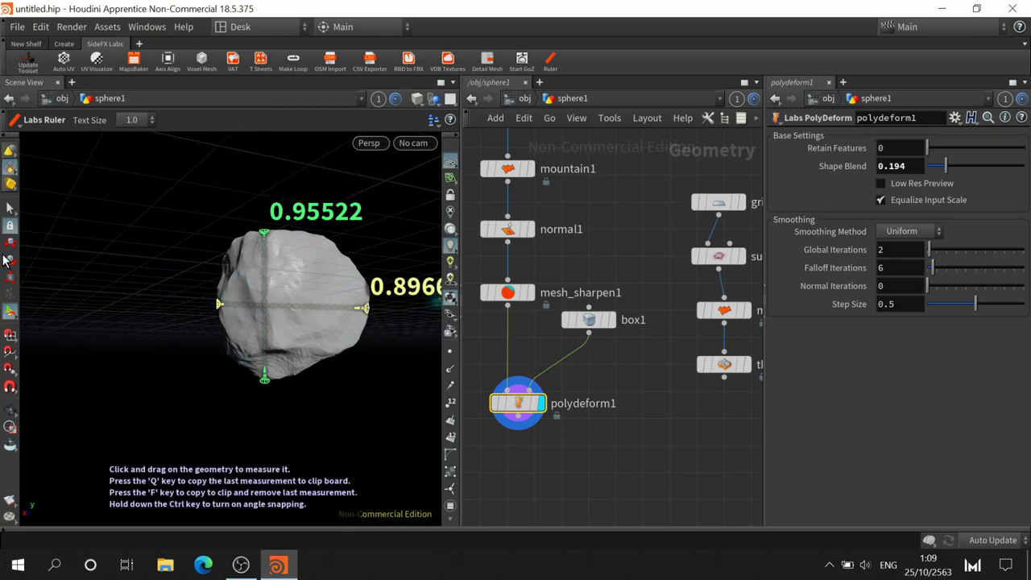
click(10, 208)
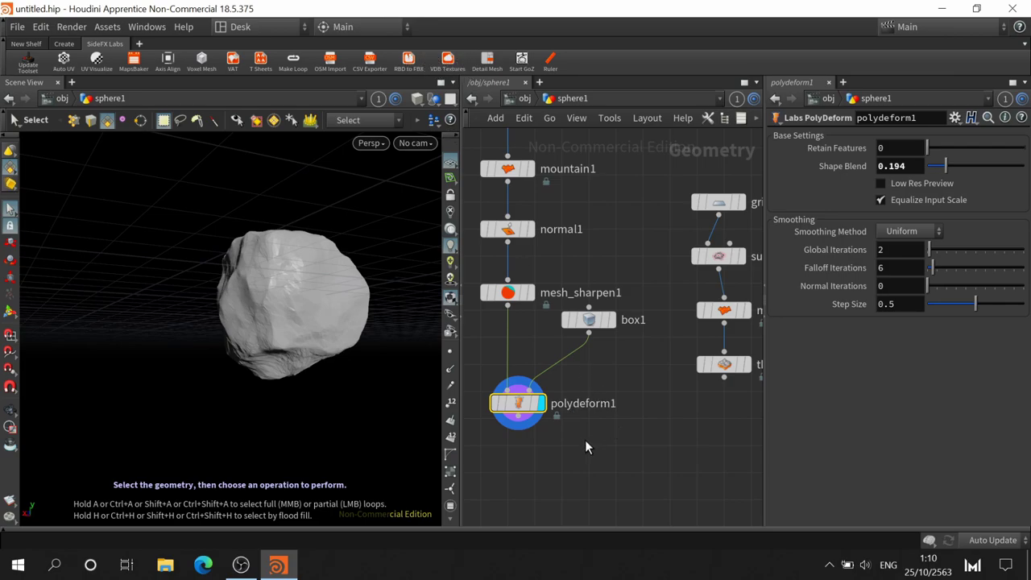
middle_drag(584, 440, 575, 471)
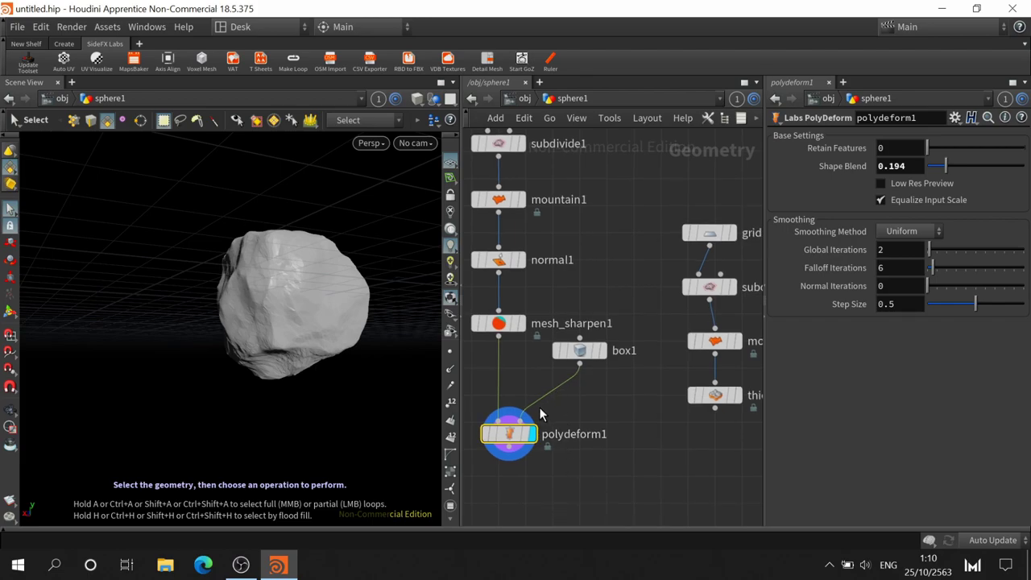